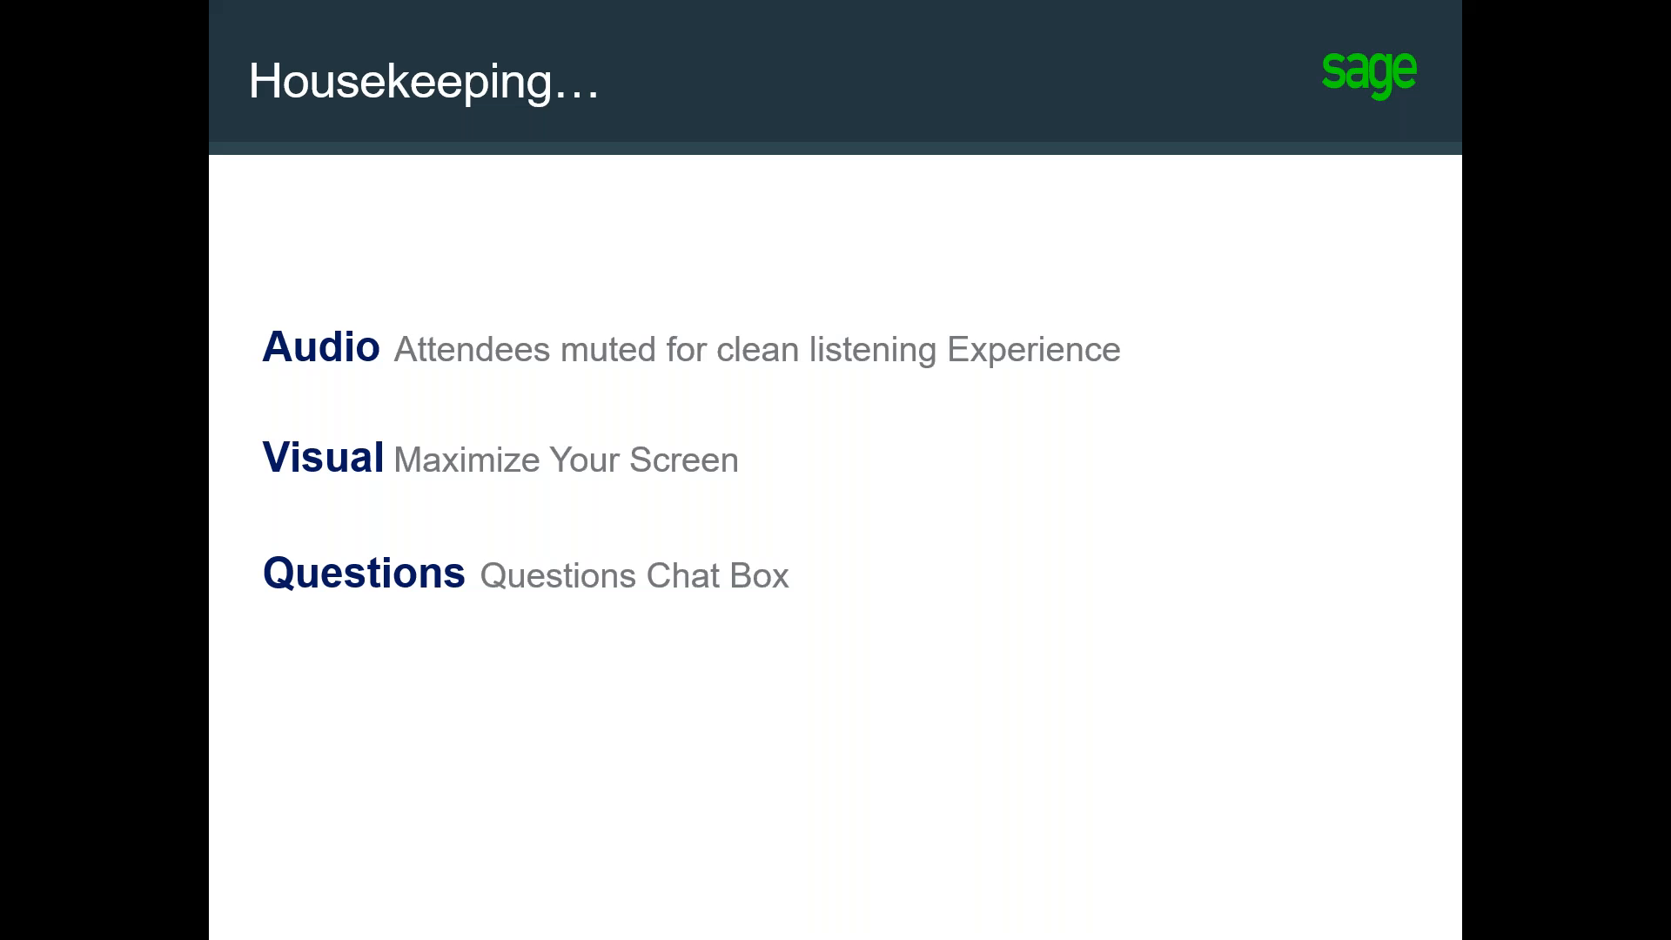
{"action": "key", "text": "Right"}
{"action": "key", "text": "Right"}
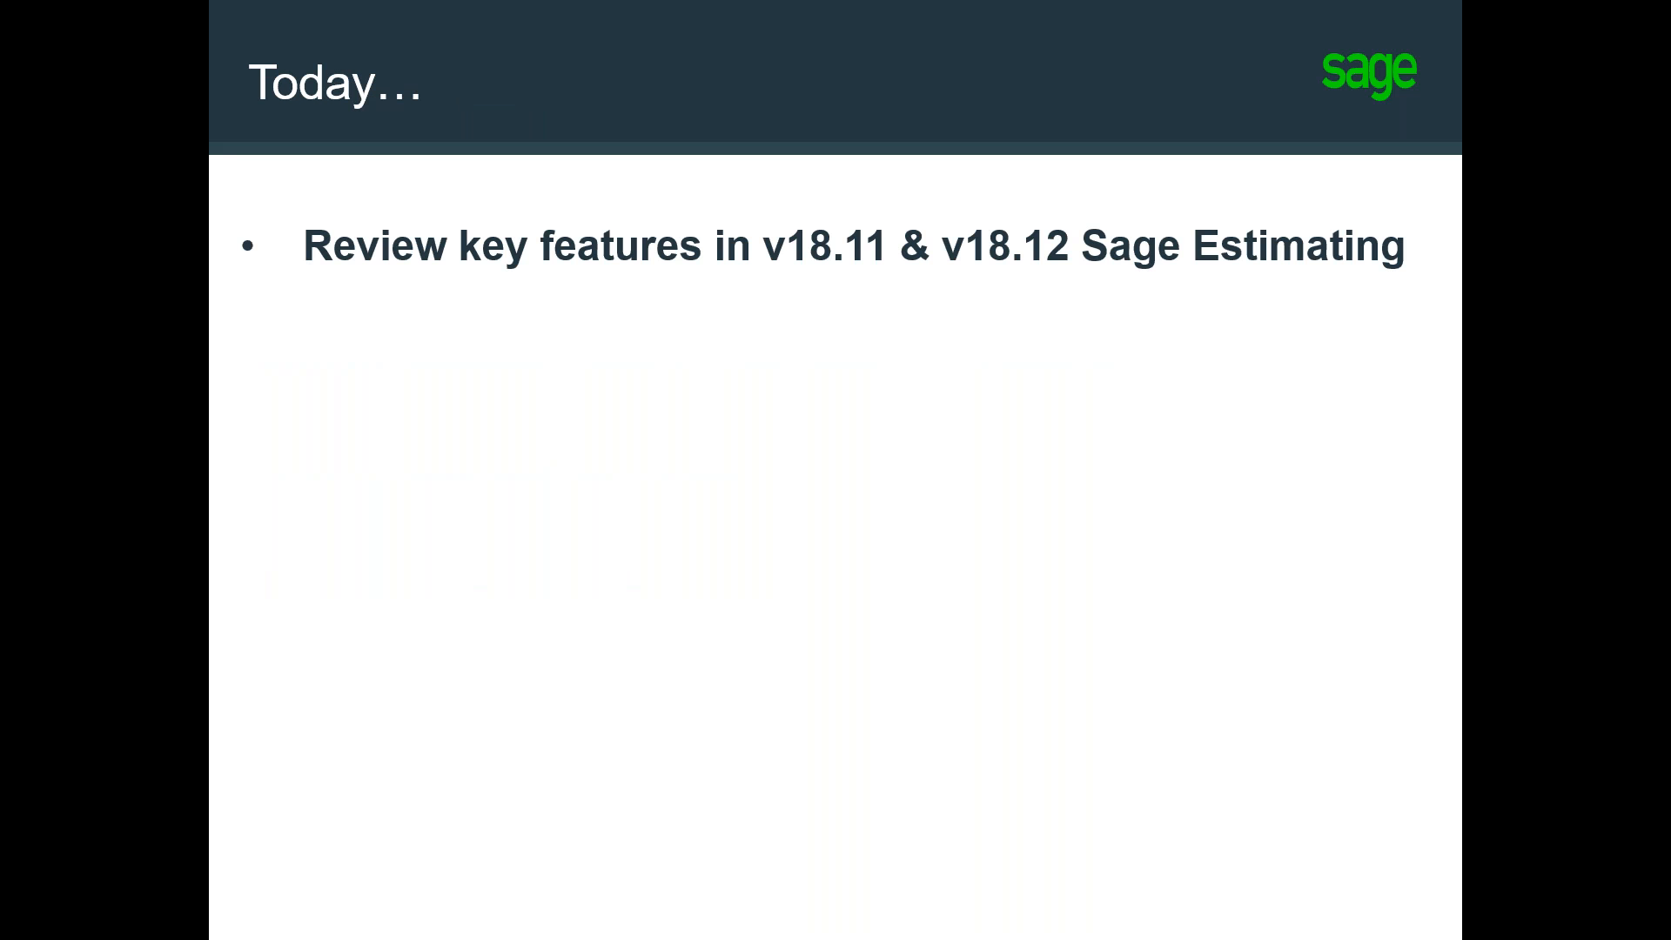
{"action": "key", "text": "Right"}
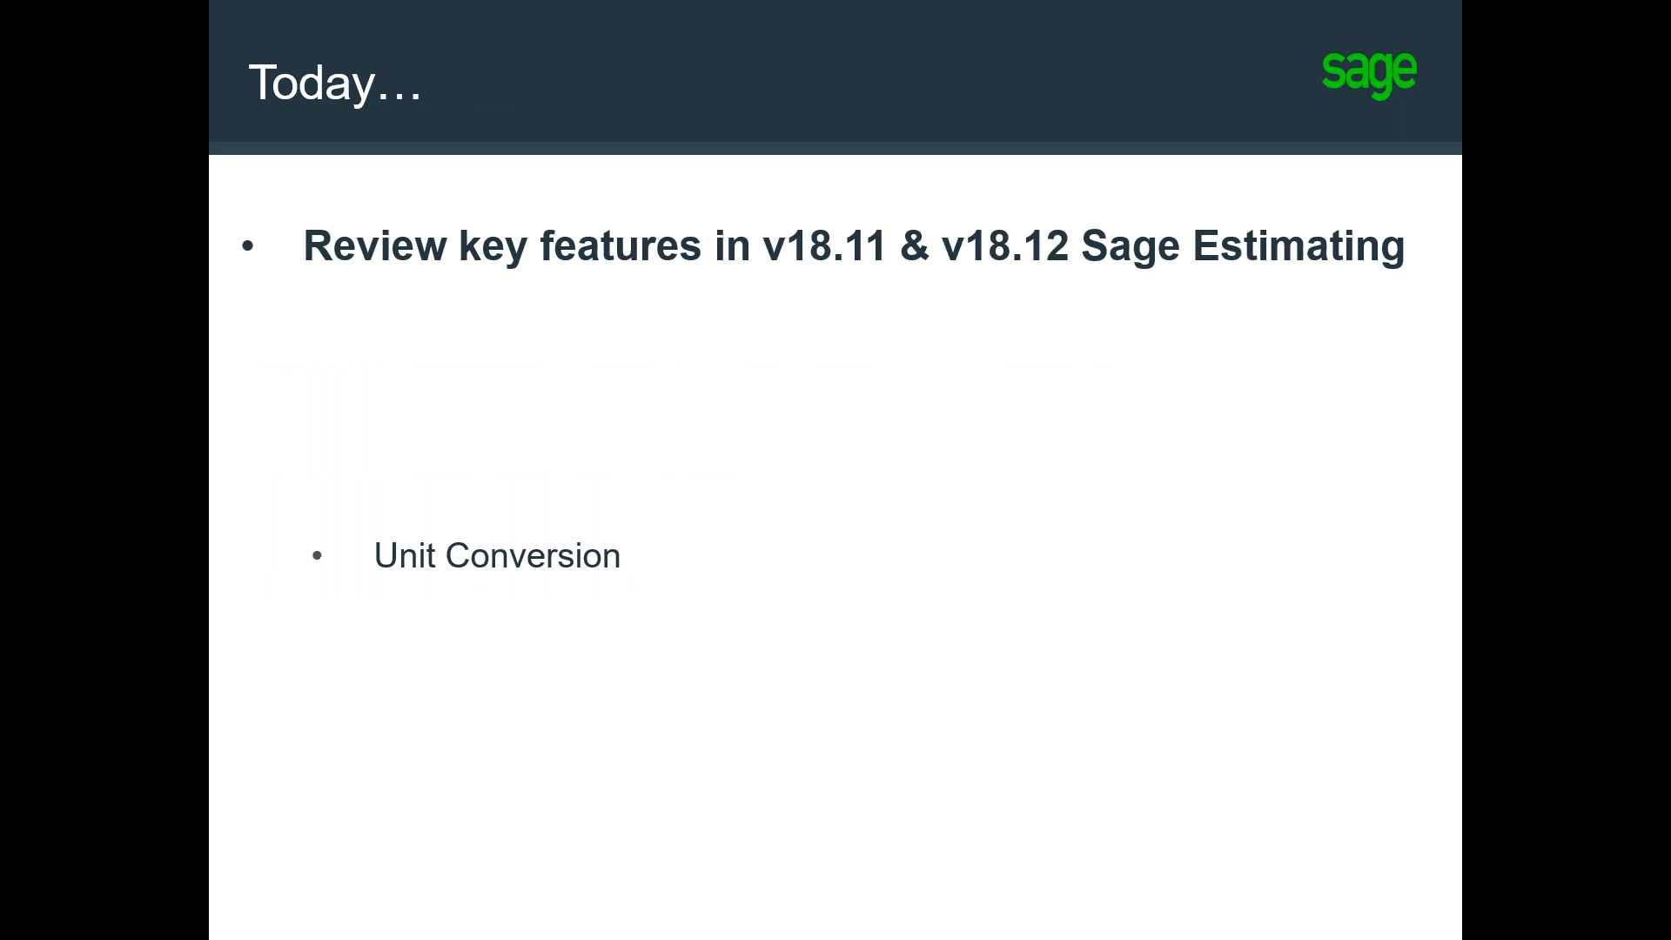
{"action": "key", "text": "Right"}
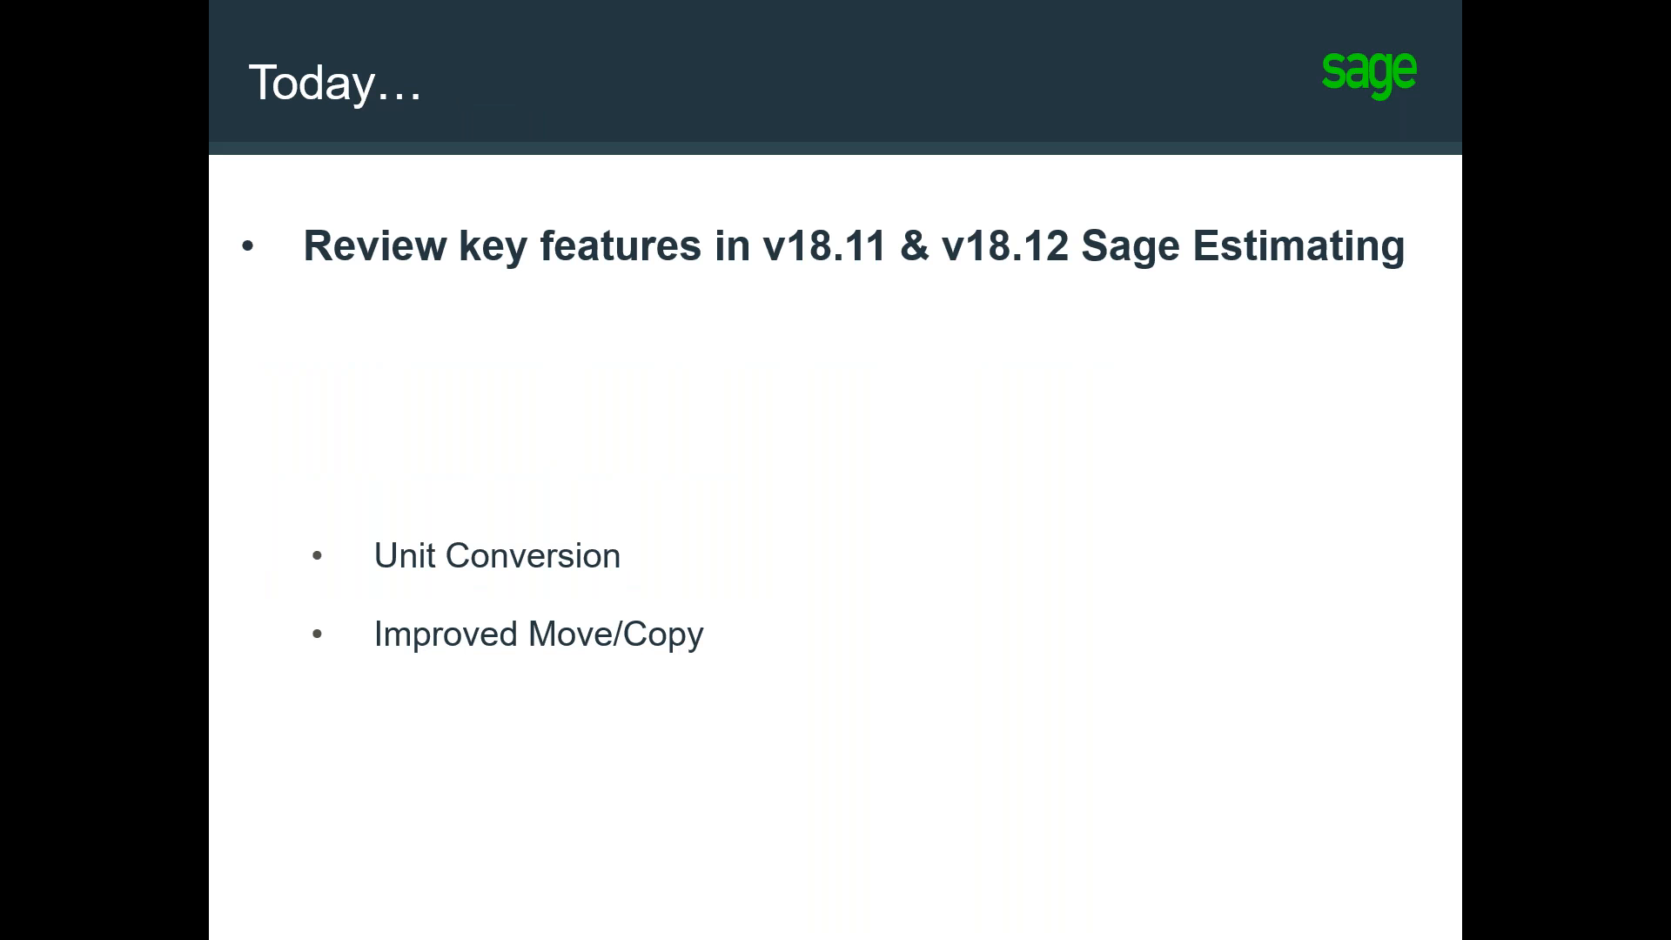
{"action": "key", "text": "Right"}
{"action": "key", "text": "Right"}
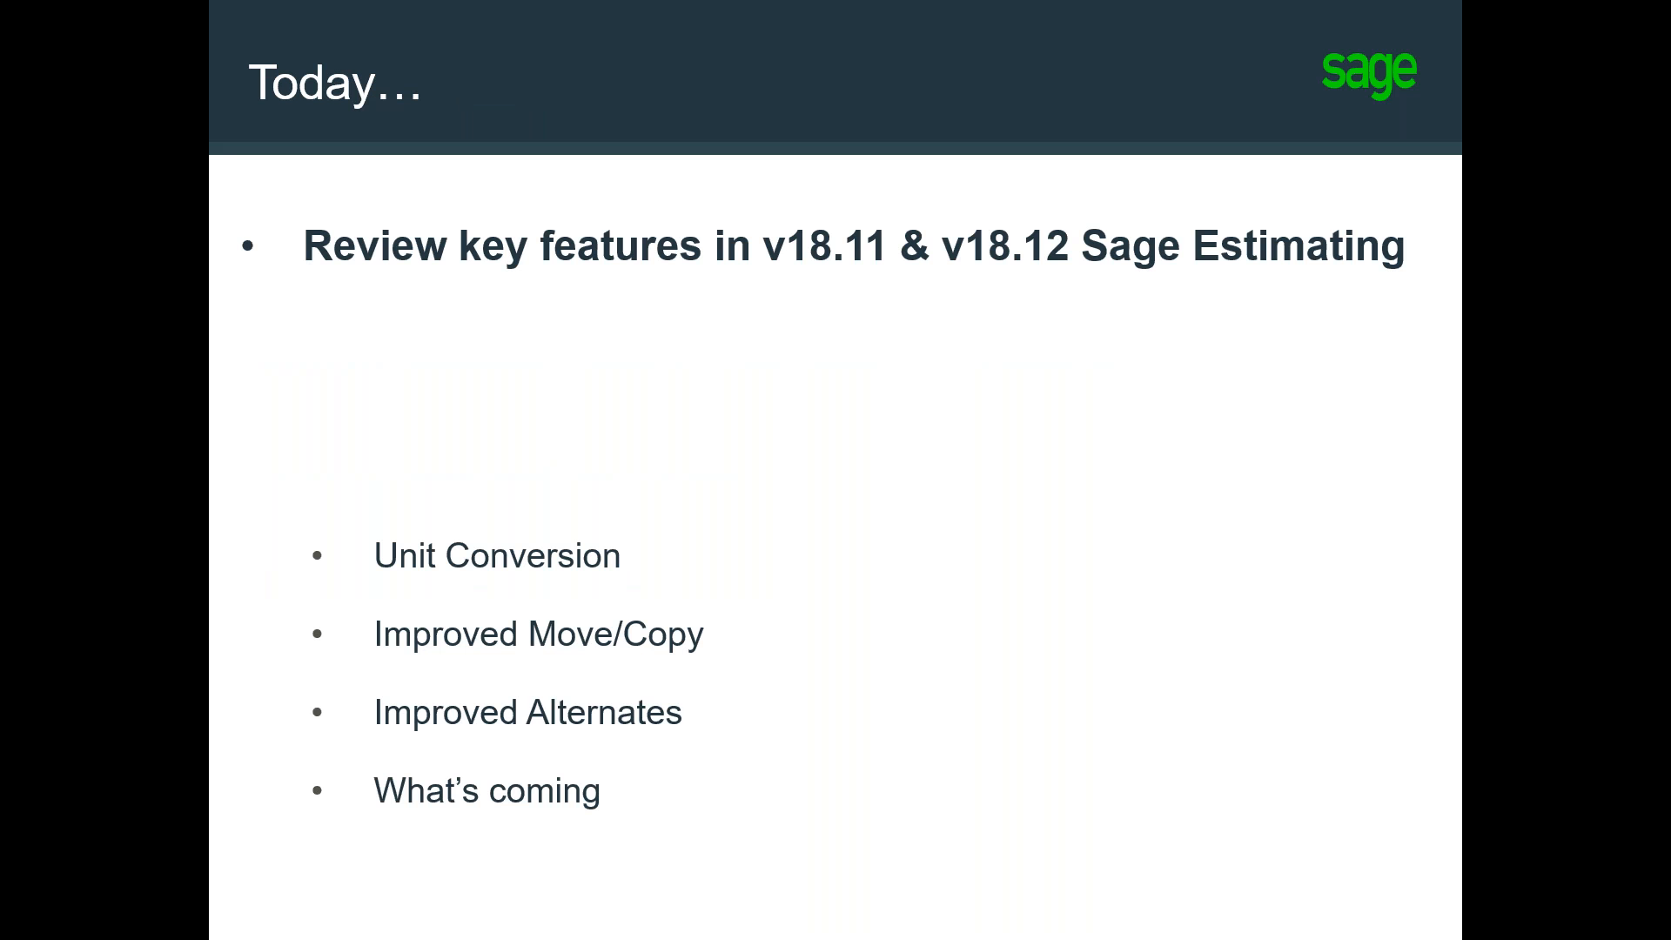
{"action": "key", "text": "Right"}
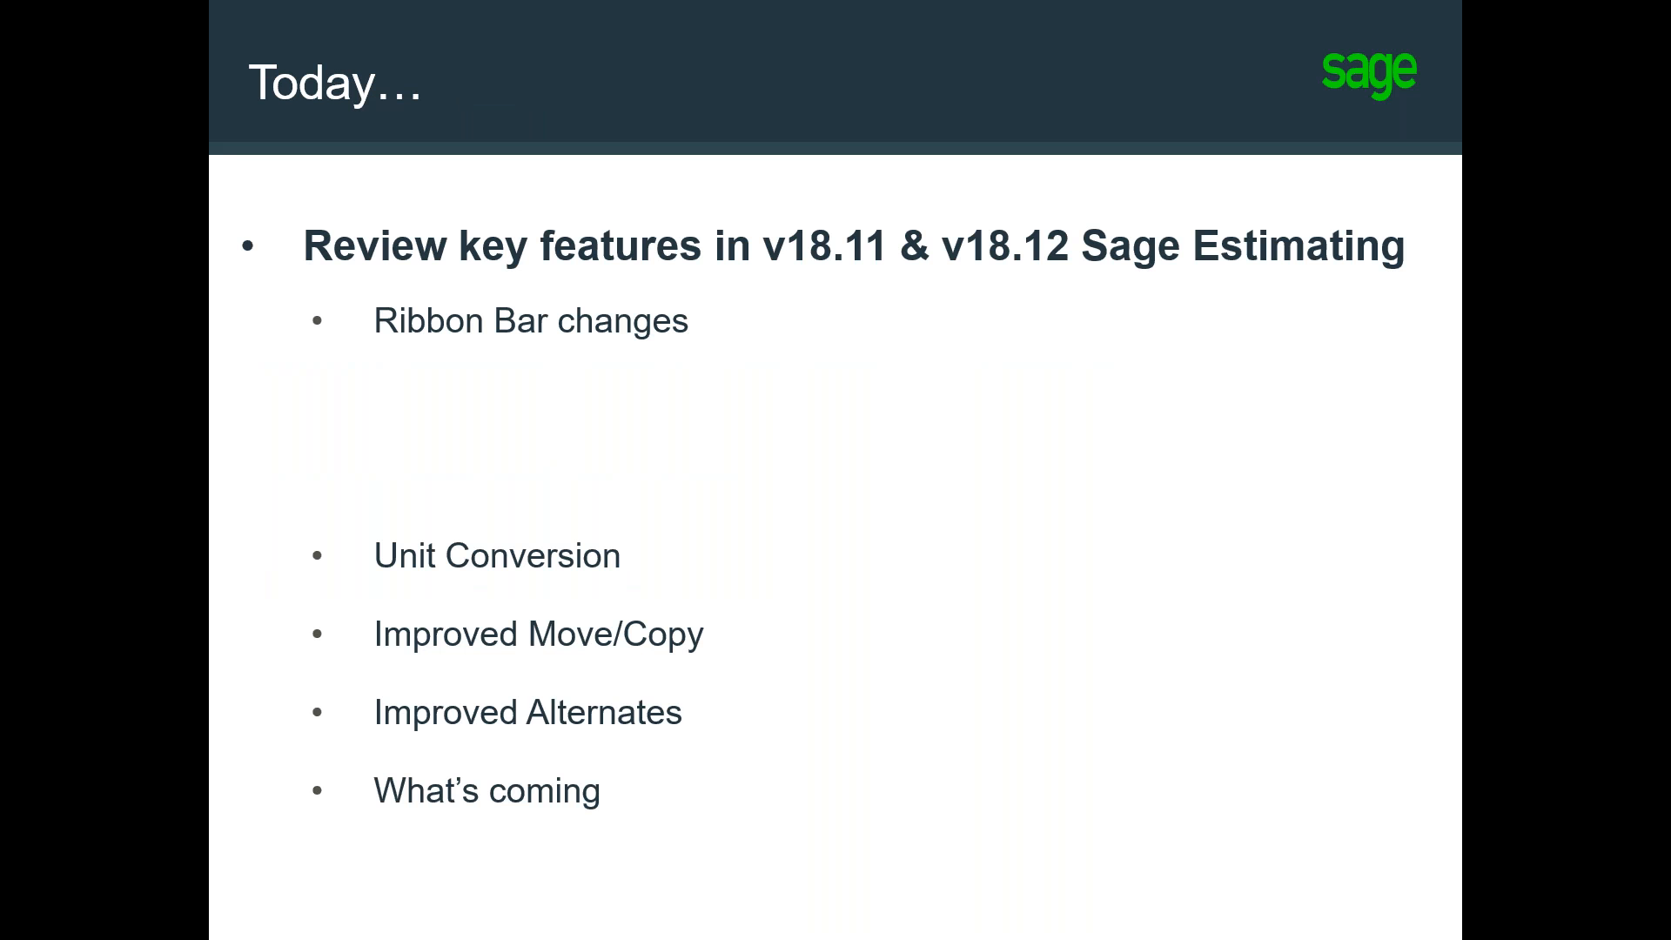
{"action": "key", "text": "Right"}
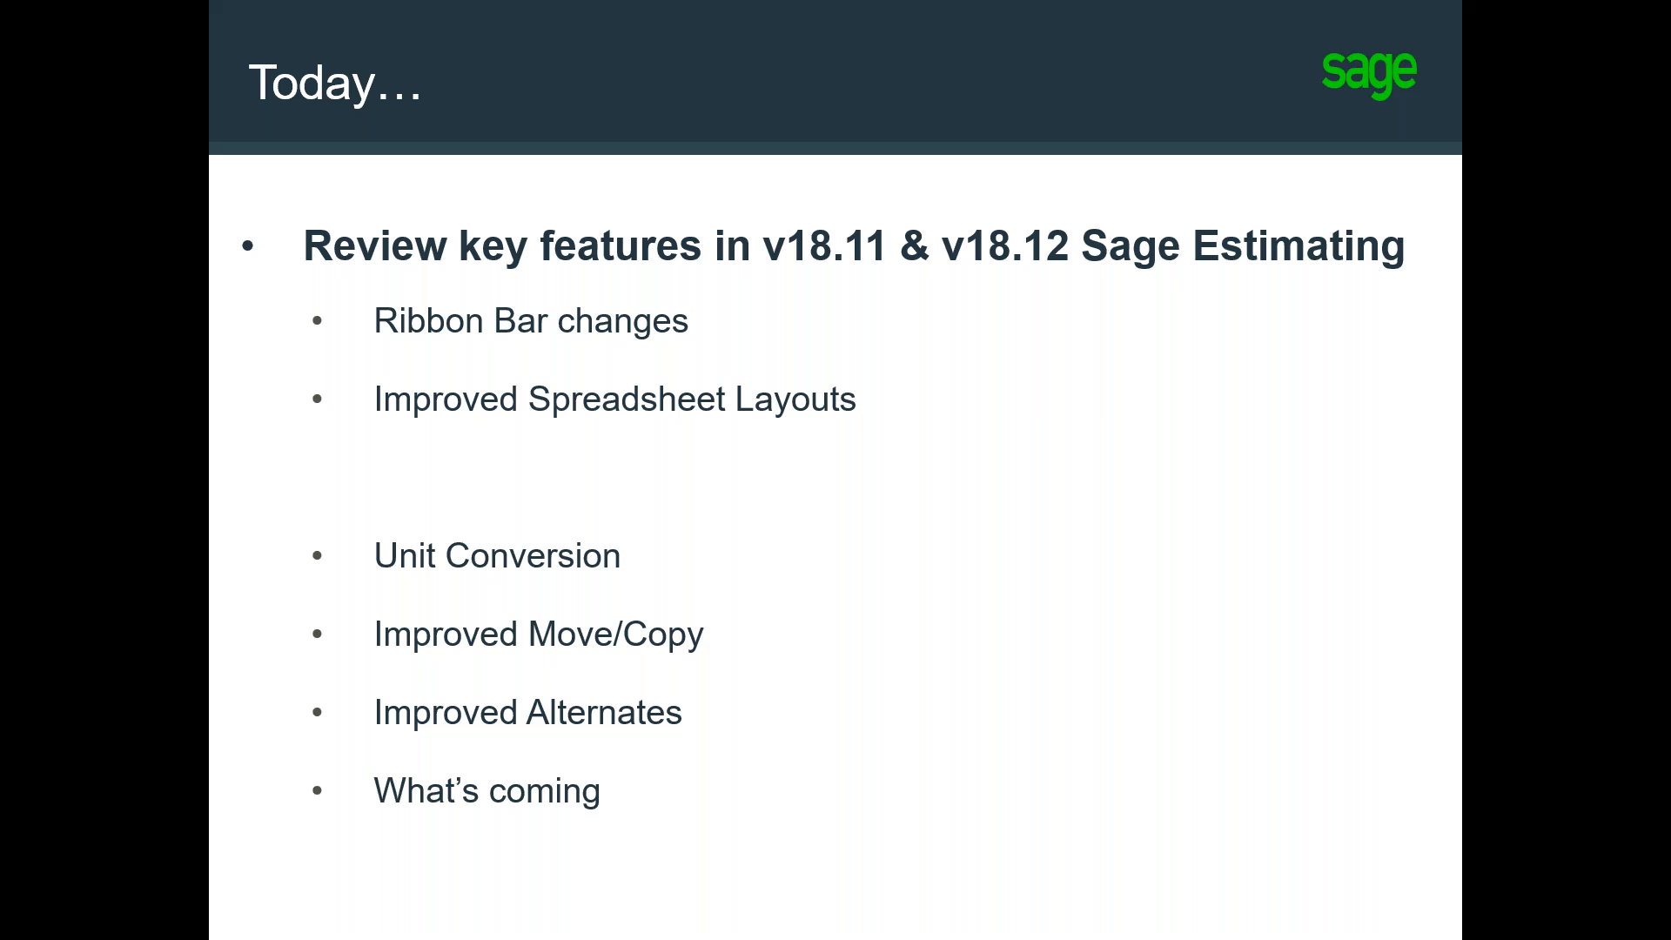
{"action": "key", "text": "Right"}
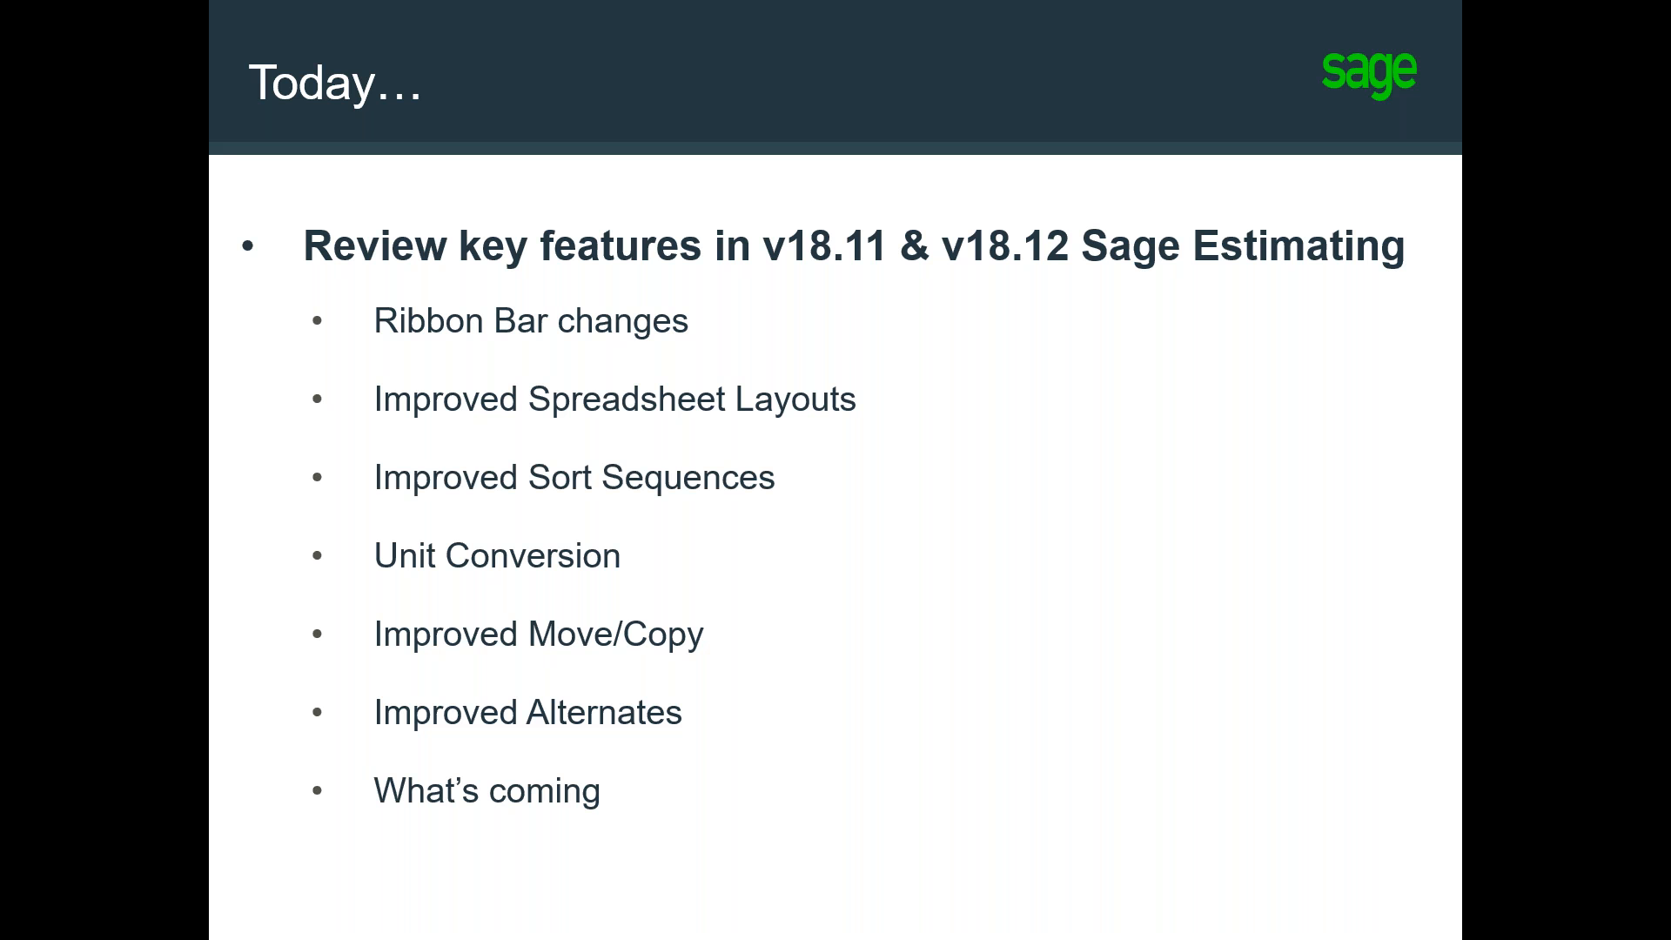
{"action": "key", "text": "Right"}
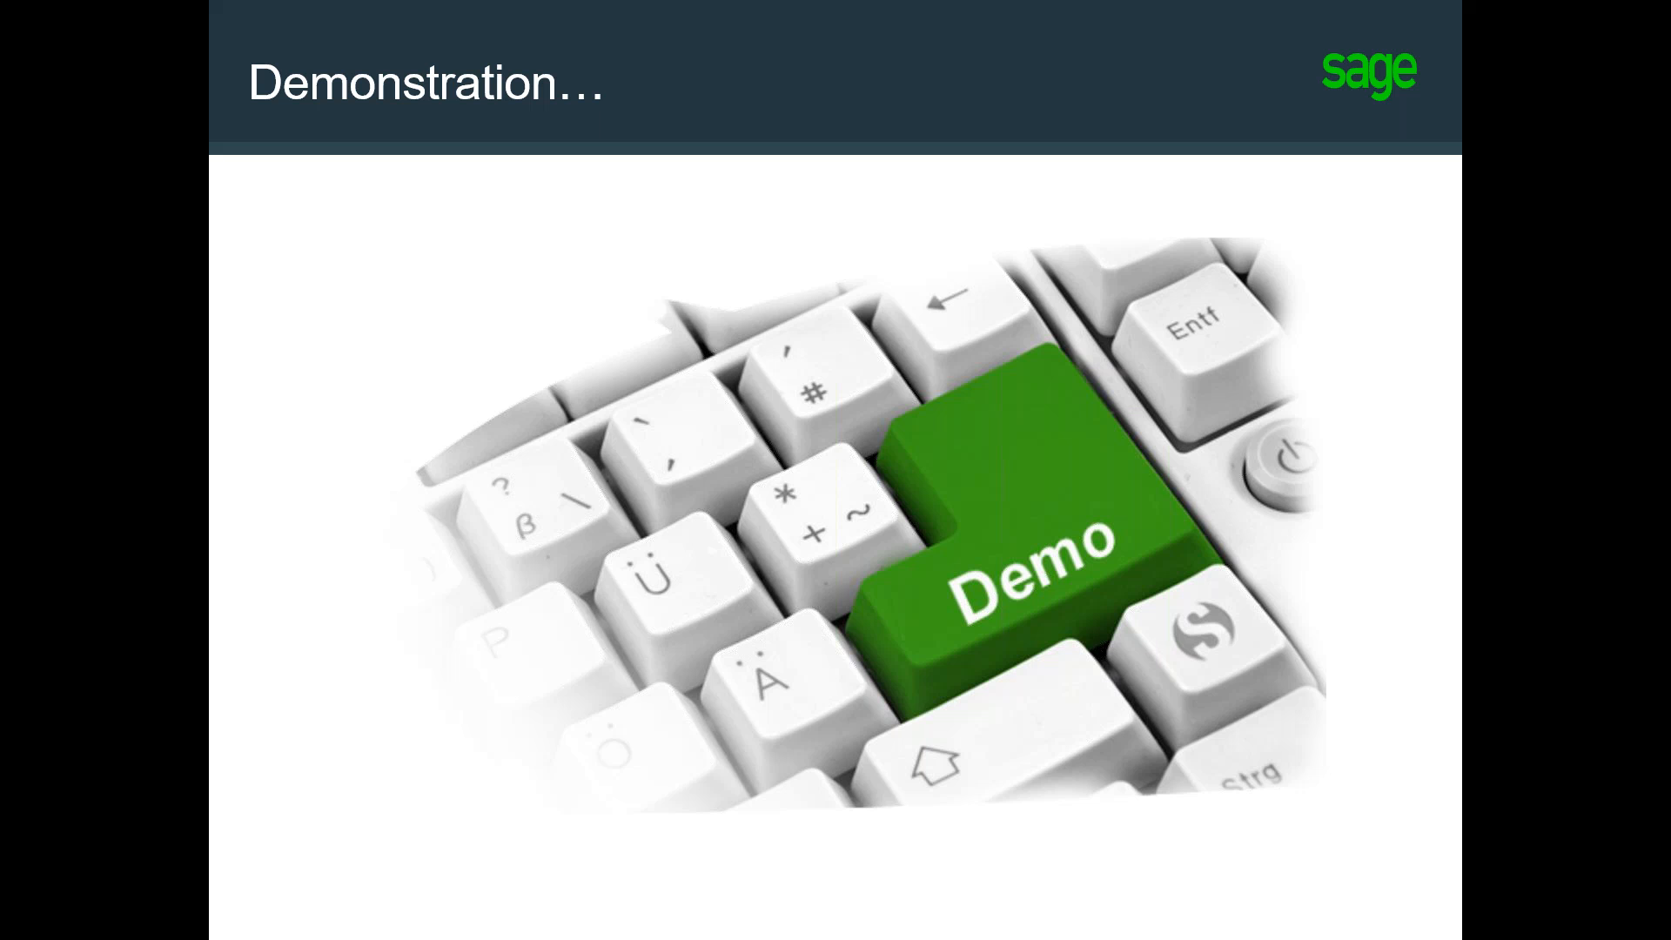
Step: End the slide show and switch to the LaQuinta Demo3 estimate in Sage Estimating
{"action": "key", "text": "Escape"}
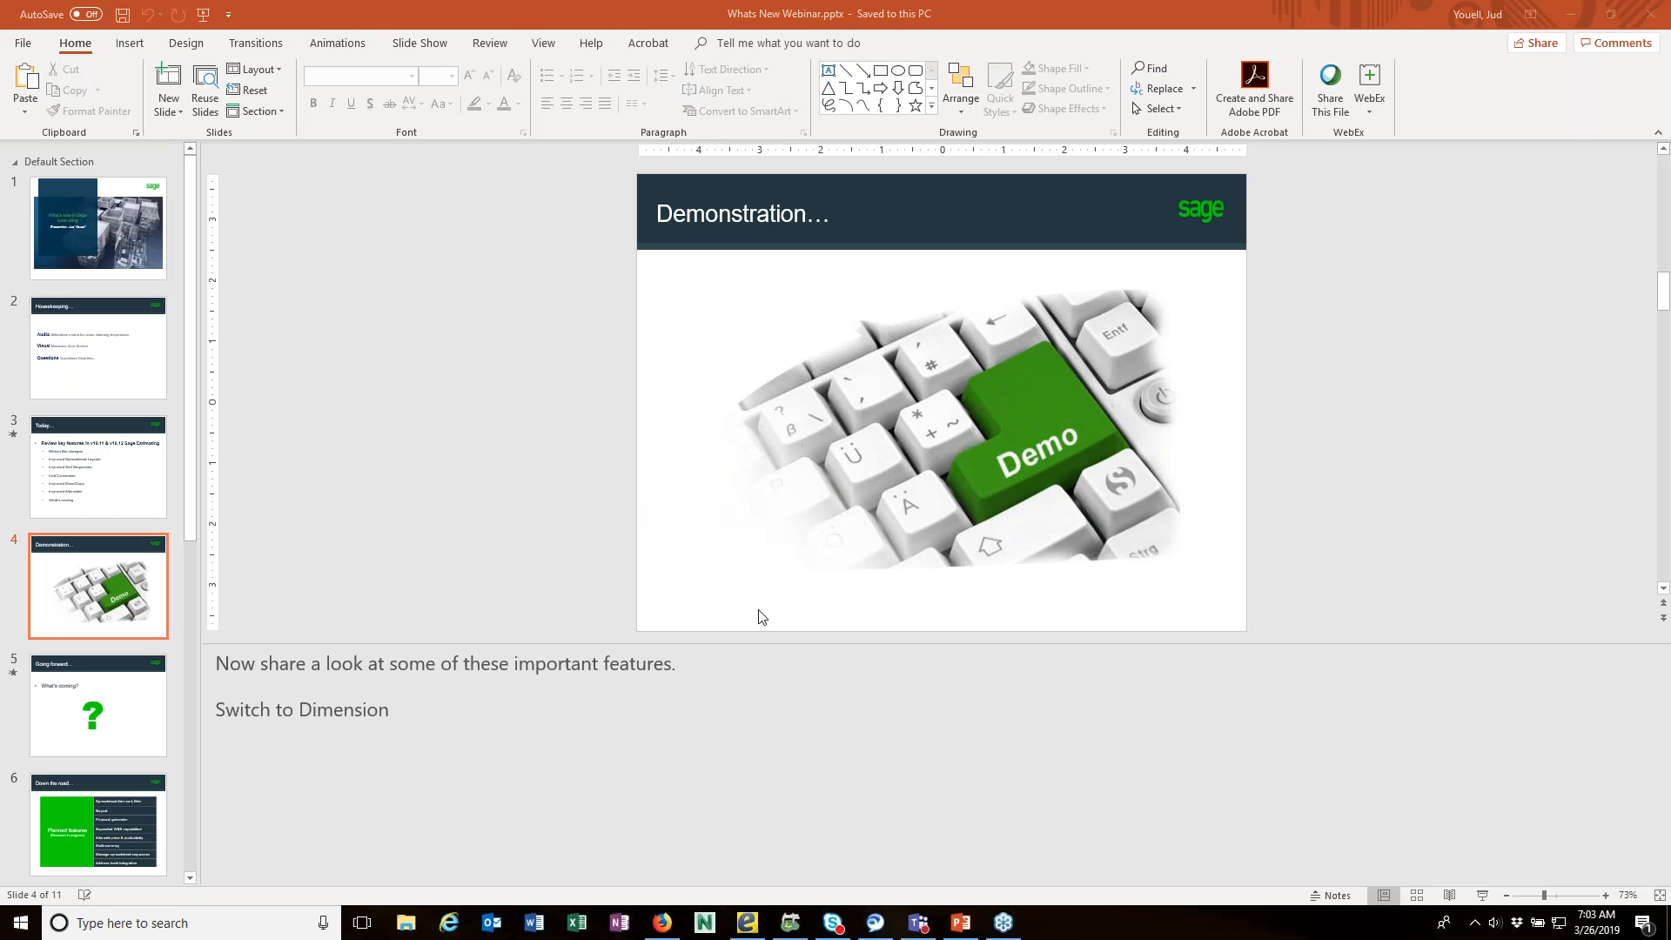
{"action": "left_click", "coordinate": [788, 924]}
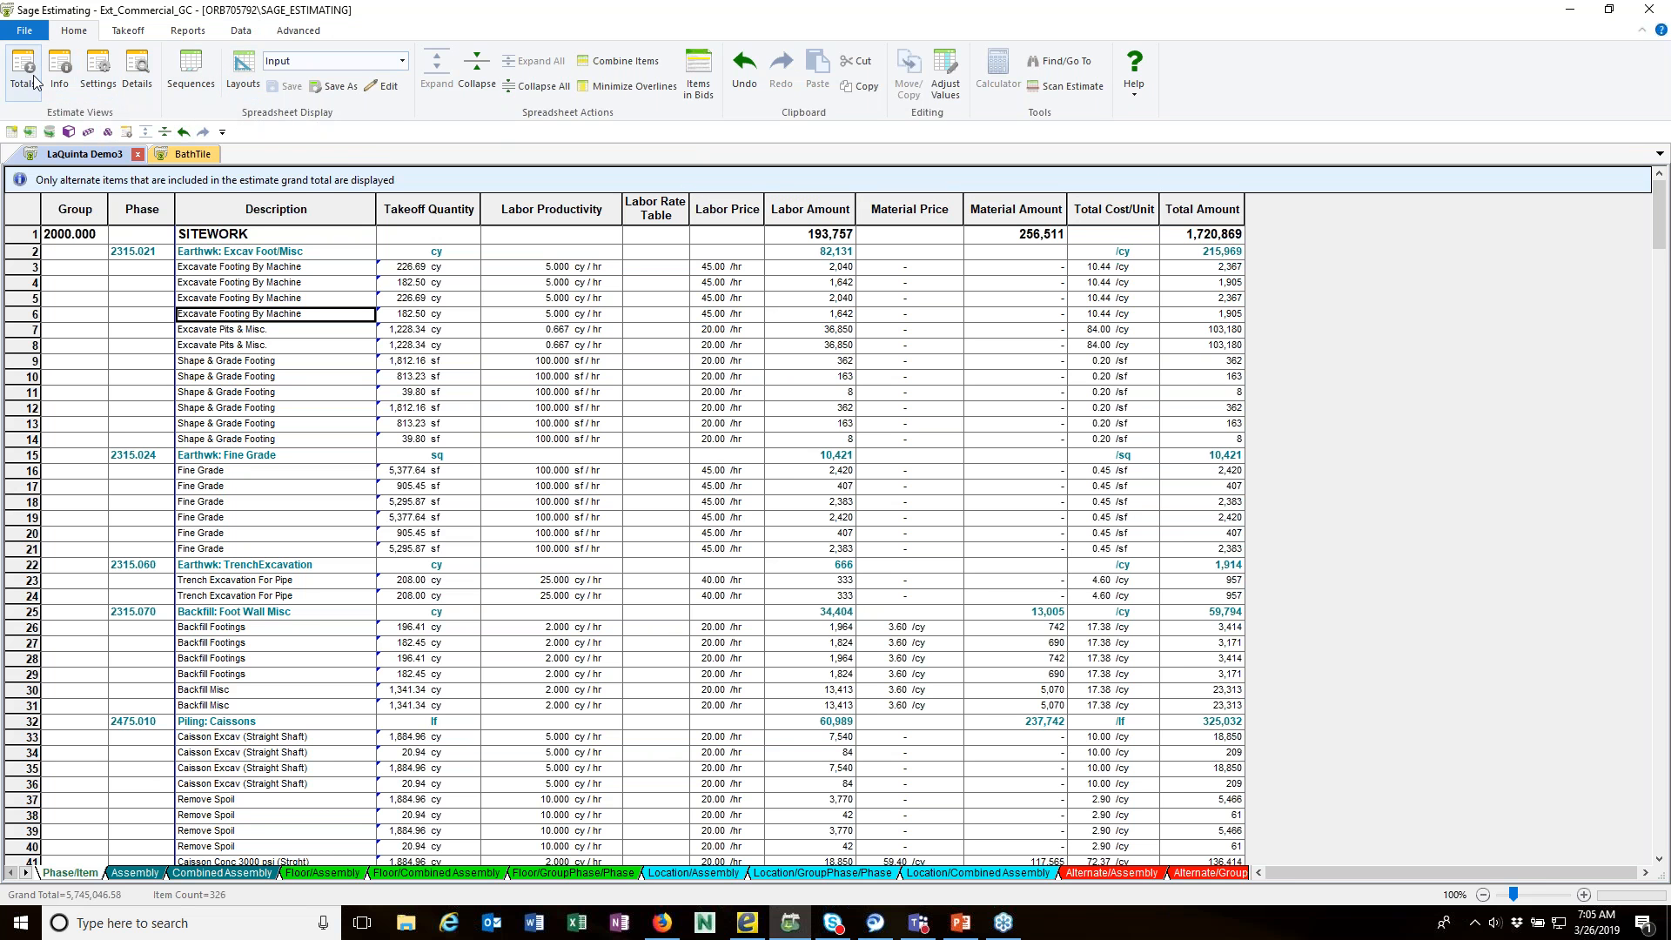
Step: Look over the commands offered for takeoff, reports and database data
{"action": "left_click", "coordinate": [129, 33]}
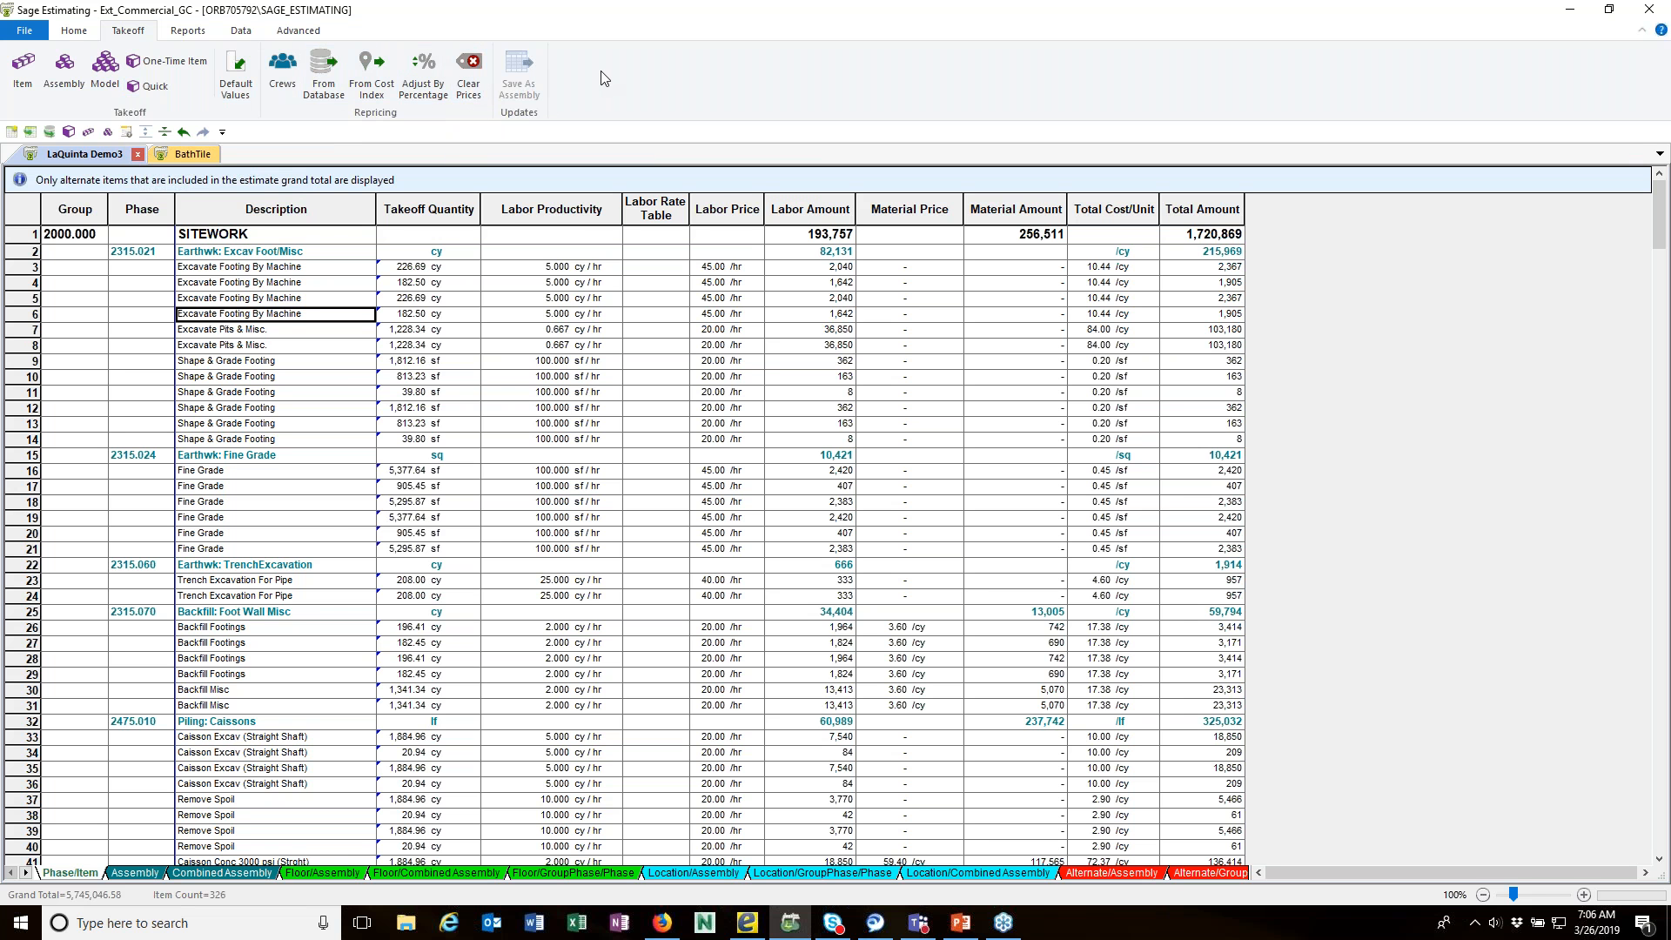
{"action": "left_click", "coordinate": [196, 32]}
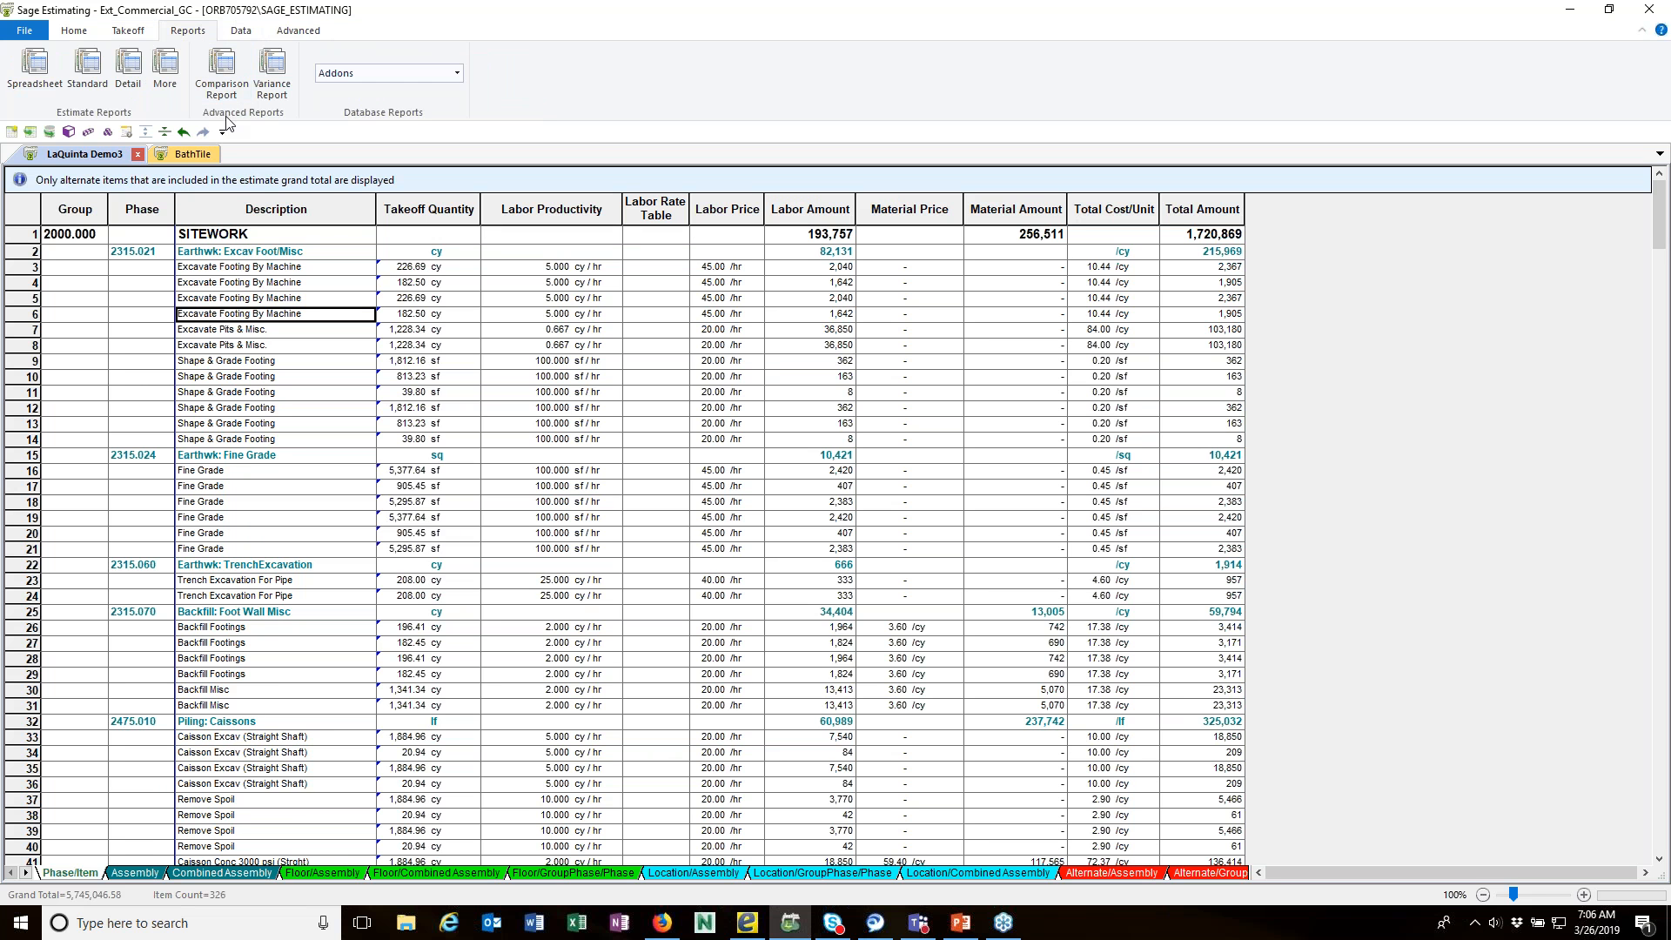
{"action": "left_click", "coordinate": [249, 34]}
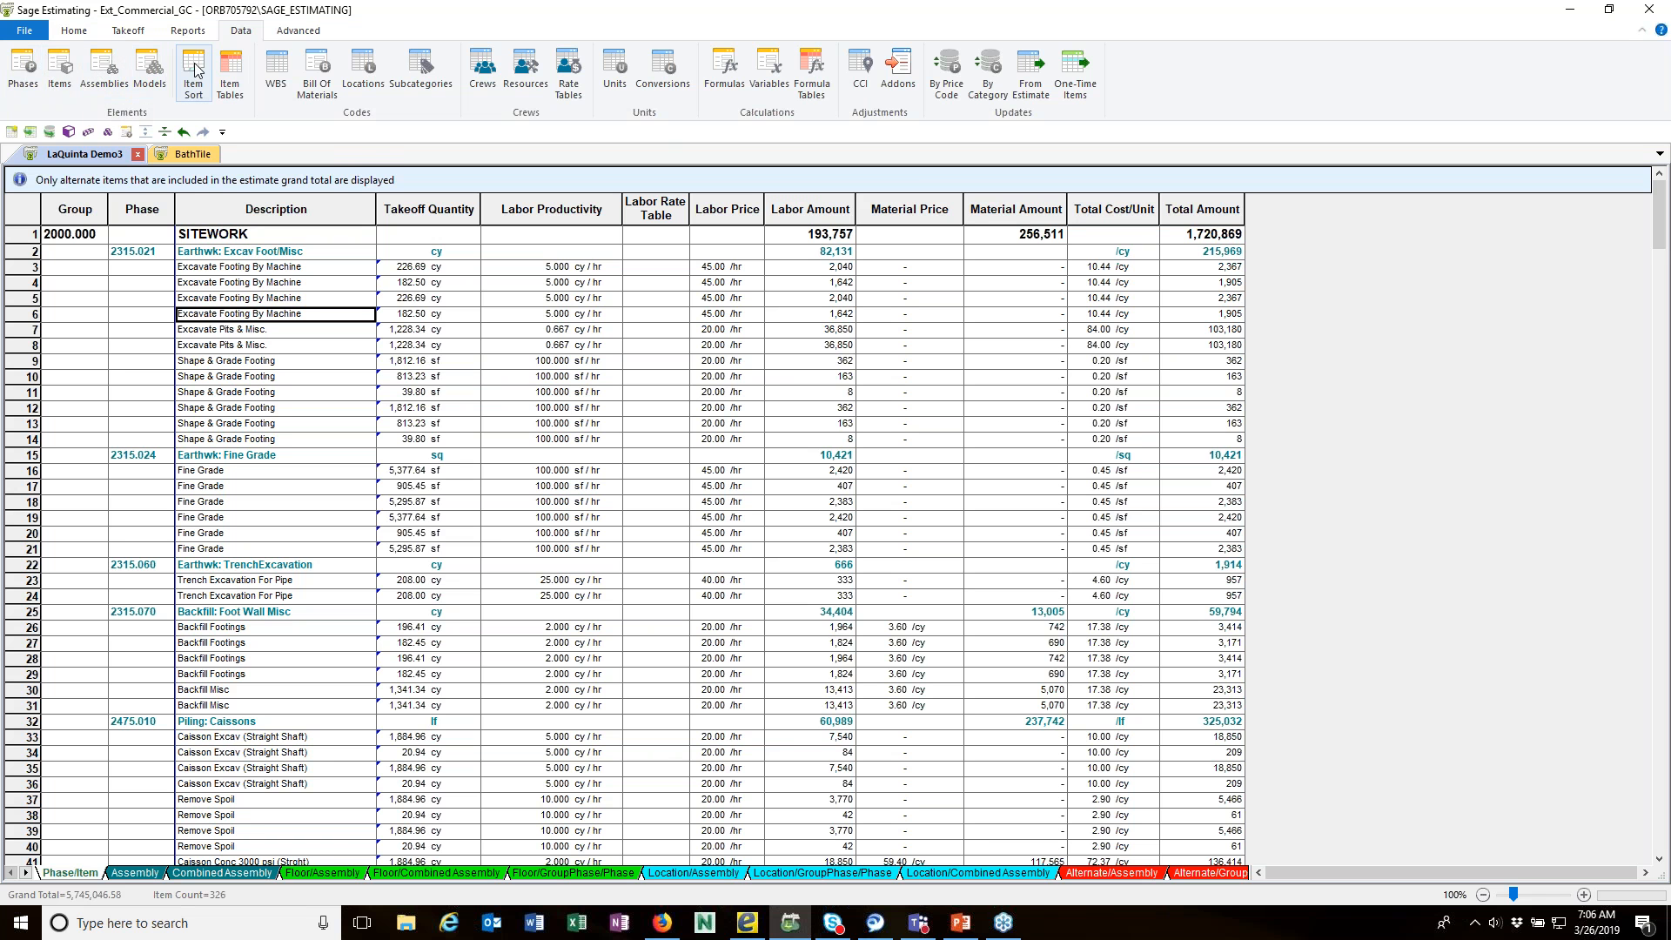
Step: Examine the database's list of locations with its import and export options, and close it without making changes
{"action": "left_click", "coordinate": [371, 76]}
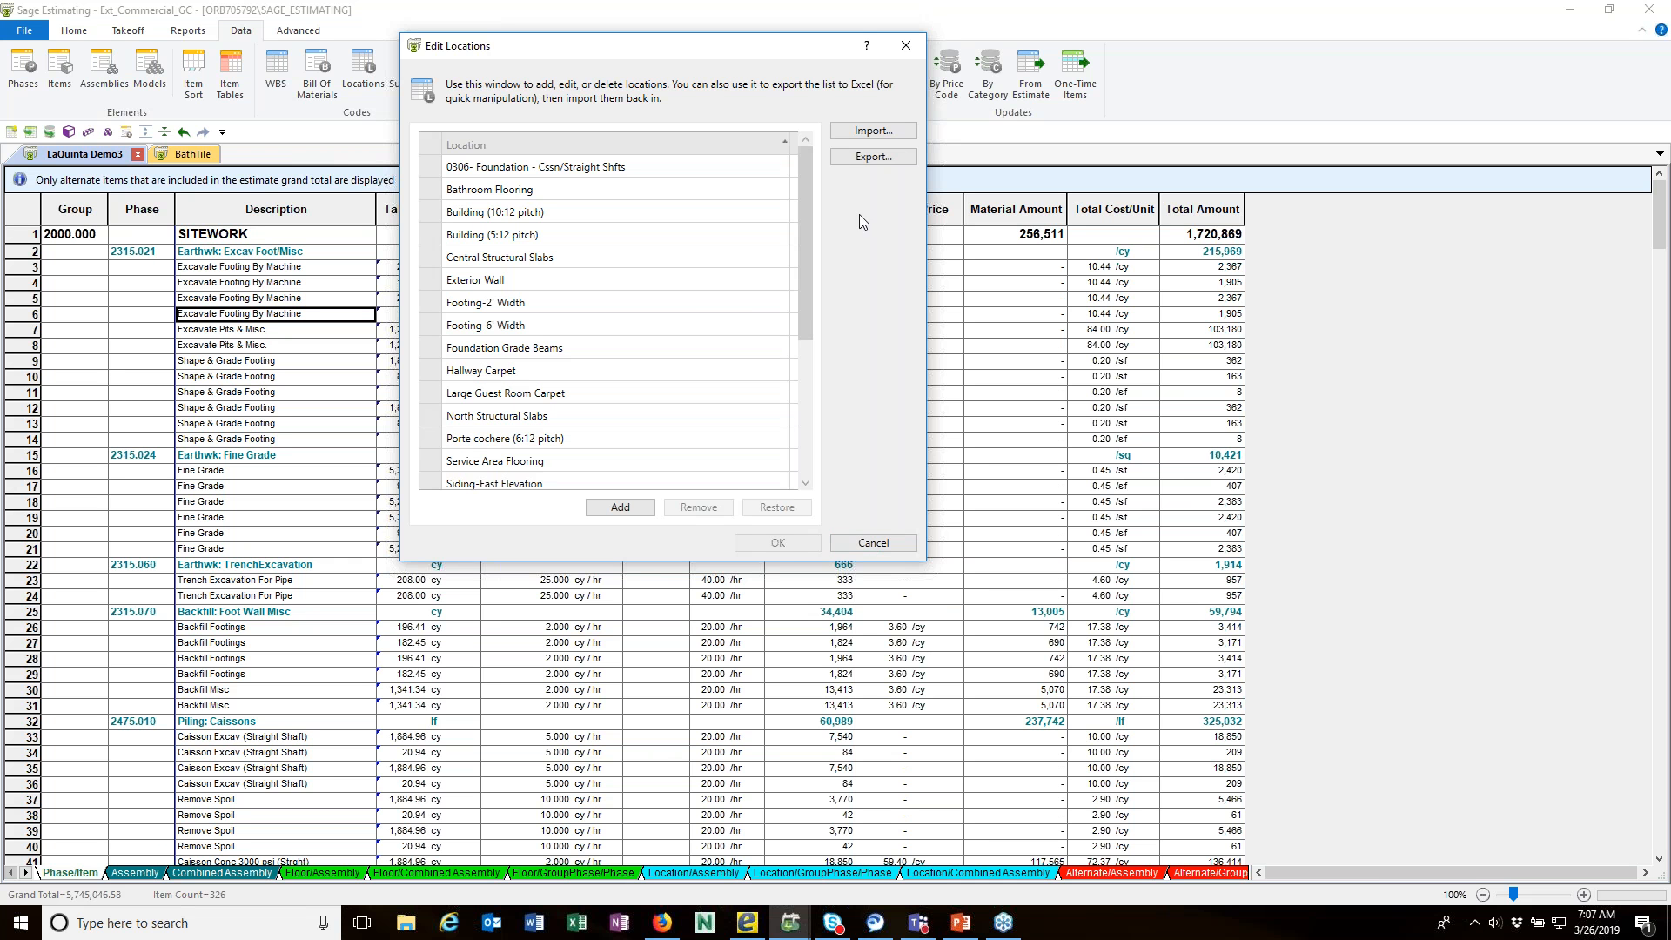
{"action": "left_click_drag", "start_coordinate": [597, 52], "coordinate": [660, 47]}
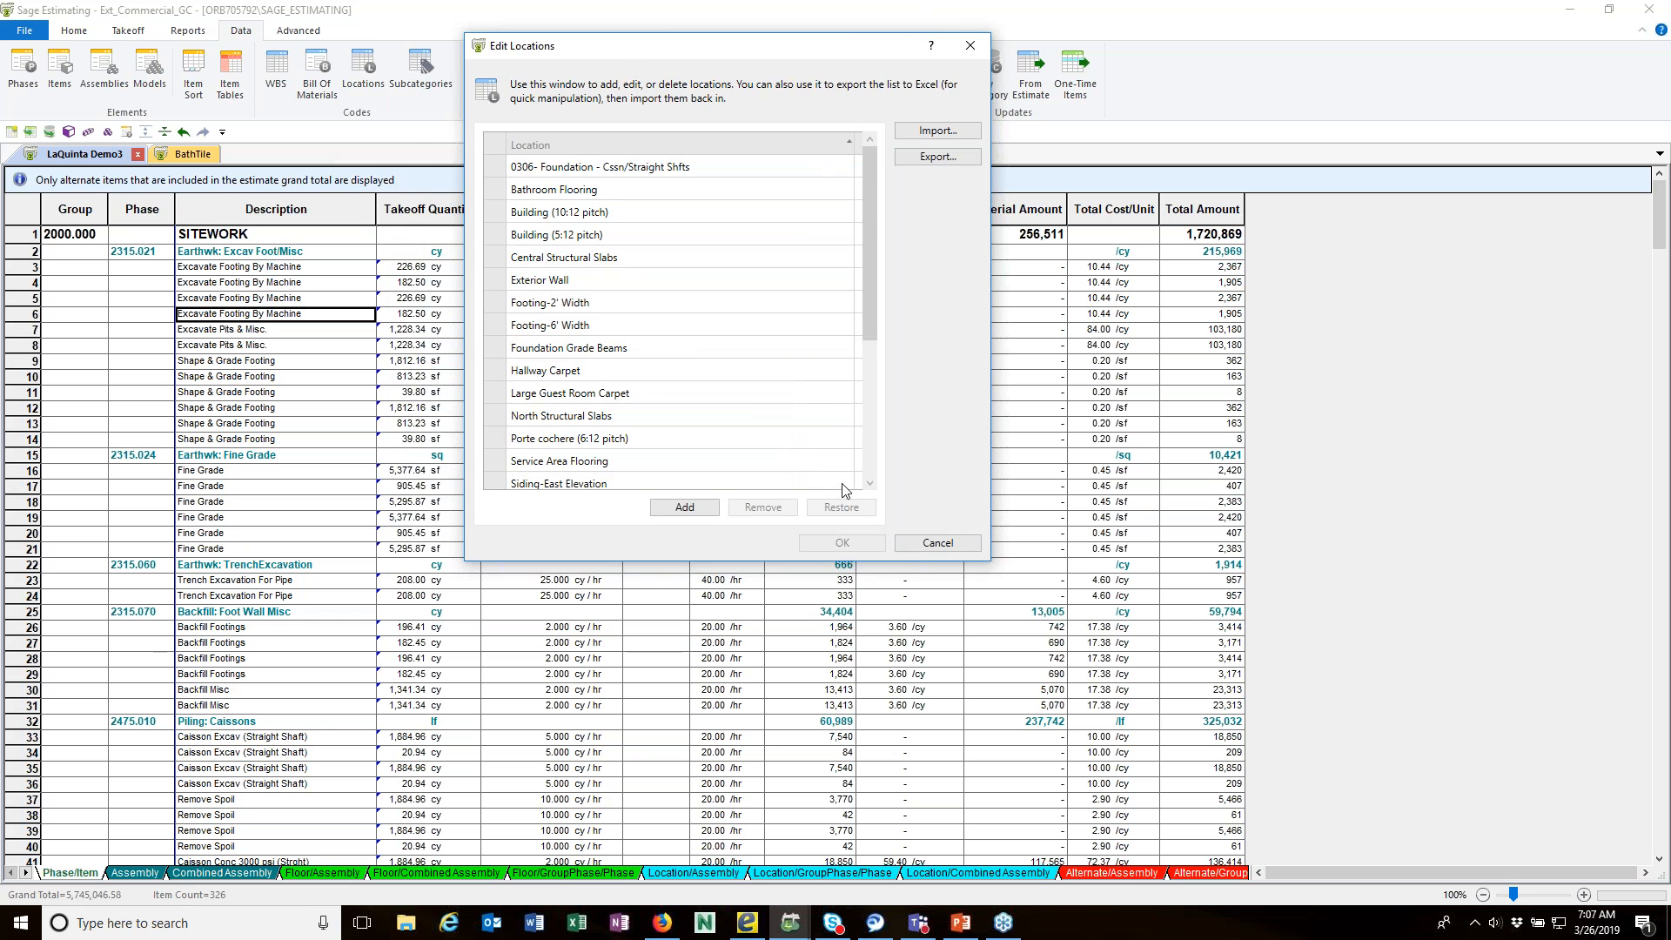
{"action": "left_click", "coordinate": [928, 544]}
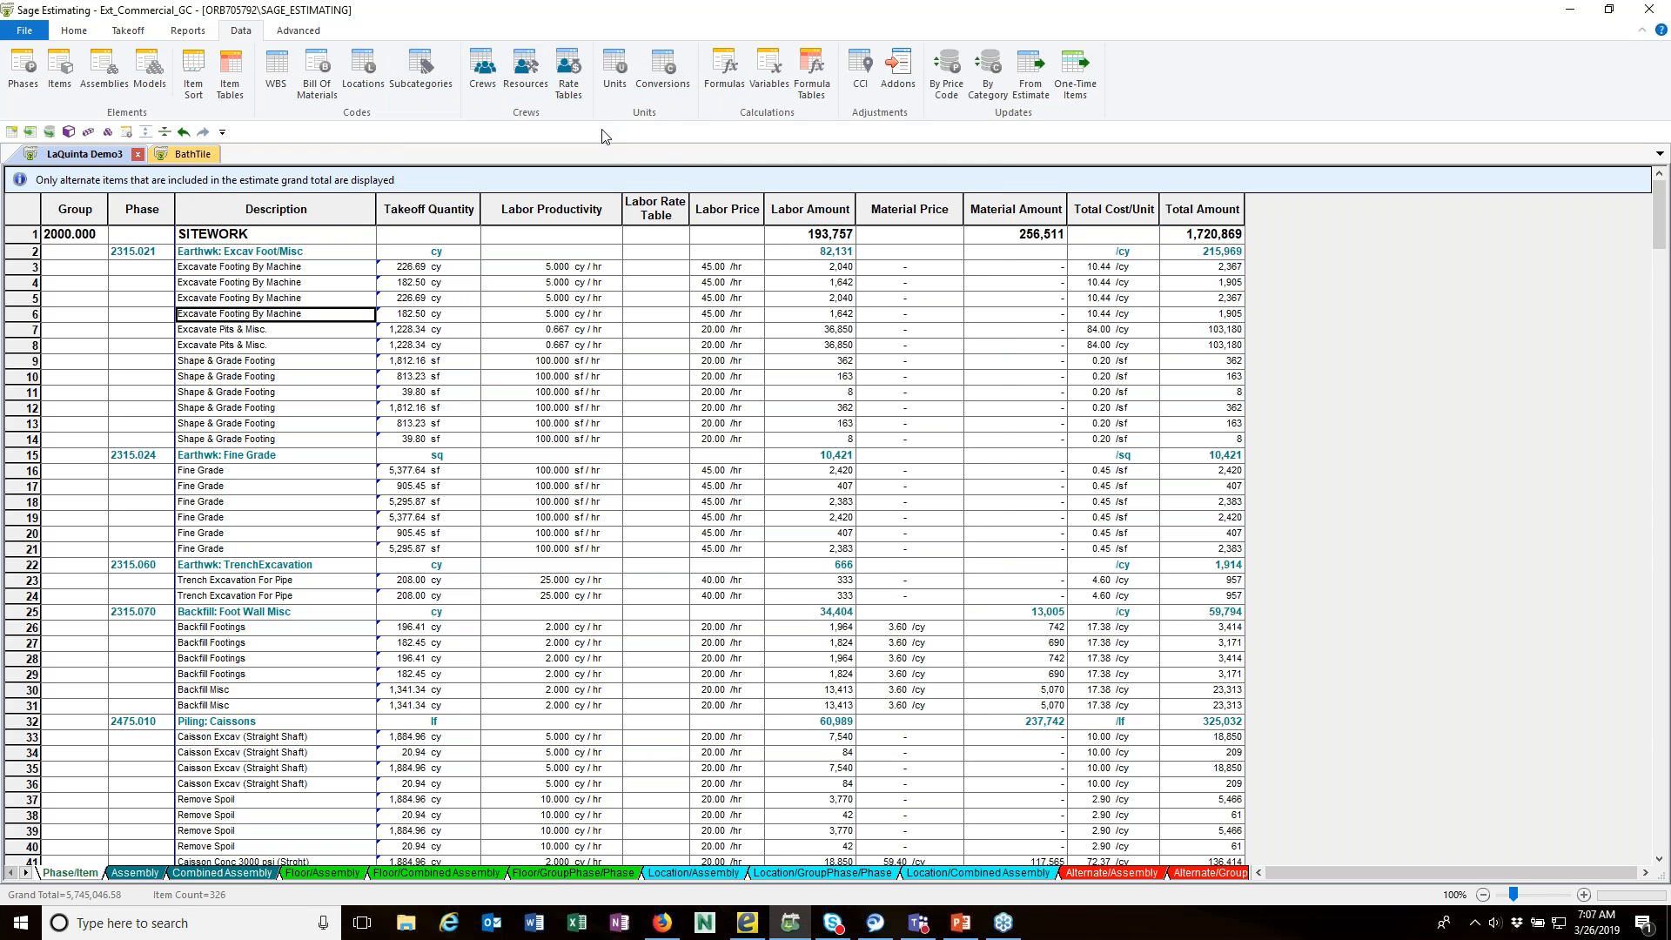
Step: Examine the Metric unit conversions without changing them, and look over the advanced commands for alternates
{"action": "left_click", "coordinate": [659, 71]}
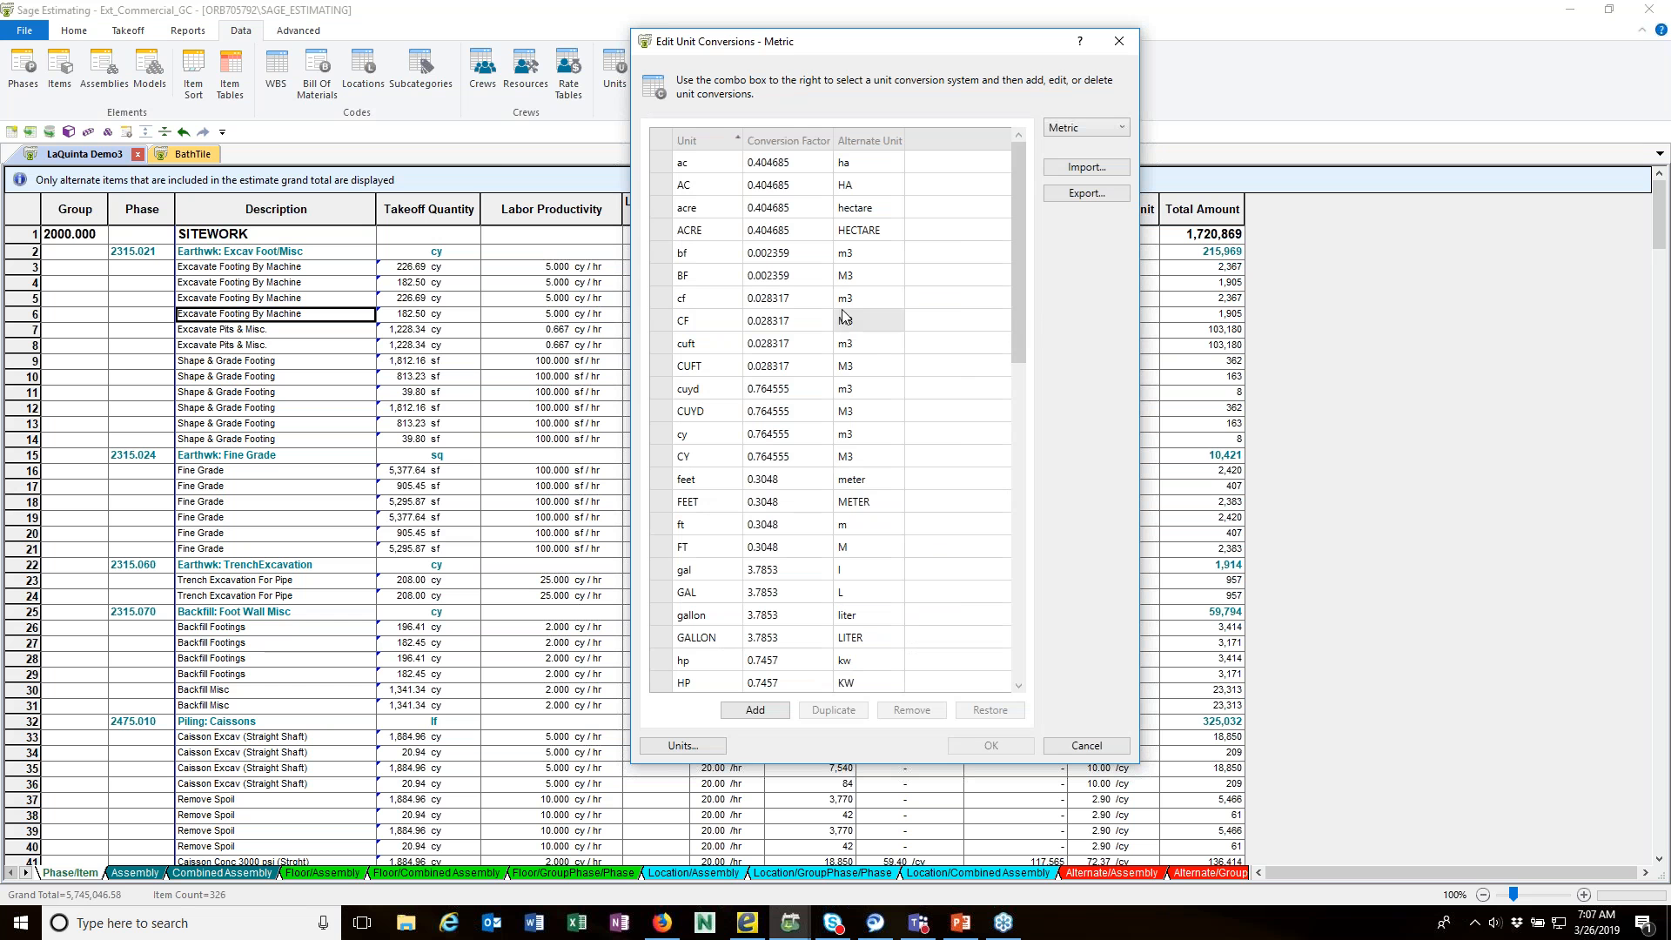
{"action": "left_click", "coordinate": [1086, 746]}
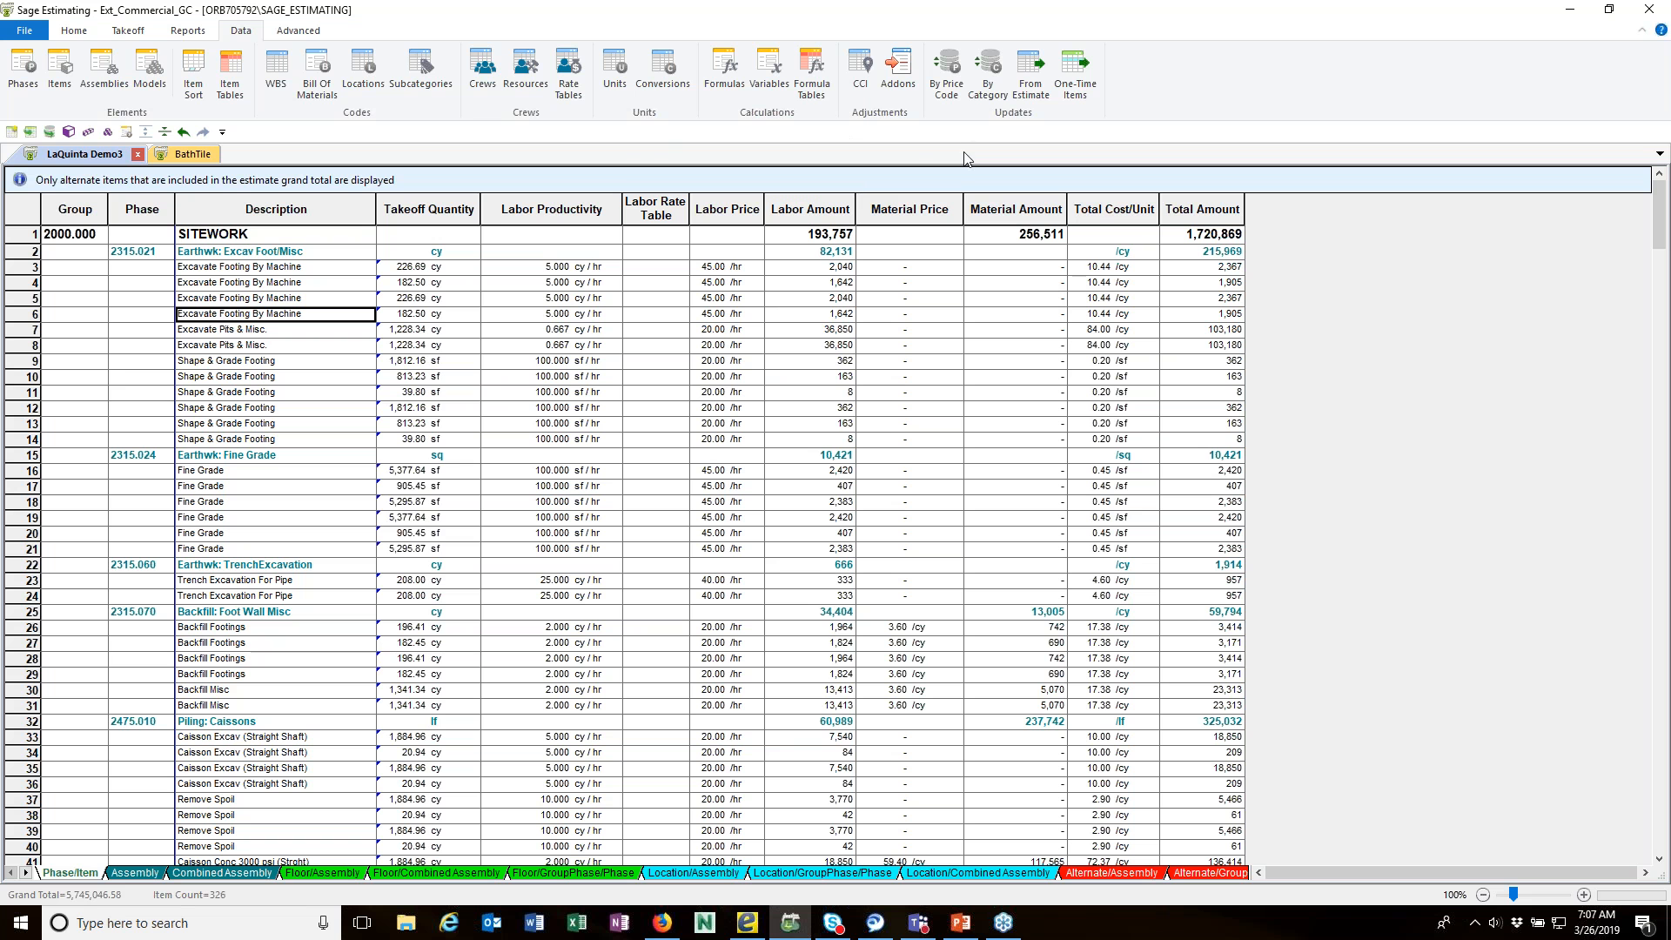
{"action": "left_click", "coordinate": [301, 32]}
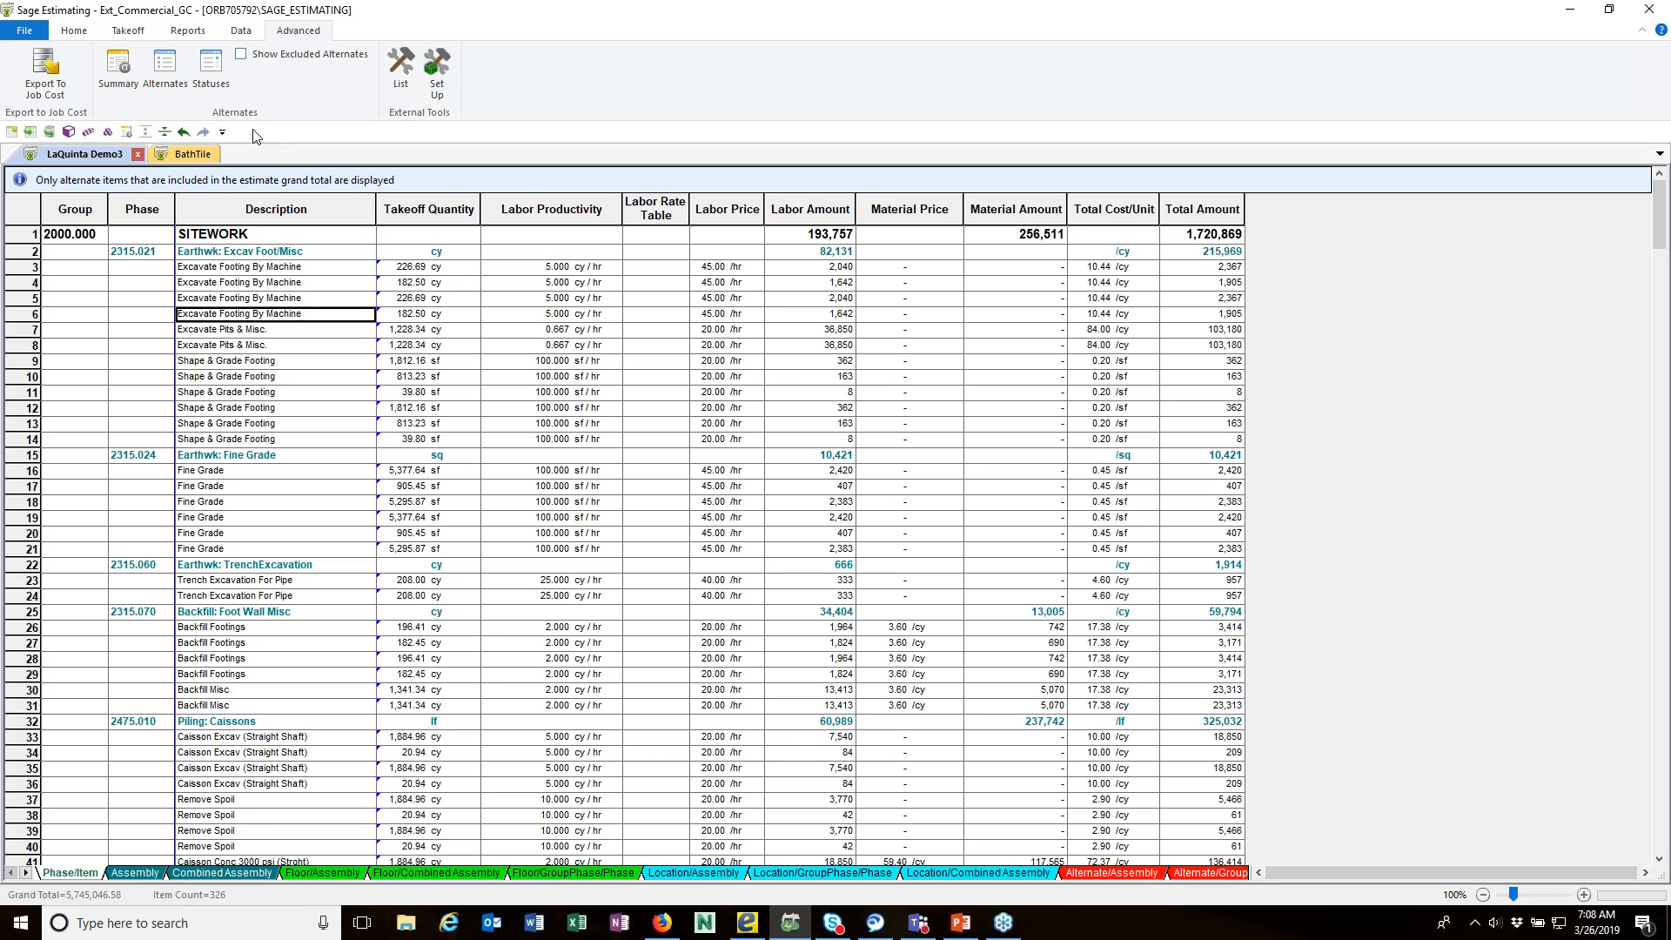
Step: View the Phase/Item spreadsheet in the Labor Productivity layout and return it to the Input layout
{"action": "left_click", "coordinate": [74, 34]}
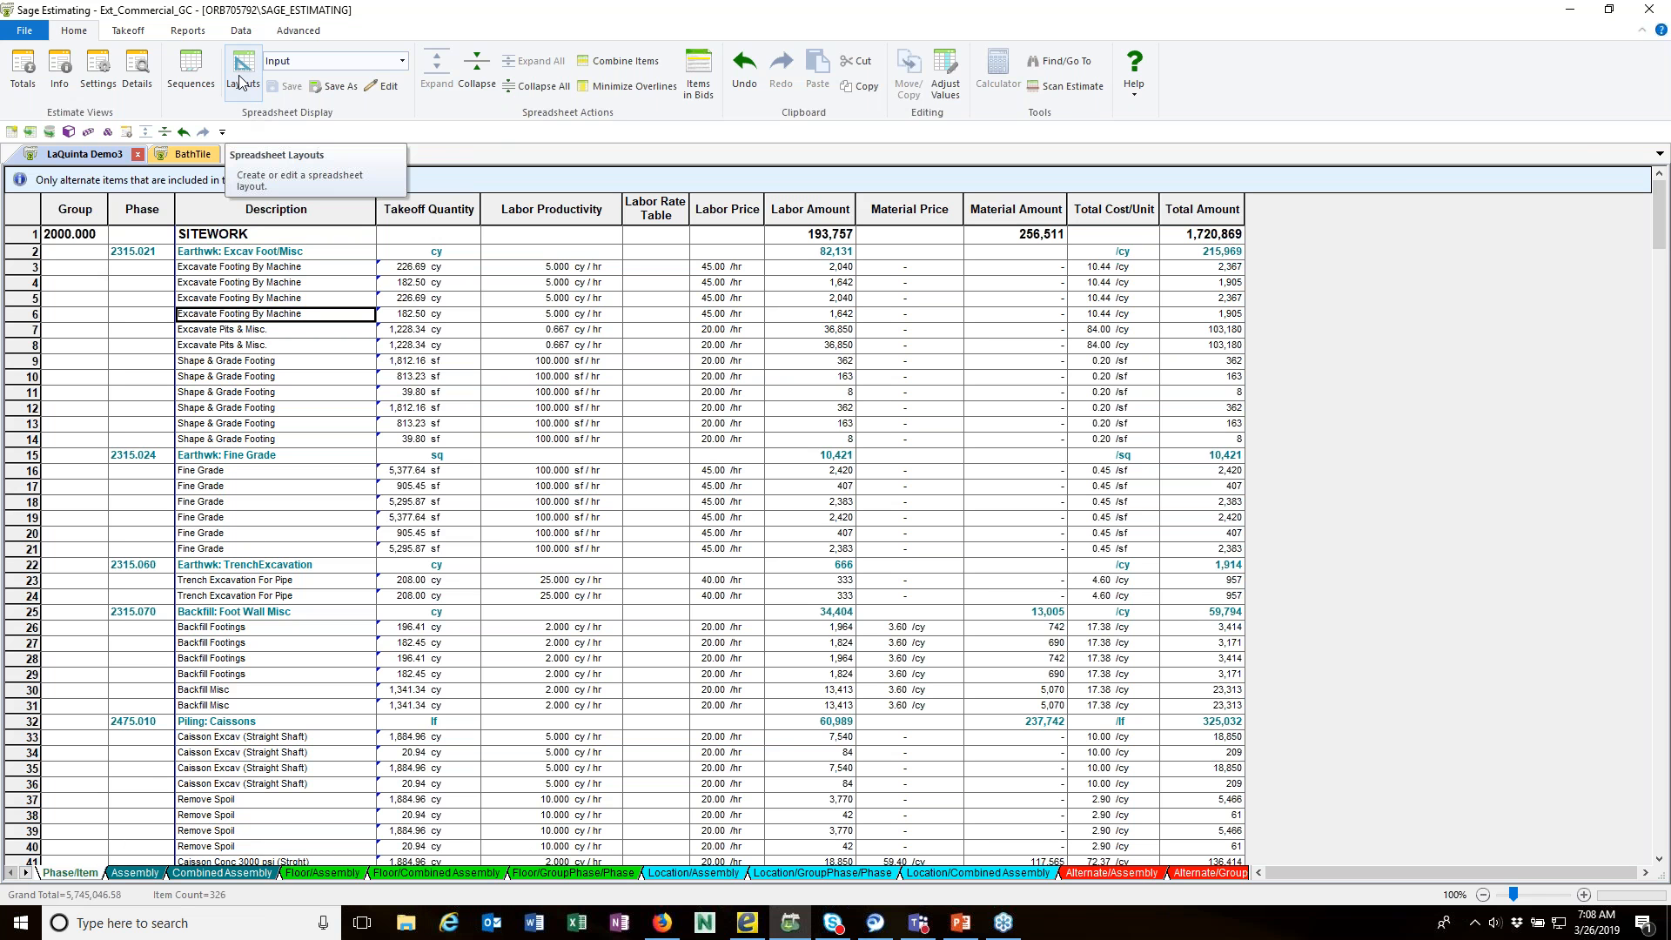
{"action": "left_click", "coordinate": [403, 61]}
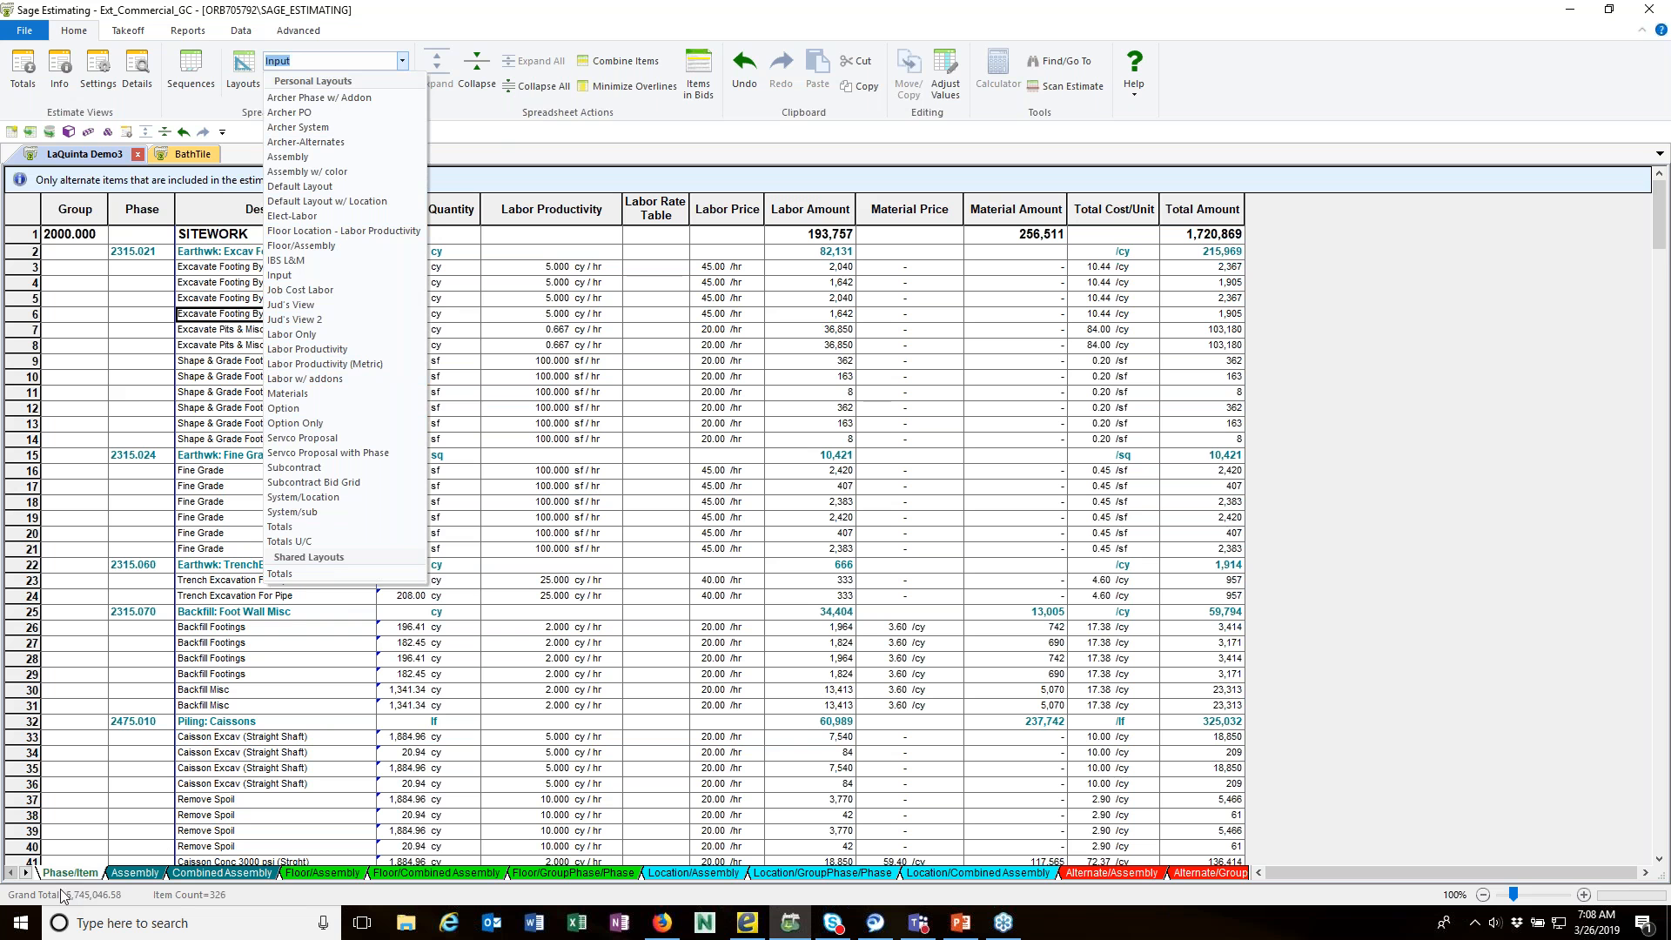
{"action": "left_click", "coordinate": [318, 350]}
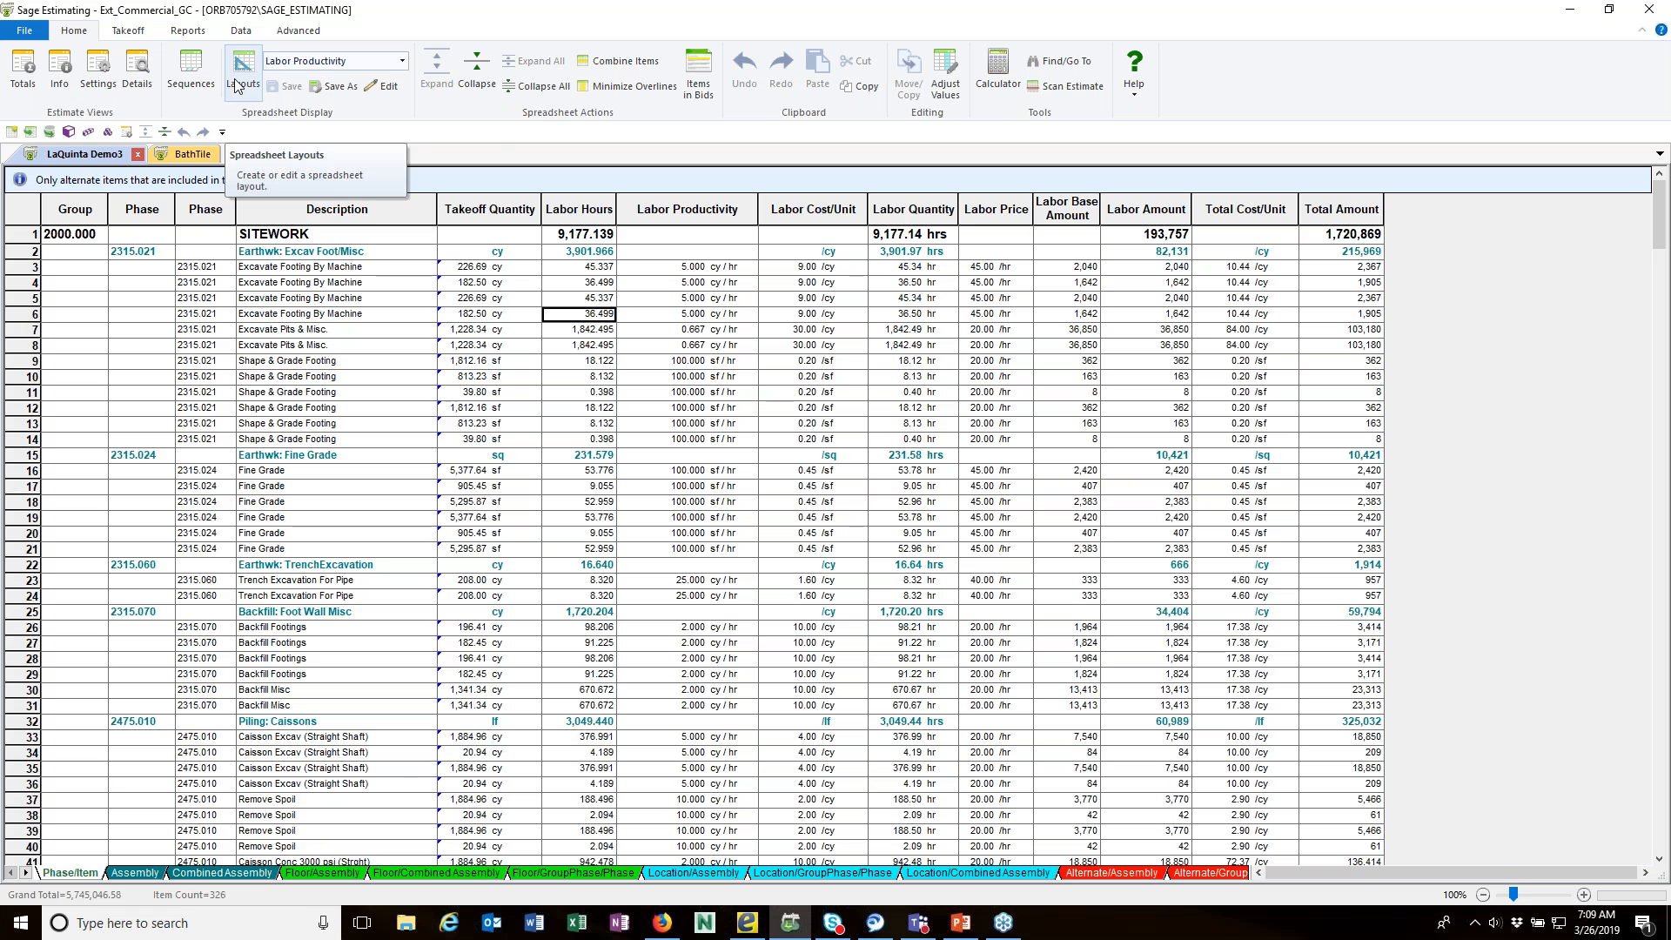
{"action": "left_click", "coordinate": [403, 63]}
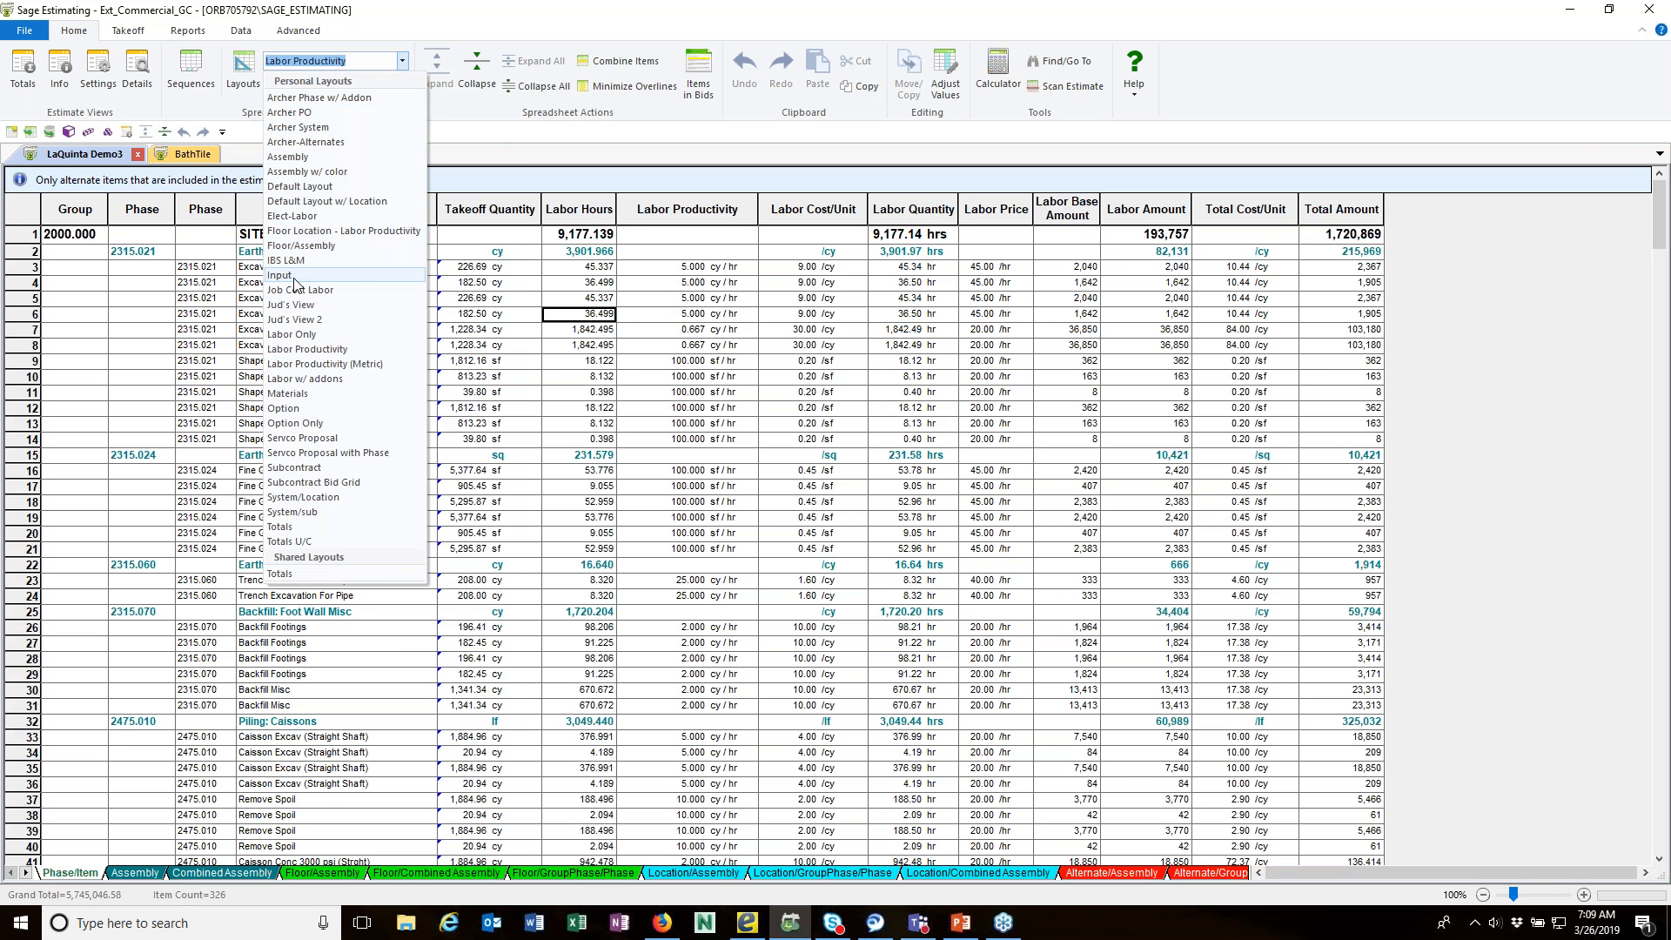
{"action": "left_click", "coordinate": [295, 276]}
Step: Try the Default Layout and Labor Productivity layouts on the Phase/Item spreadsheet, and settle on the Materials layout
{"action": "left_click", "coordinate": [403, 61]}
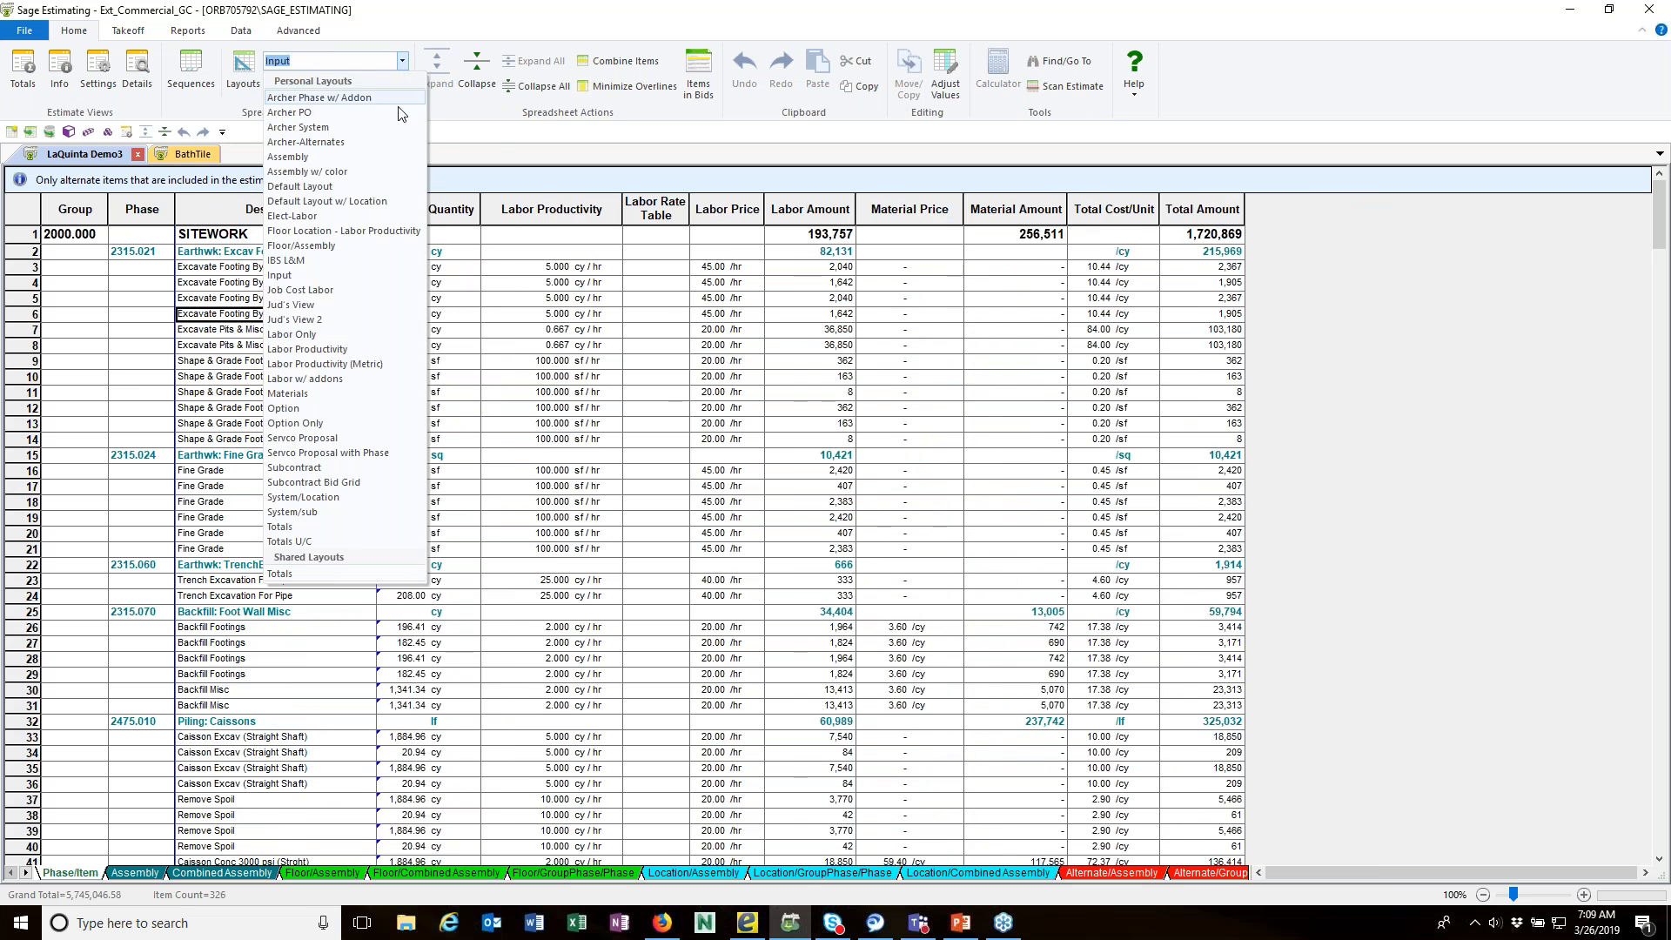
{"action": "left_click", "coordinate": [348, 186]}
{"action": "left_click", "coordinate": [402, 61]}
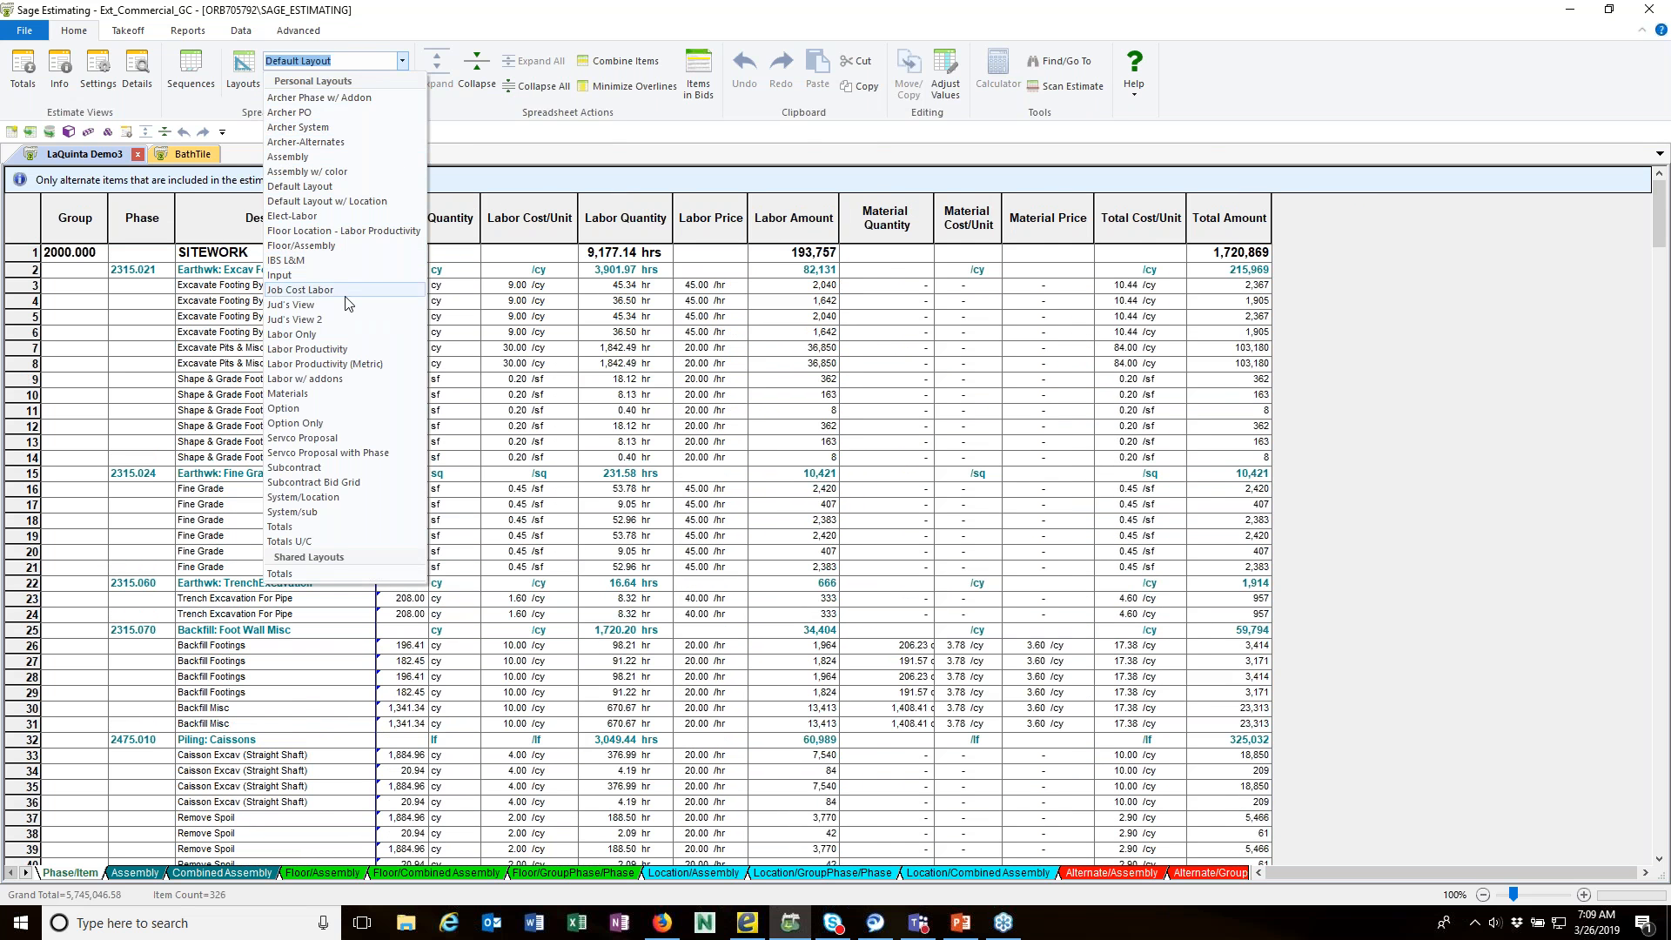
{"action": "left_click", "coordinate": [308, 349]}
{"action": "left_click", "coordinate": [402, 61]}
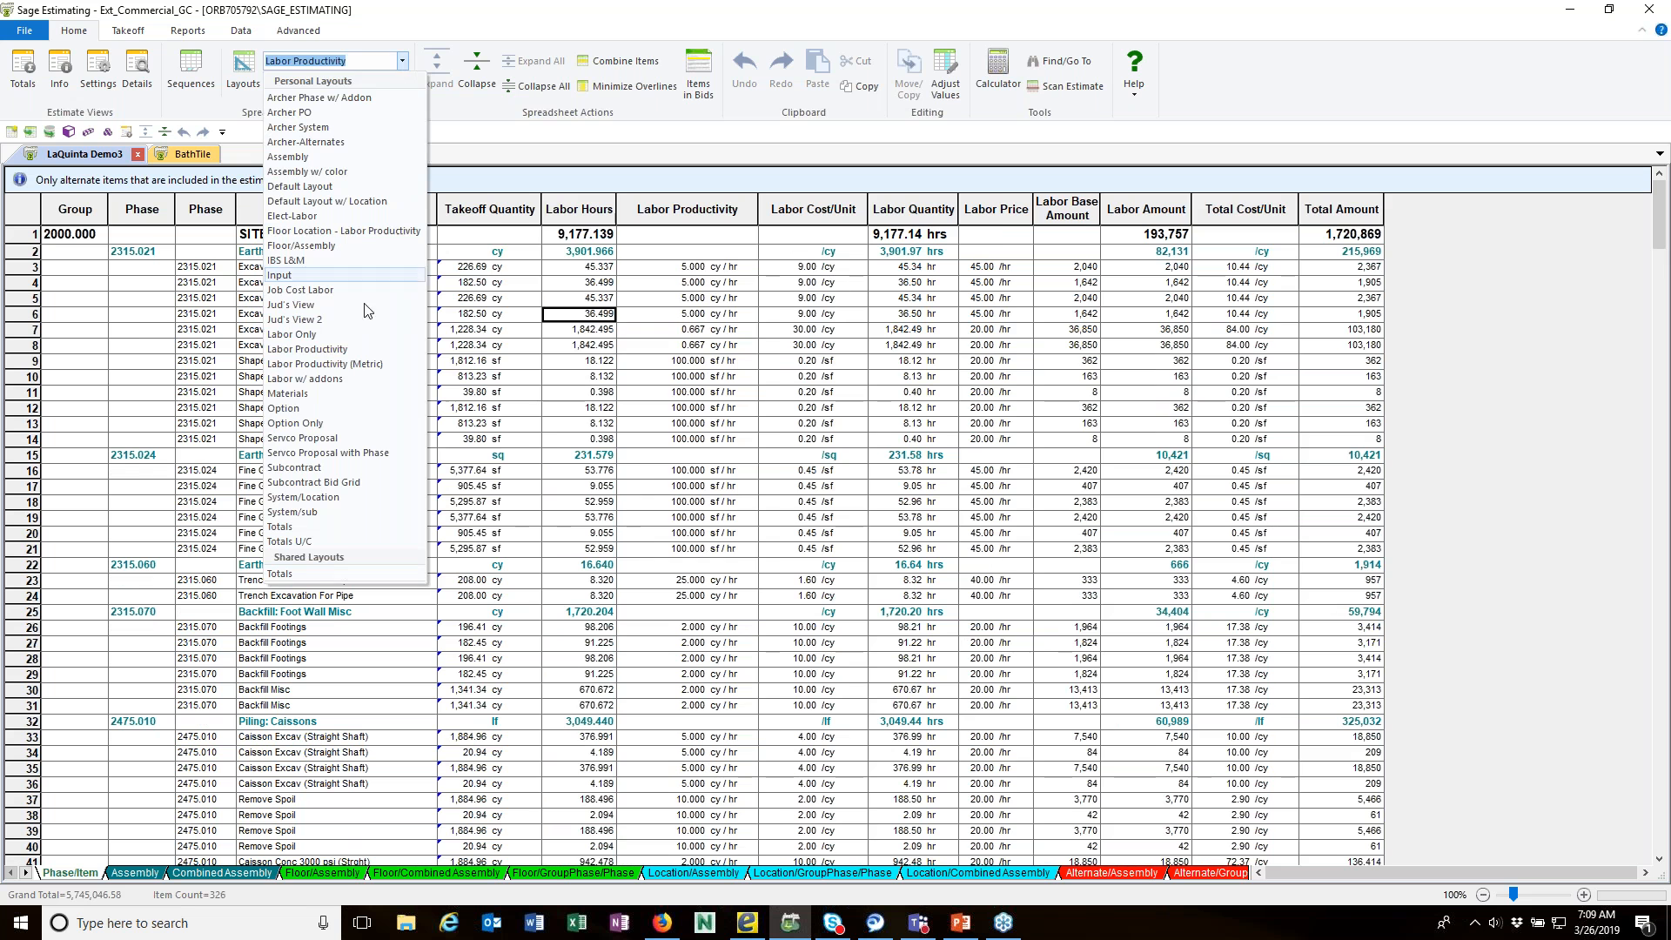
{"action": "left_click", "coordinate": [287, 393]}
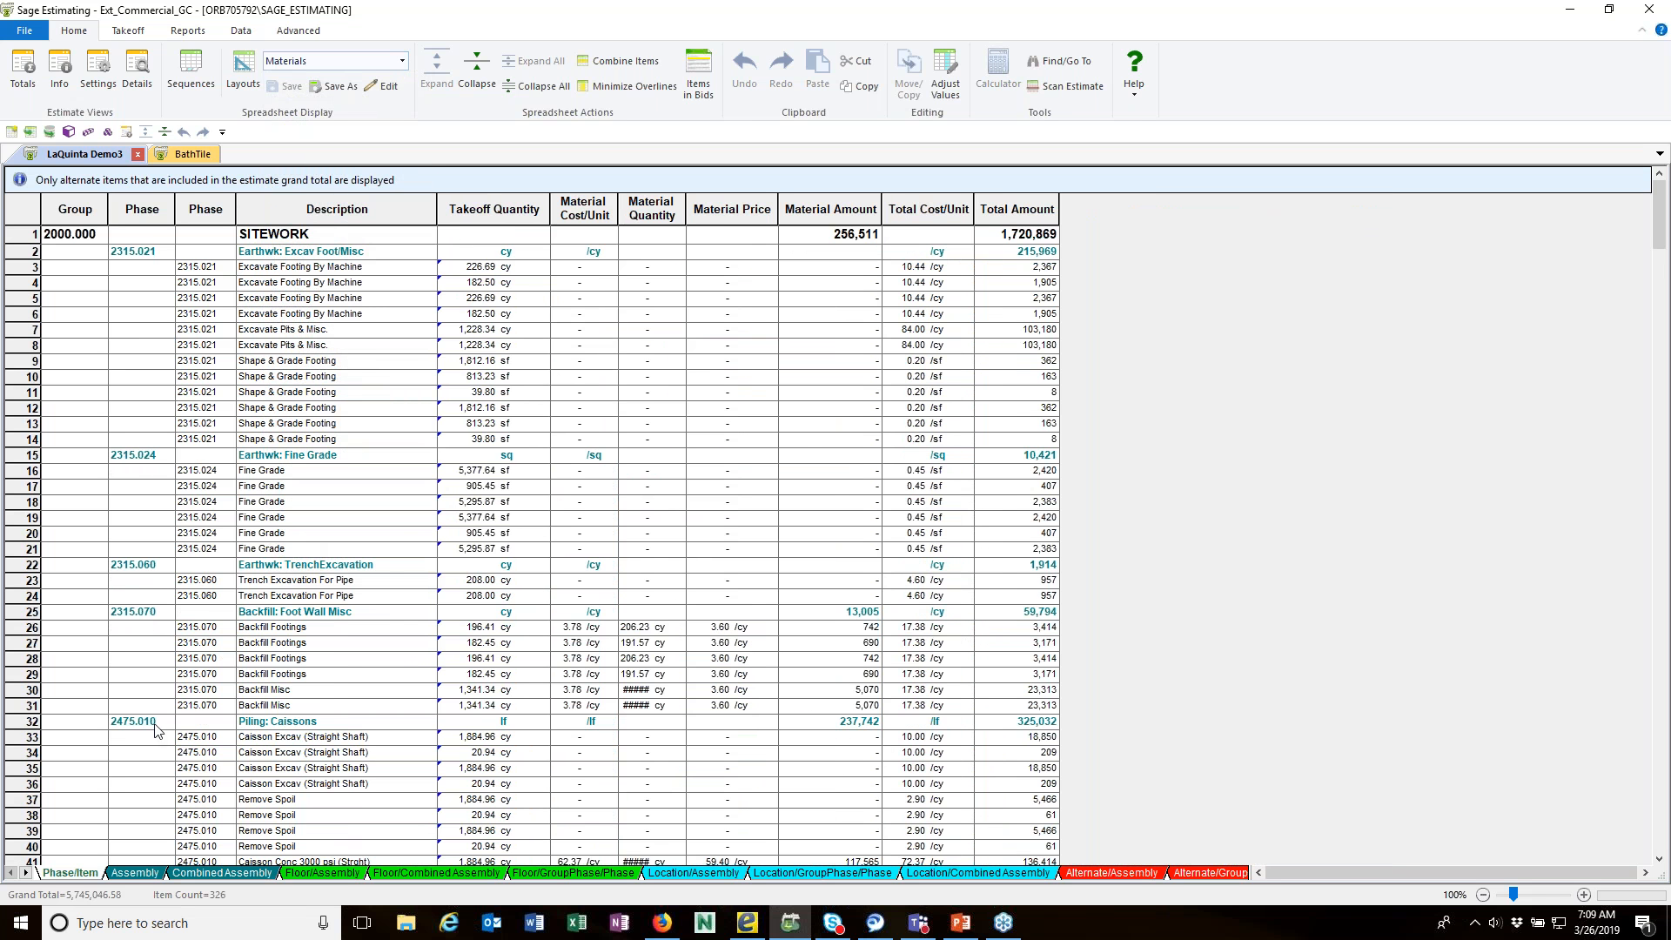
Step: Show the estimate in the Assembly sequence, try the Input layout on it, and settle on Default Layout
{"action": "left_click", "coordinate": [135, 873]}
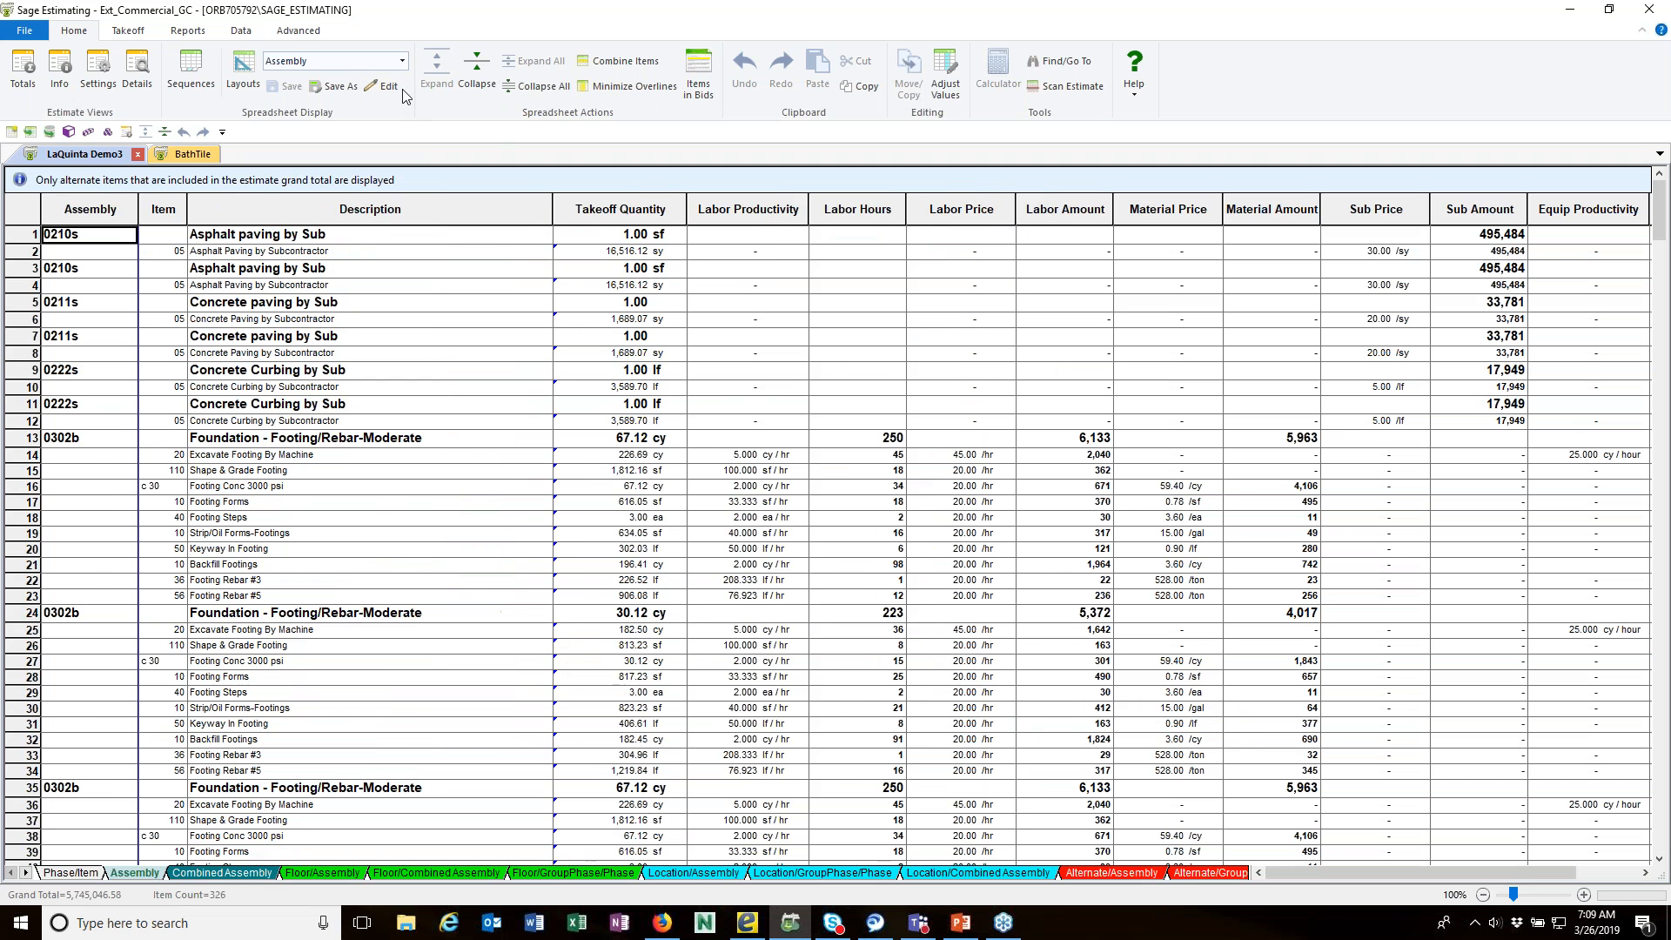
{"action": "left_click", "coordinate": [403, 62]}
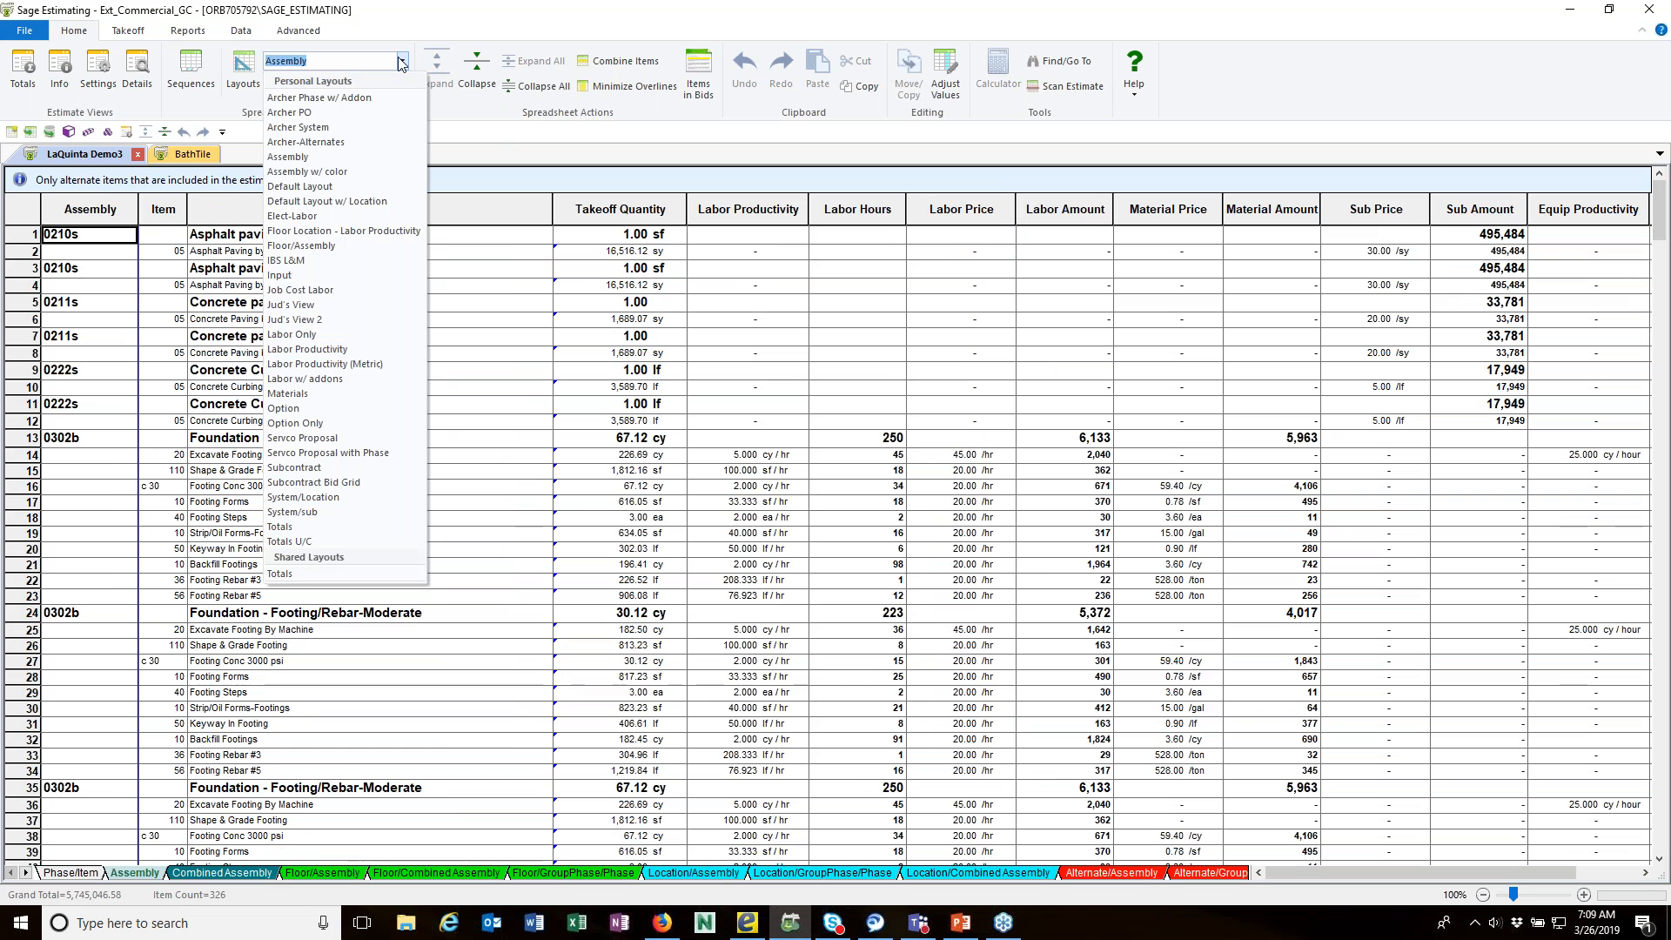
{"action": "left_click", "coordinate": [301, 277]}
{"action": "left_click", "coordinate": [403, 61]}
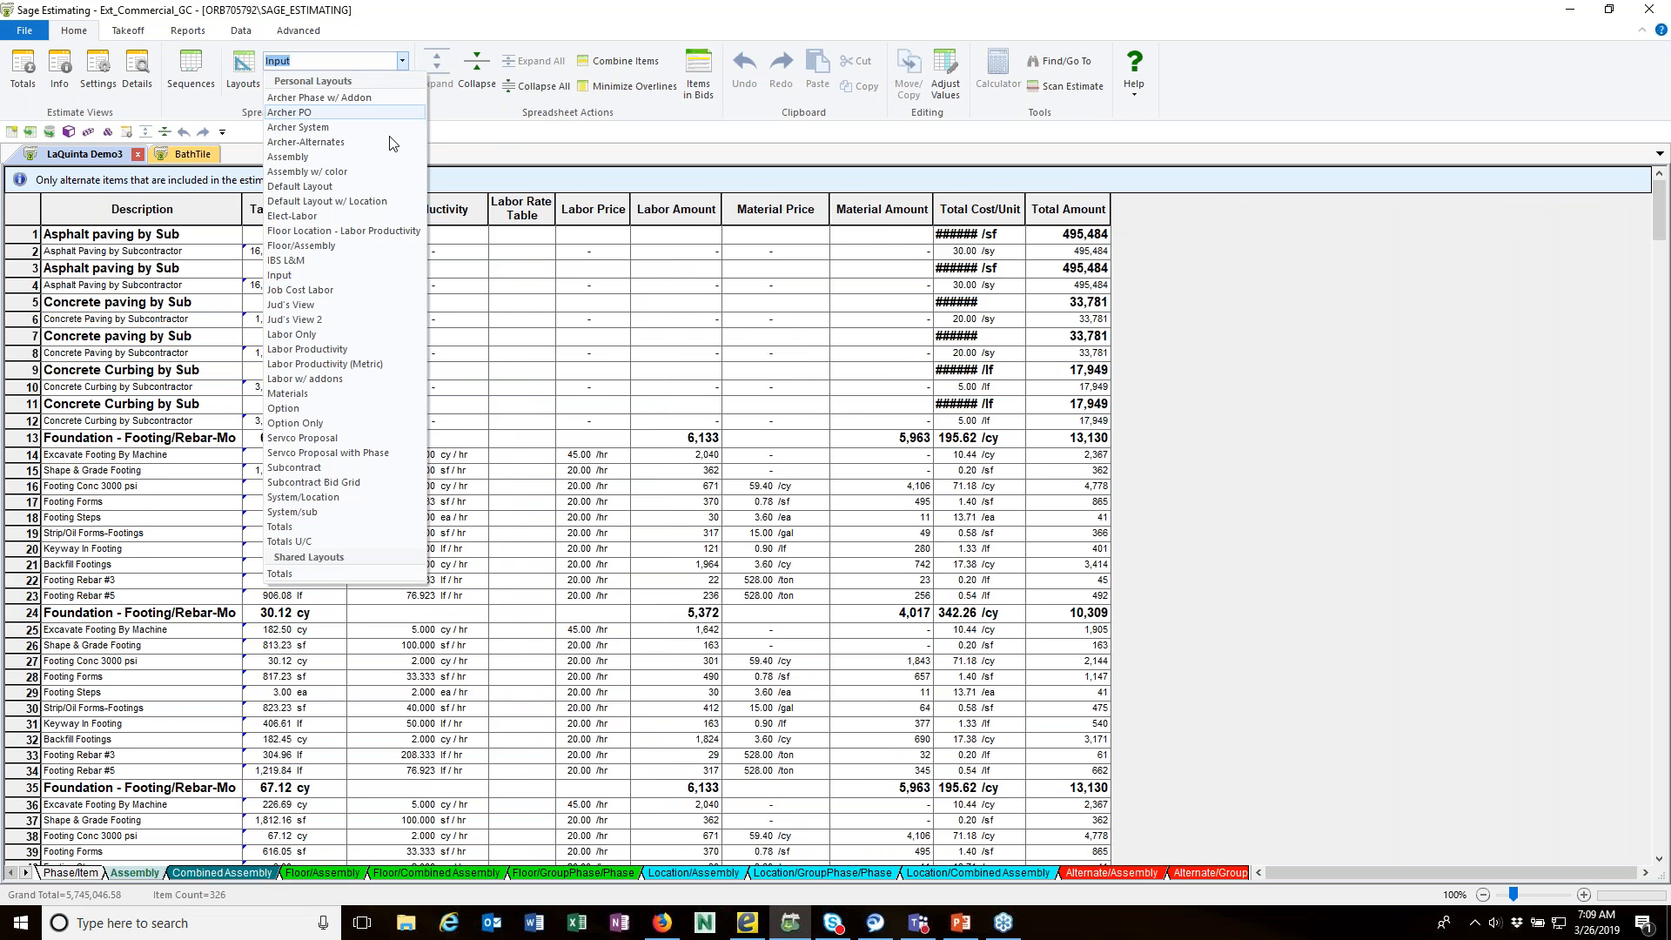
{"action": "left_click", "coordinate": [304, 187]}
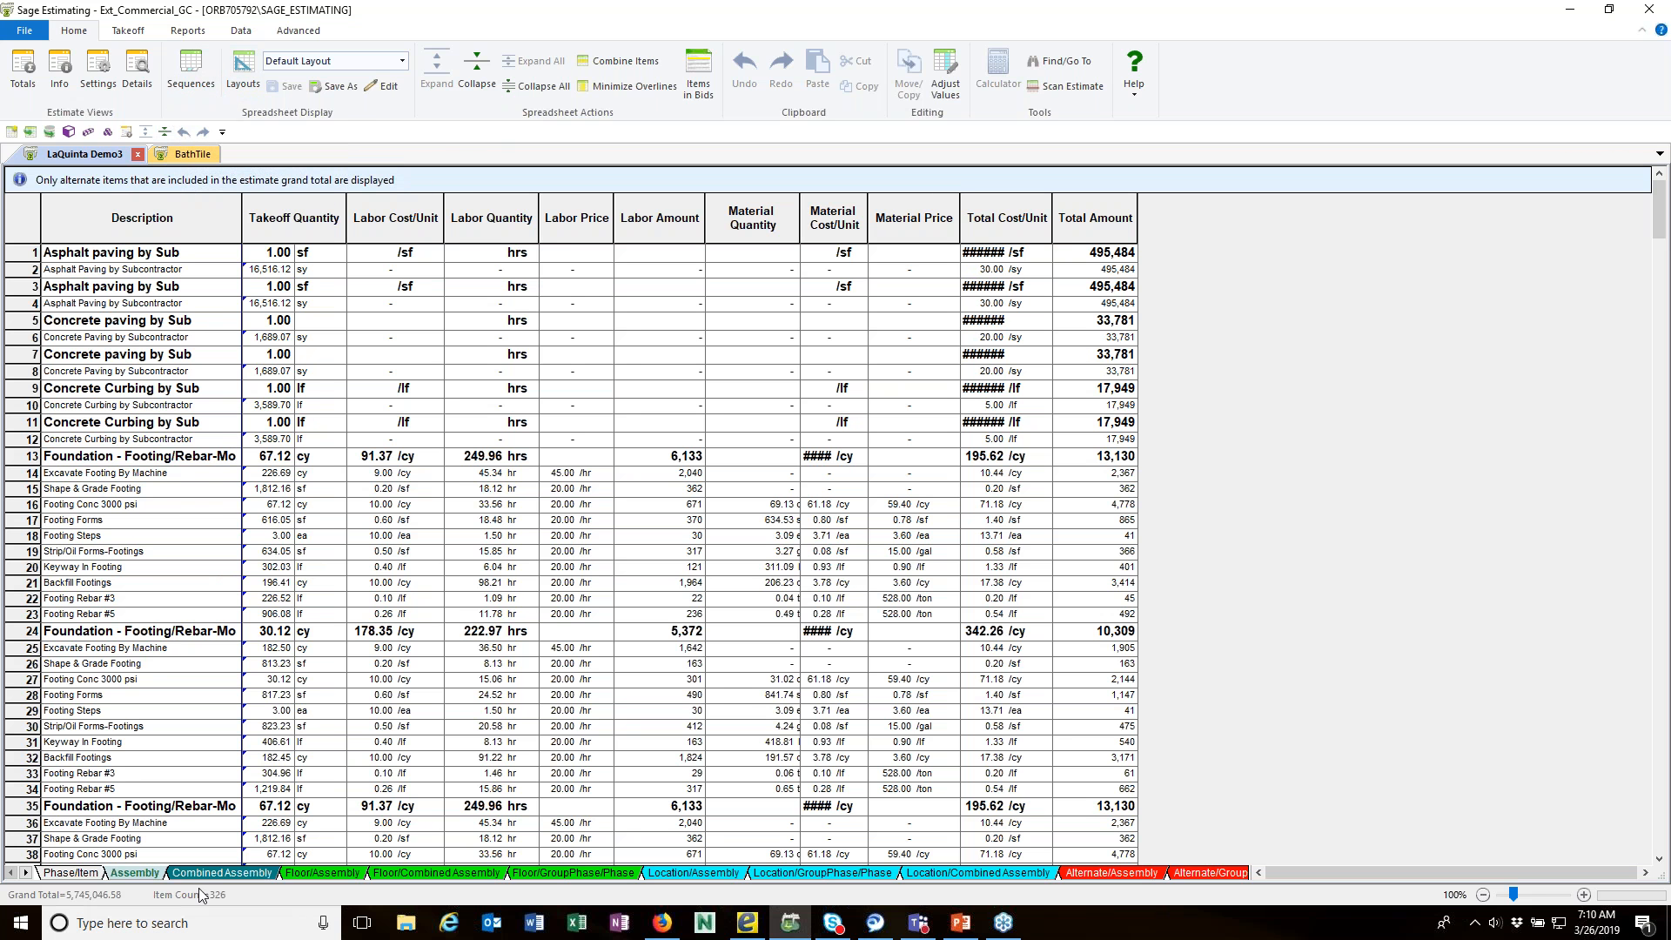
Step: View the Assembly sequence in its Assembly layout for comparison and return it to Default Layout
{"action": "left_click", "coordinate": [404, 60]}
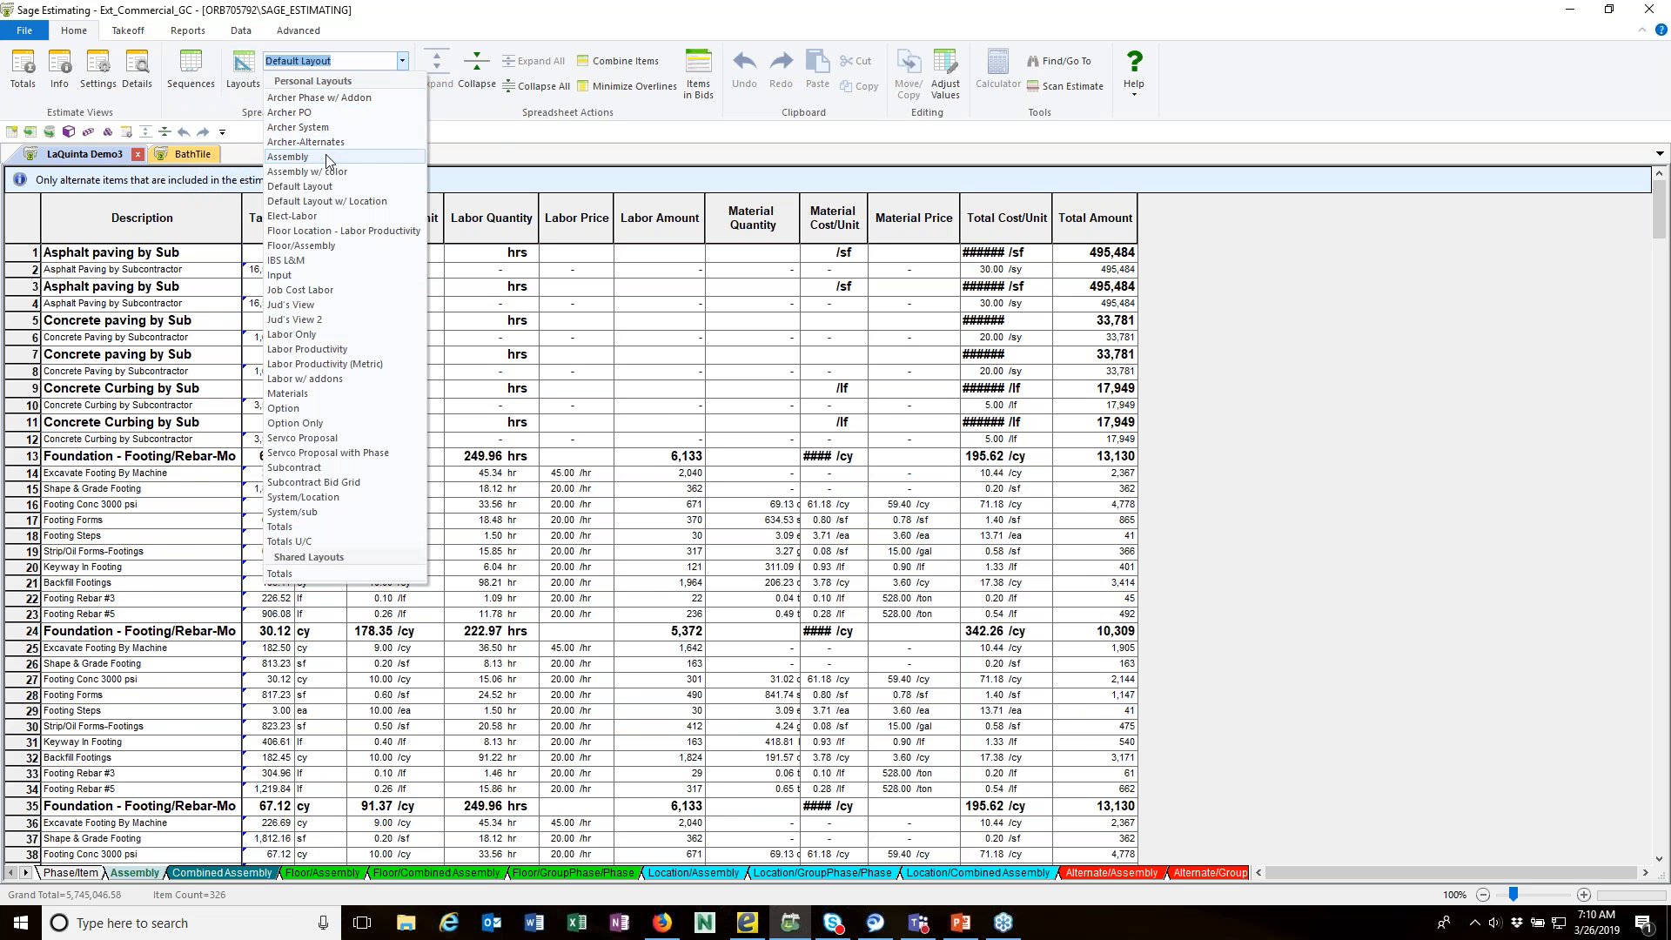
{"action": "left_click", "coordinate": [329, 157]}
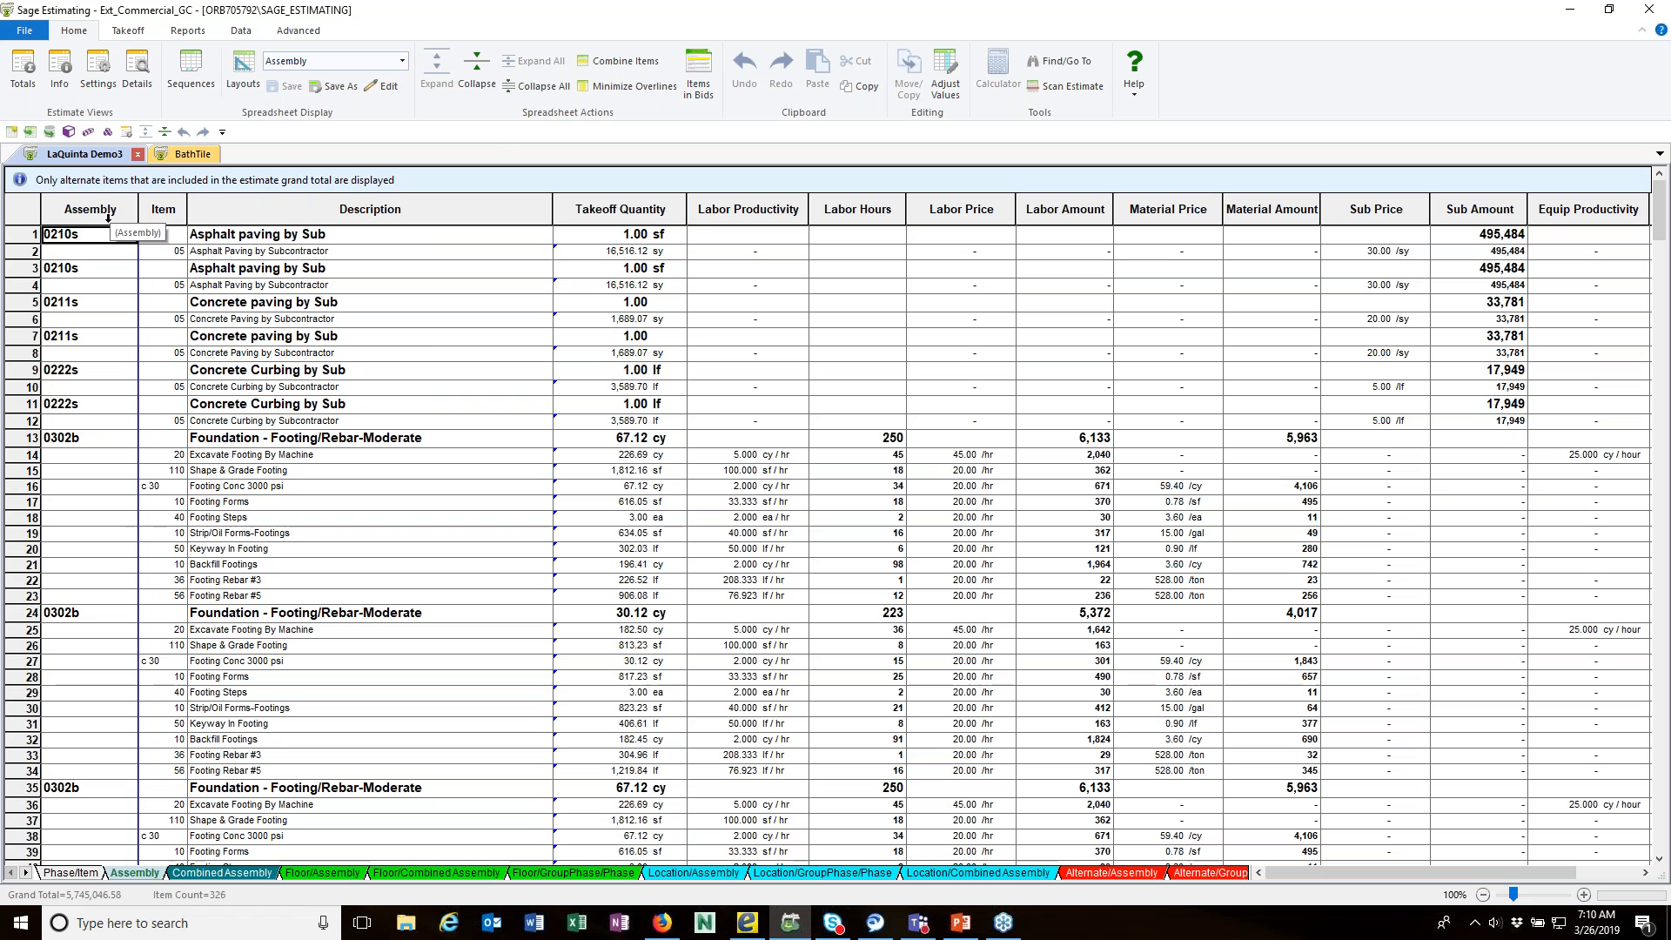
{"action": "left_click", "coordinate": [402, 61]}
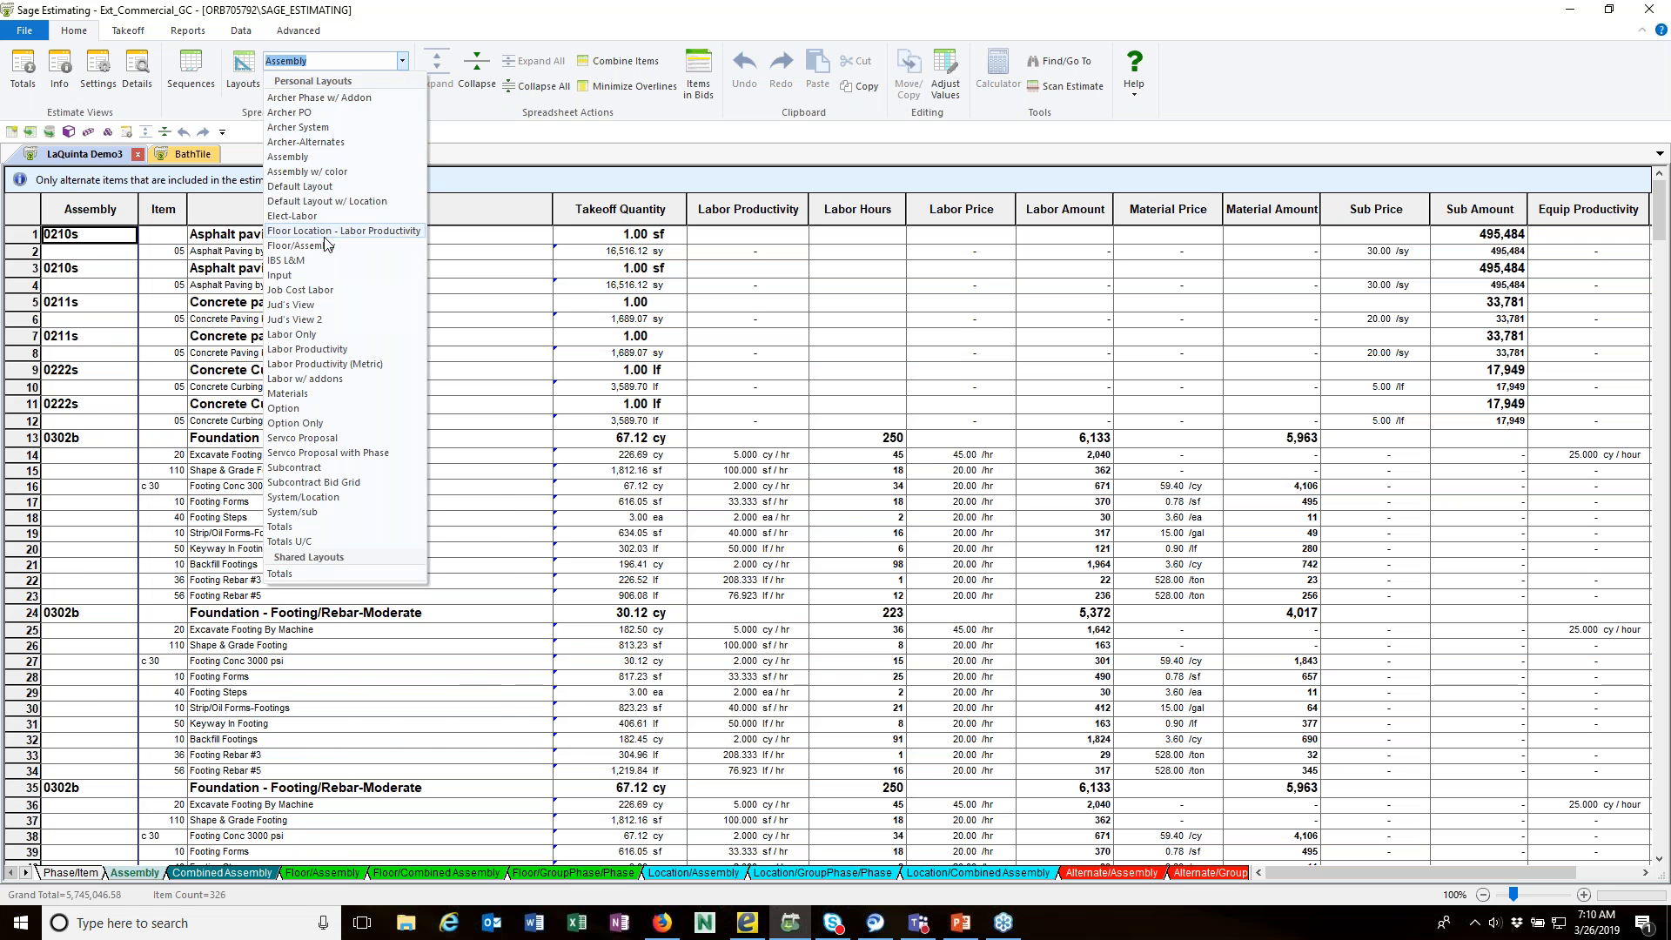
{"action": "left_click", "coordinate": [299, 186]}
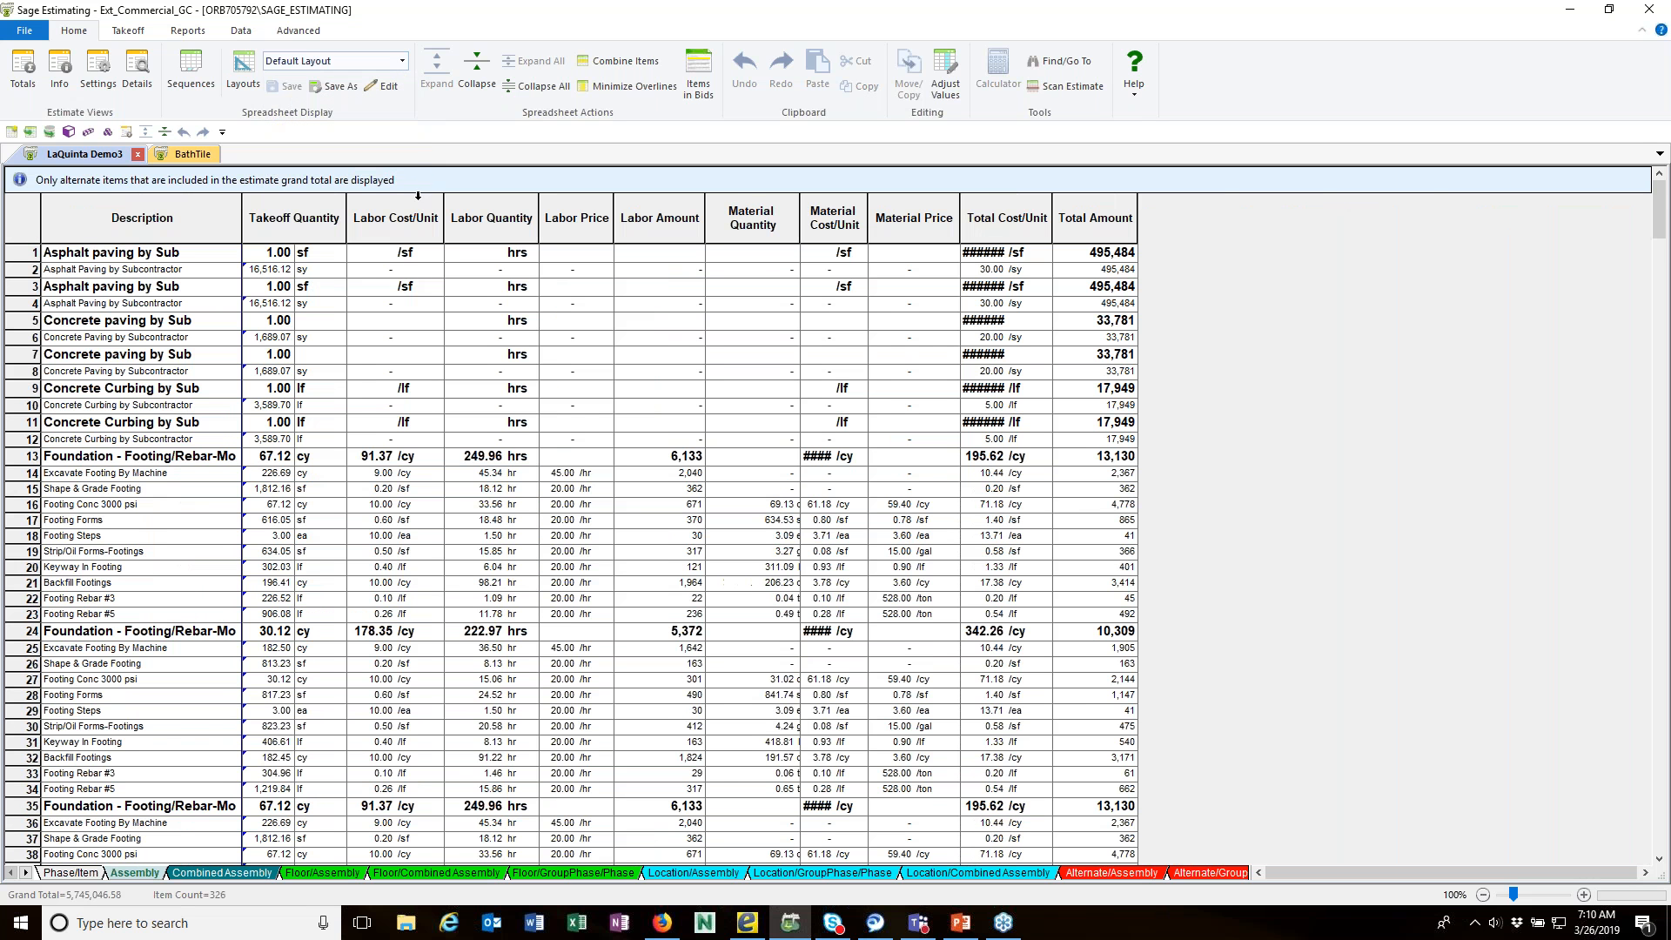
Step: Widen the Total Cost/Unit column in the Assembly spreadsheet until its full amounts fit
{"action": "double_click", "coordinate": [1006, 233]}
{"action": "left_click_drag", "start_coordinate": [1026, 238], "coordinate": [1075, 239]}
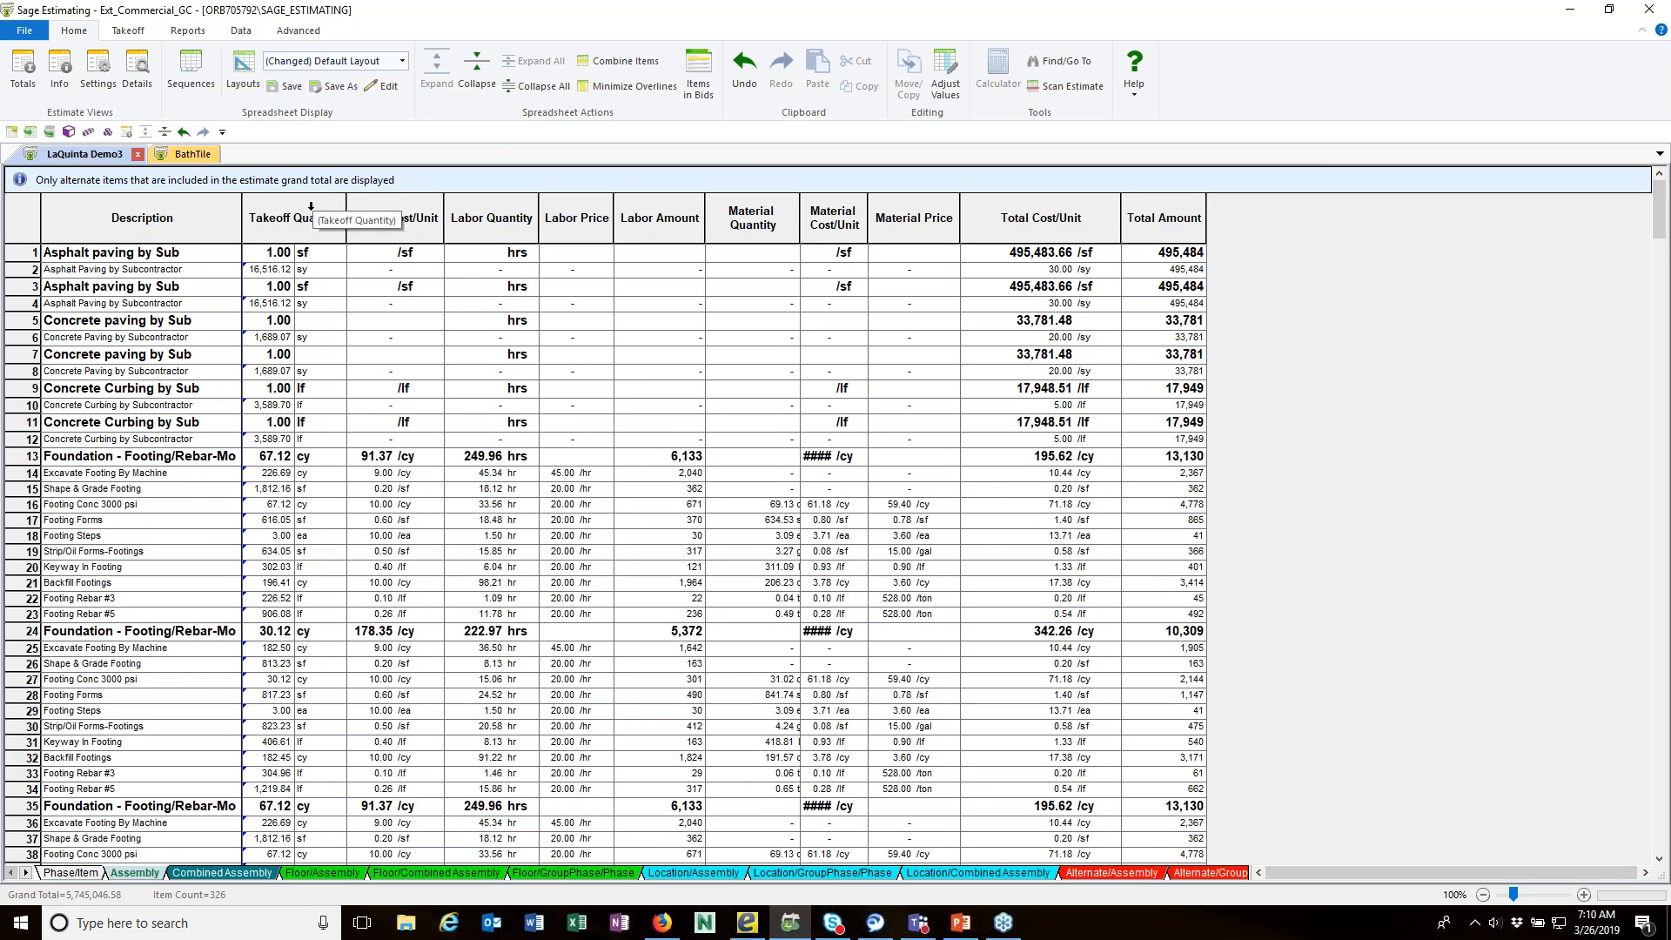
Step: Insert the % Total column in front of Total Amount in the Phase/Item spreadsheet's Materials layout
{"action": "left_click", "coordinate": [70, 873]}
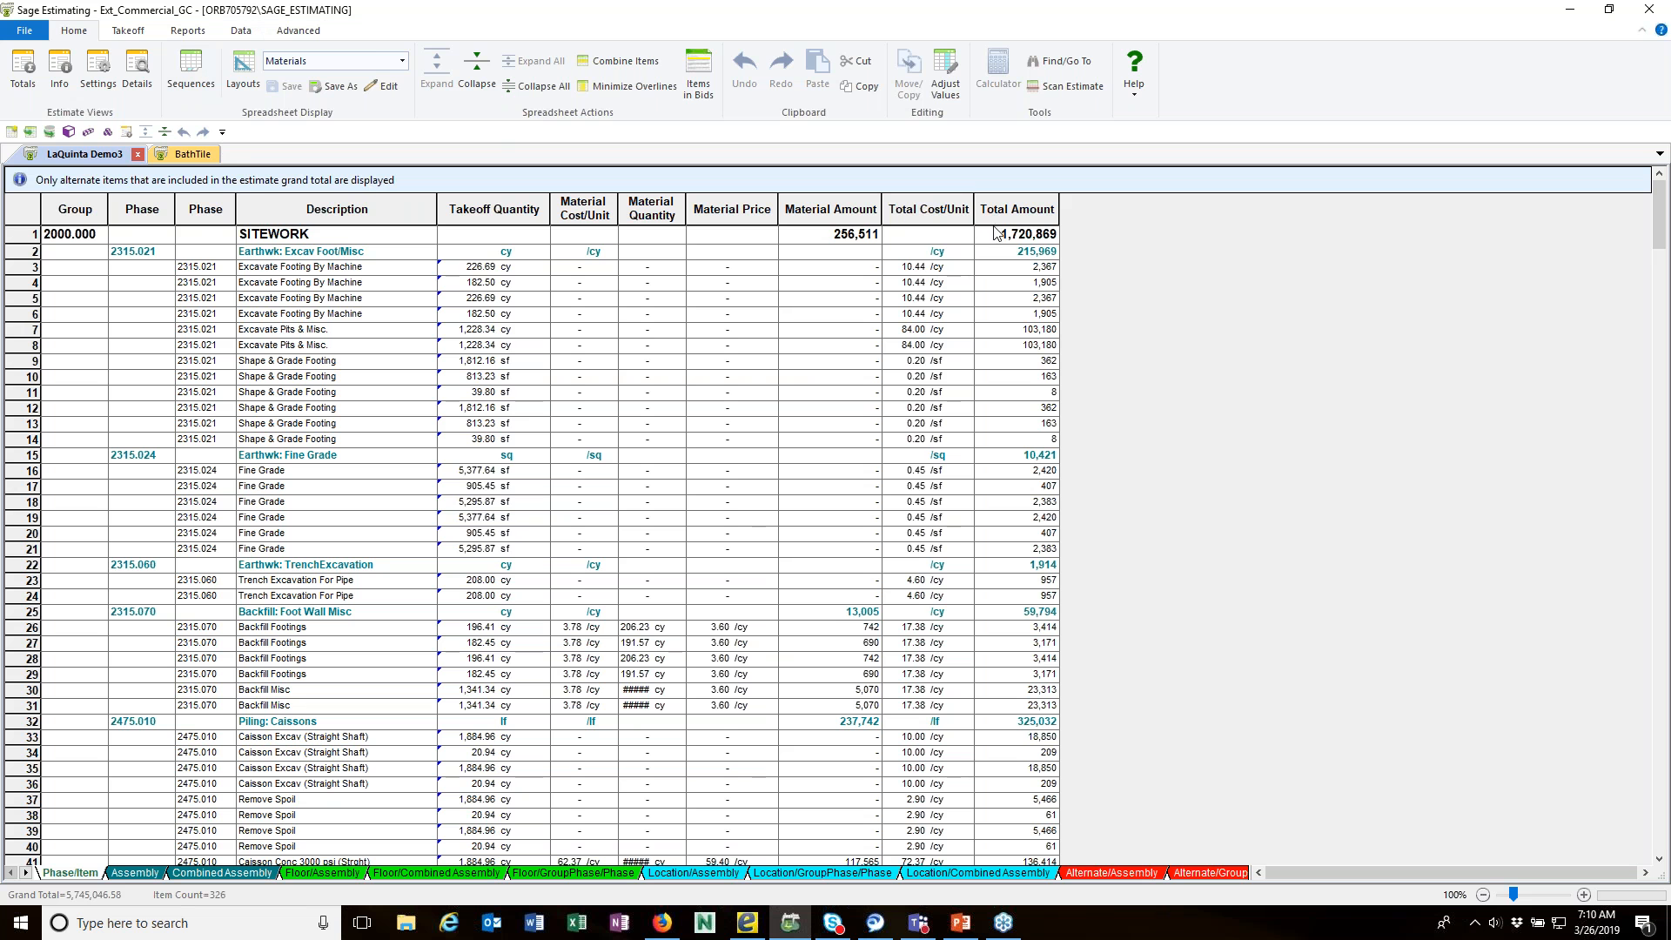
{"action": "left_click", "coordinate": [949, 209]}
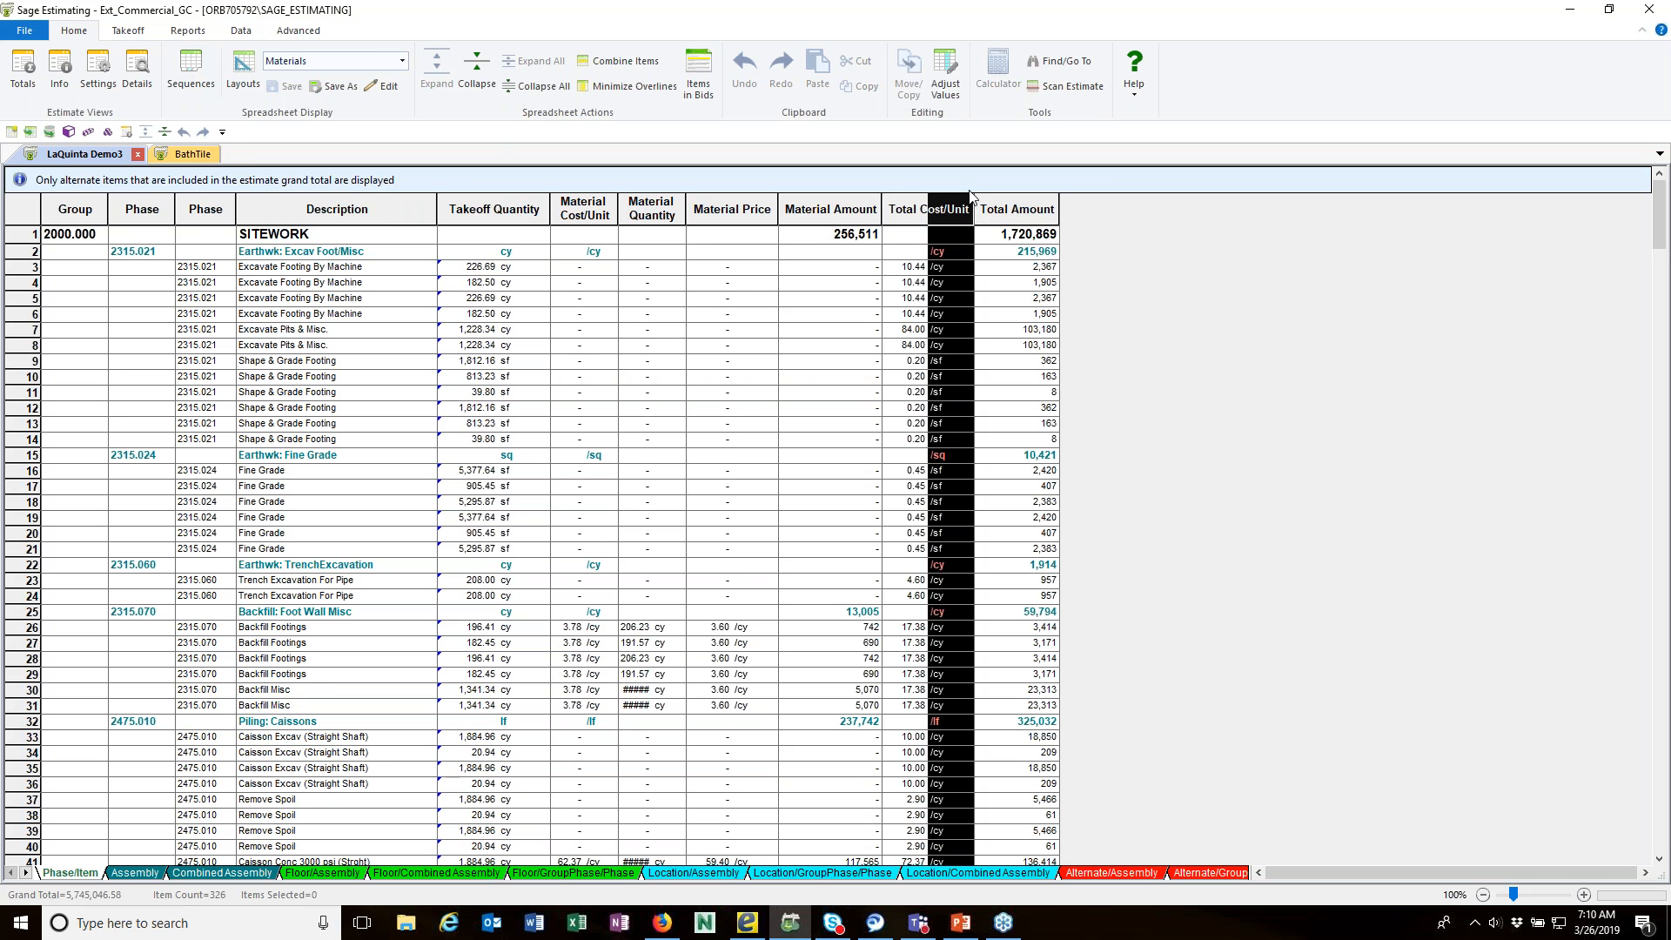
{"action": "left_click", "coordinate": [993, 209]}
{"action": "right_click", "coordinate": [994, 208]}
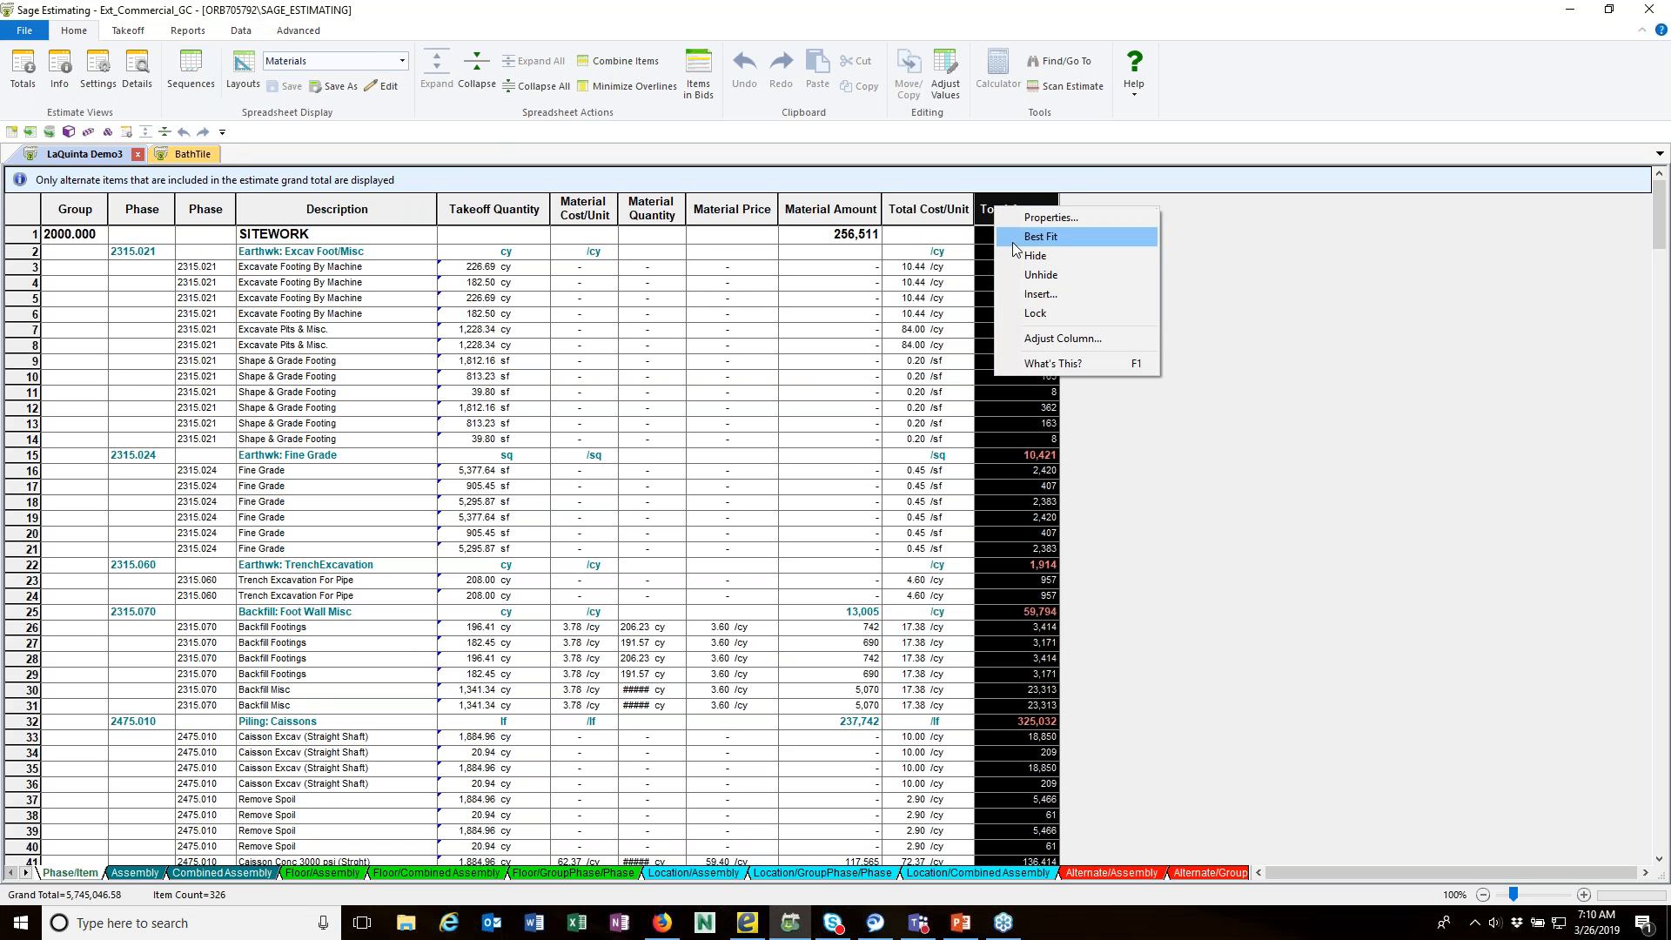
{"action": "left_click", "coordinate": [1017, 300]}
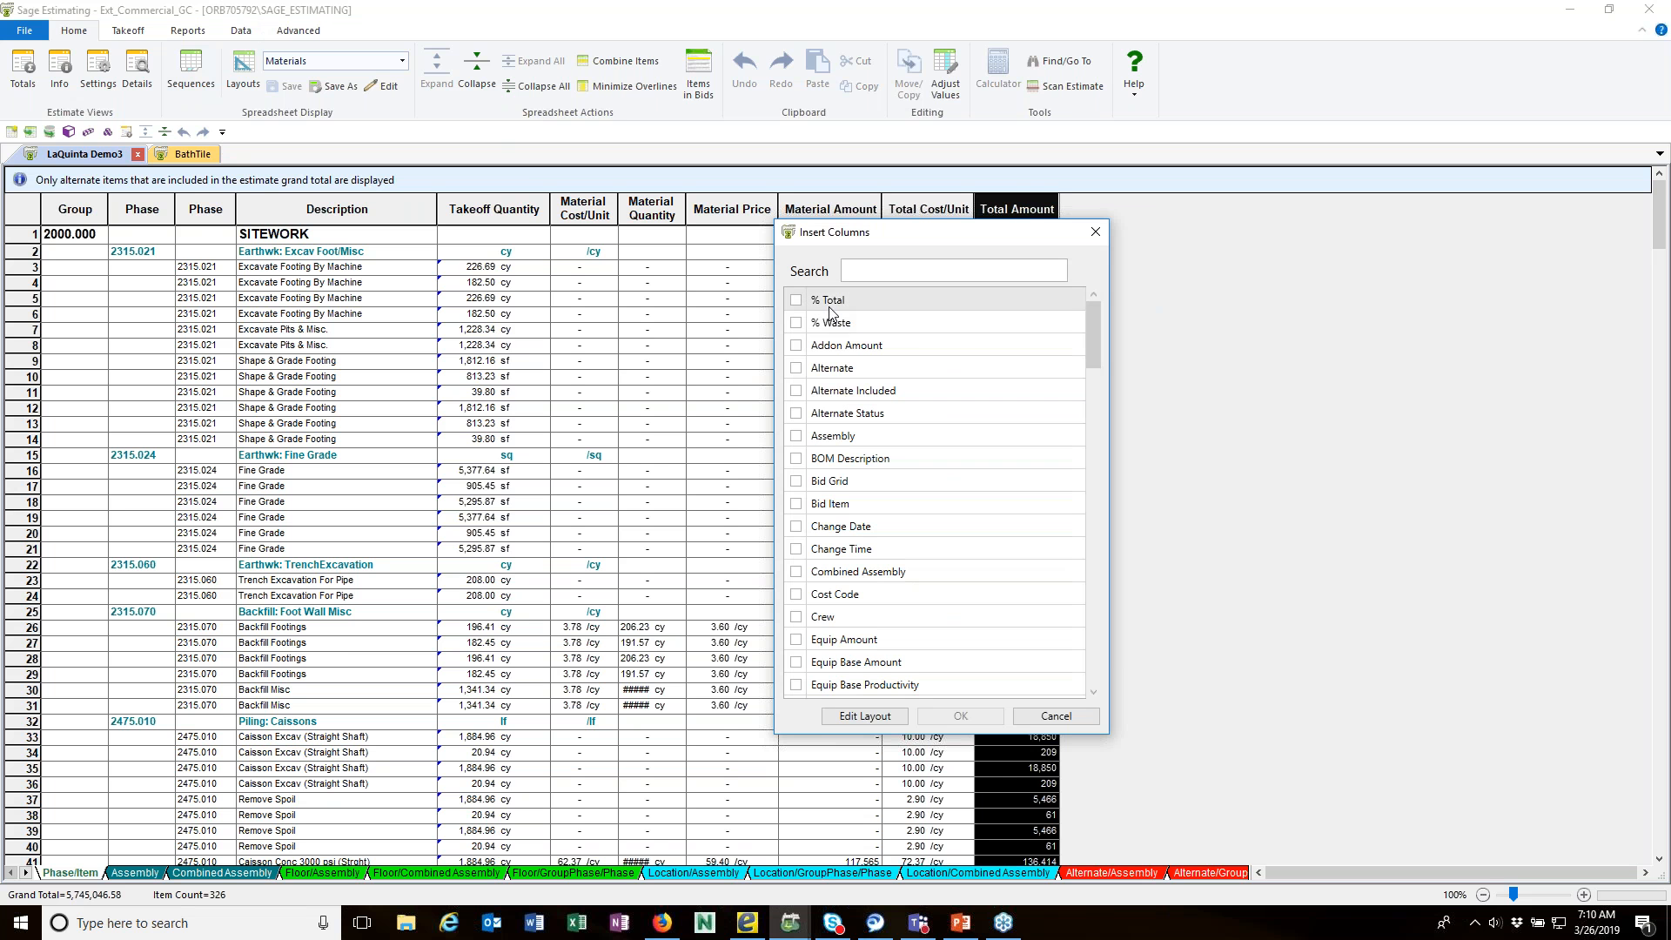
{"action": "left_click", "coordinate": [798, 302]}
{"action": "left_click", "coordinate": [955, 717]}
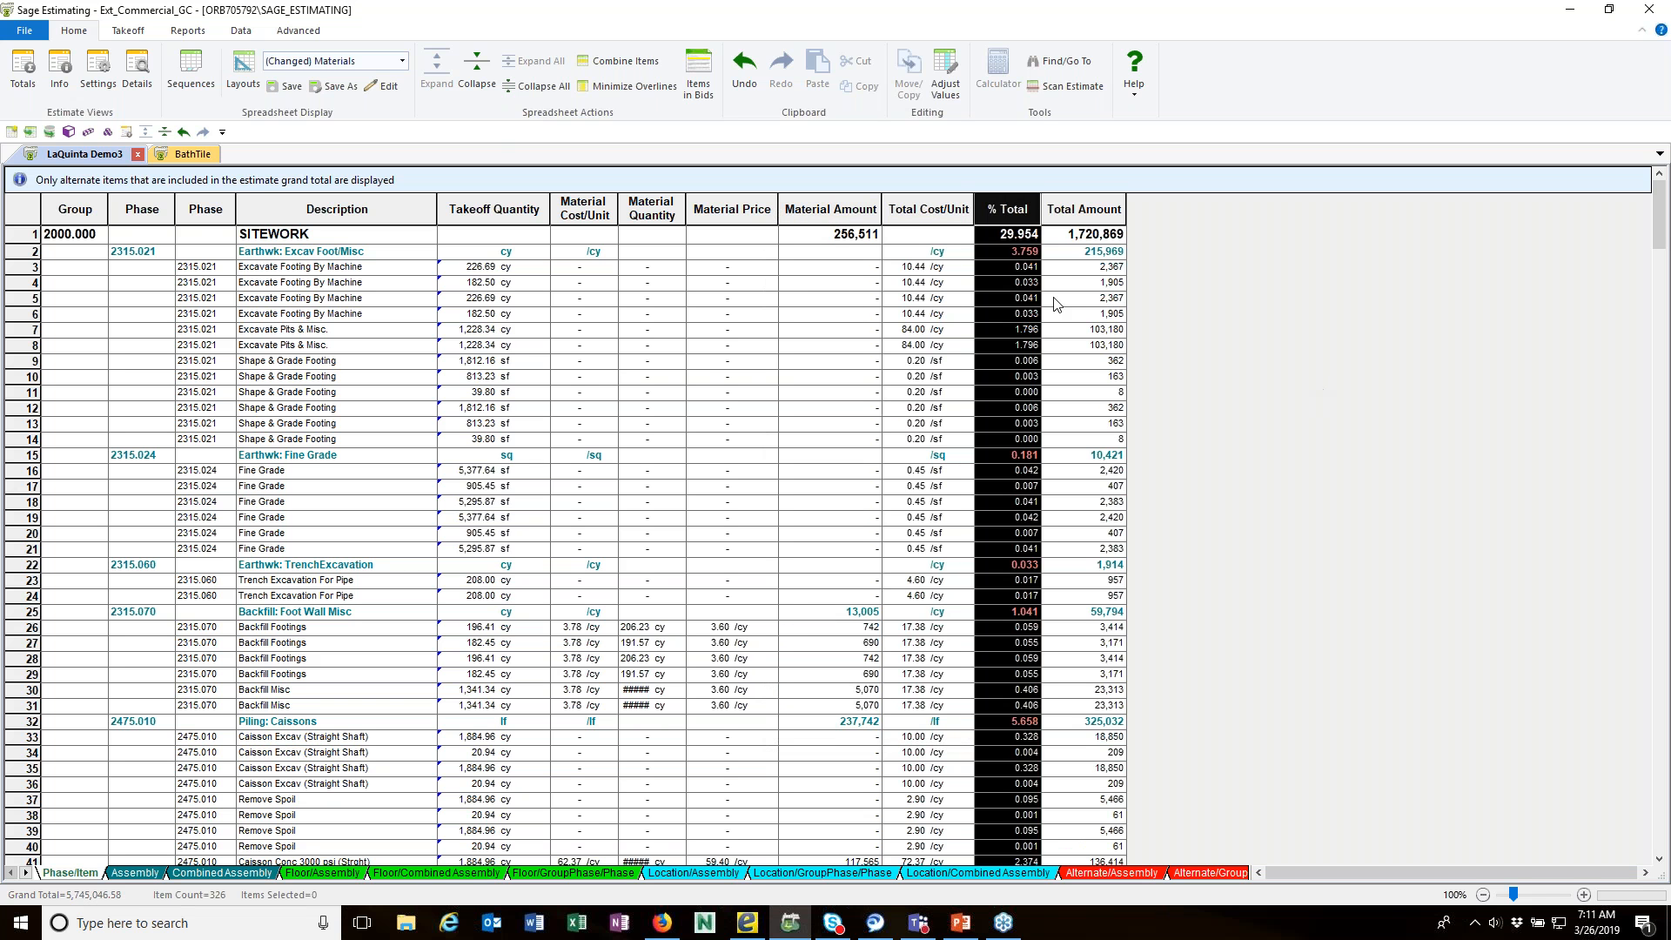
{"action": "left_click", "coordinate": [1055, 302]}
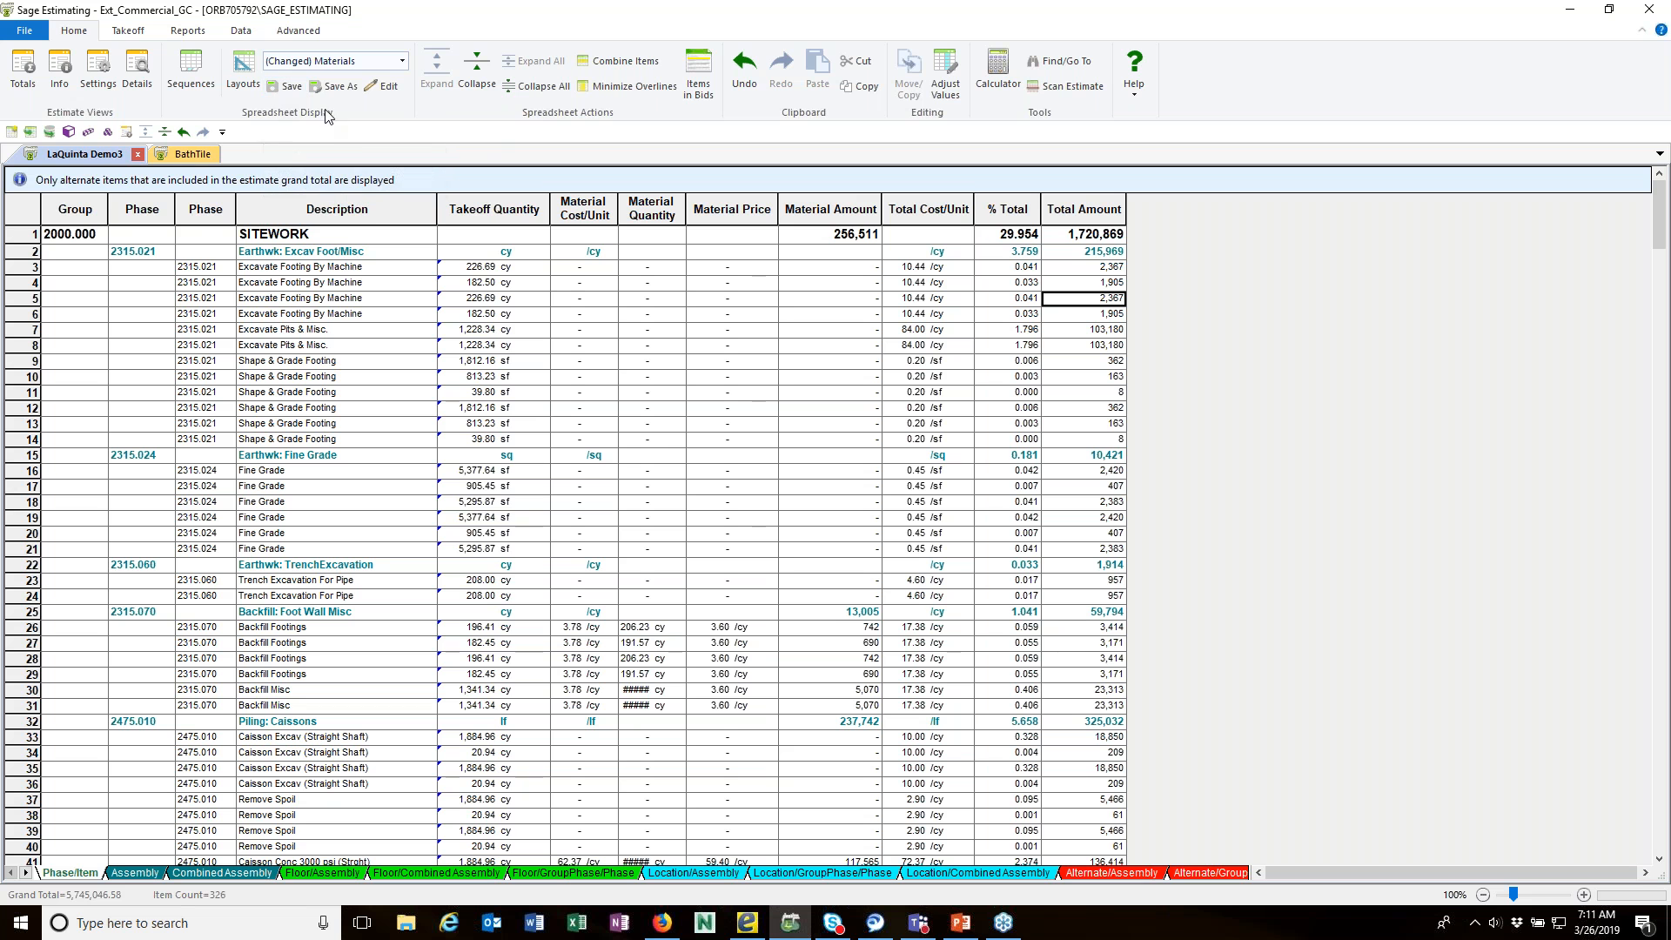
Step: Save the modified layout as a new personal layout named Materials w/ % Total
{"action": "left_click", "coordinate": [332, 86]}
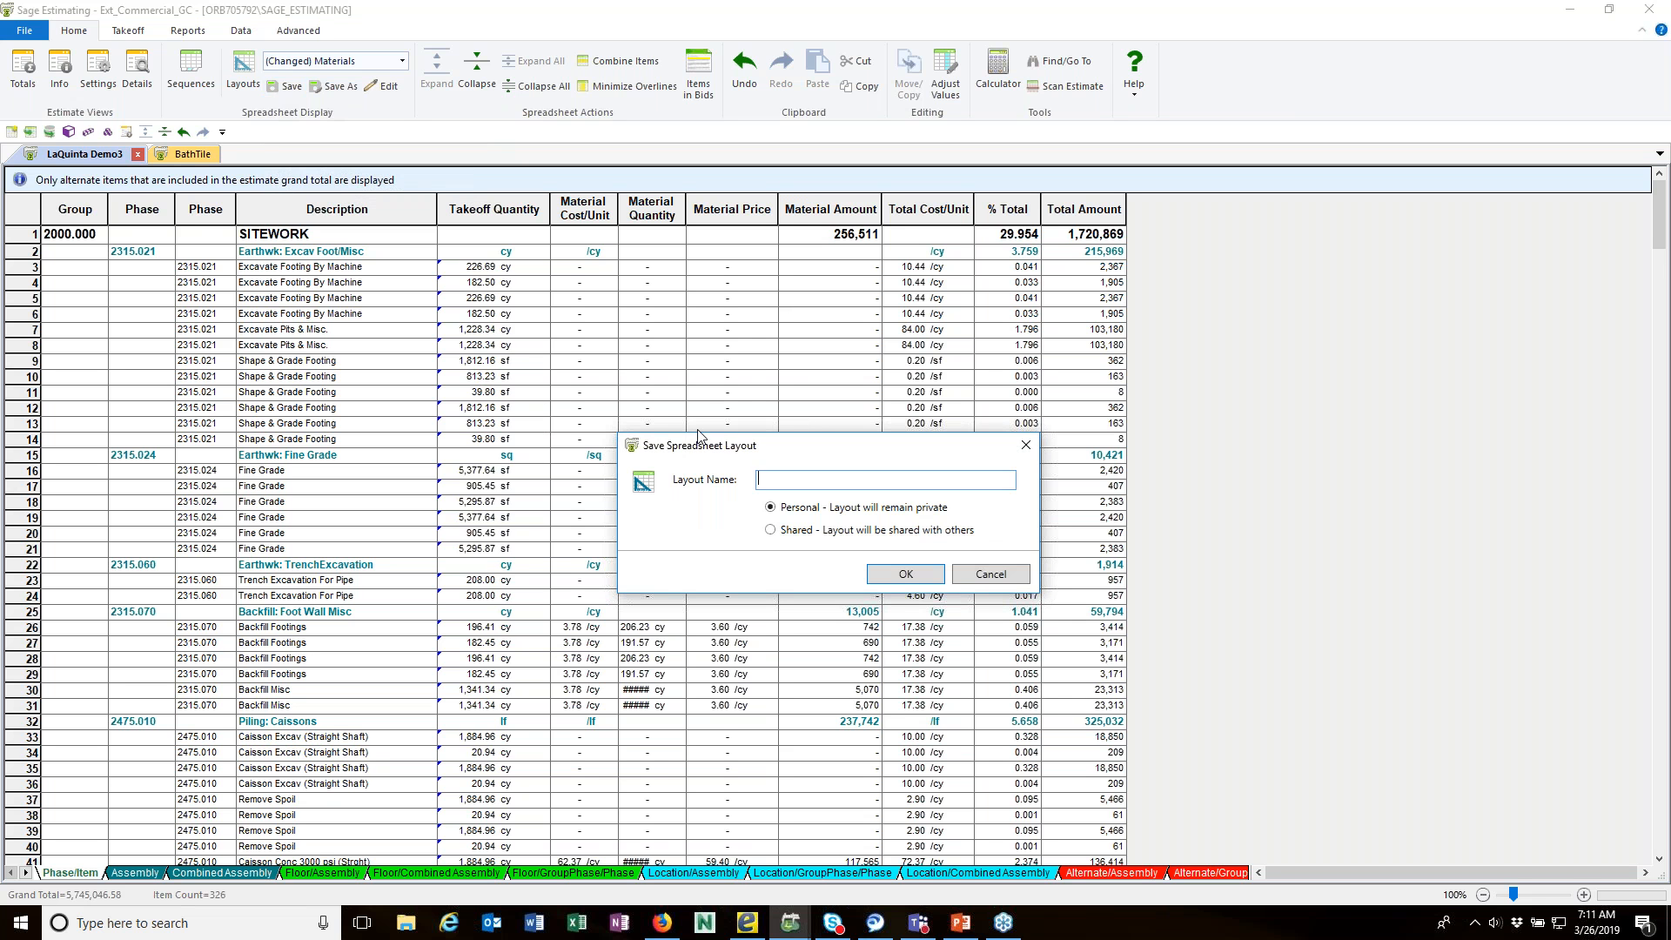
{"action": "type", "text": "Materials 2"}
{"action": "key", "text": "BackSpace"}
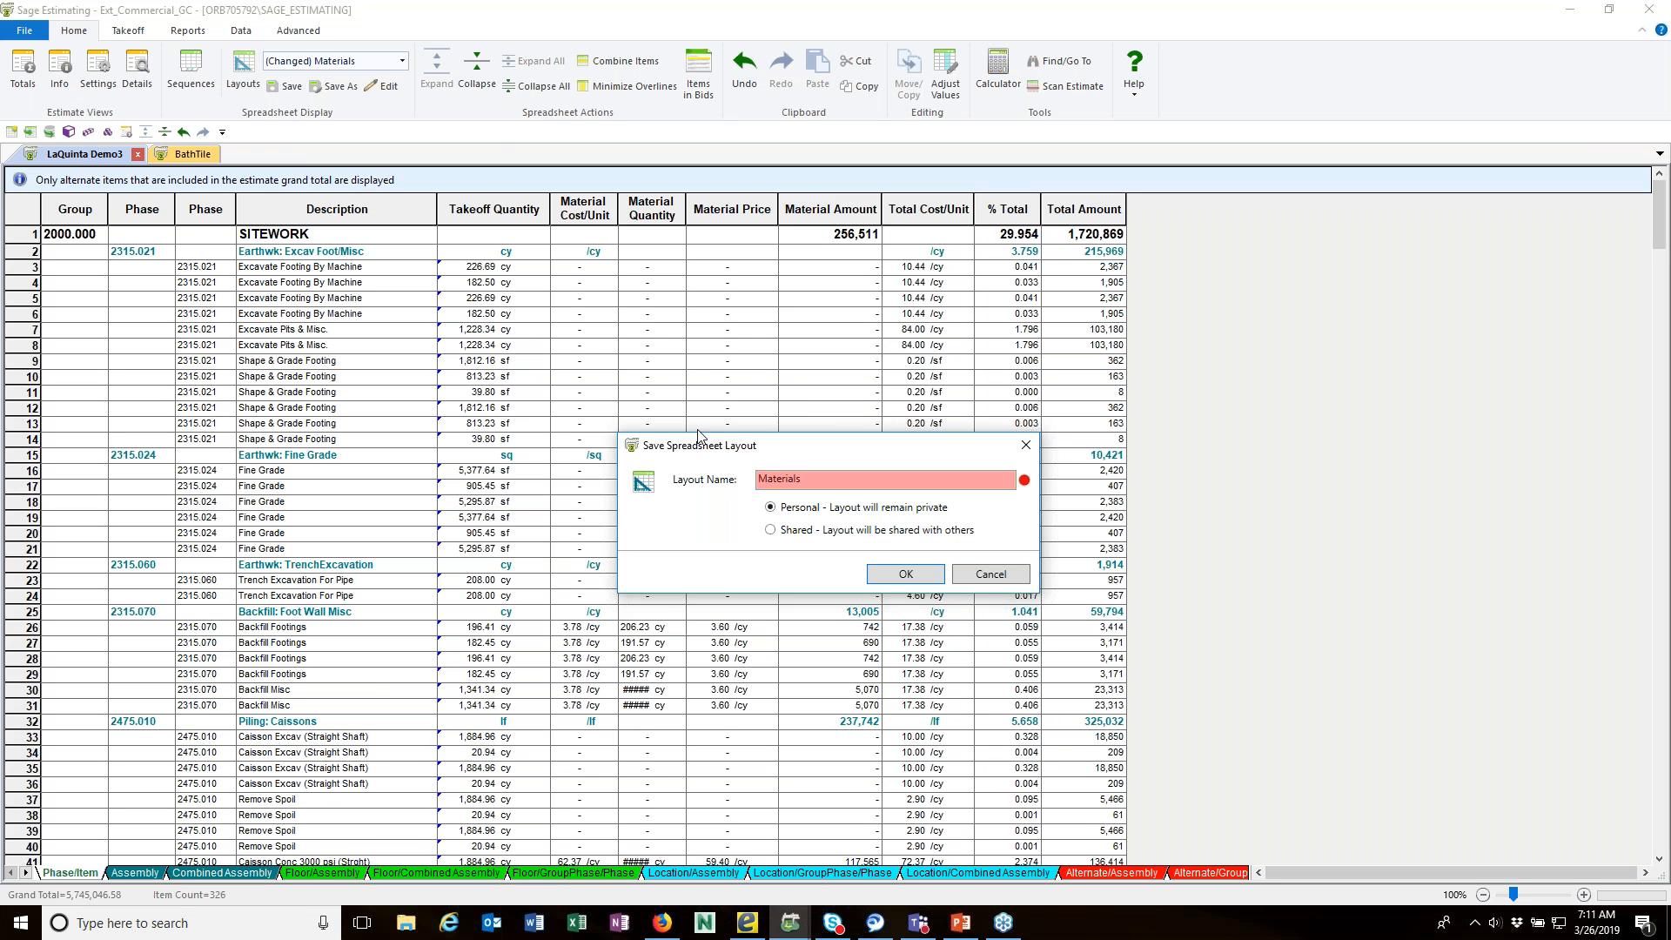
{"action": "type", "text": "w/ % Total"}
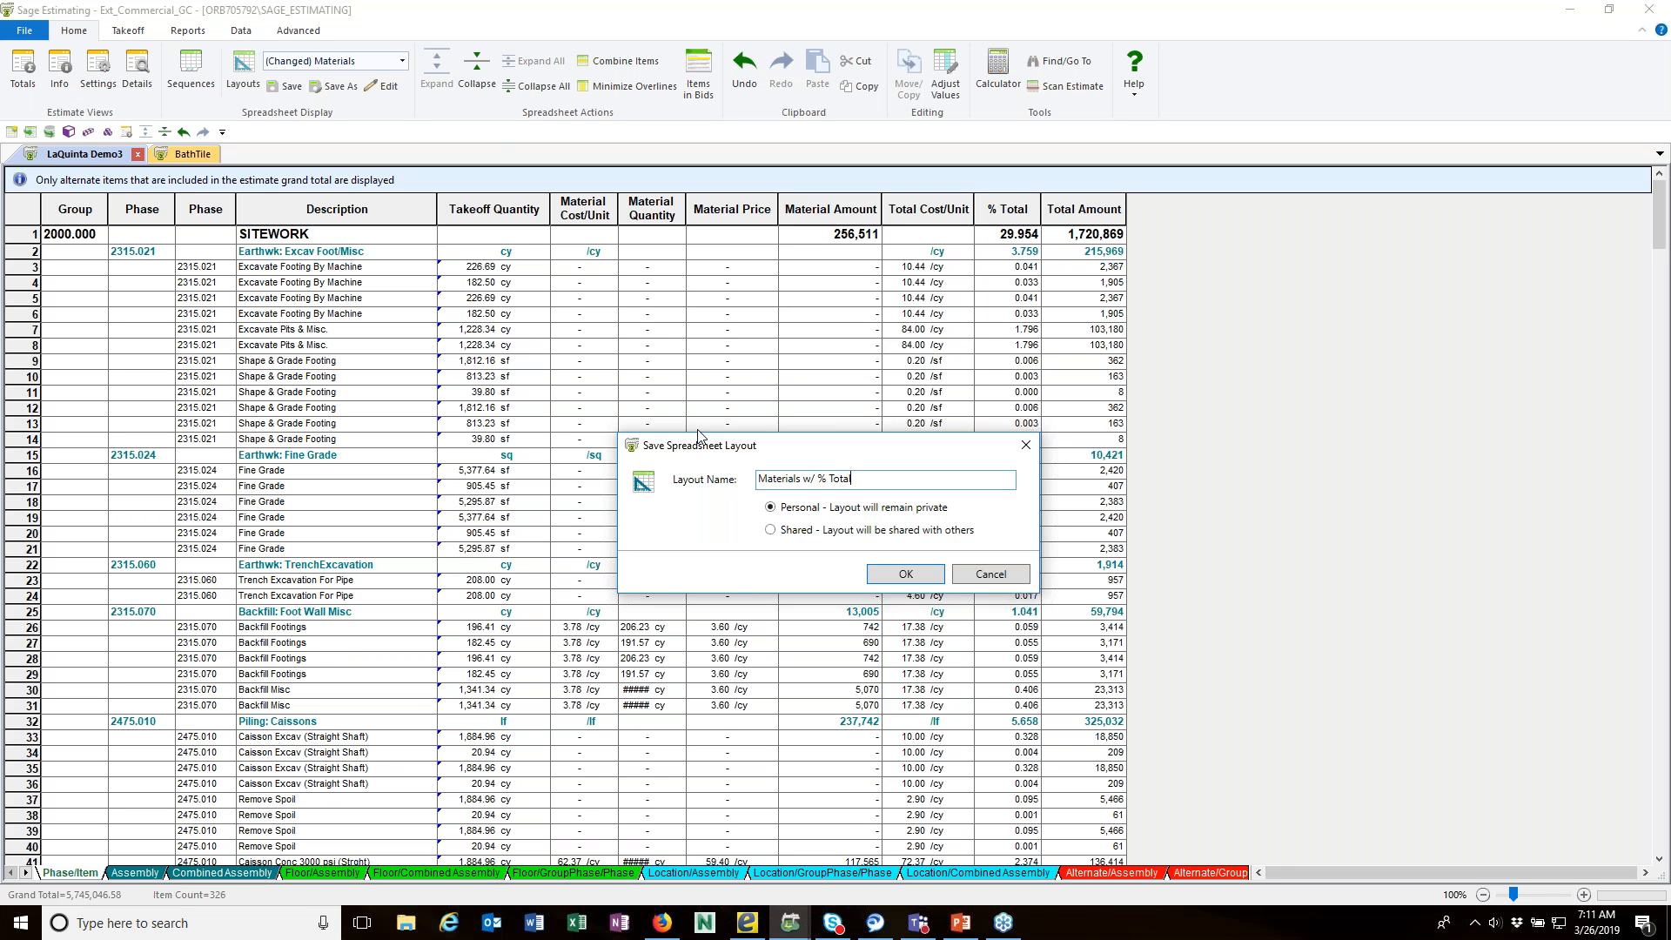
{"action": "key", "text": "Return"}
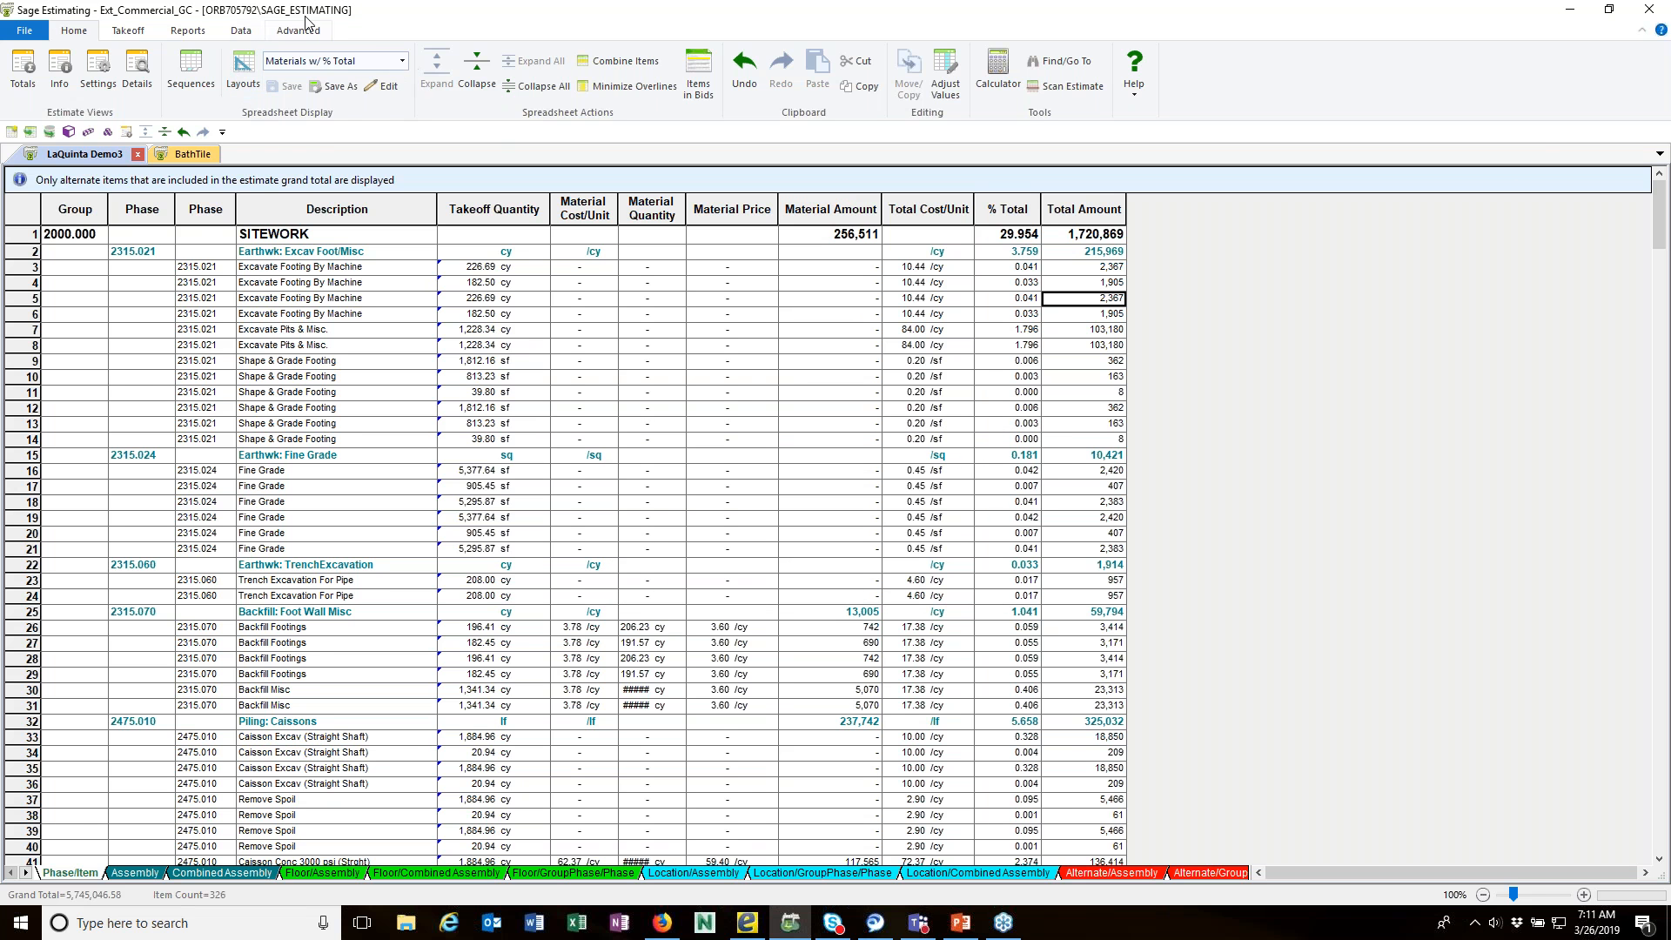
Step: Review the column details of the Materials w/ % Total layout and close them without changes
{"action": "left_click", "coordinate": [383, 88]}
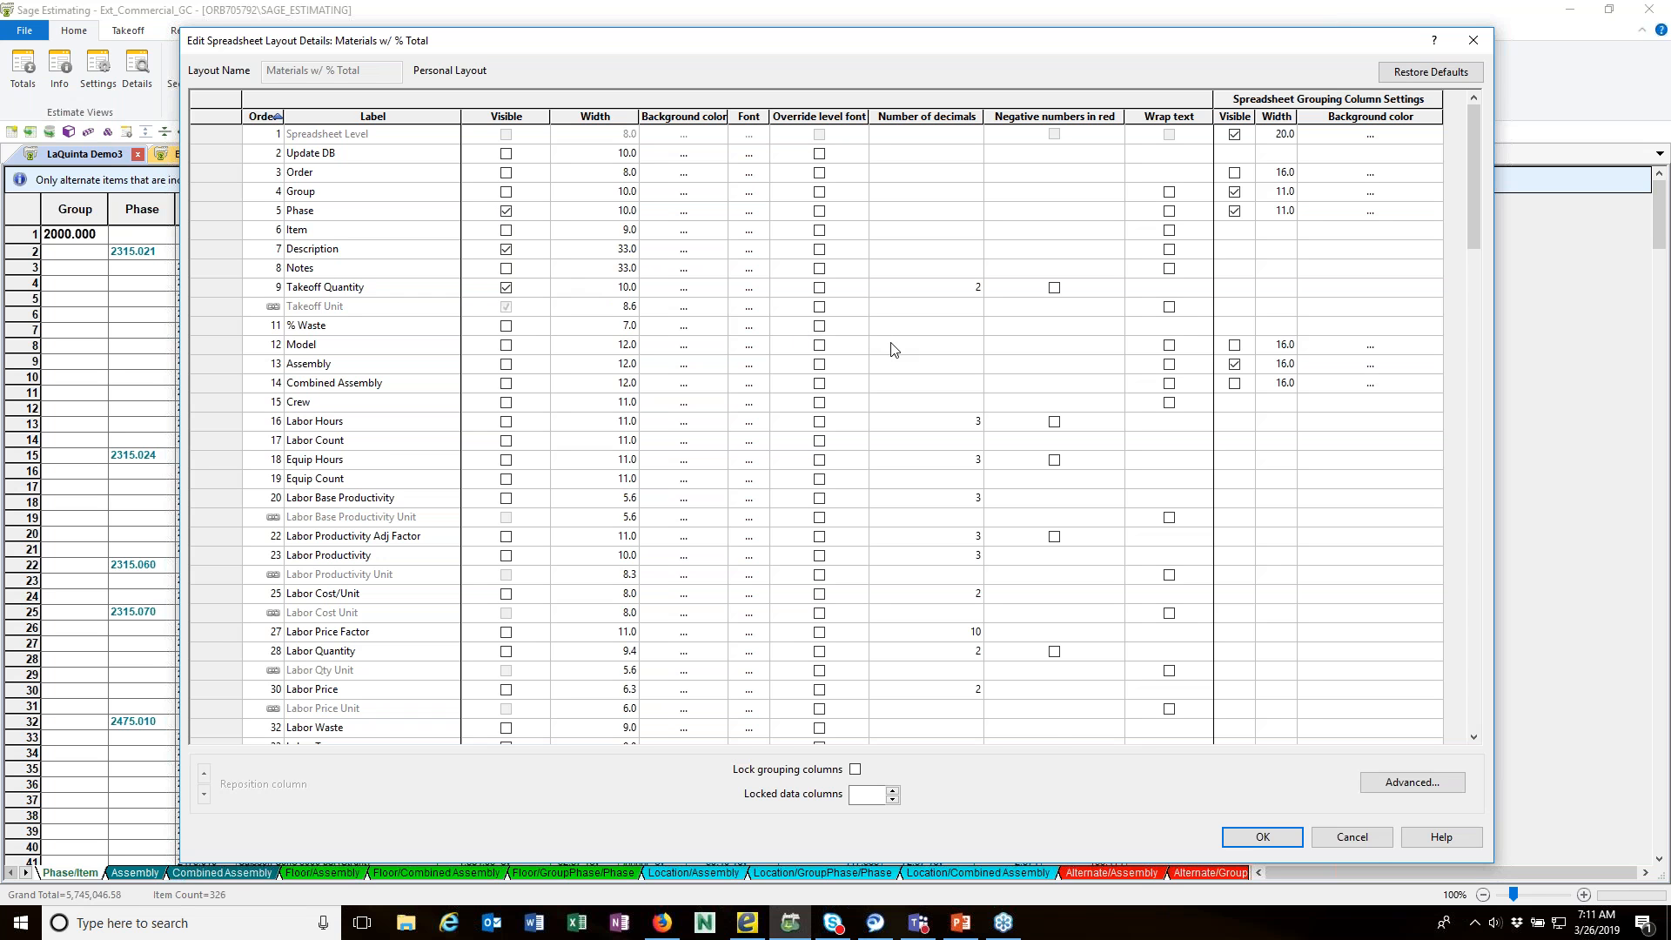
{"action": "left_click", "coordinate": [1352, 837]}
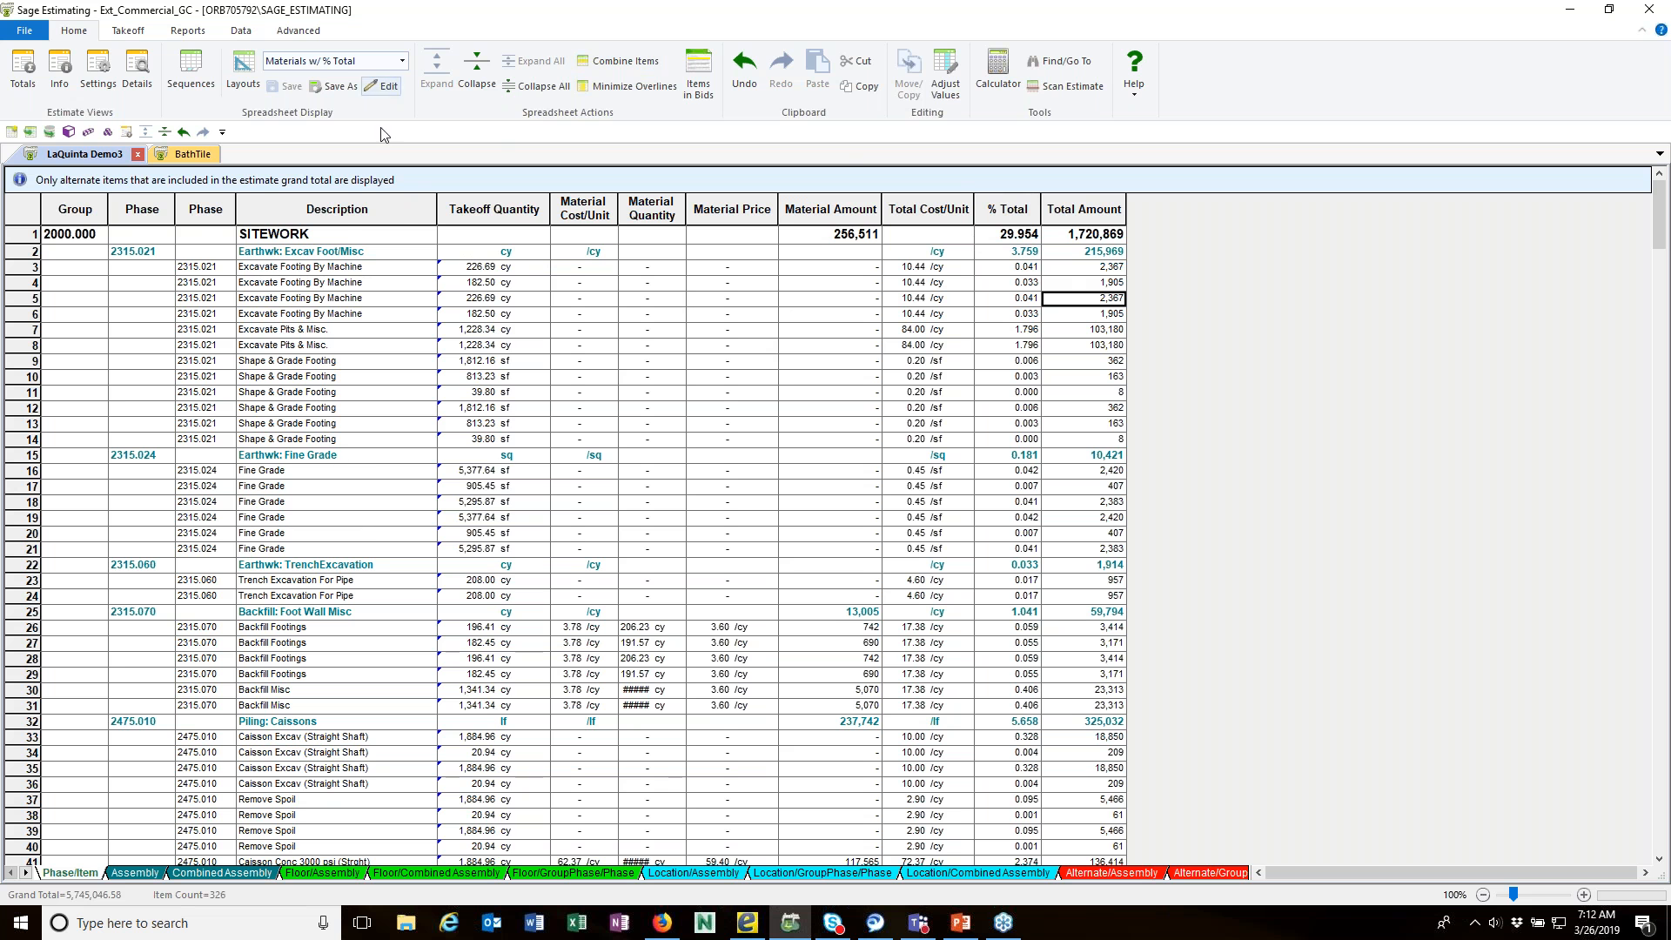
Step: View the Assembly spreadsheet in the Assembly w/ color layout and return it to Default Layout
{"action": "left_click", "coordinate": [132, 873]}
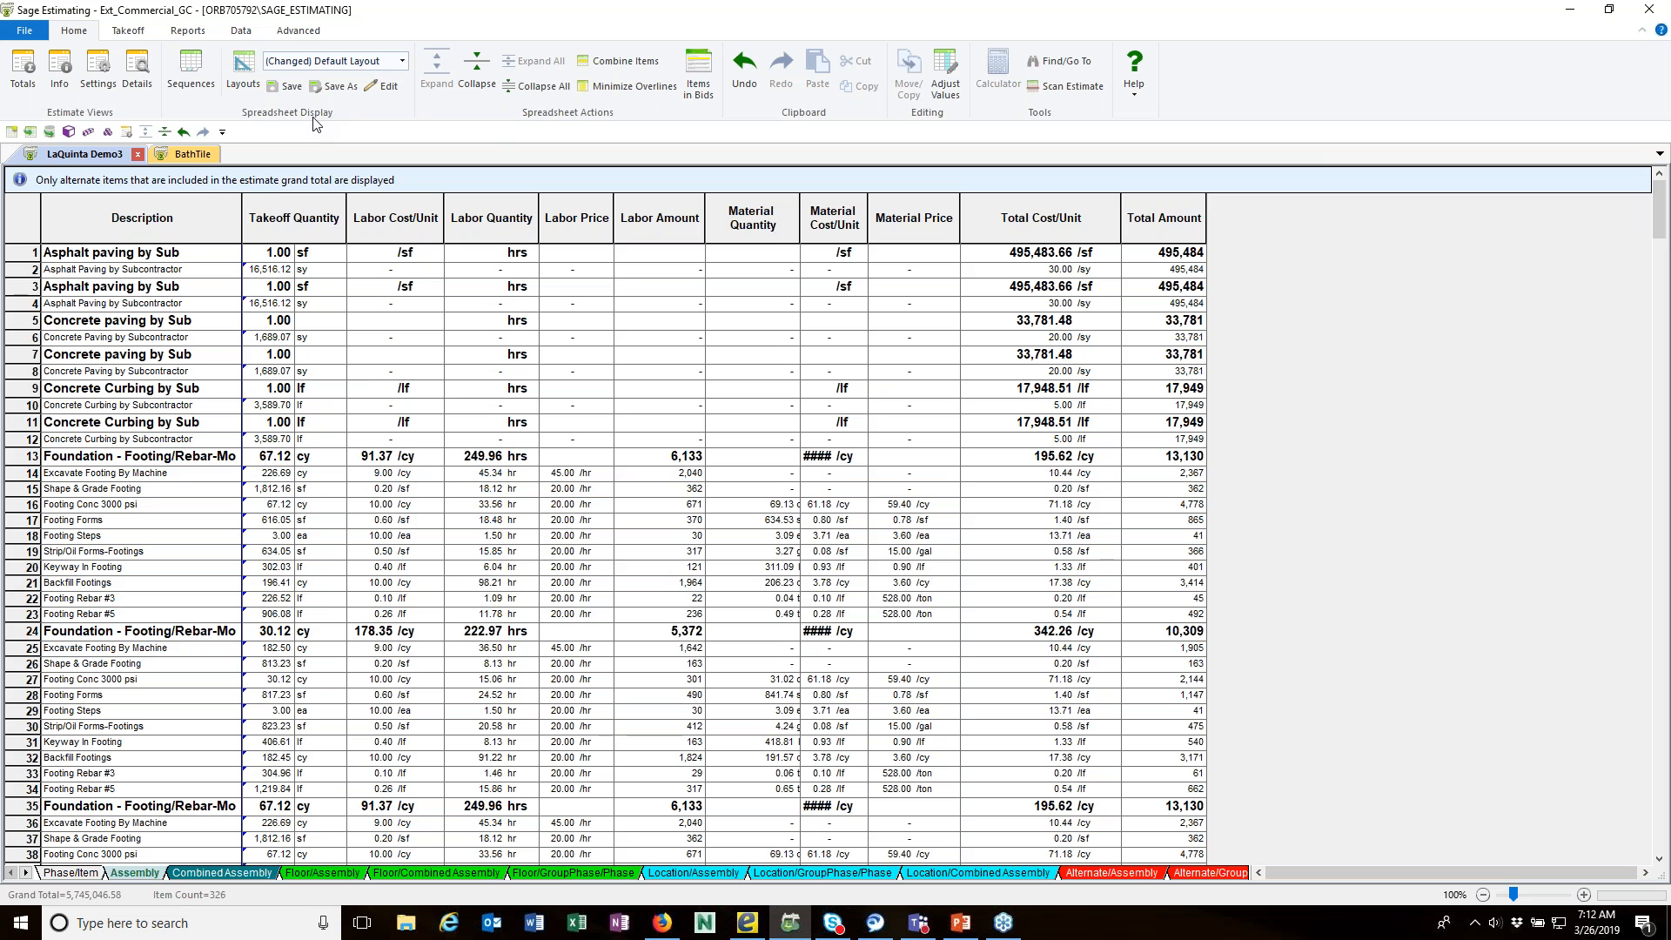
{"action": "left_click", "coordinate": [403, 62]}
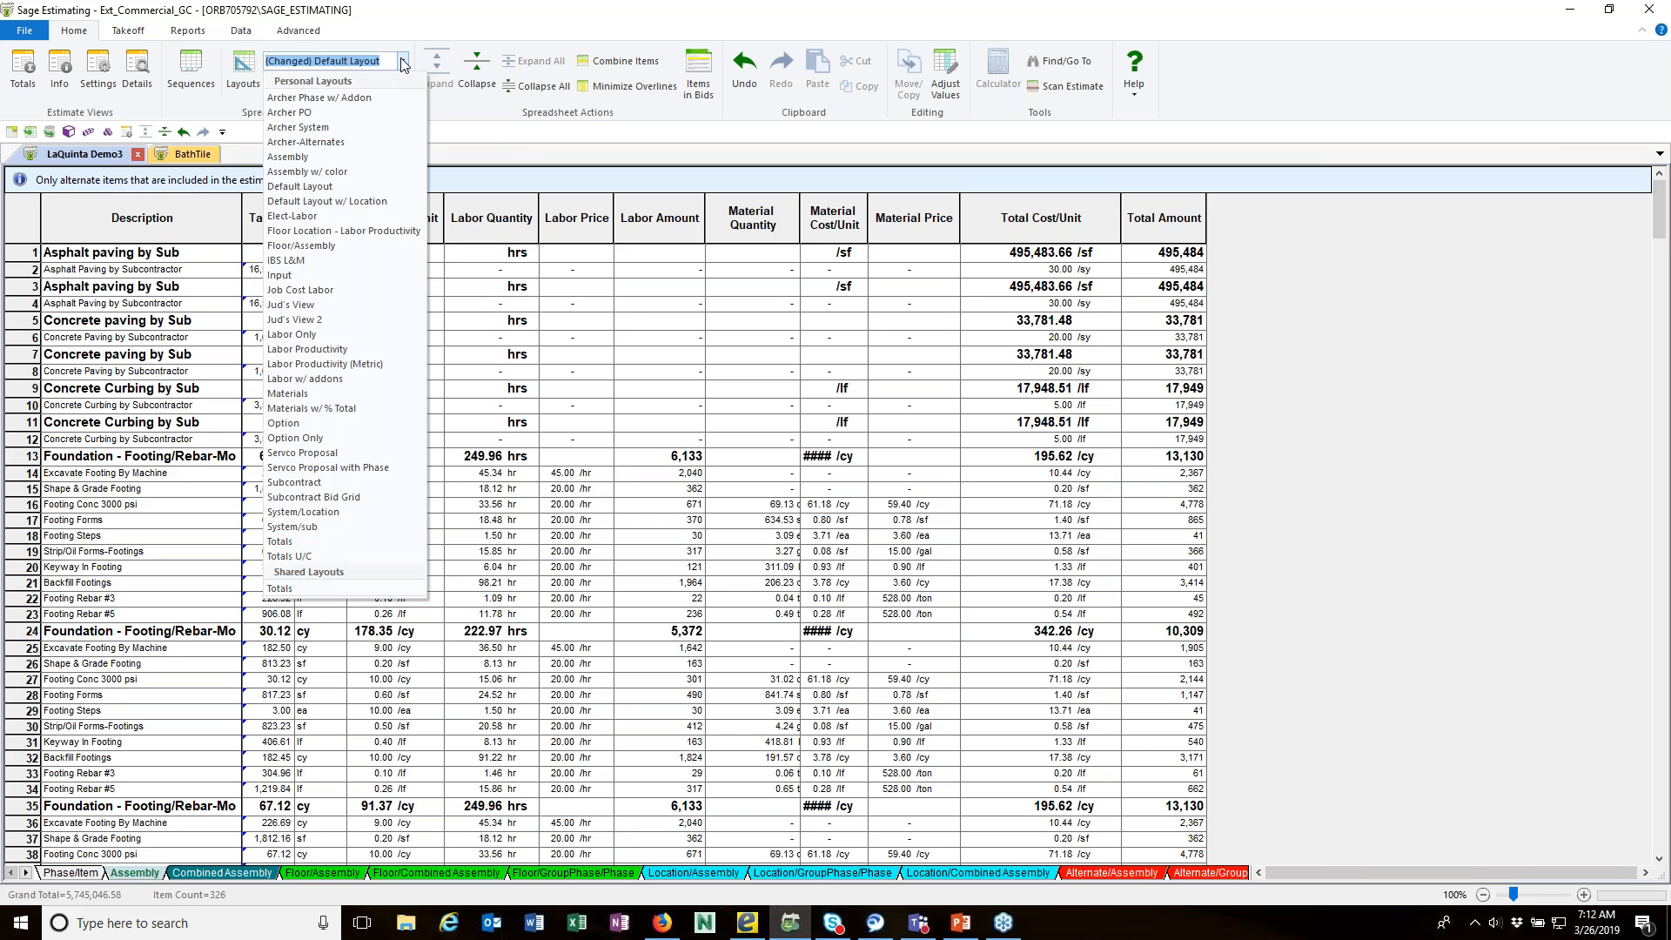
{"action": "left_click", "coordinate": [326, 173]}
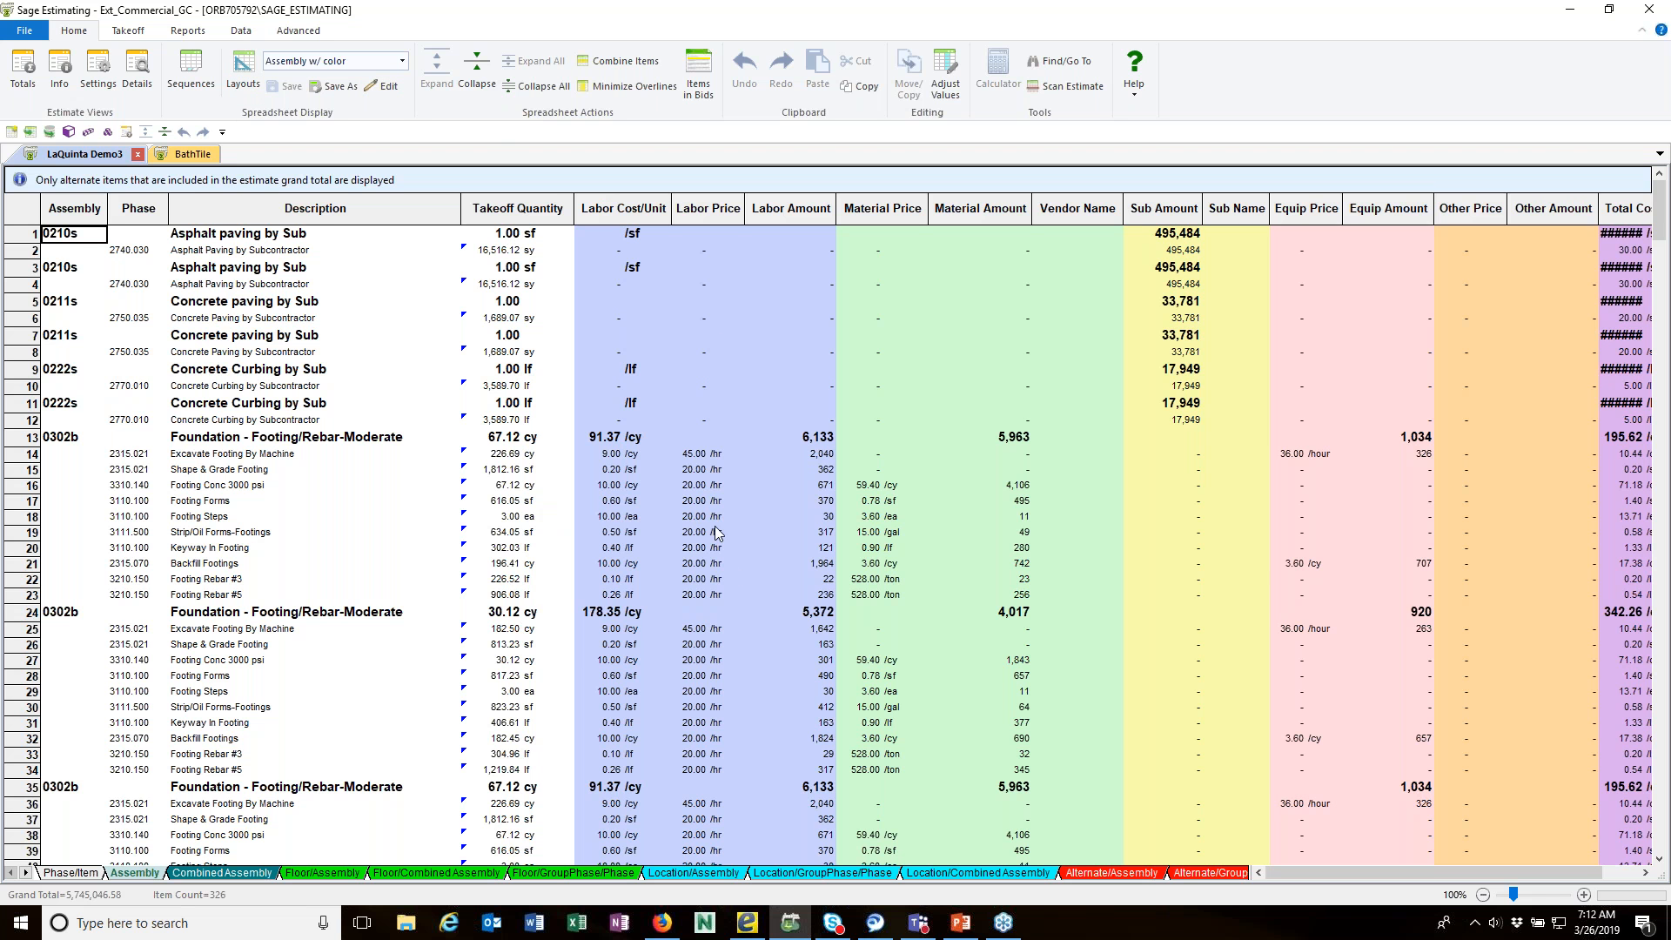
{"action": "left_click", "coordinate": [403, 61]}
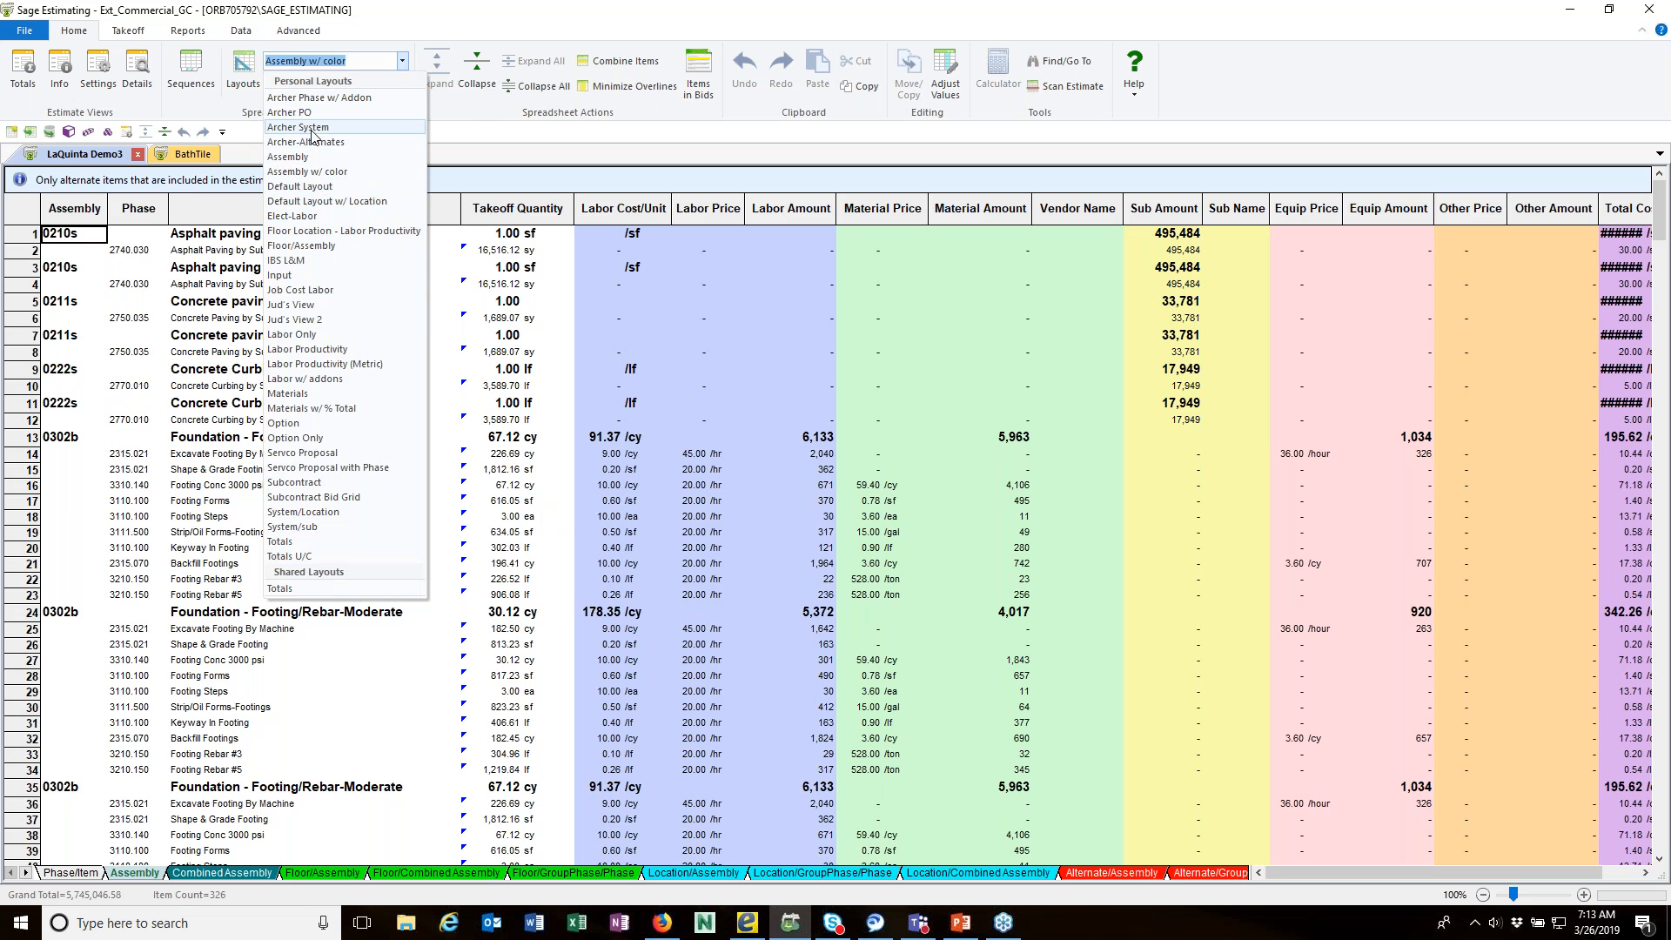
{"action": "left_click", "coordinate": [323, 188]}
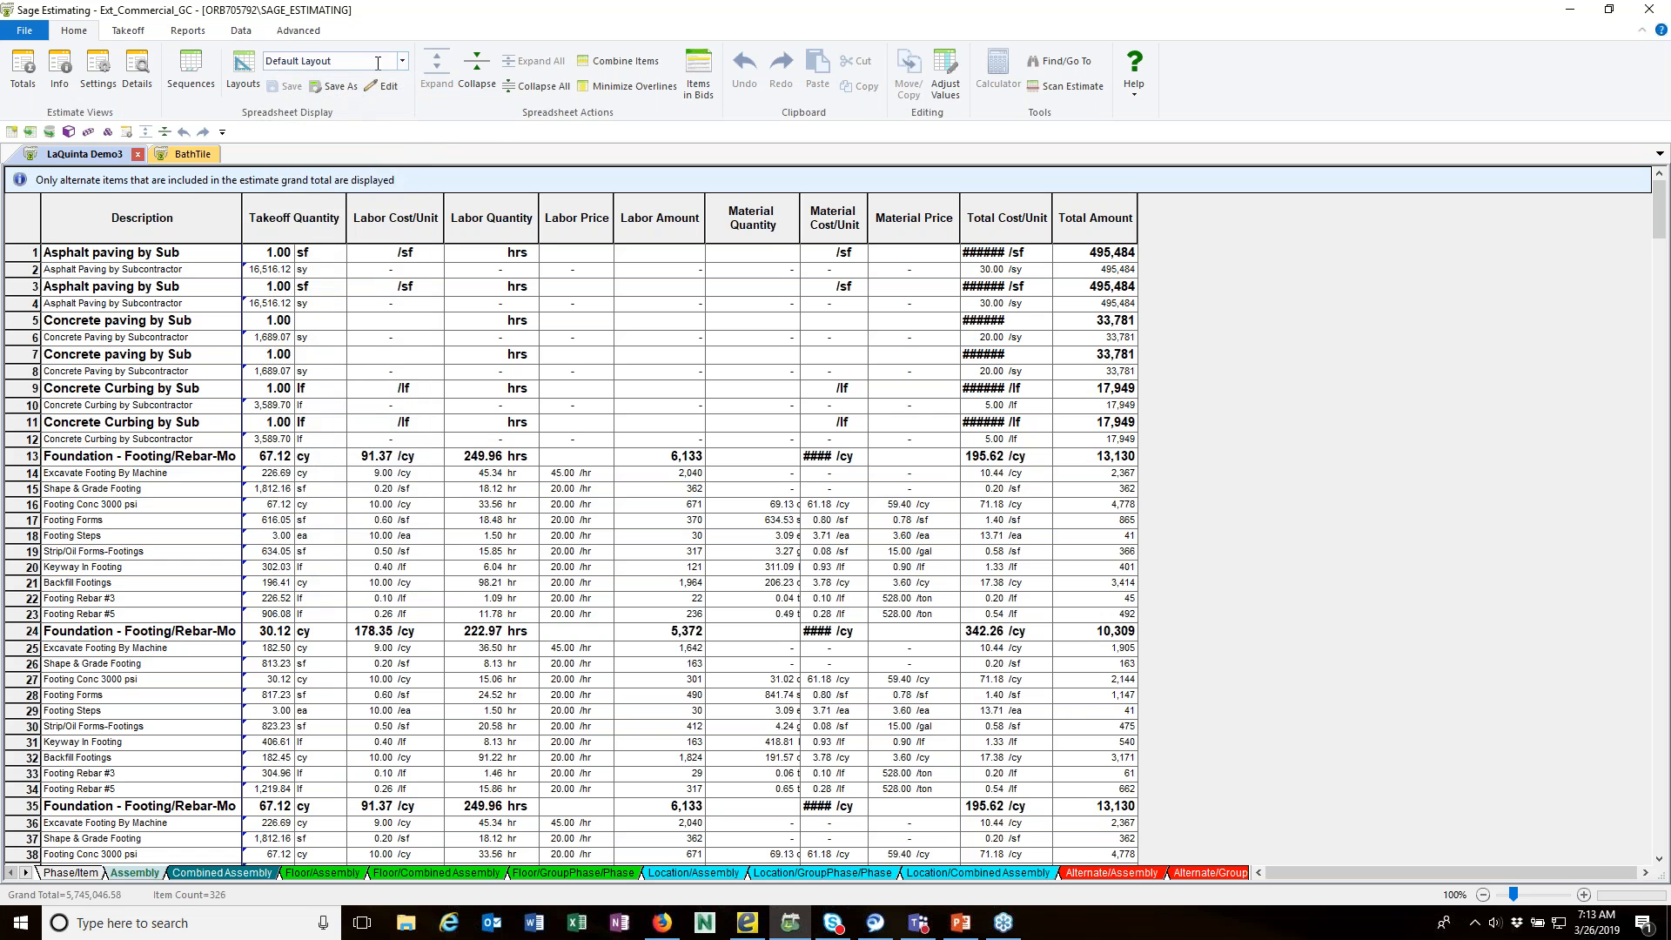
Step: Apply the Materials layout to the Assembly spreadsheet and widen its Total Cost/Unit column to fit the full amounts
{"action": "left_click", "coordinate": [404, 61]}
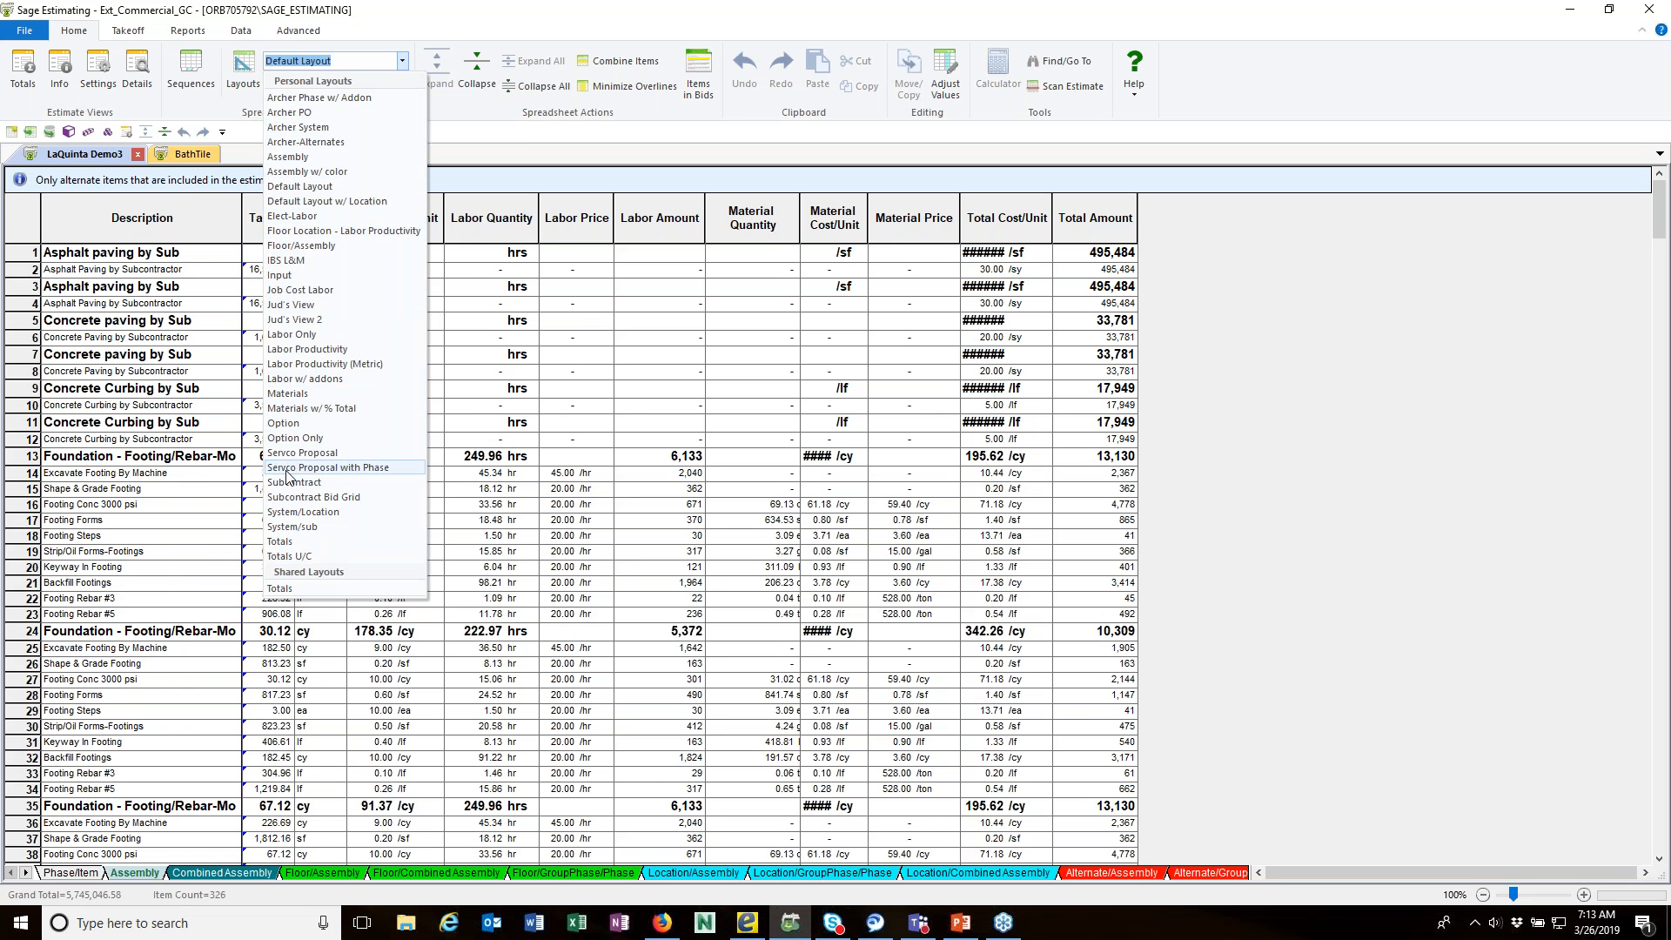
{"action": "left_click", "coordinate": [289, 393]}
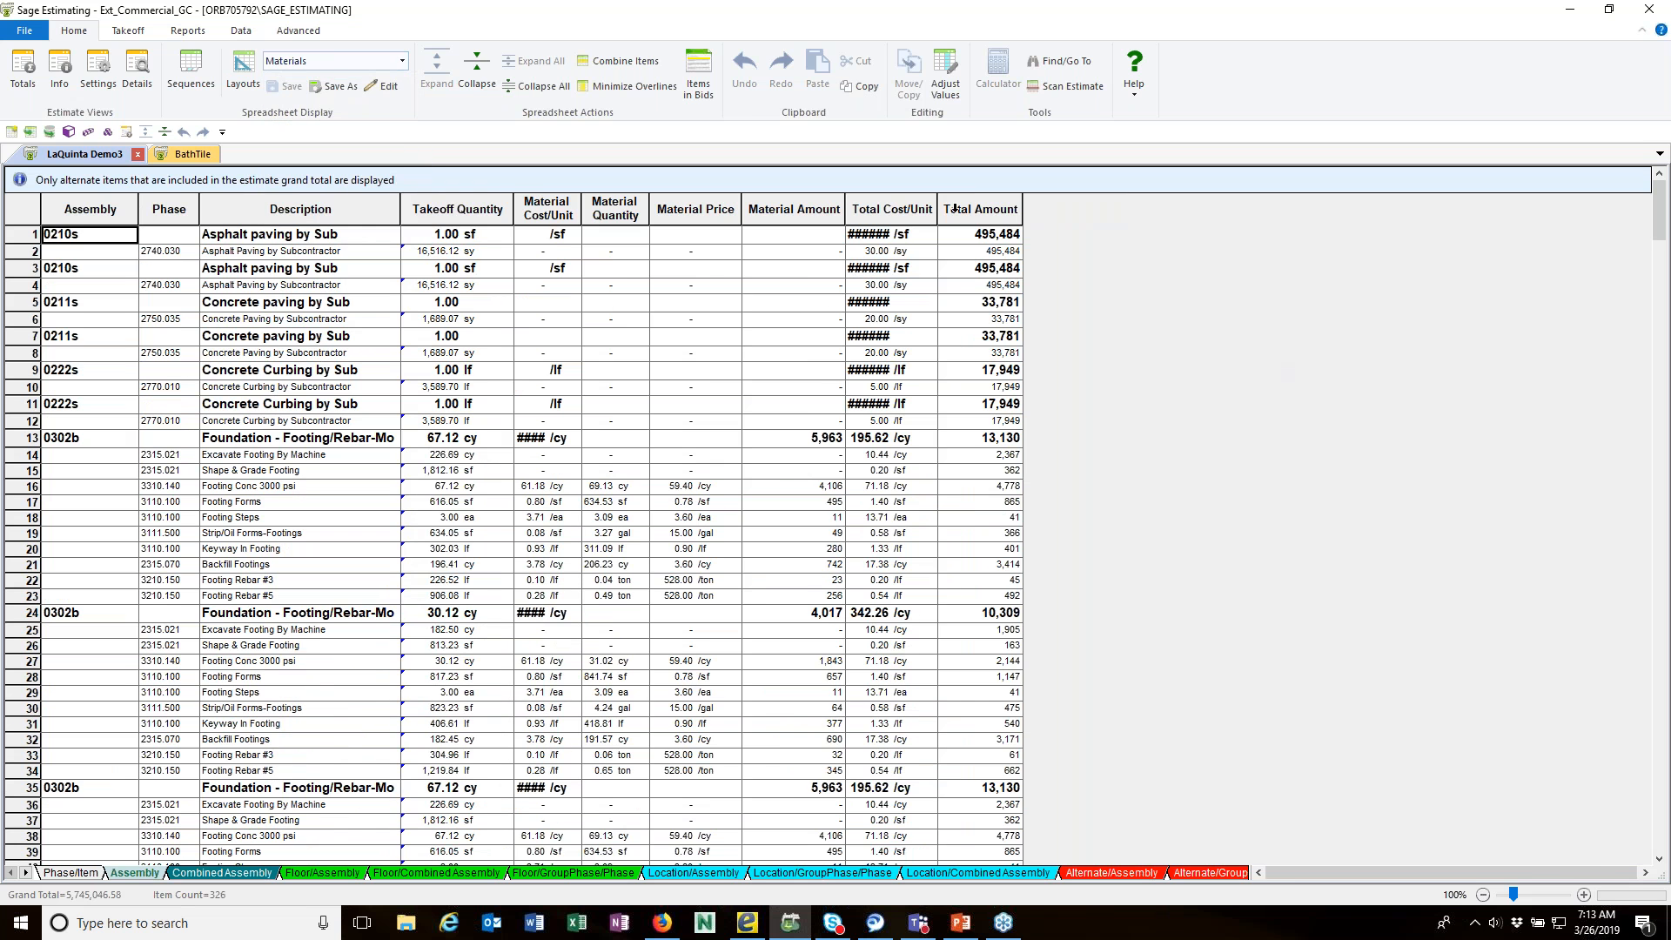
{"action": "mouse_move", "coordinate": [937, 214]}
{"action": "left_mouse_down"}
{"action": "mouse_move", "coordinate": [959, 214]}
{"action": "mouse_move", "coordinate": [926, 221]}
{"action": "mouse_move", "coordinate": [941, 222]}
{"action": "left_mouse_up"}
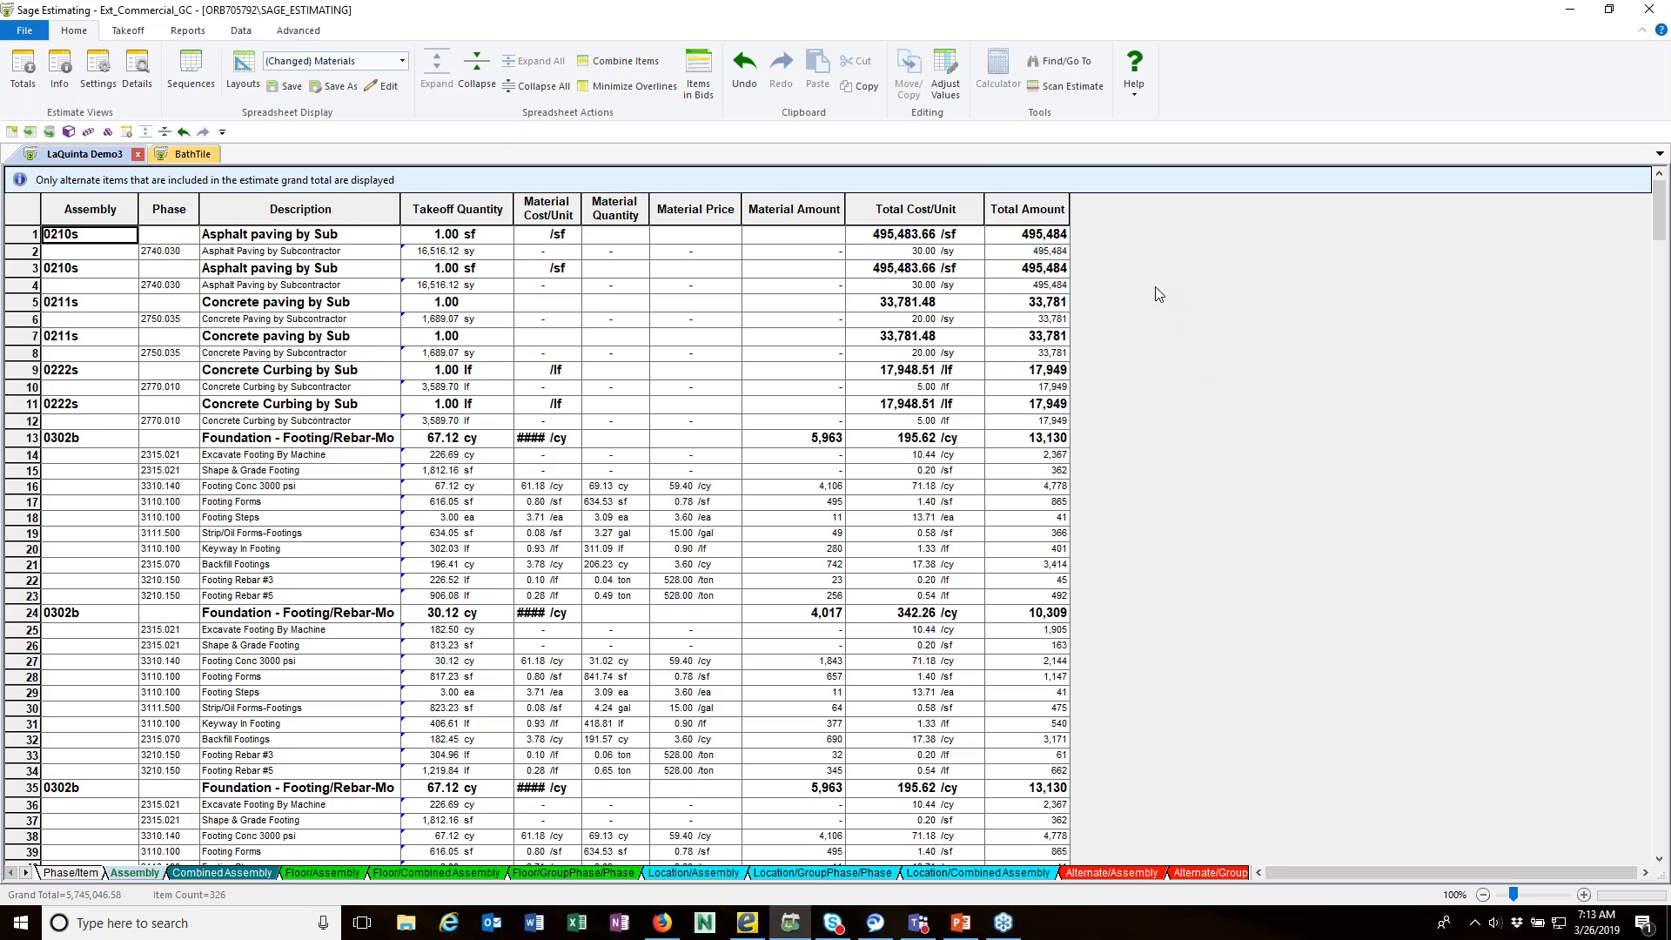
Step: Review the list of spreadsheet layouts with its shared and default settings, and close it without changes
{"action": "left_click", "coordinate": [247, 70]}
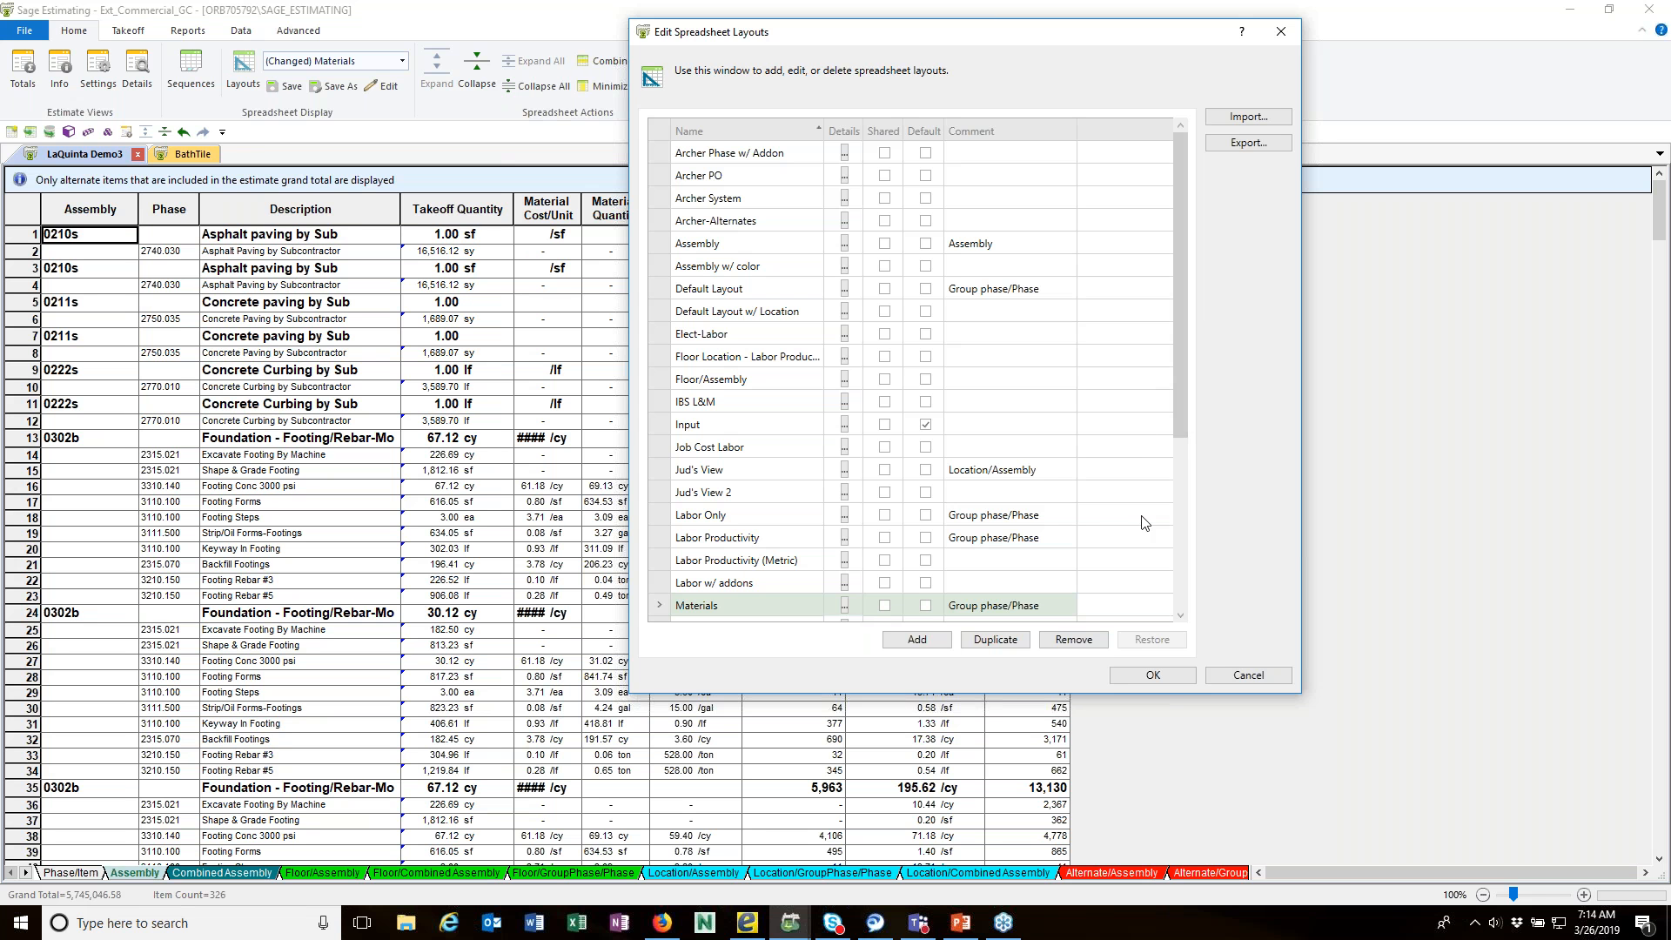
{"action": "left_click", "coordinate": [1248, 676]}
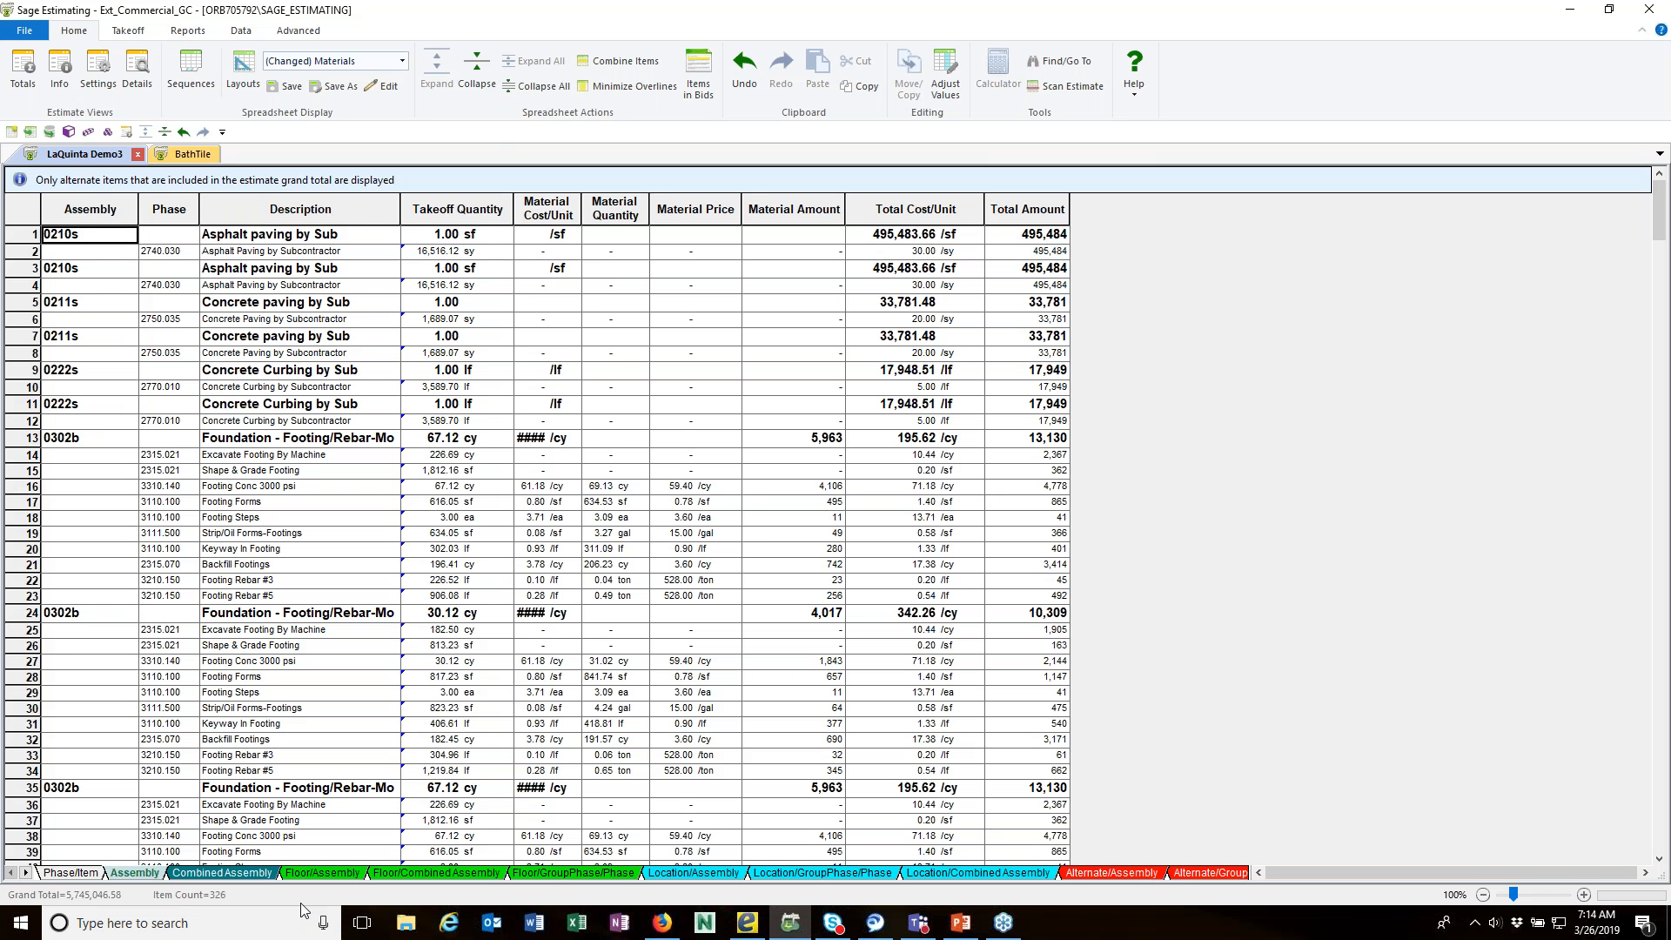
Step: Show the Phase/Item spreadsheet and look through the estimate's sequences up to JY Job Cost and back
{"action": "left_click", "coordinate": [72, 873]}
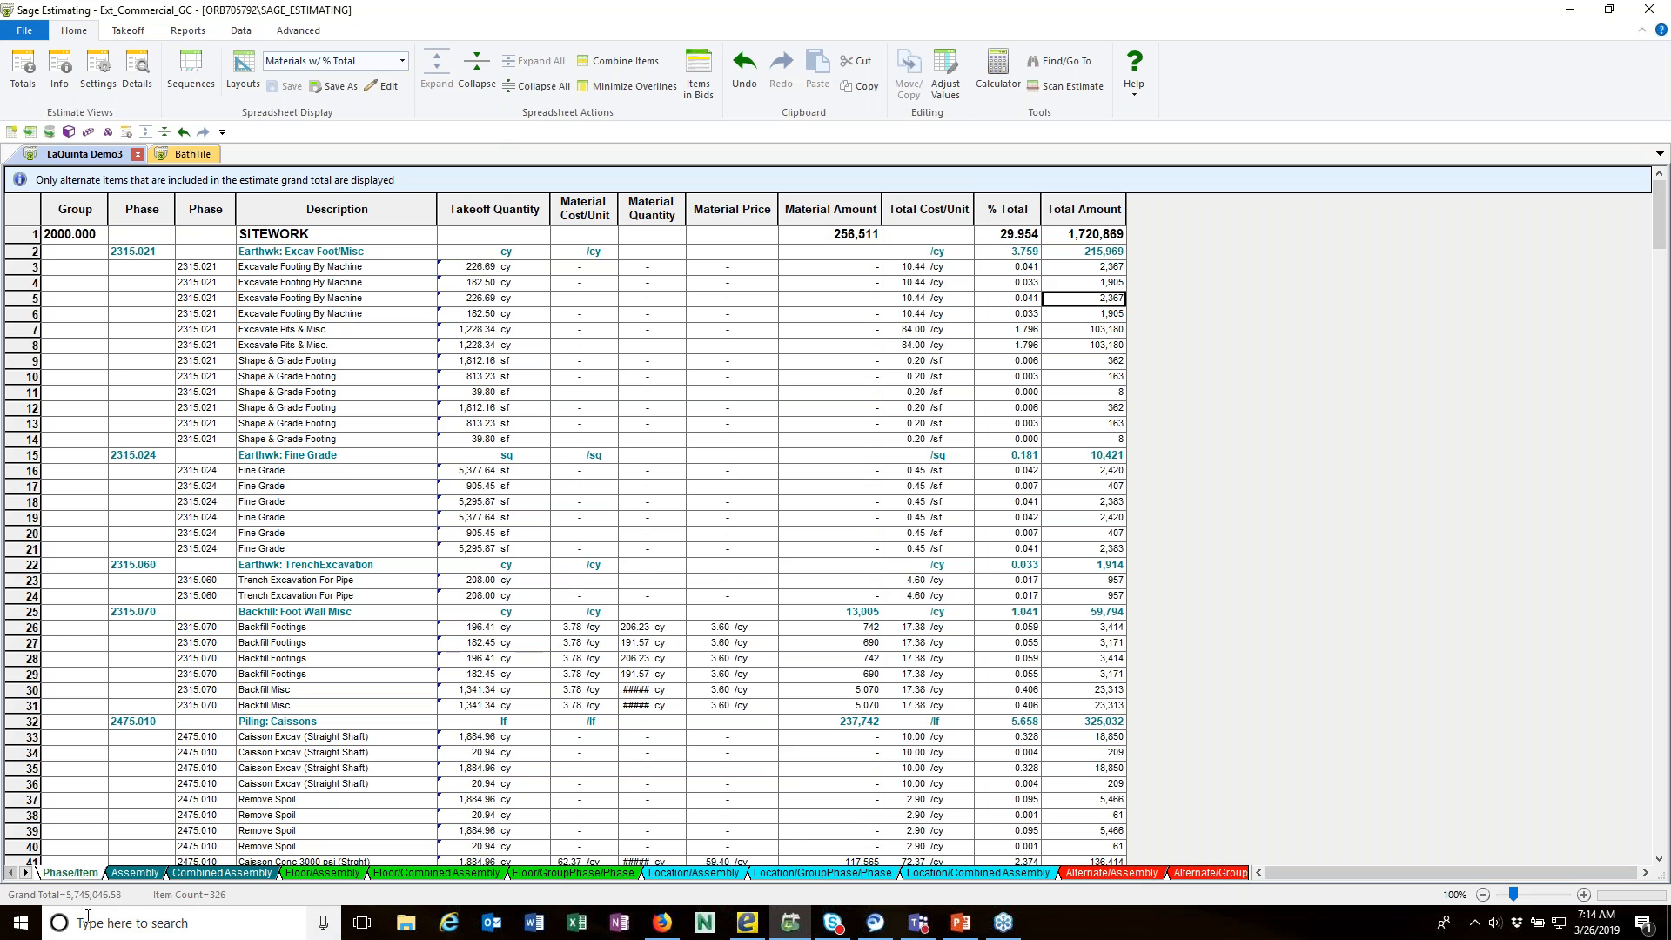
{"action": "left_click", "coordinate": [27, 874]}
{"action": "left_click", "coordinate": [27, 874]}
{"action": "left_click", "coordinate": [27, 874]}
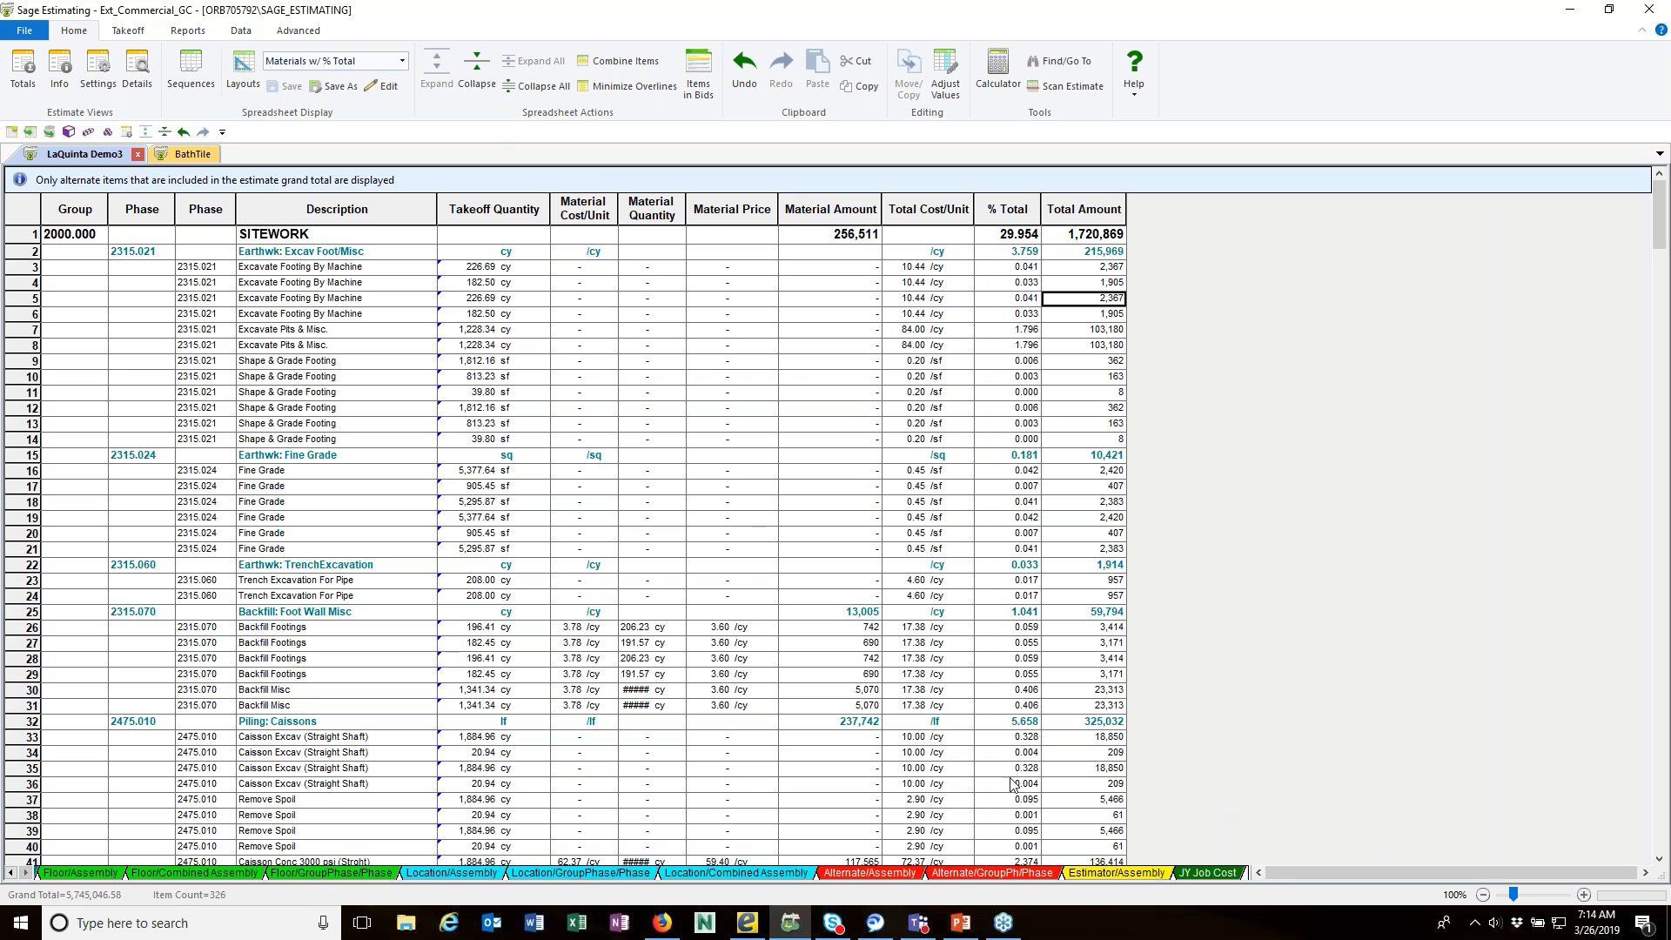
{"action": "left_click", "coordinate": [12, 873]}
{"action": "left_click", "coordinate": [11, 873]}
{"action": "left_click", "coordinate": [12, 874]}
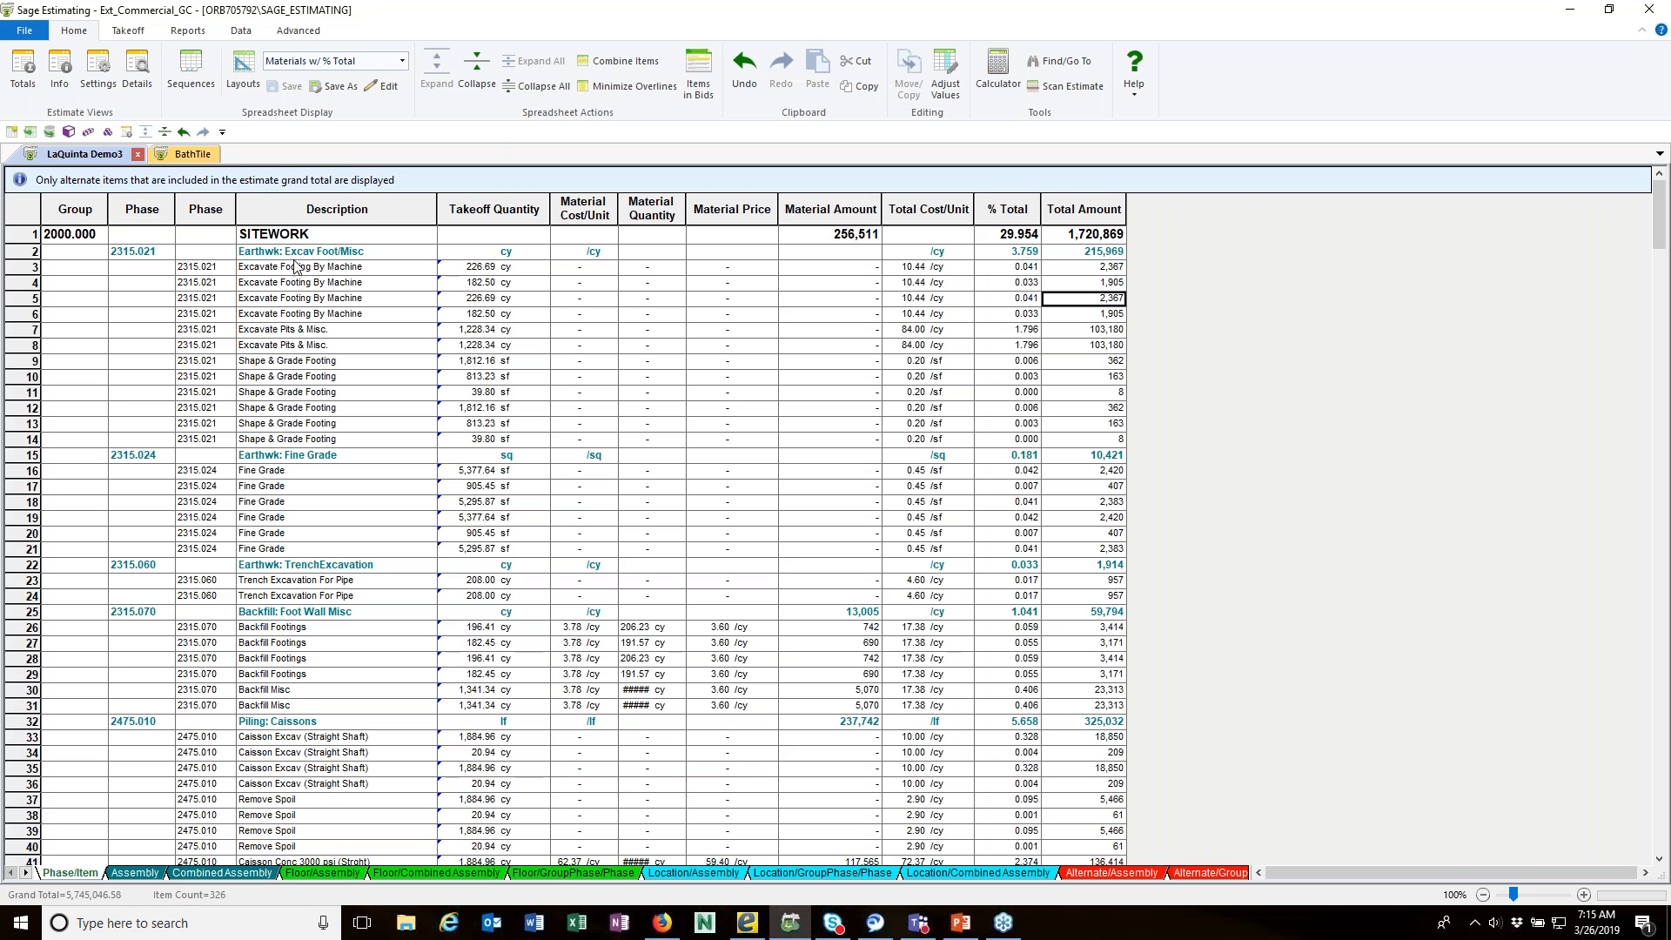
Step: Enlarge the estimate's spreadsheet sequence editor and add a new blank sequence below JY Job Cost
{"action": "left_click", "coordinate": [209, 61]}
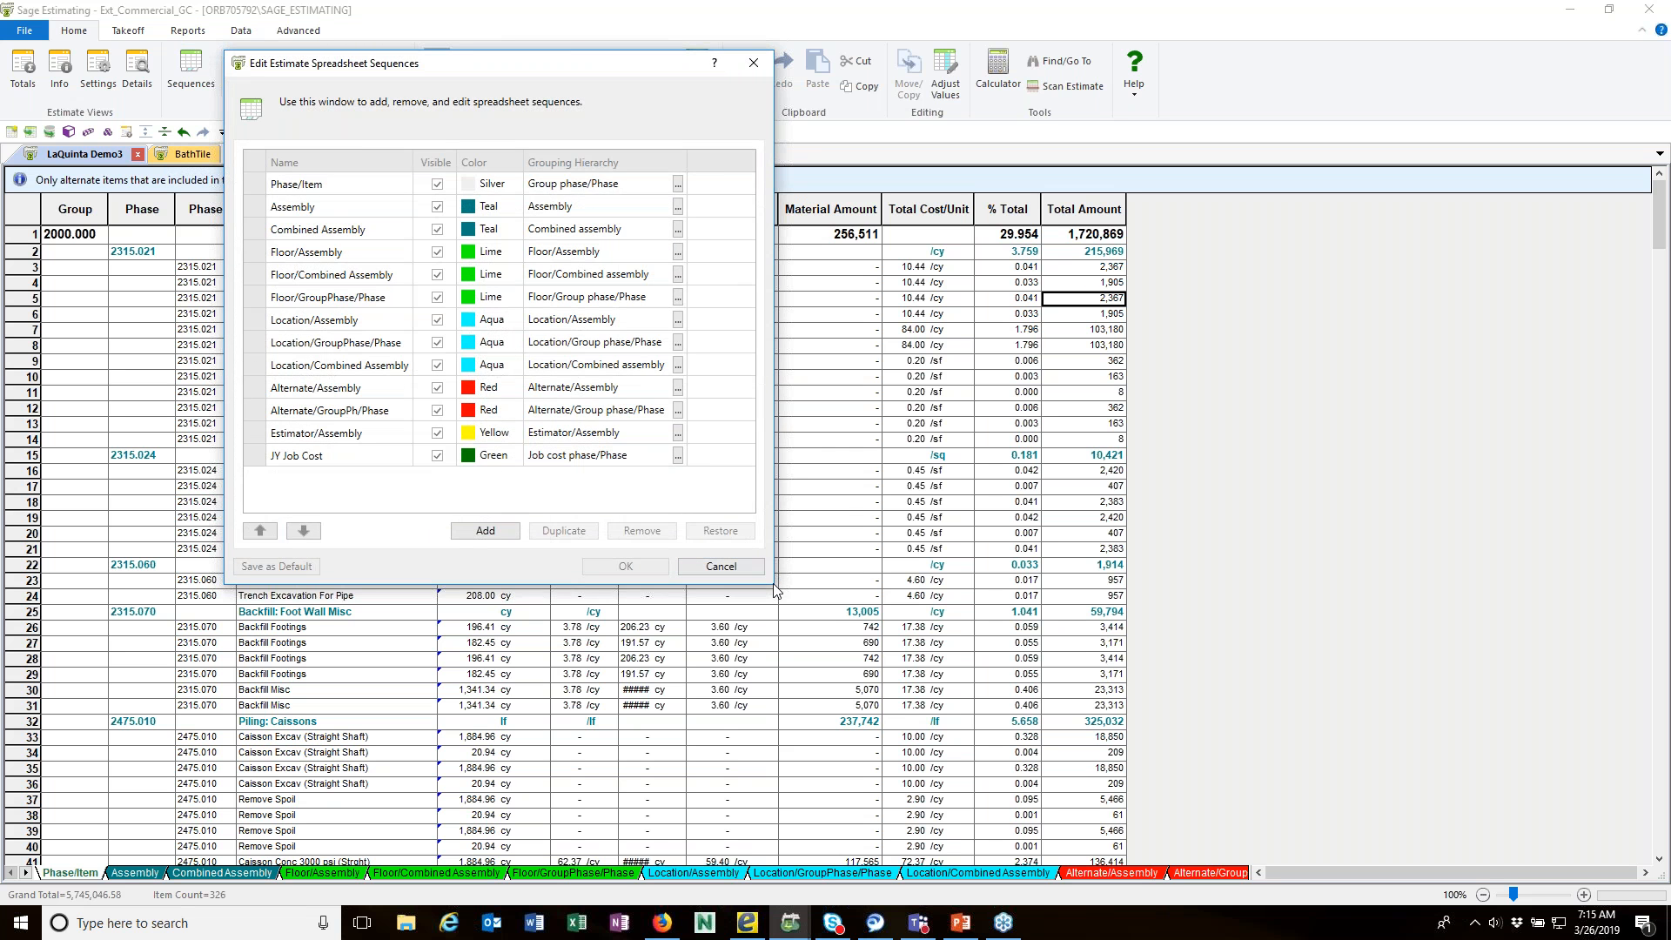
{"action": "left_click_drag", "start_coordinate": [771, 585], "coordinate": [801, 719]}
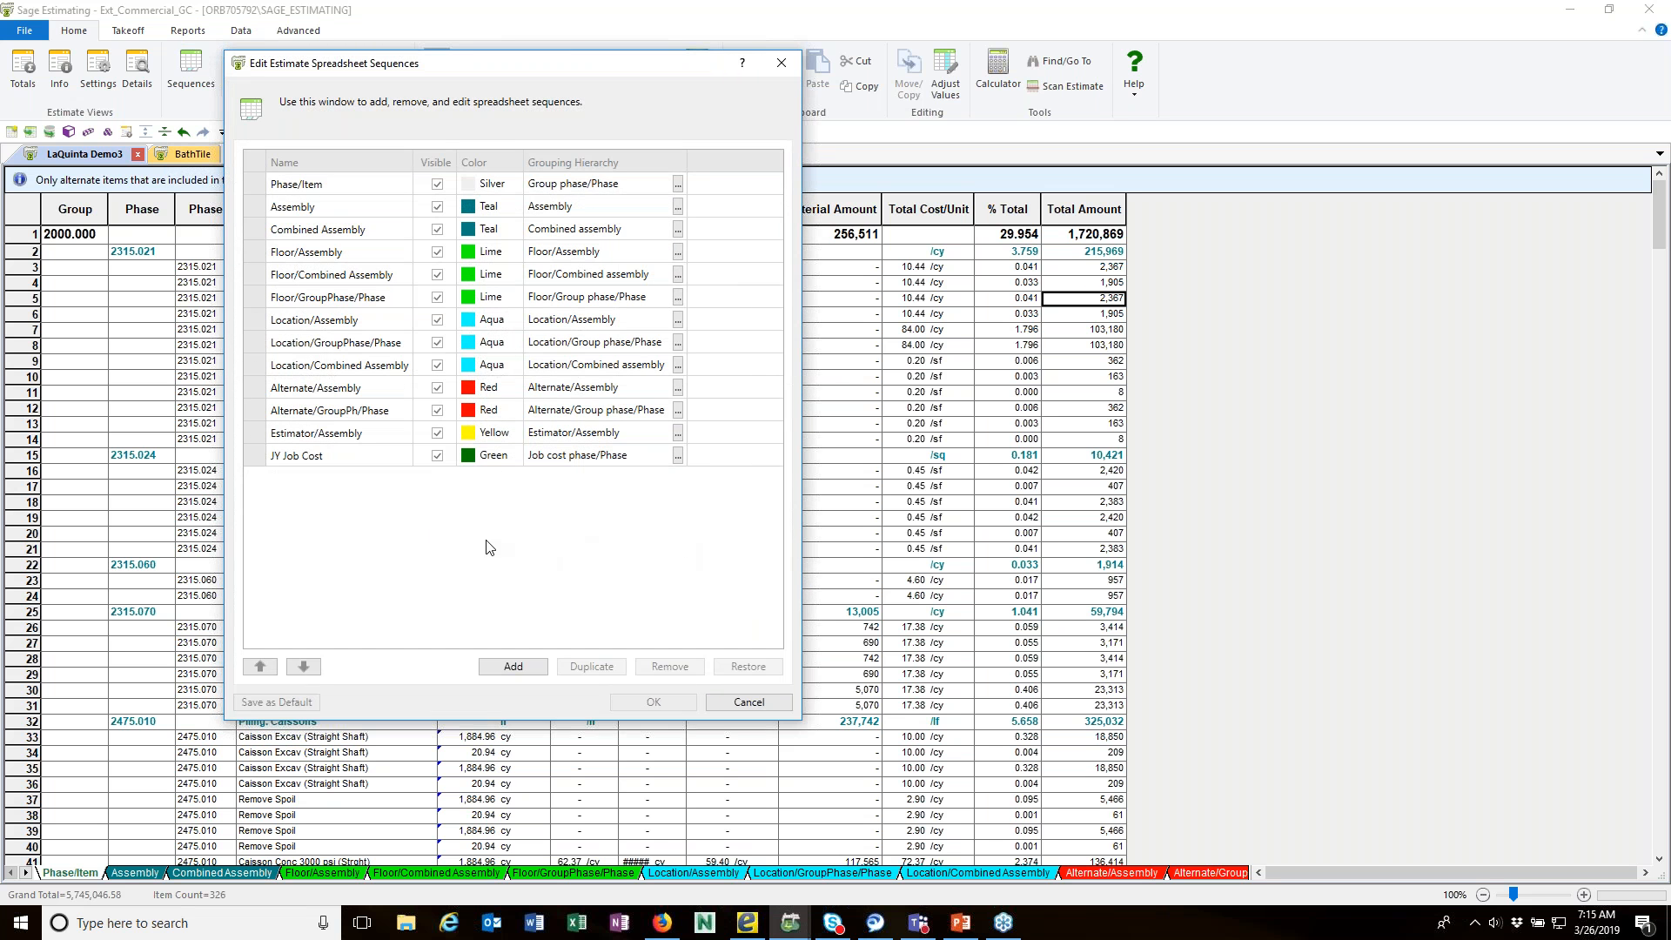
{"action": "left_click", "coordinate": [513, 667]}
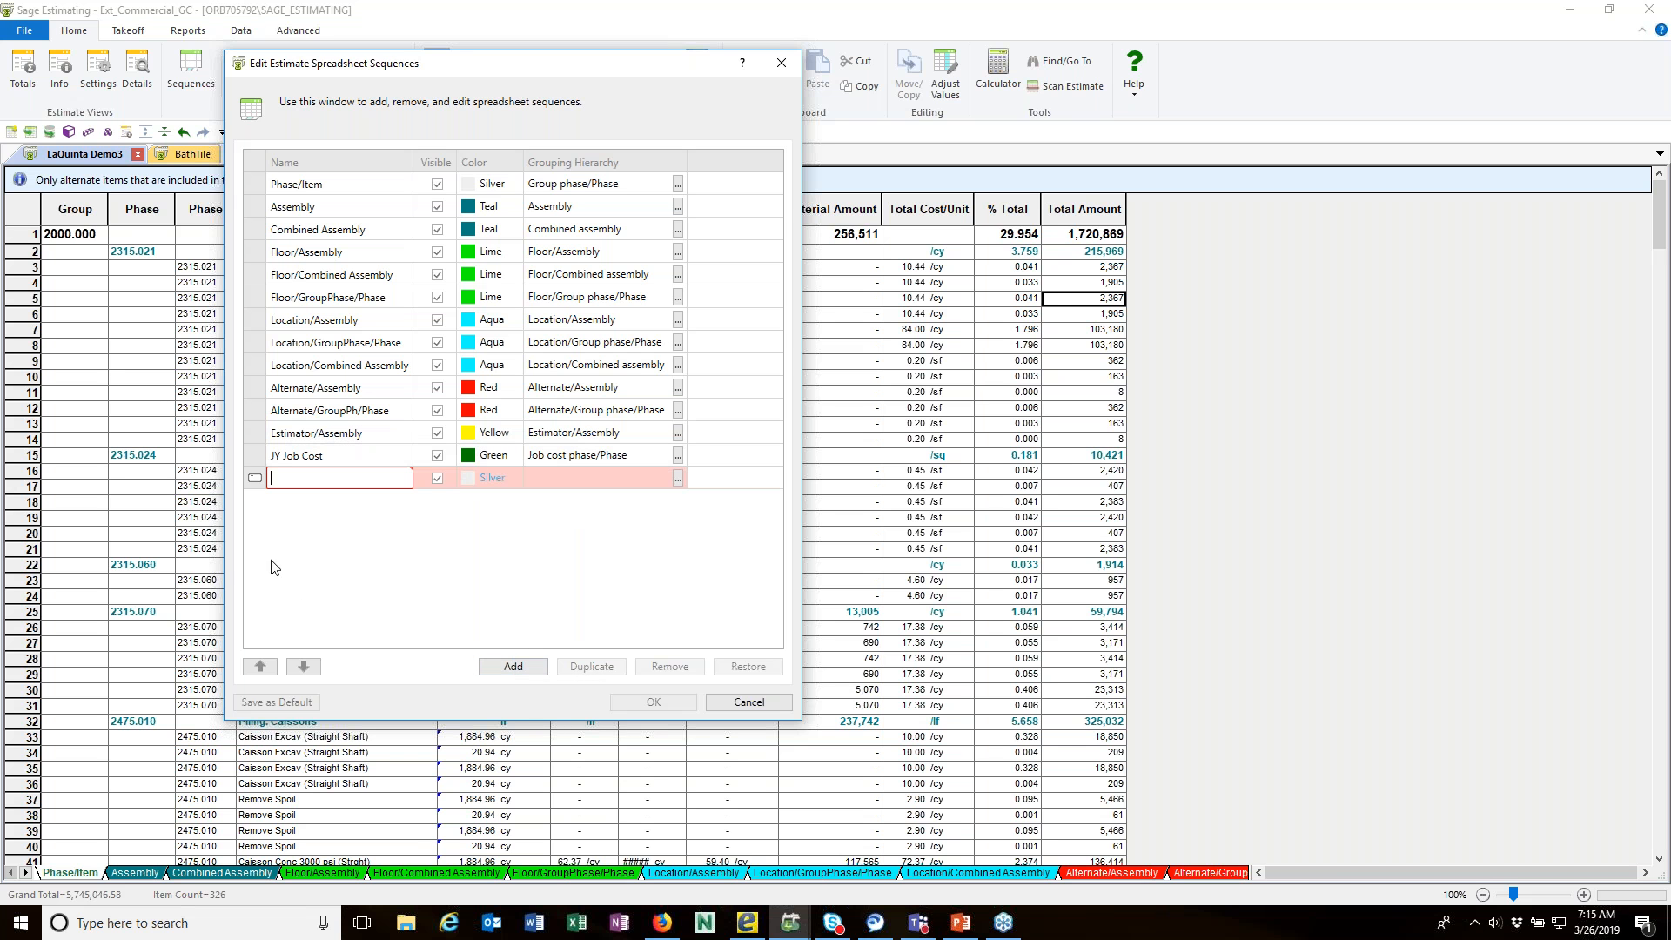
Step: Set the new sequence's grouping hierarchy to Job cost phase followed by Phase
{"action": "left_click", "coordinate": [678, 479]}
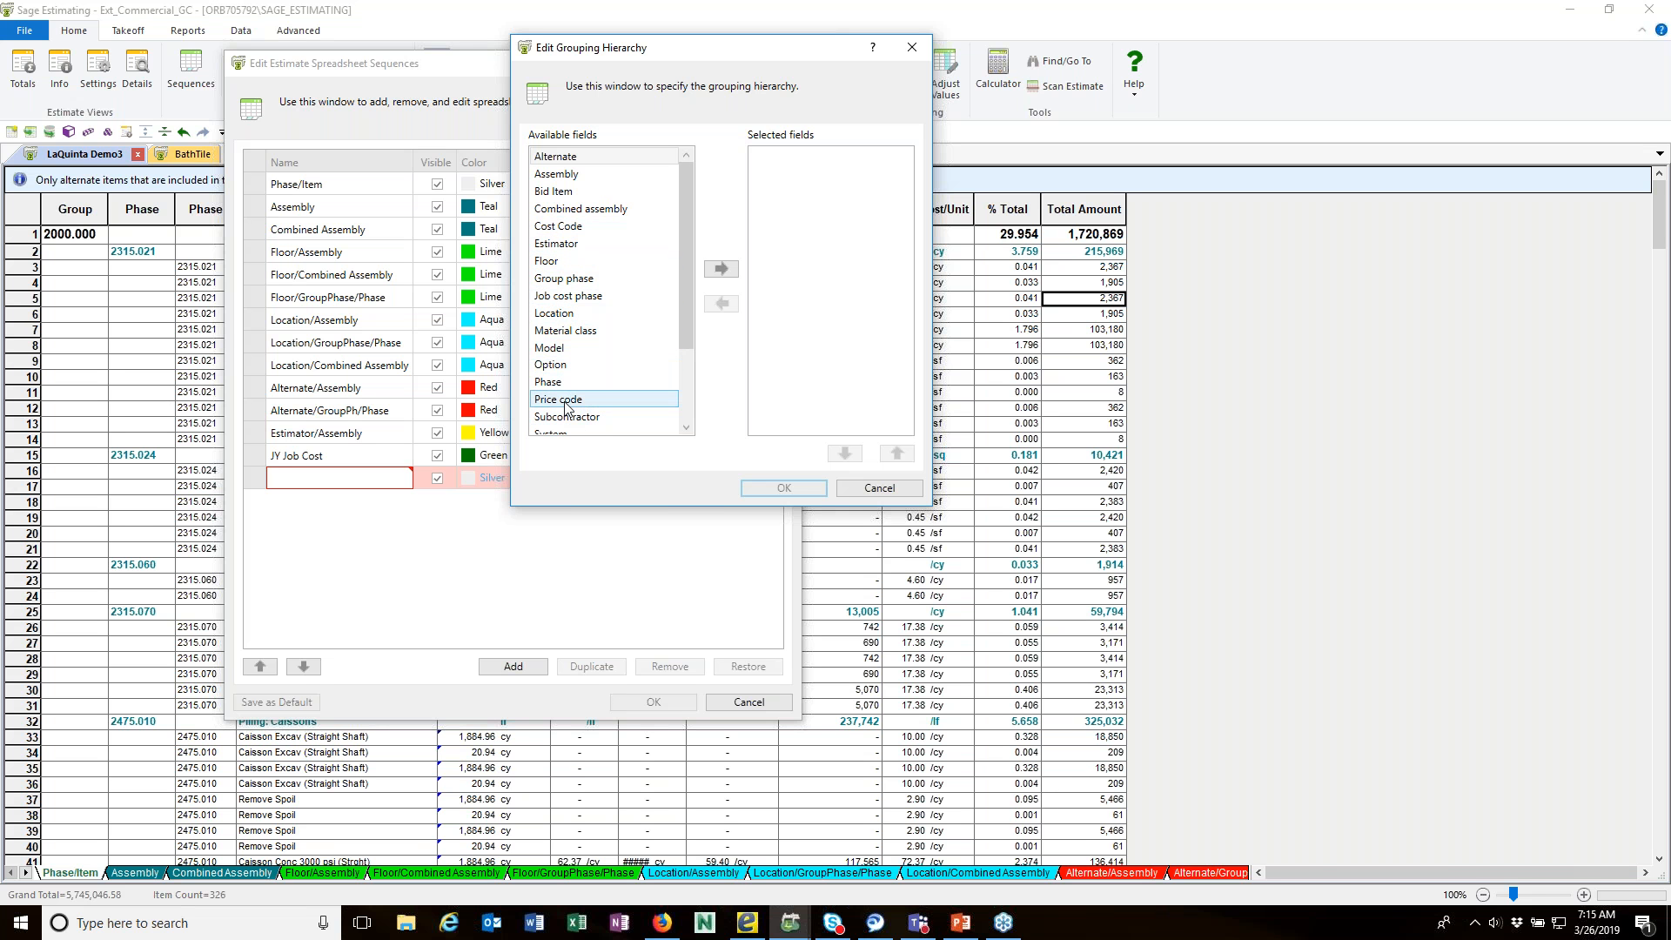
{"action": "left_click", "coordinate": [561, 226]}
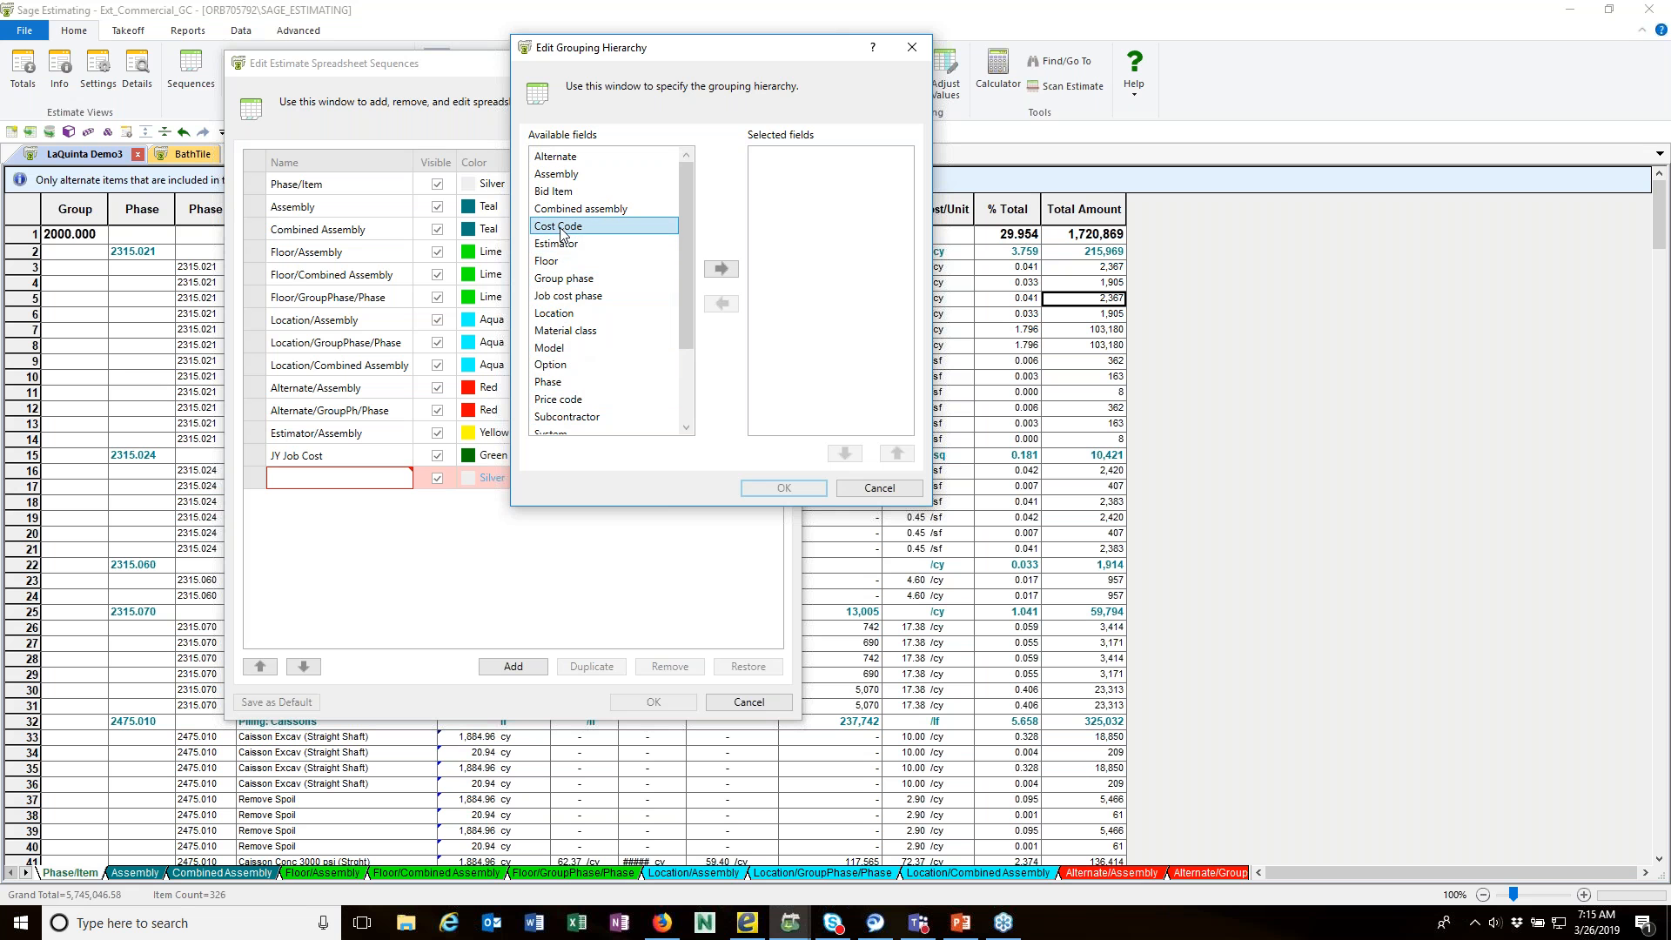
{"action": "left_click", "coordinate": [567, 296]}
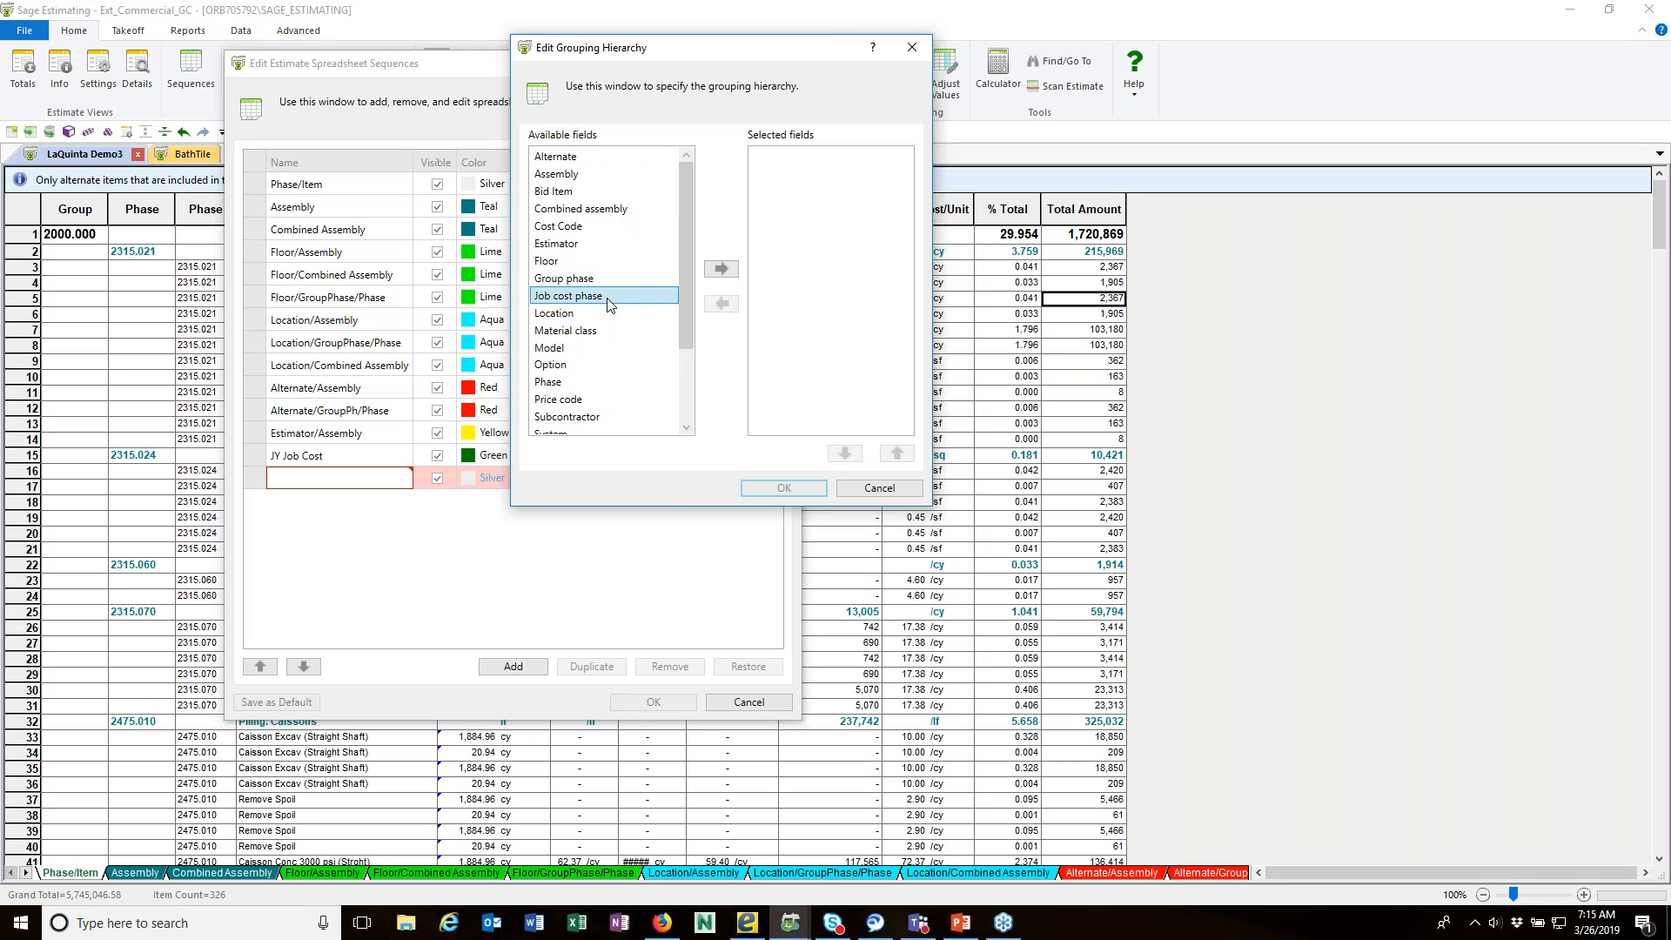
{"action": "left_click", "coordinate": [721, 270]}
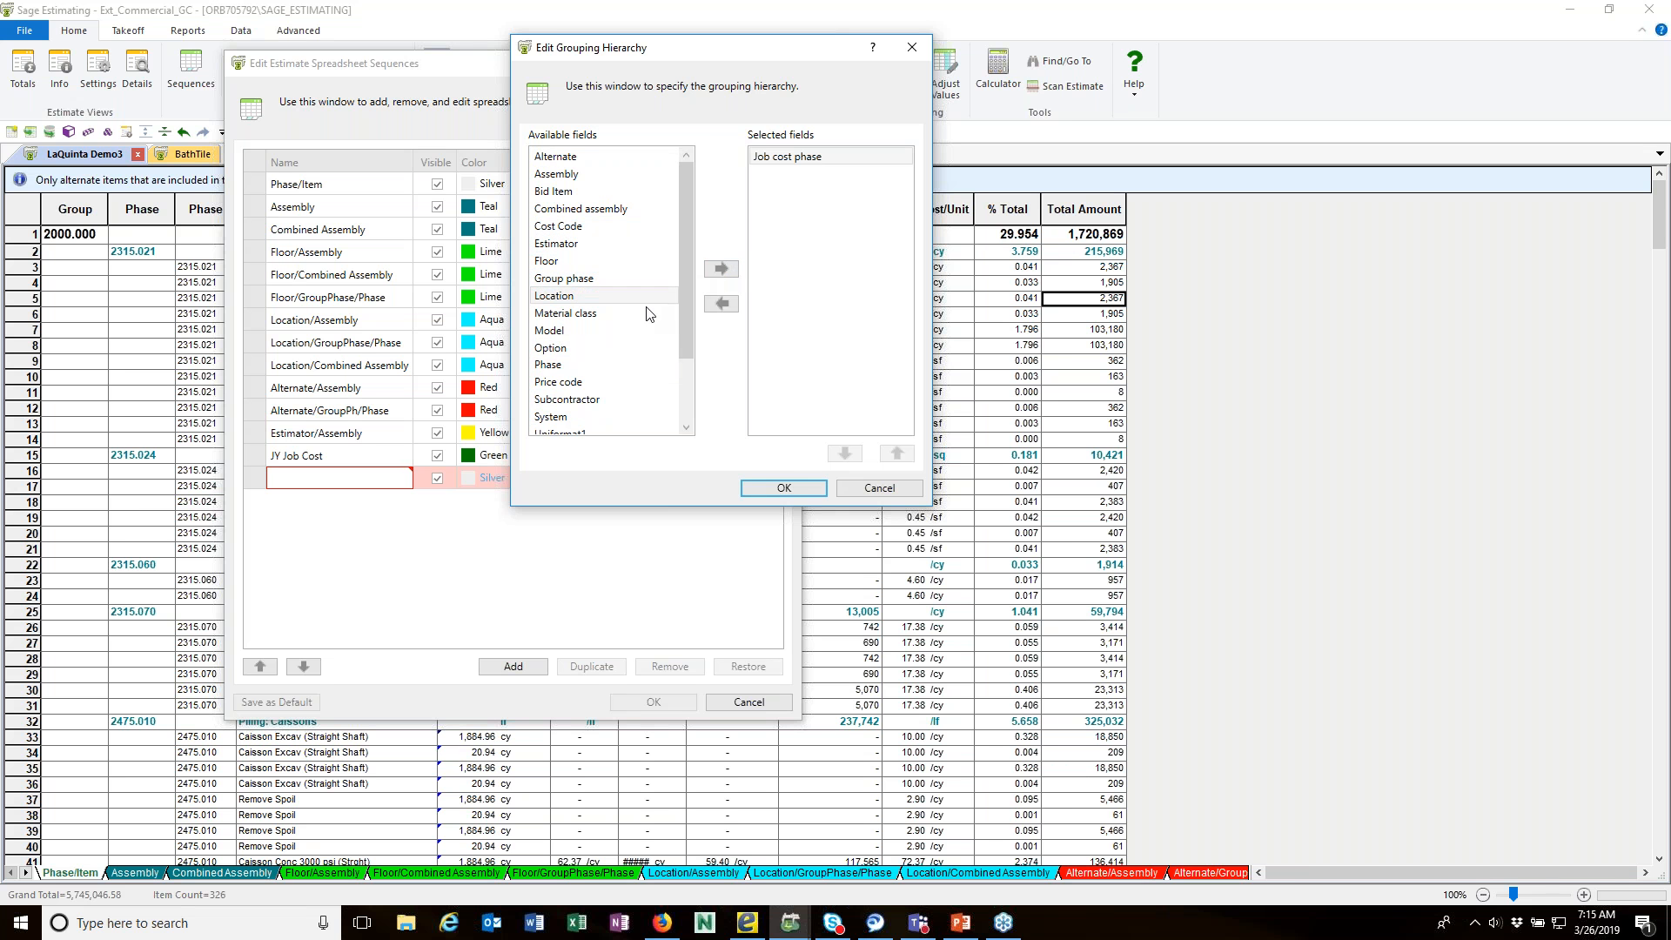
{"action": "left_click", "coordinate": [553, 365]}
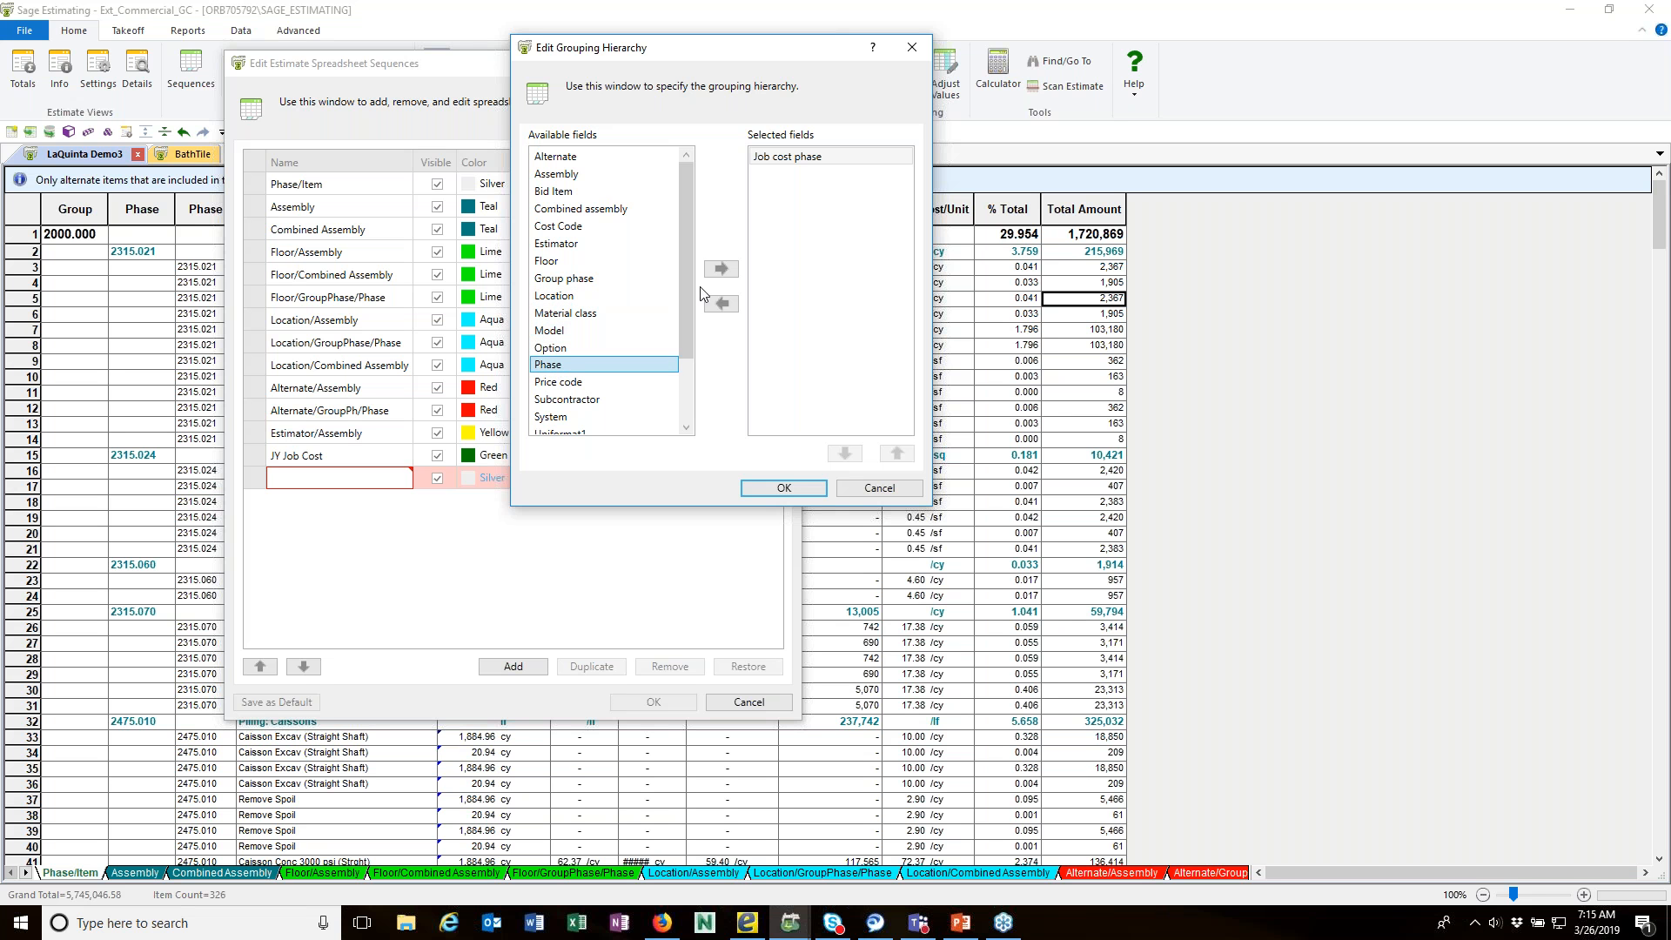
{"action": "left_click", "coordinate": [723, 272]}
{"action": "left_click", "coordinate": [785, 489]}
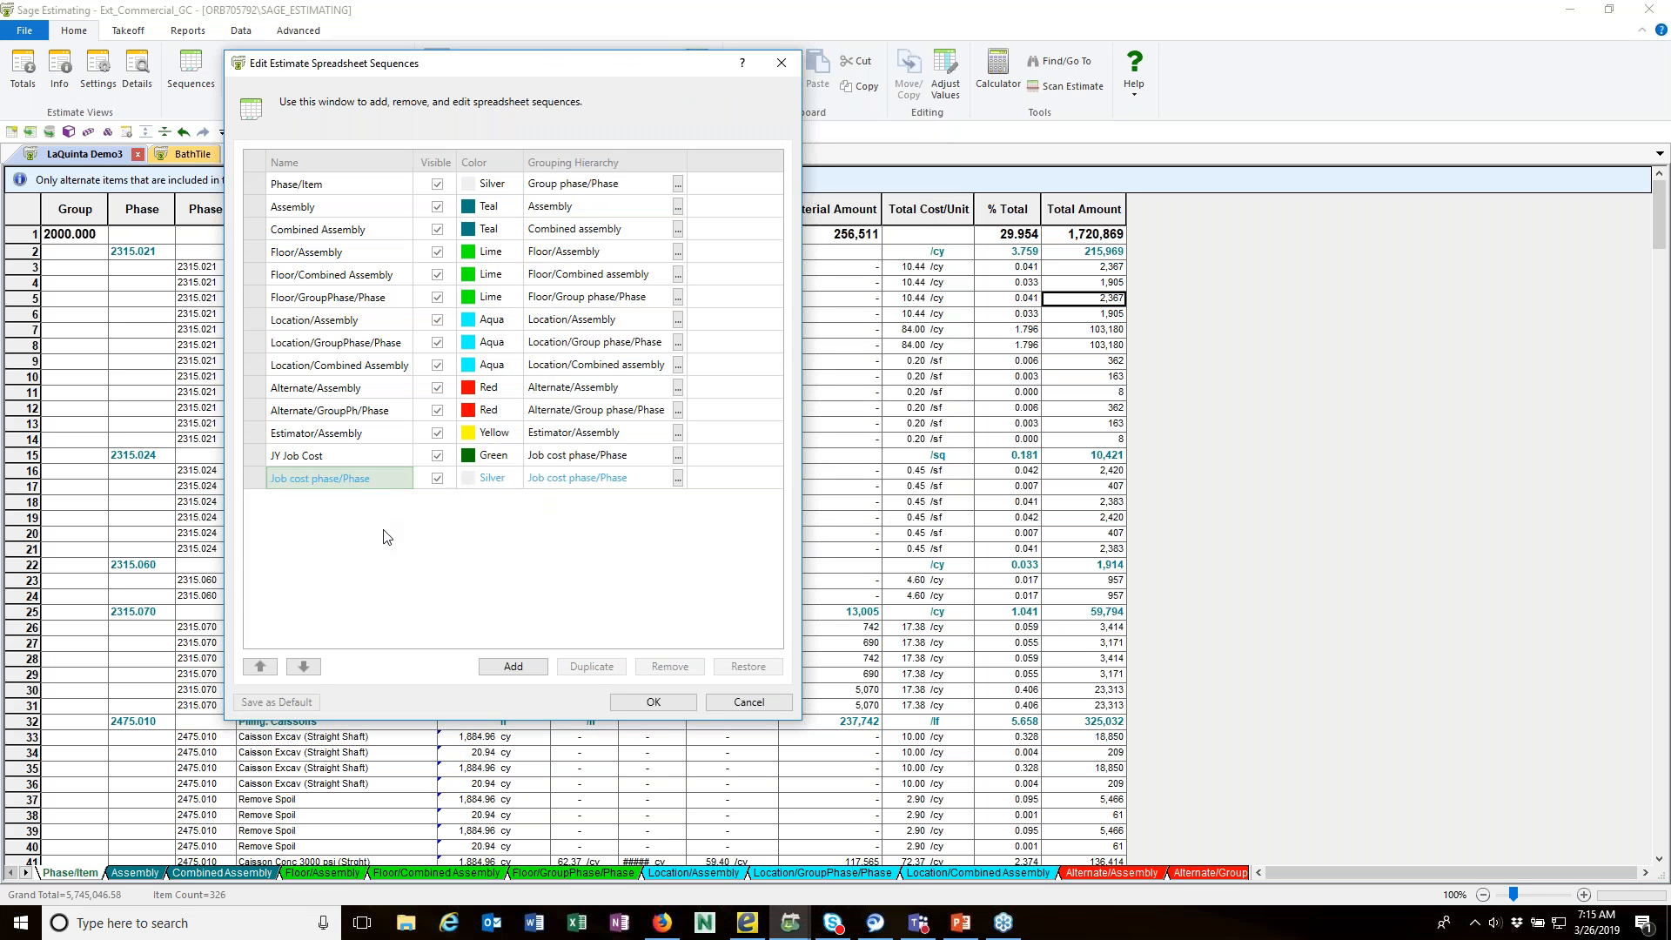
Step: Set the tab color of the new Job cost phase/Phase sequence to Yellow
{"action": "left_click", "coordinate": [501, 484]}
{"action": "left_click", "coordinate": [518, 479]}
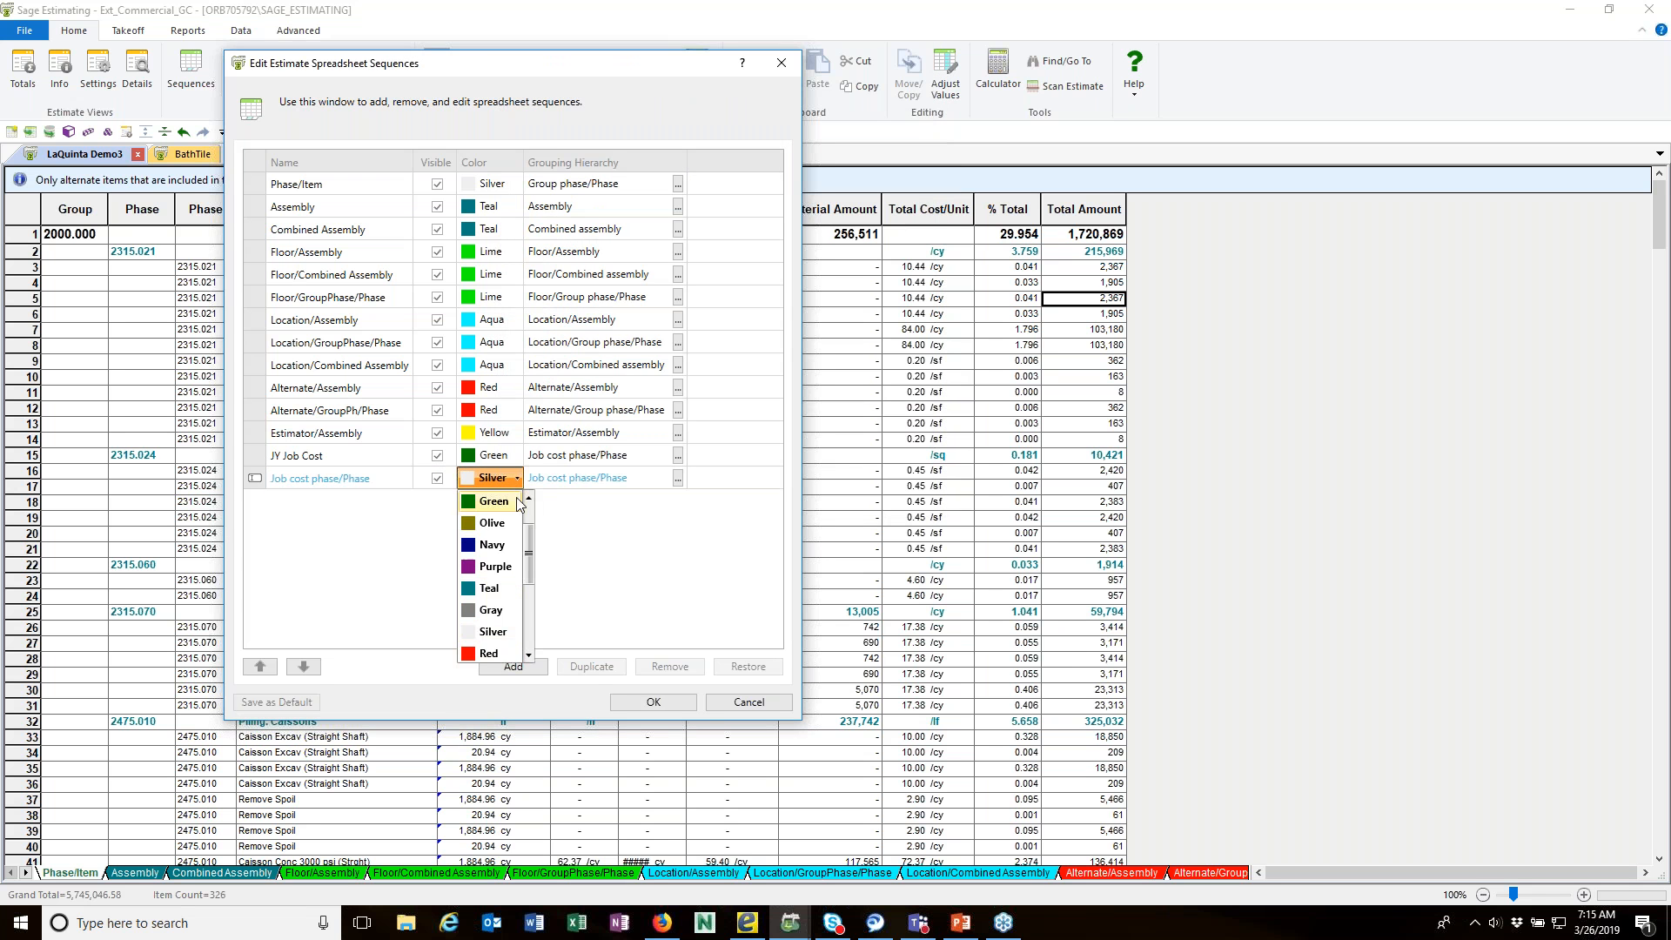
{"action": "scroll", "coordinate": [526, 609], "scroll_direction": "down", "scroll_amount": 2}
{"action": "scroll", "coordinate": [528, 633], "scroll_direction": "down", "scroll_amount": 3}
{"action": "left_click", "coordinate": [517, 541]}
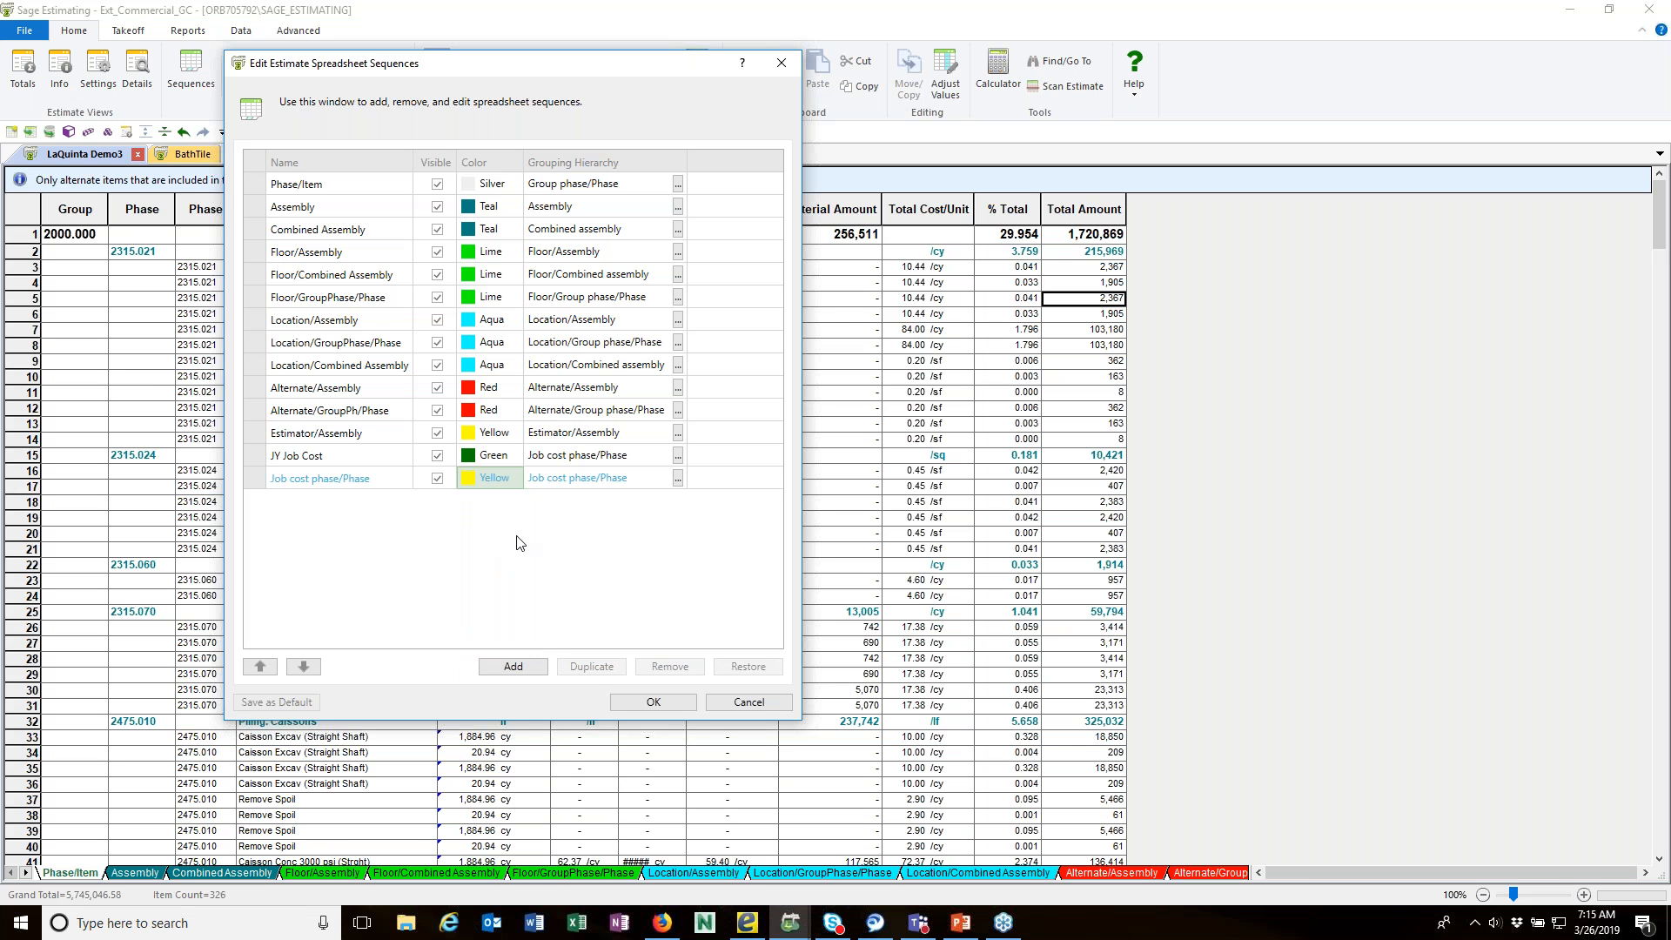
Step: Rename the new Job cost phase/Phase sequence with the estimator's first name in possessive form followed by JC
{"action": "left_click", "coordinate": [338, 478]}
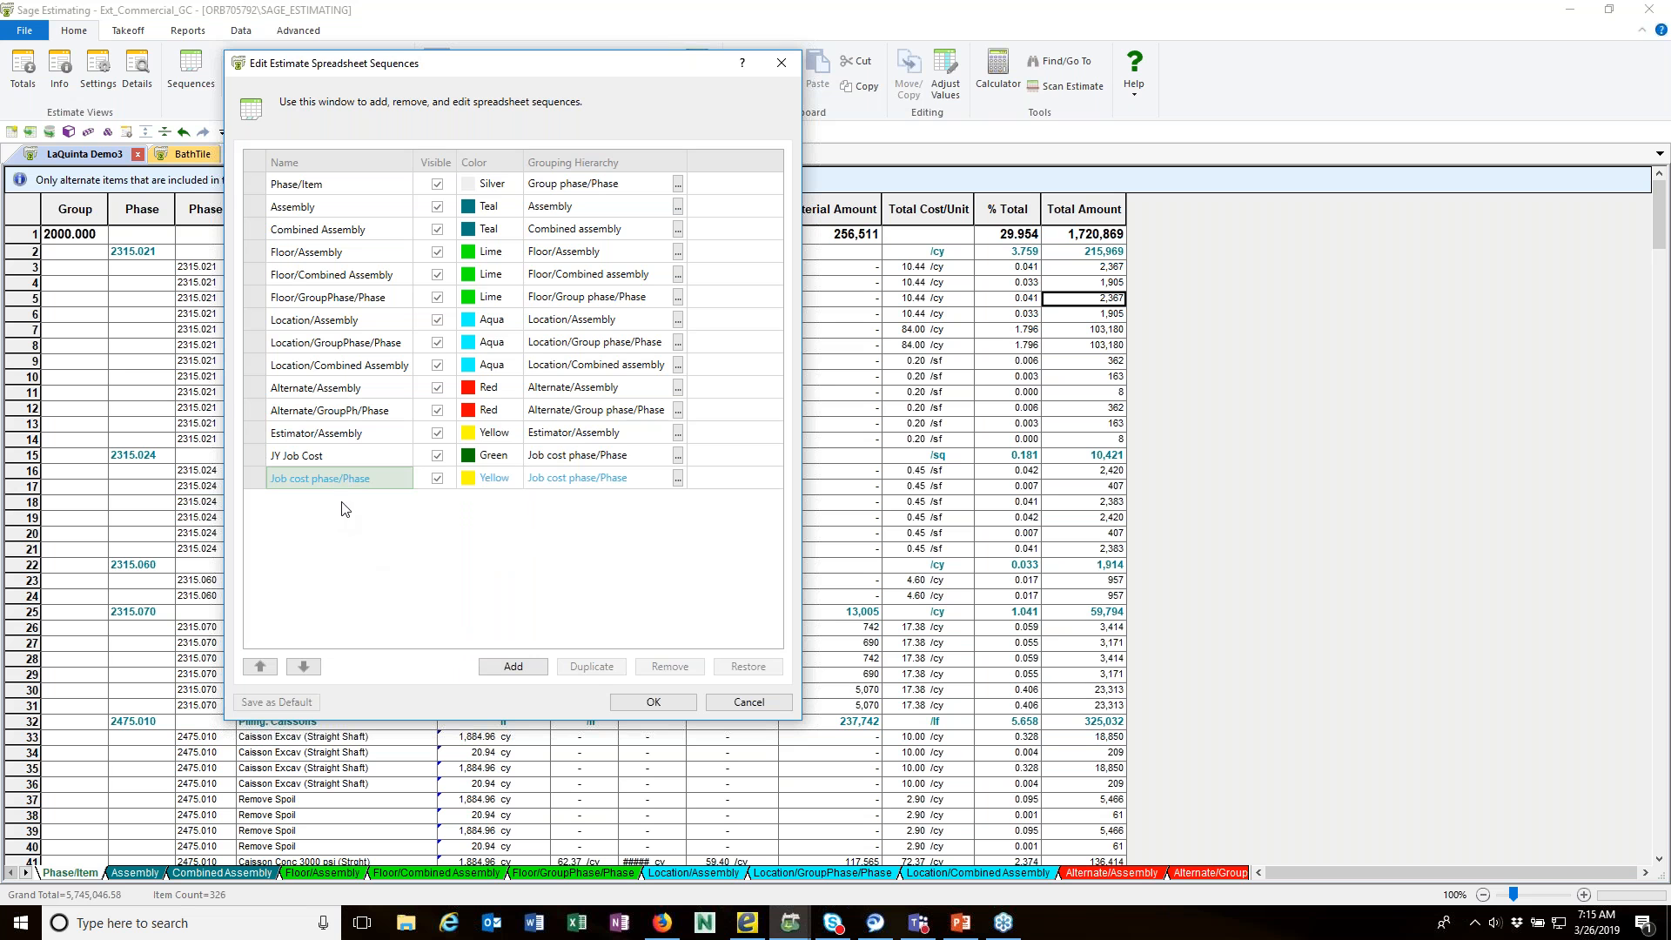
{"action": "left_click", "coordinate": [341, 478]}
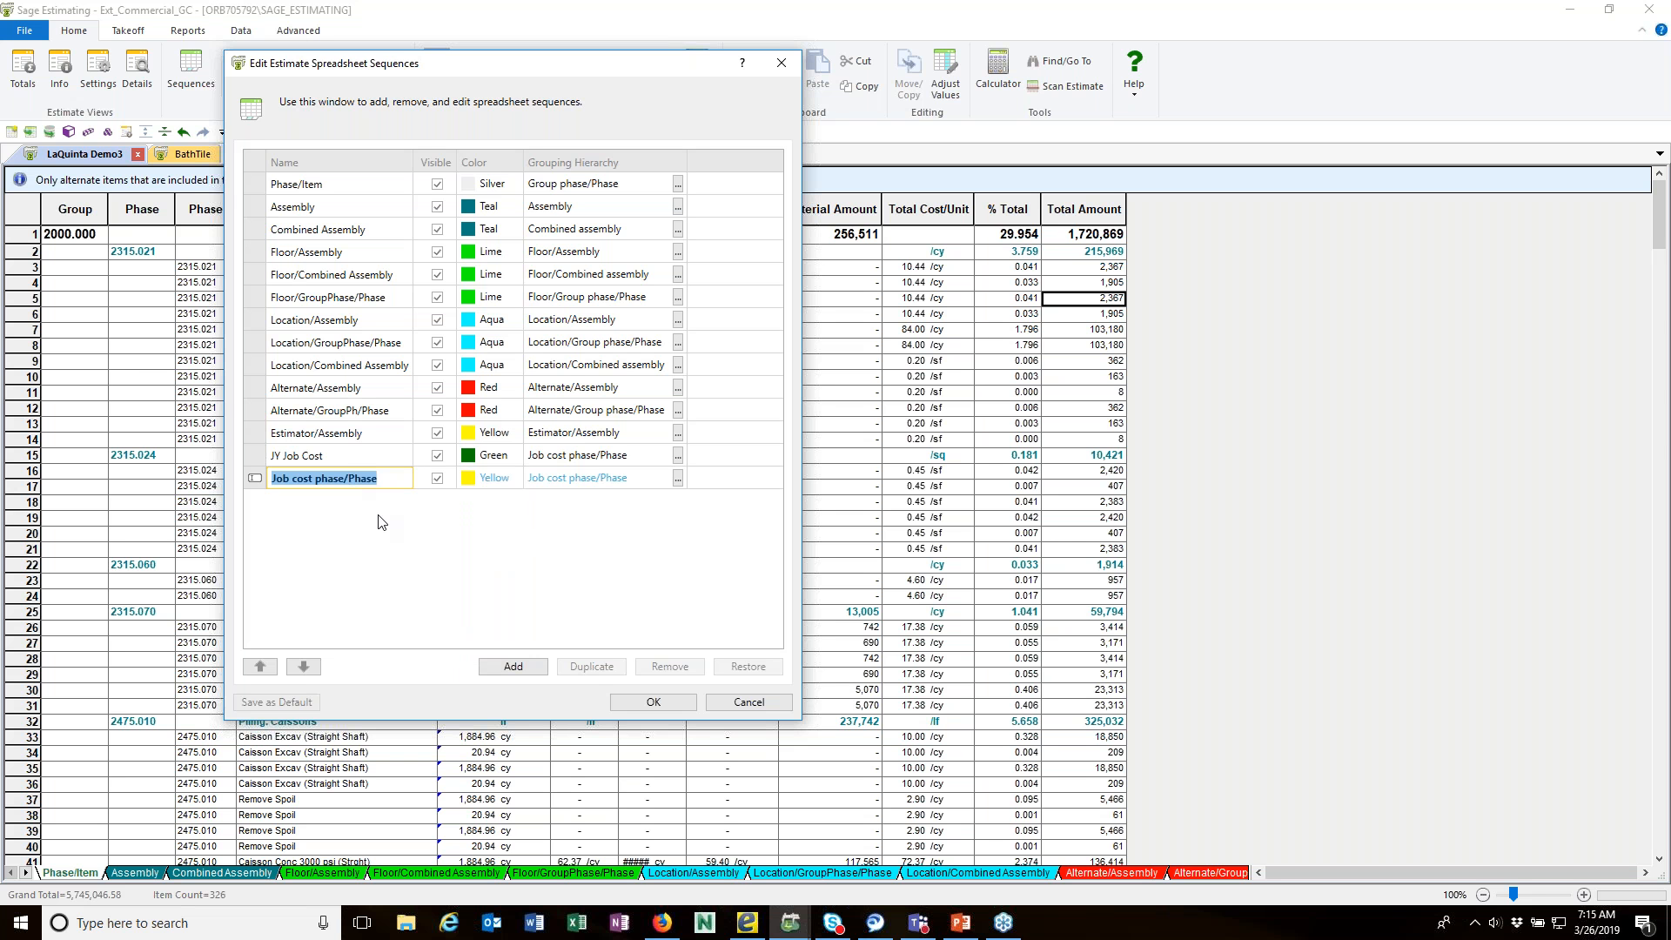
{"action": "type", "text": "Jud's JC"}
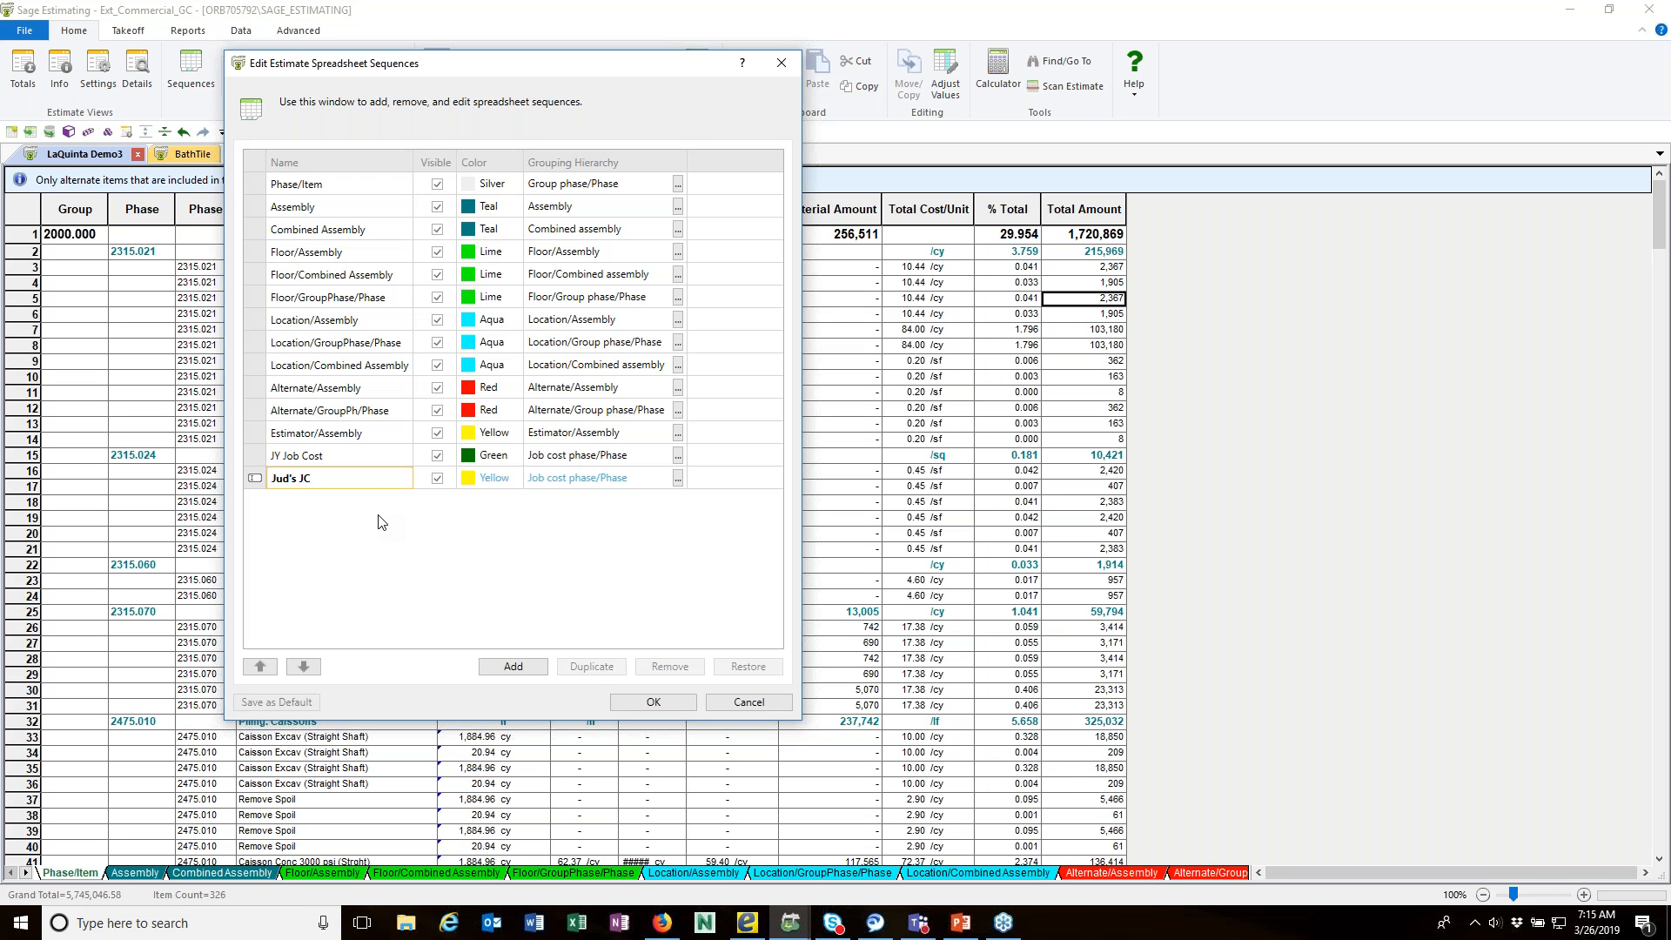
{"action": "key", "text": "Return"}
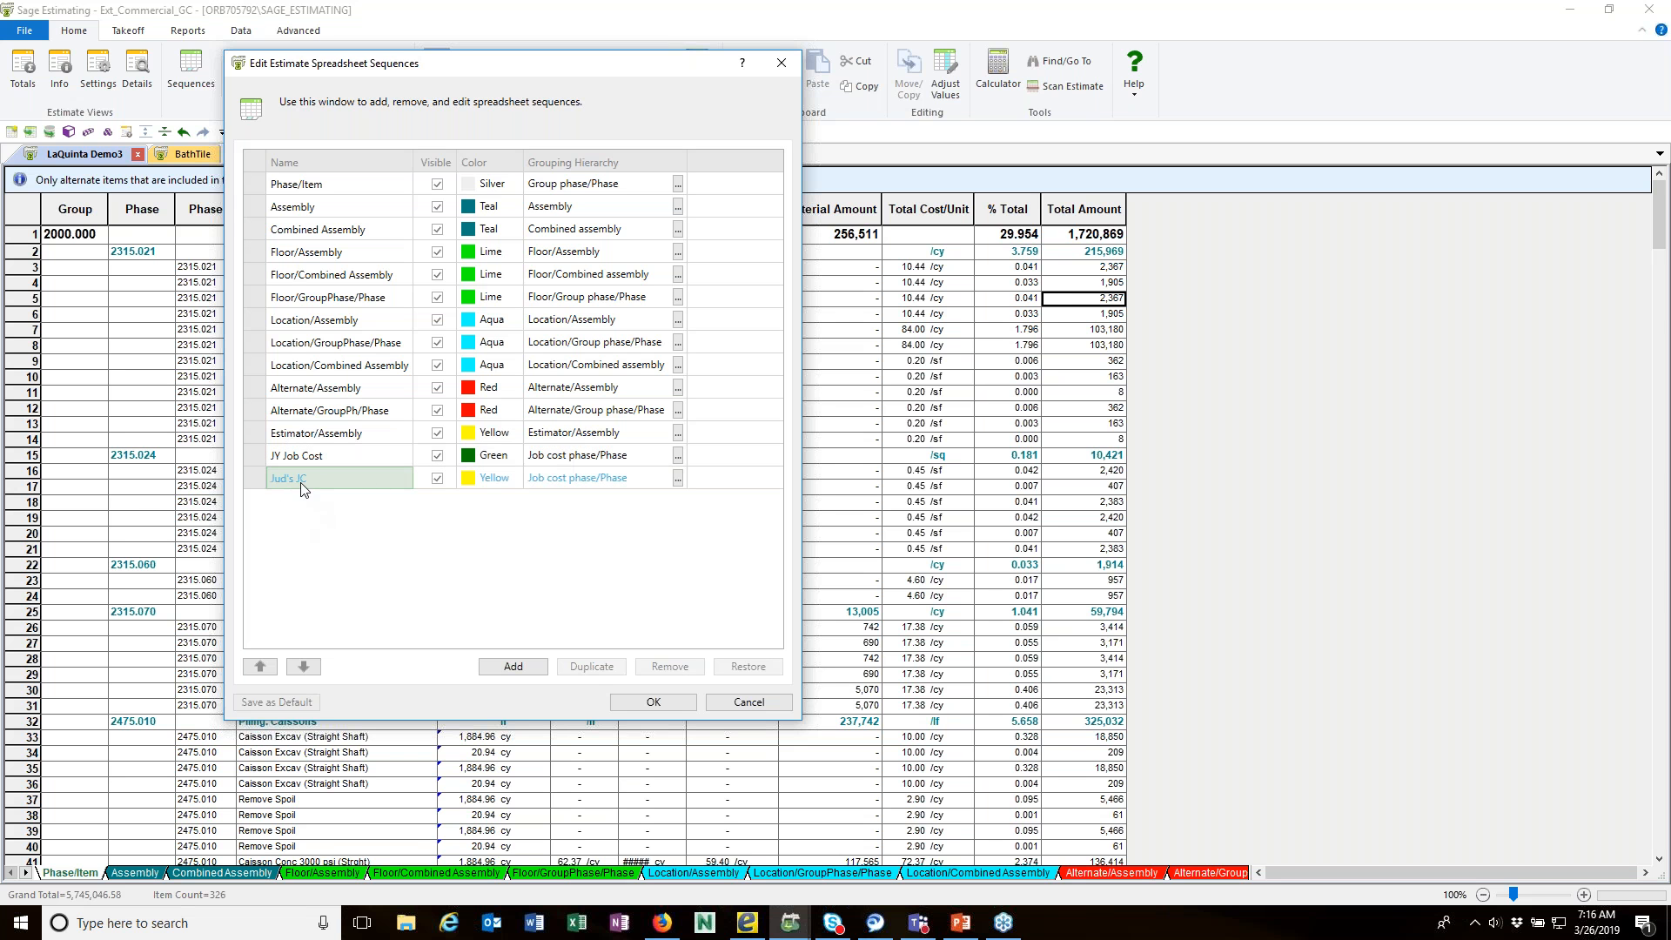
Step: Move the new yellow sequence one row up, above JY Job Cost, and accept the sequence changes
{"action": "left_click", "coordinate": [251, 484]}
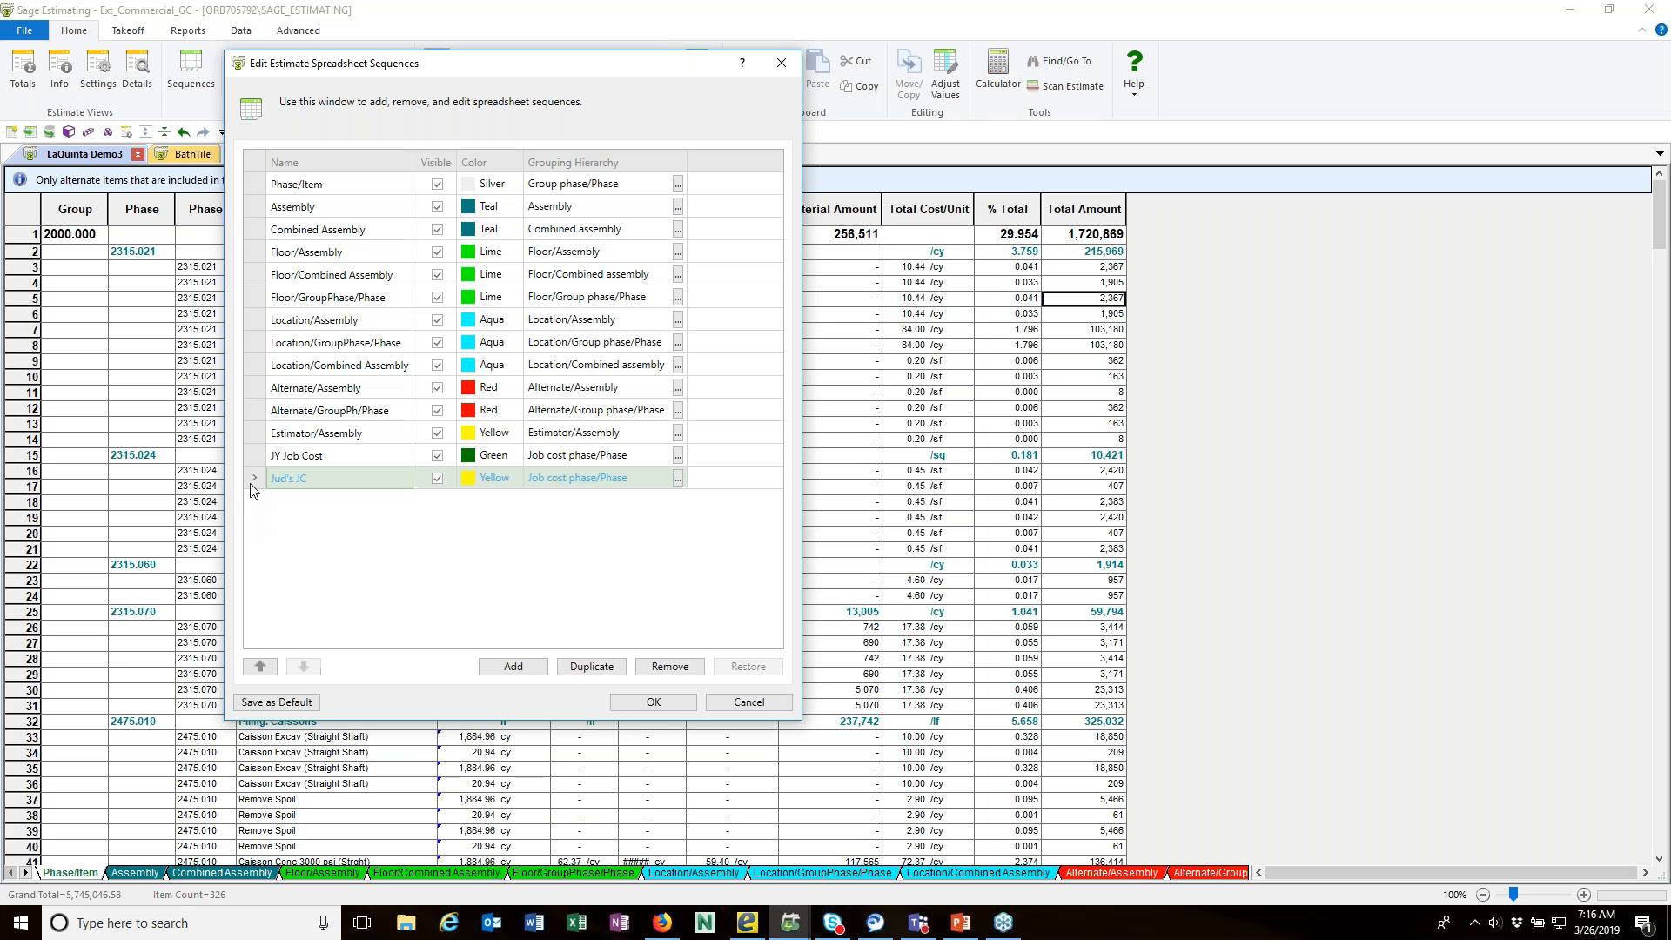
{"action": "left_click", "coordinate": [261, 667]}
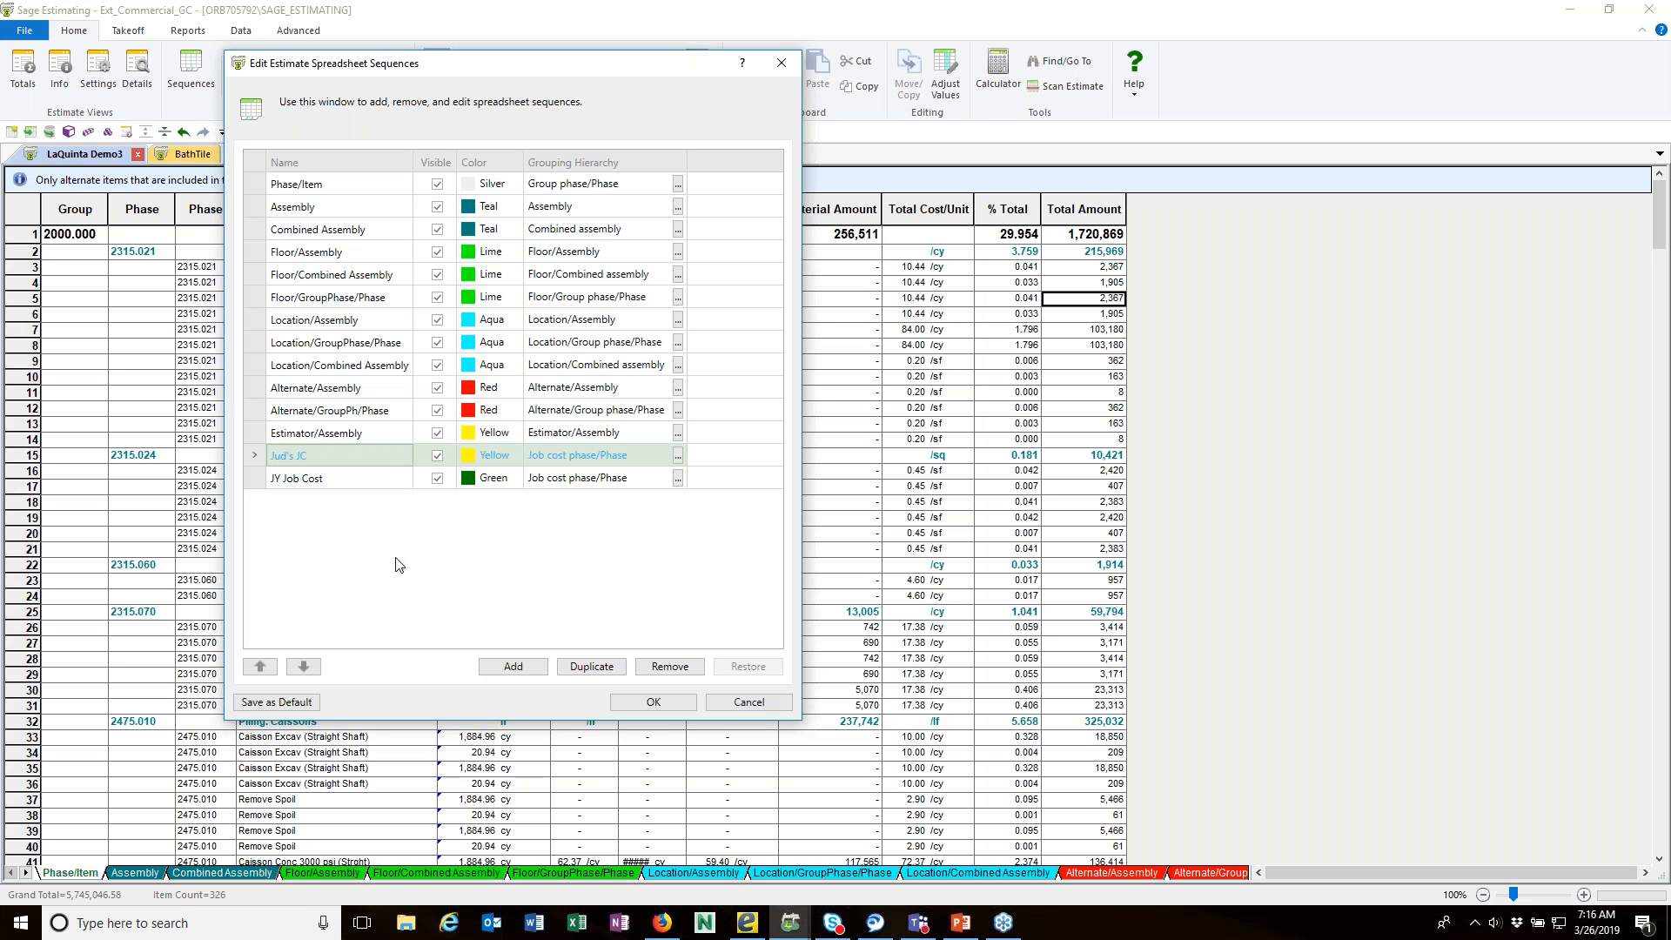
{"action": "left_click", "coordinate": [256, 486]}
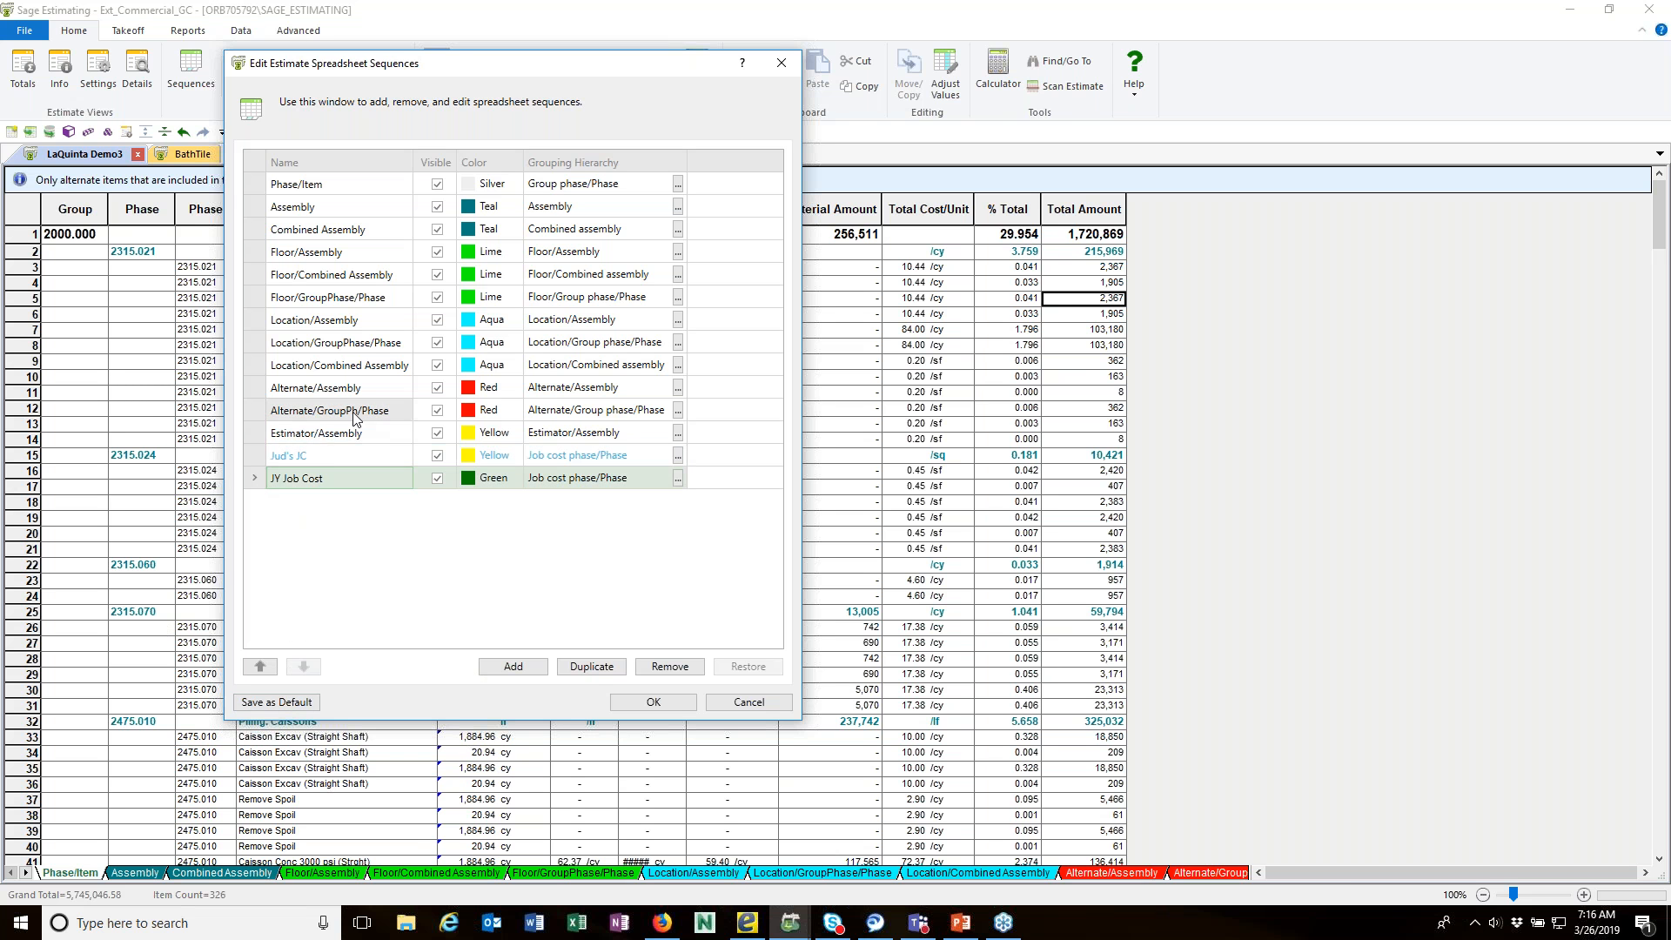
{"action": "left_click", "coordinate": [257, 188], "text": "shift"}
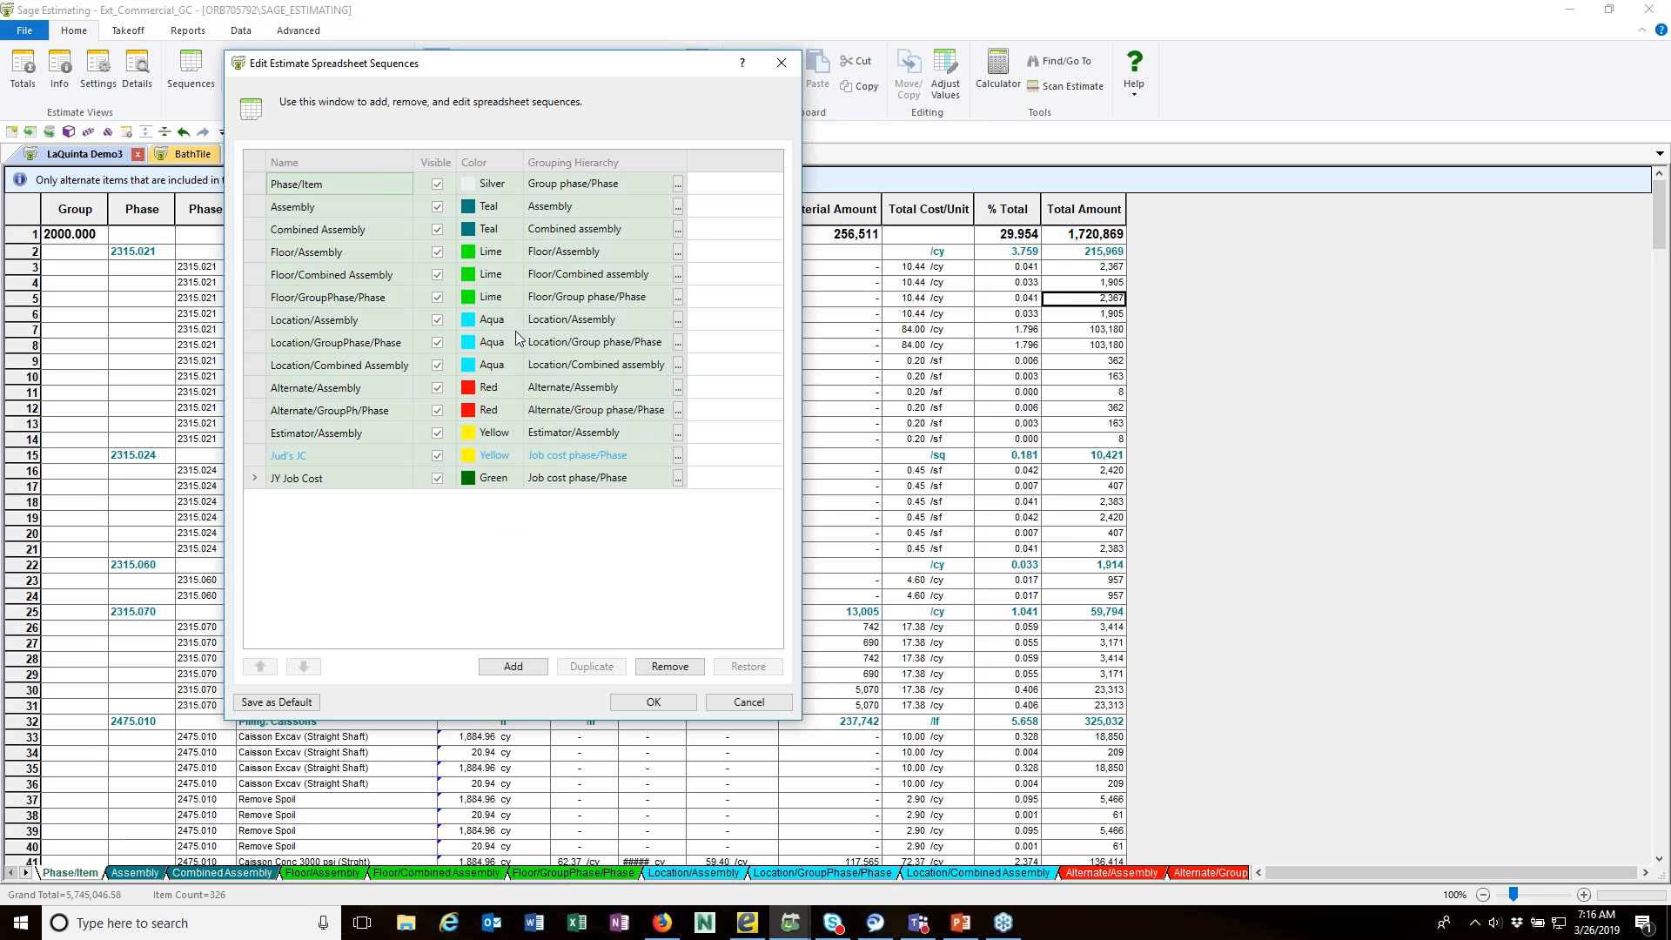
{"action": "left_click", "coordinate": [654, 702]}
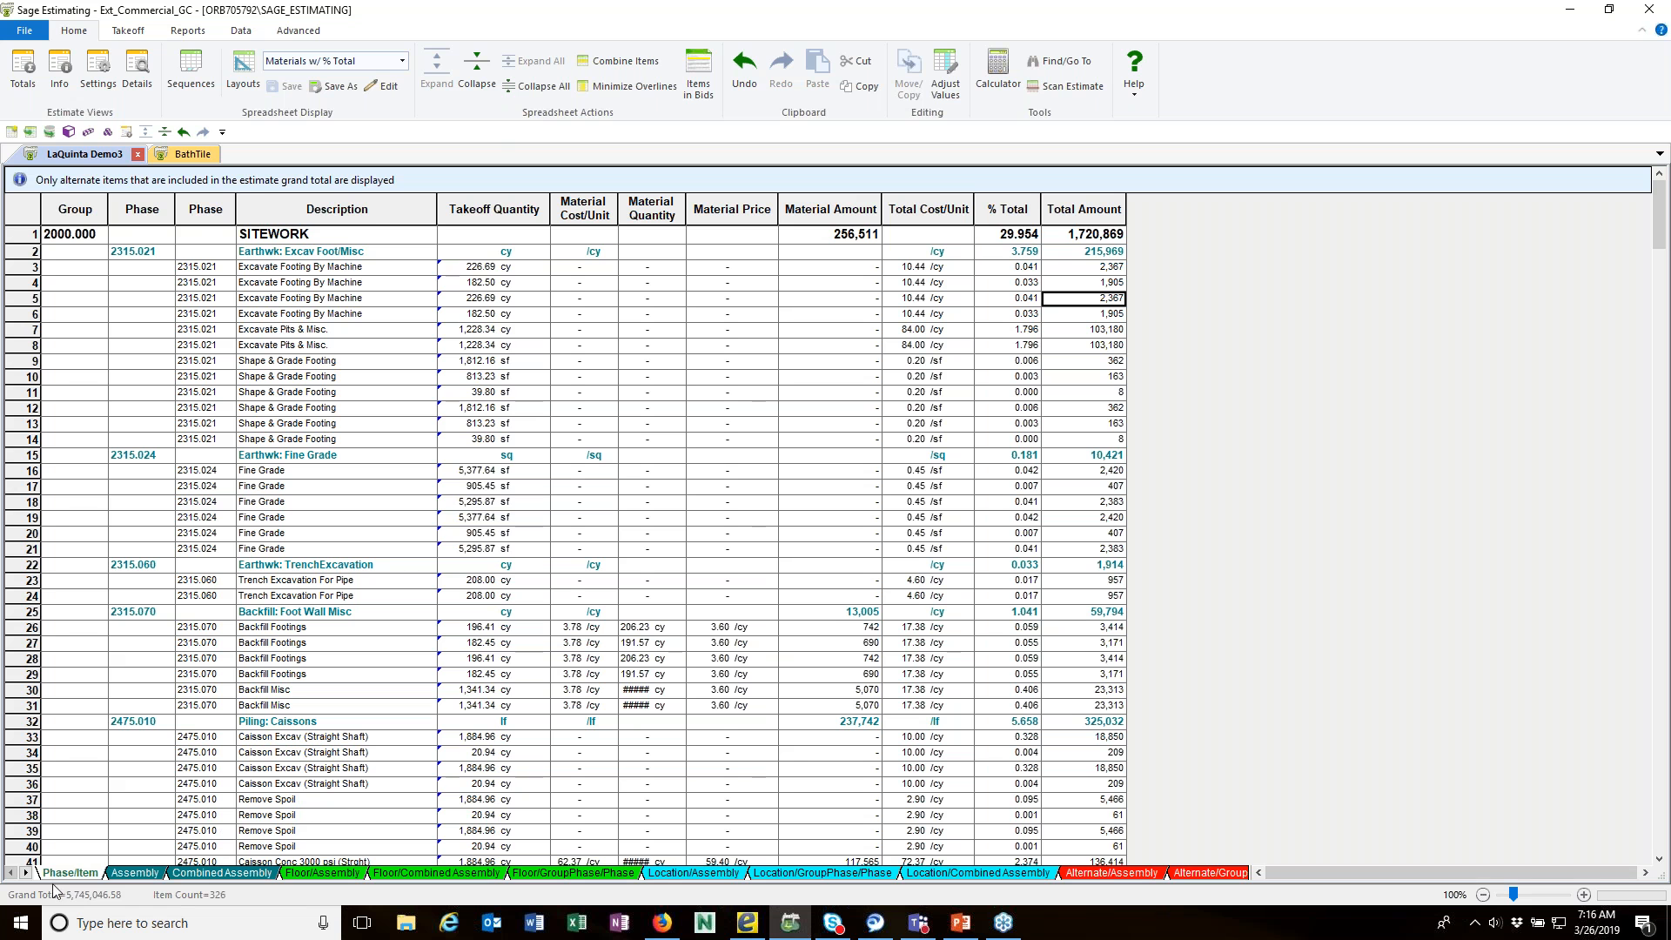
Step: Show the spreadsheet of the new yellow job cost sequence and apply the personal Totals layout to it
{"action": "left_click", "coordinate": [26, 873]}
{"action": "left_click", "coordinate": [26, 873]}
{"action": "left_click", "coordinate": [27, 873]}
{"action": "left_click", "coordinate": [26, 873]}
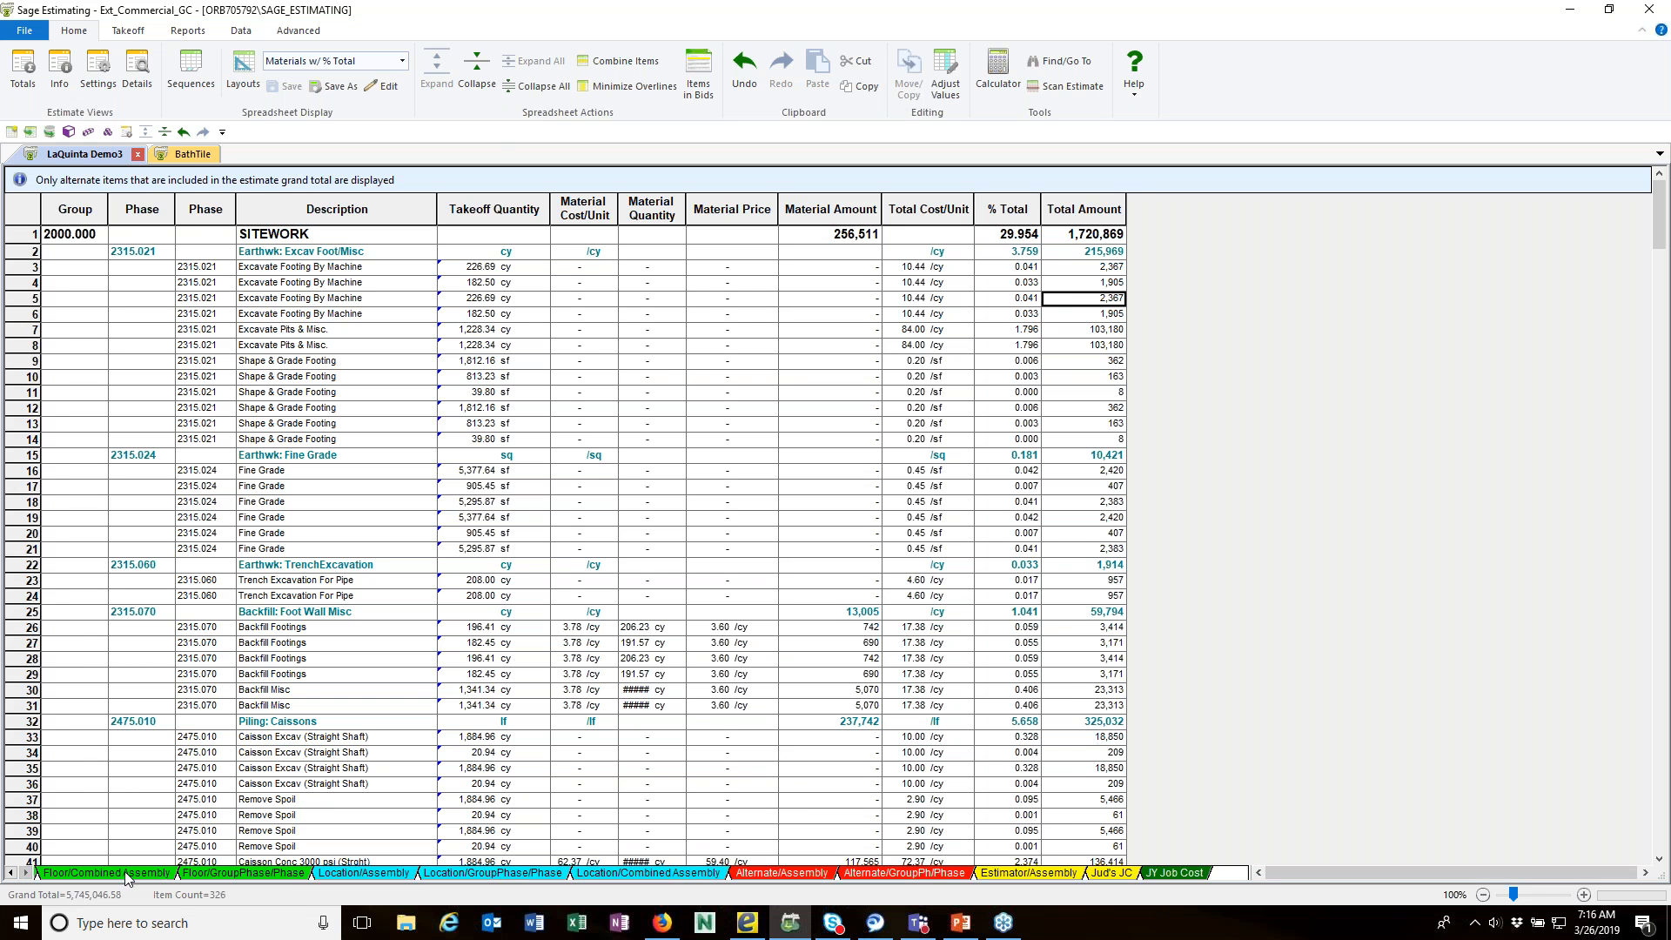
{"action": "left_click", "coordinate": [1114, 872]}
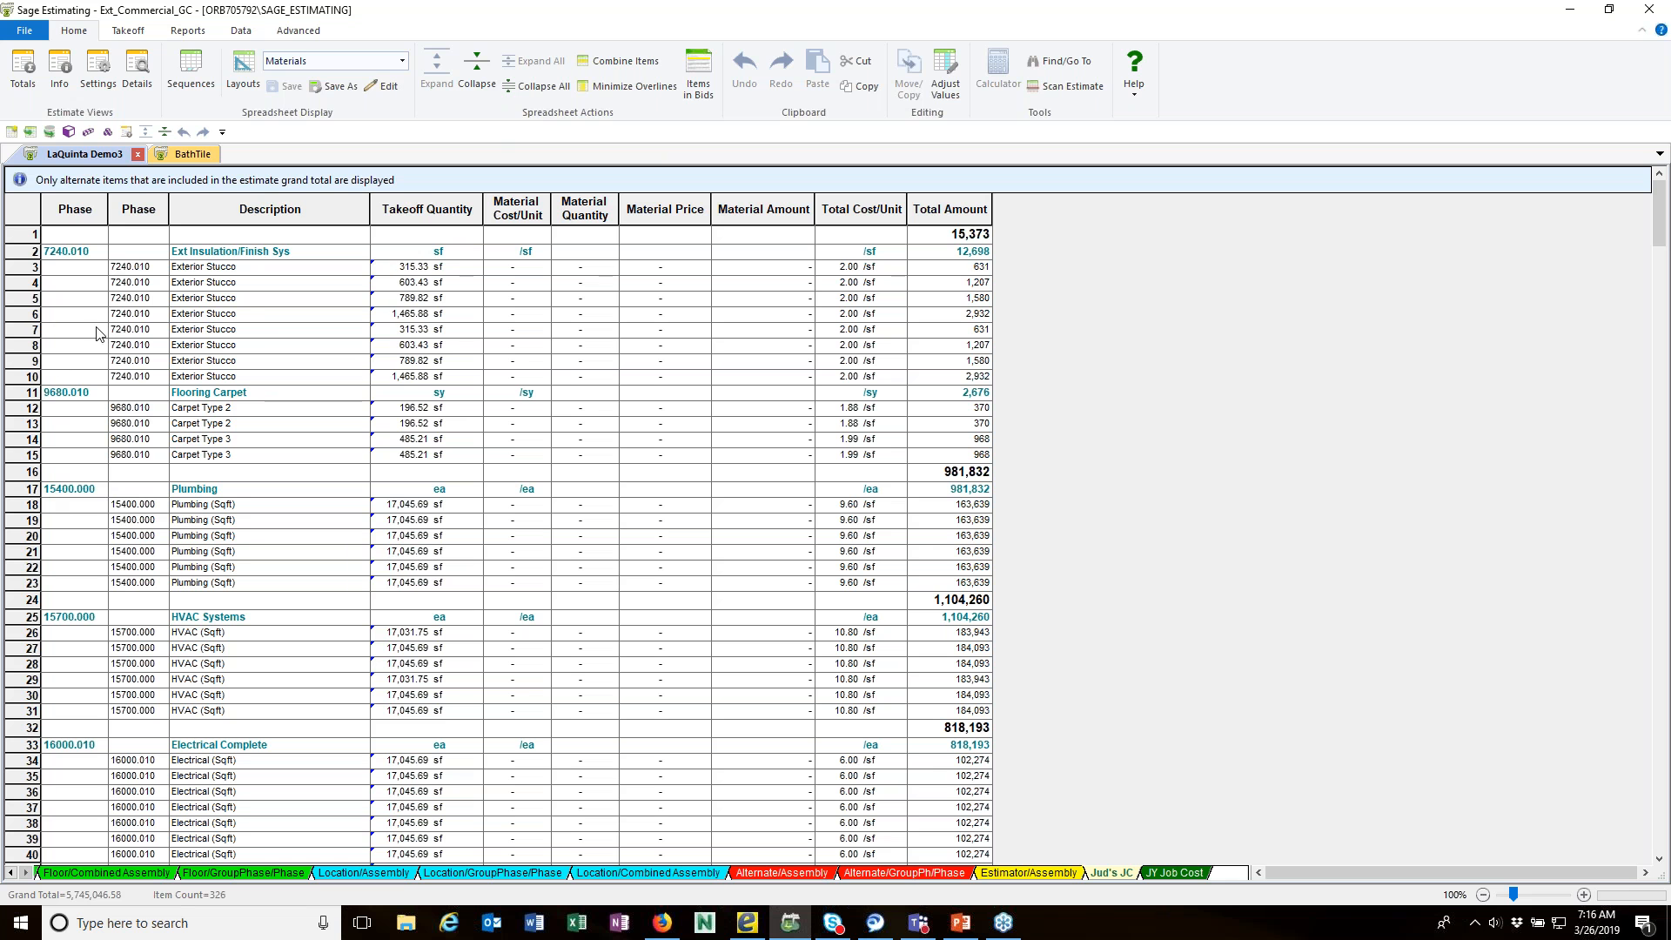
{"action": "left_click", "coordinate": [404, 61]}
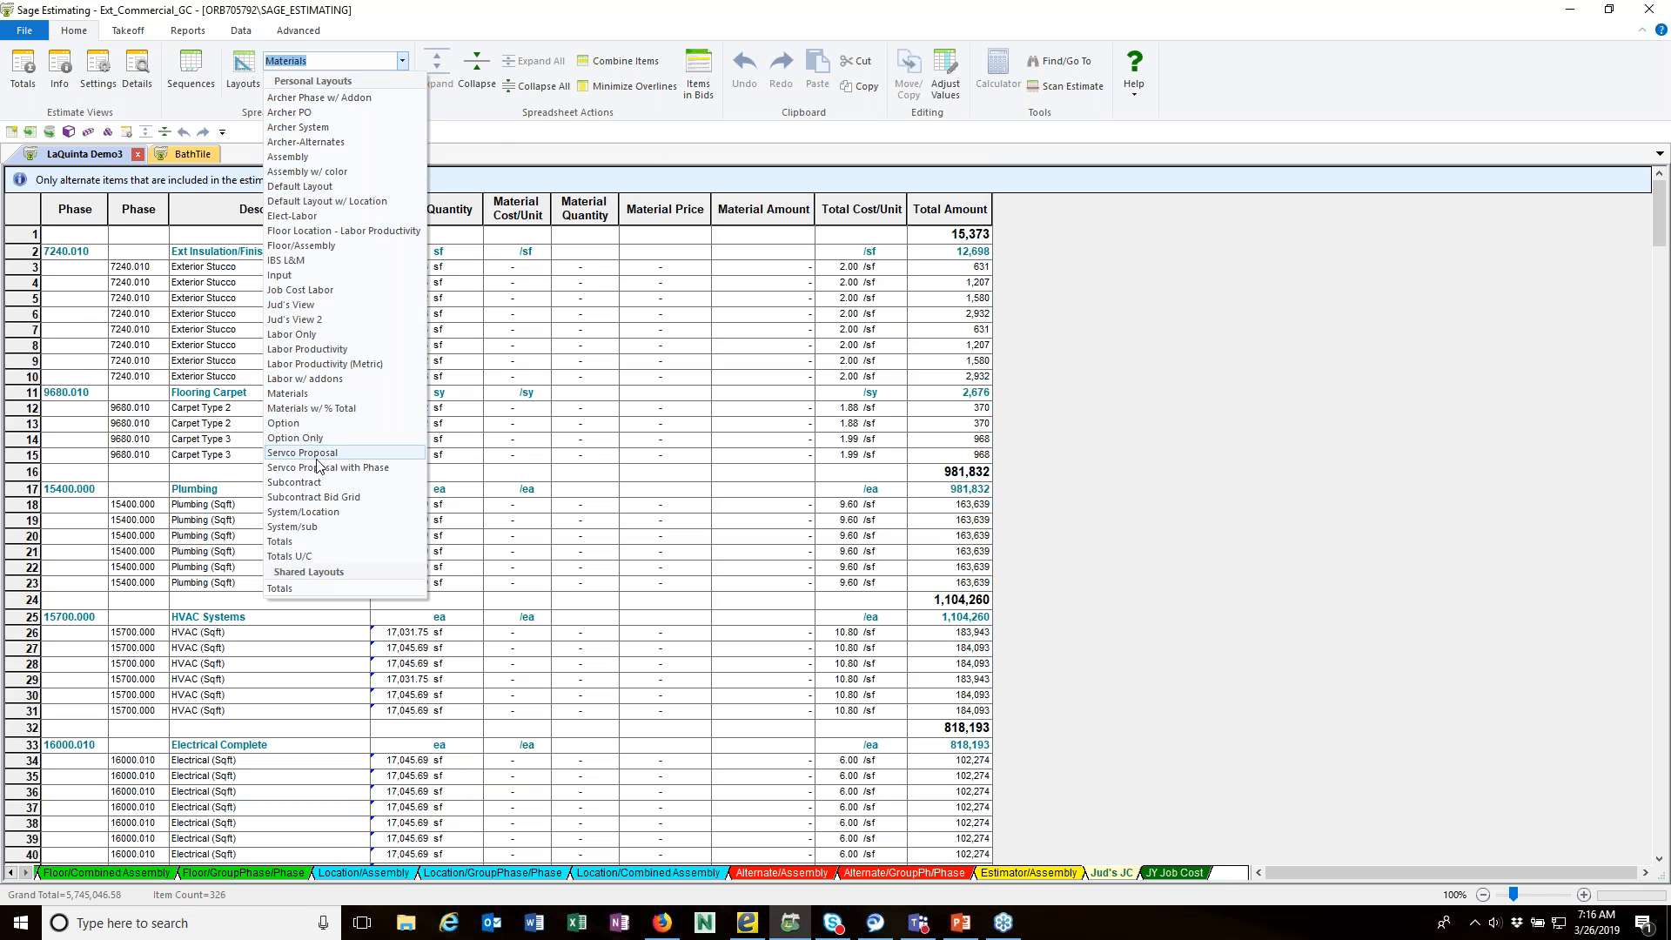
{"action": "left_click", "coordinate": [306, 543]}
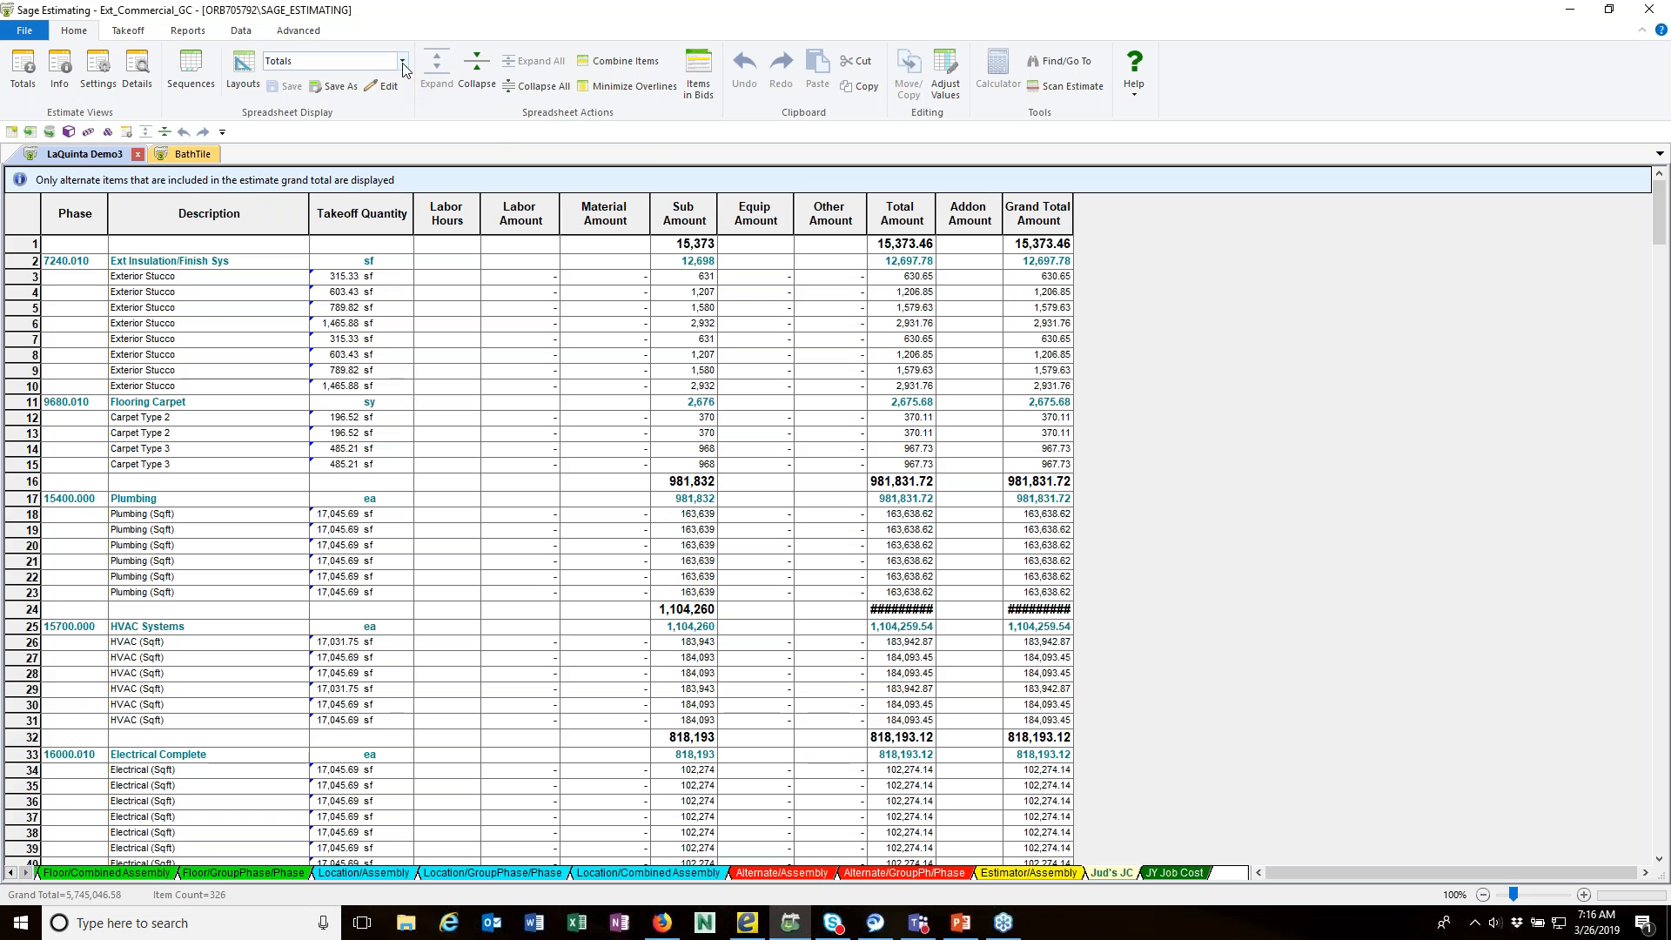
Step: Insert the Job Cost Phase (Overline) column ahead of the Phase column and look through the grouped rows
{"action": "right_click", "coordinate": [95, 218]}
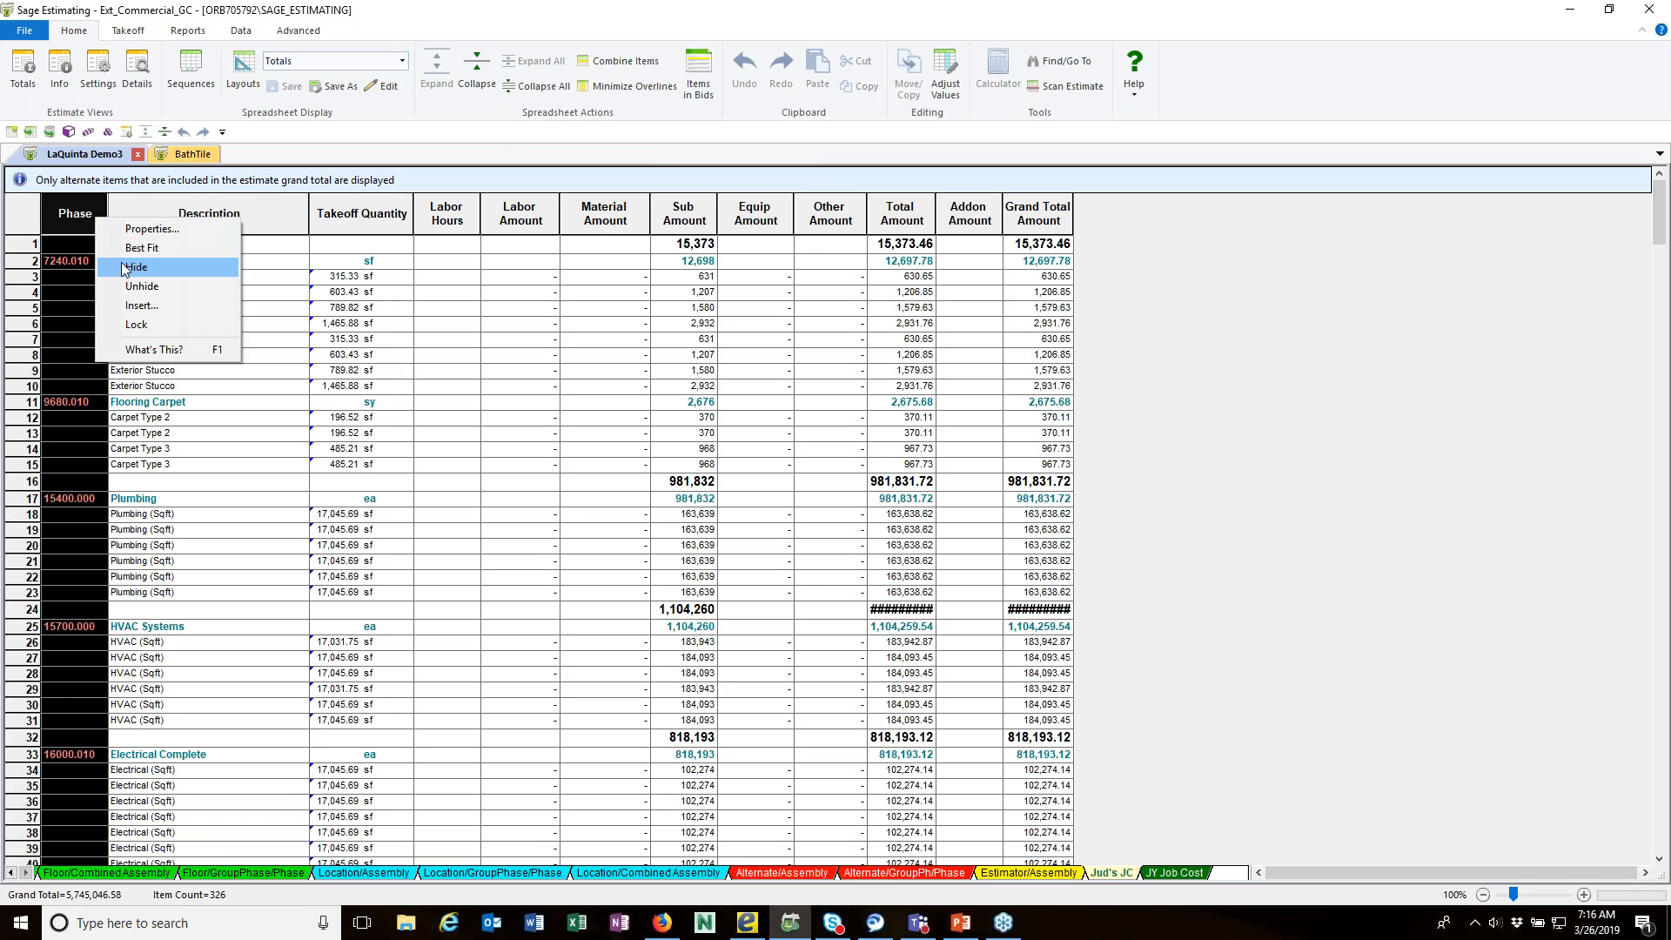
{"action": "left_click", "coordinate": [142, 305]}
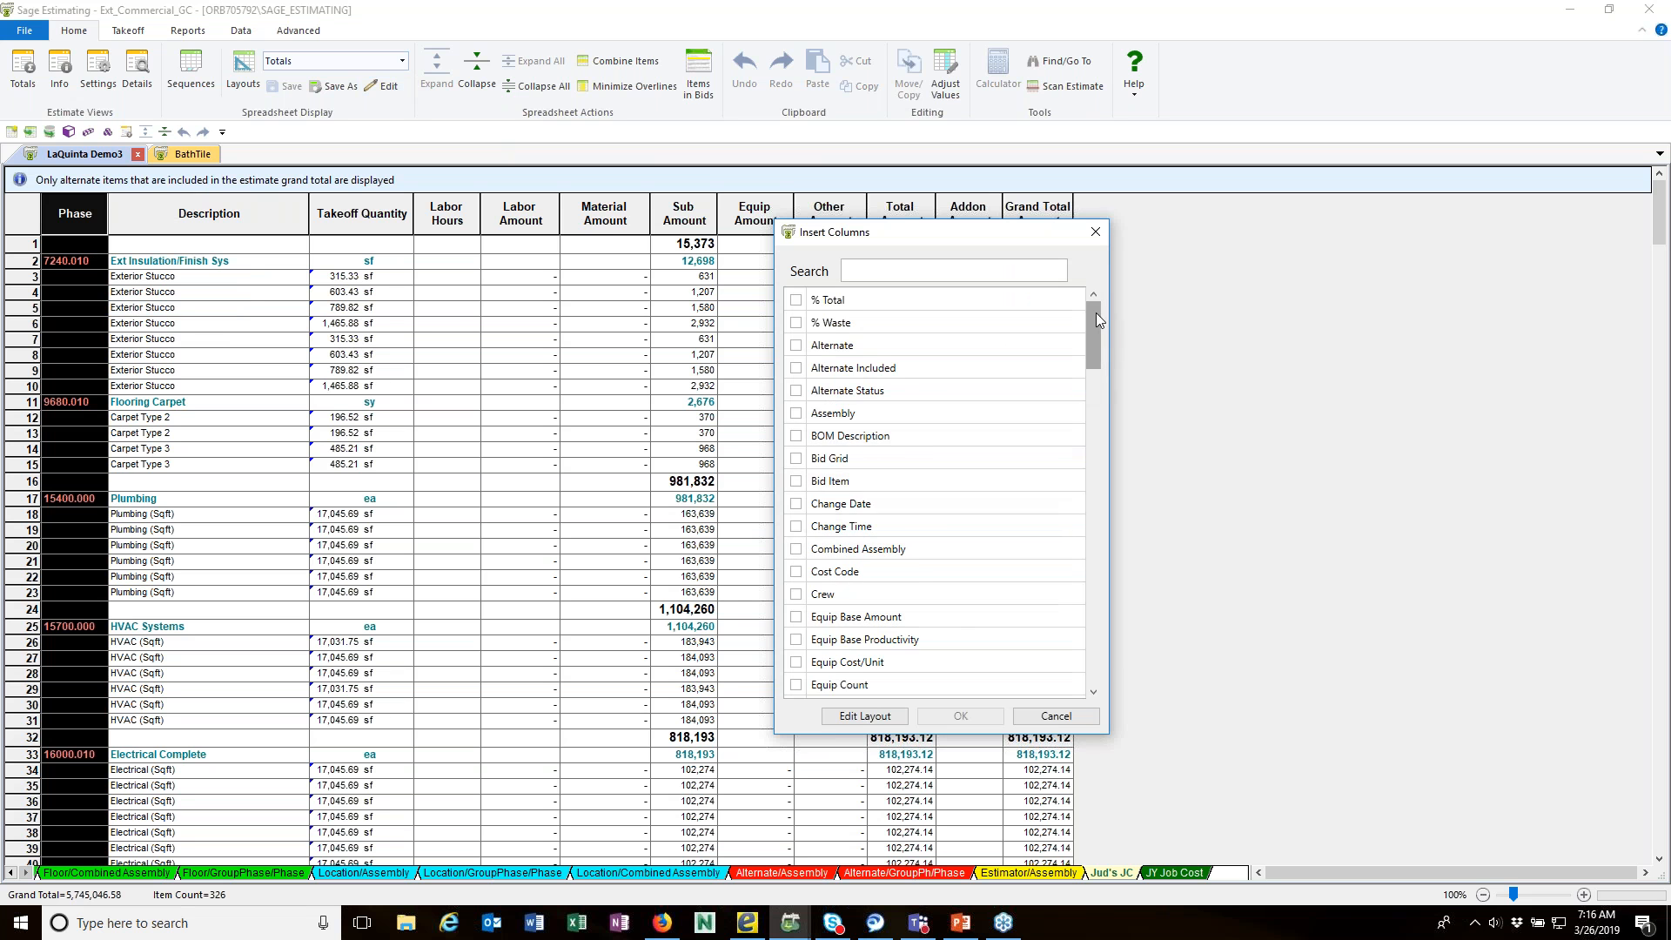
{"action": "left_click_drag", "start_coordinate": [1095, 320], "coordinate": [1083, 414]}
{"action": "left_click", "coordinate": [795, 544]}
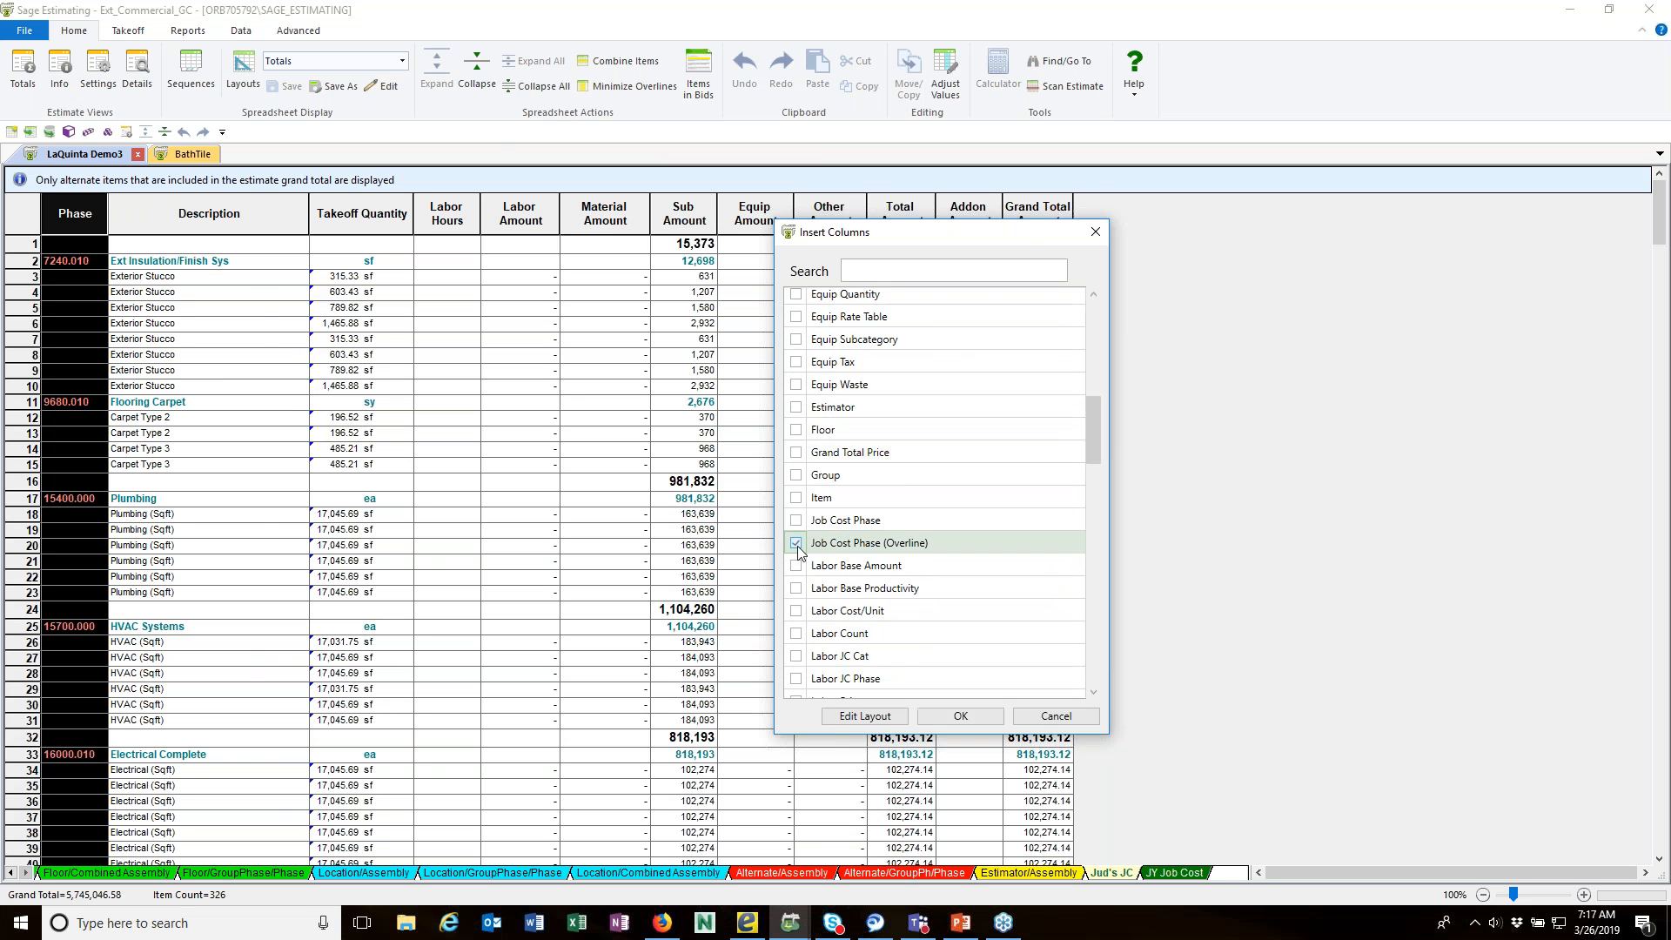
{"action": "left_click", "coordinate": [962, 715]}
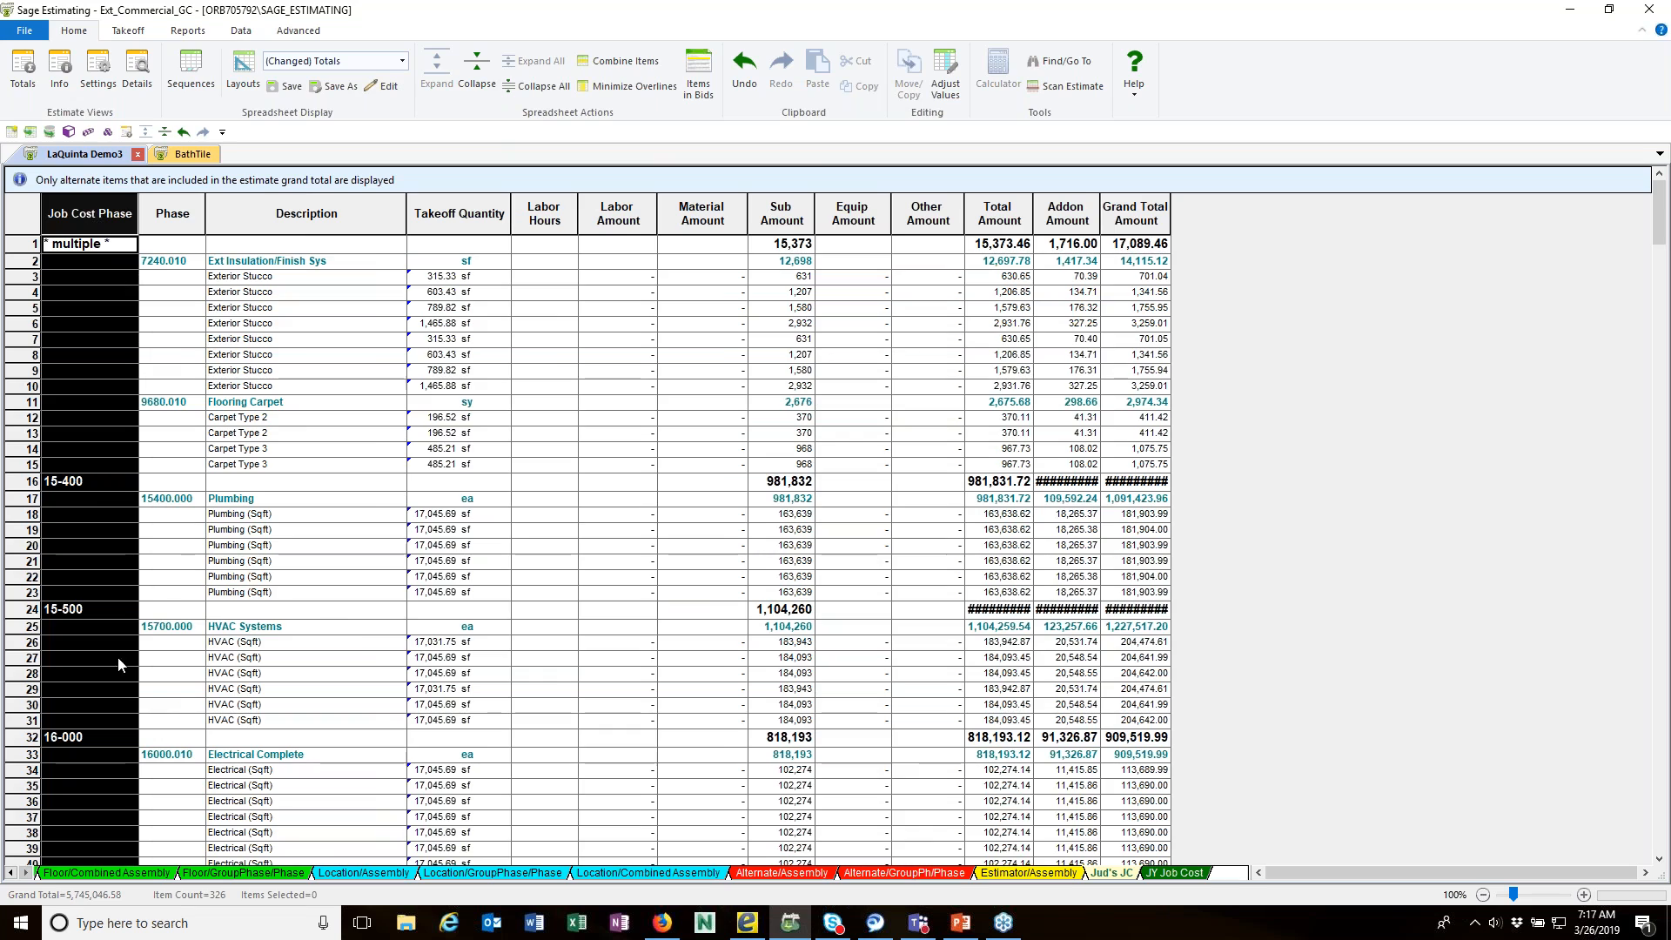
{"action": "scroll", "coordinate": [192, 514], "scroll_direction": "down", "scroll_amount": 7}
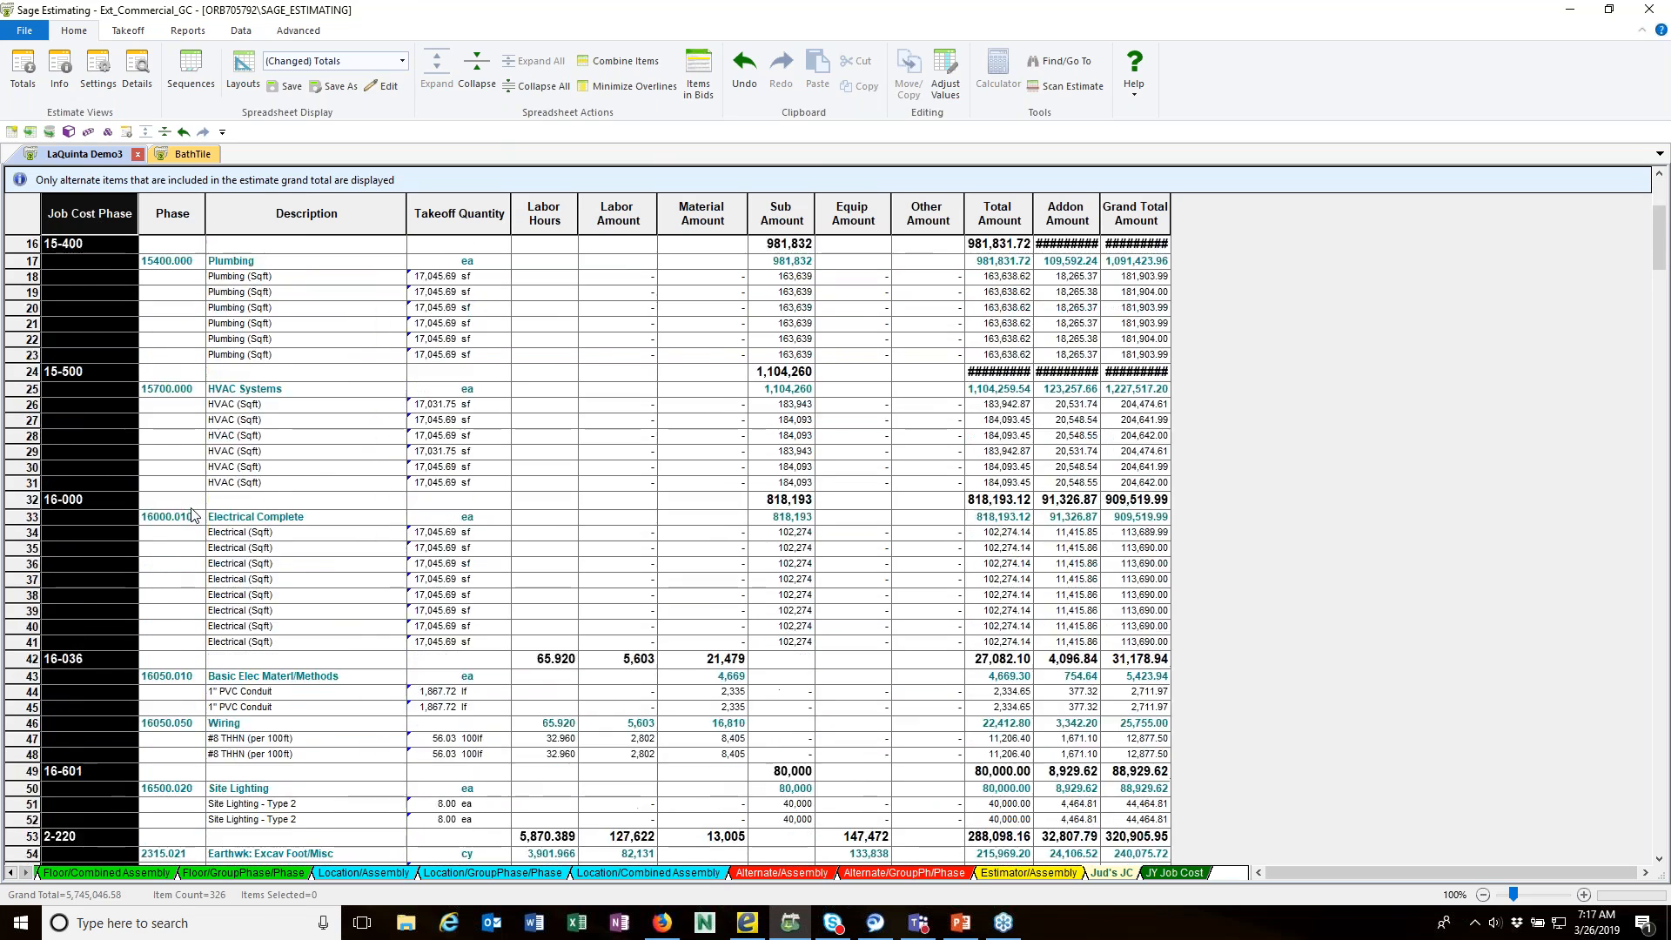
{"action": "scroll", "coordinate": [192, 514], "scroll_direction": "down", "scroll_amount": 7}
{"action": "scroll", "coordinate": [311, 340], "scroll_direction": "up", "scroll_amount": 11}
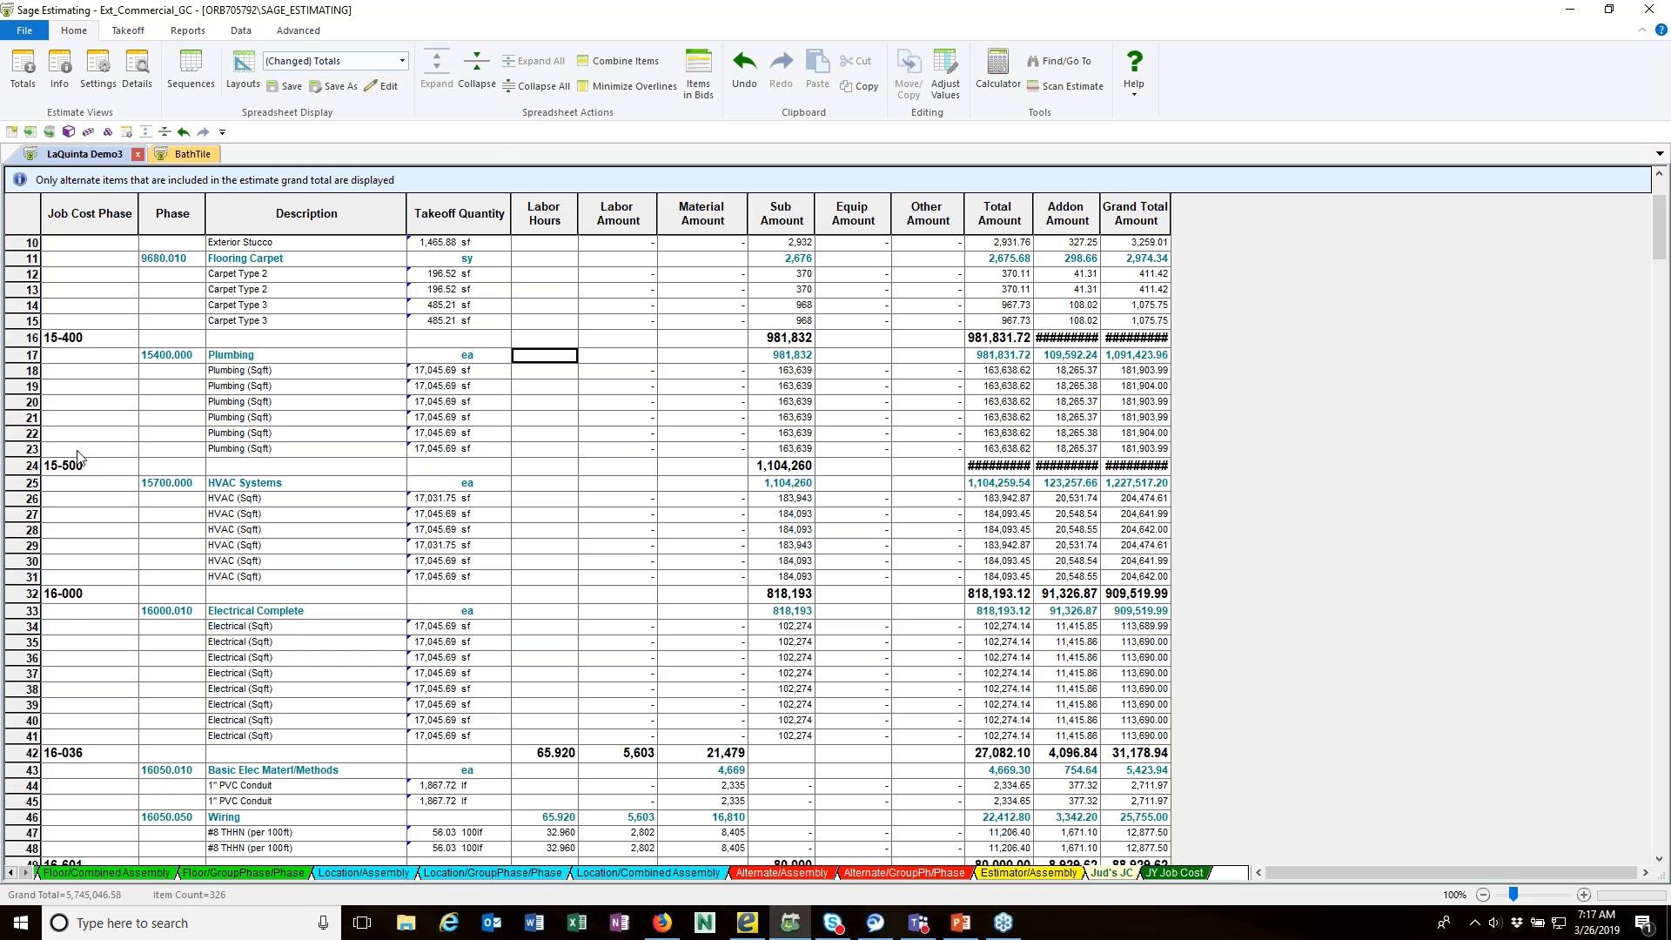
Step: Return to the Phase/Item spreadsheet and look over the commands for its sequence without choosing one
{"action": "left_click", "coordinate": [11, 873]}
{"action": "left_click", "coordinate": [11, 874]}
{"action": "left_click", "coordinate": [11, 873]}
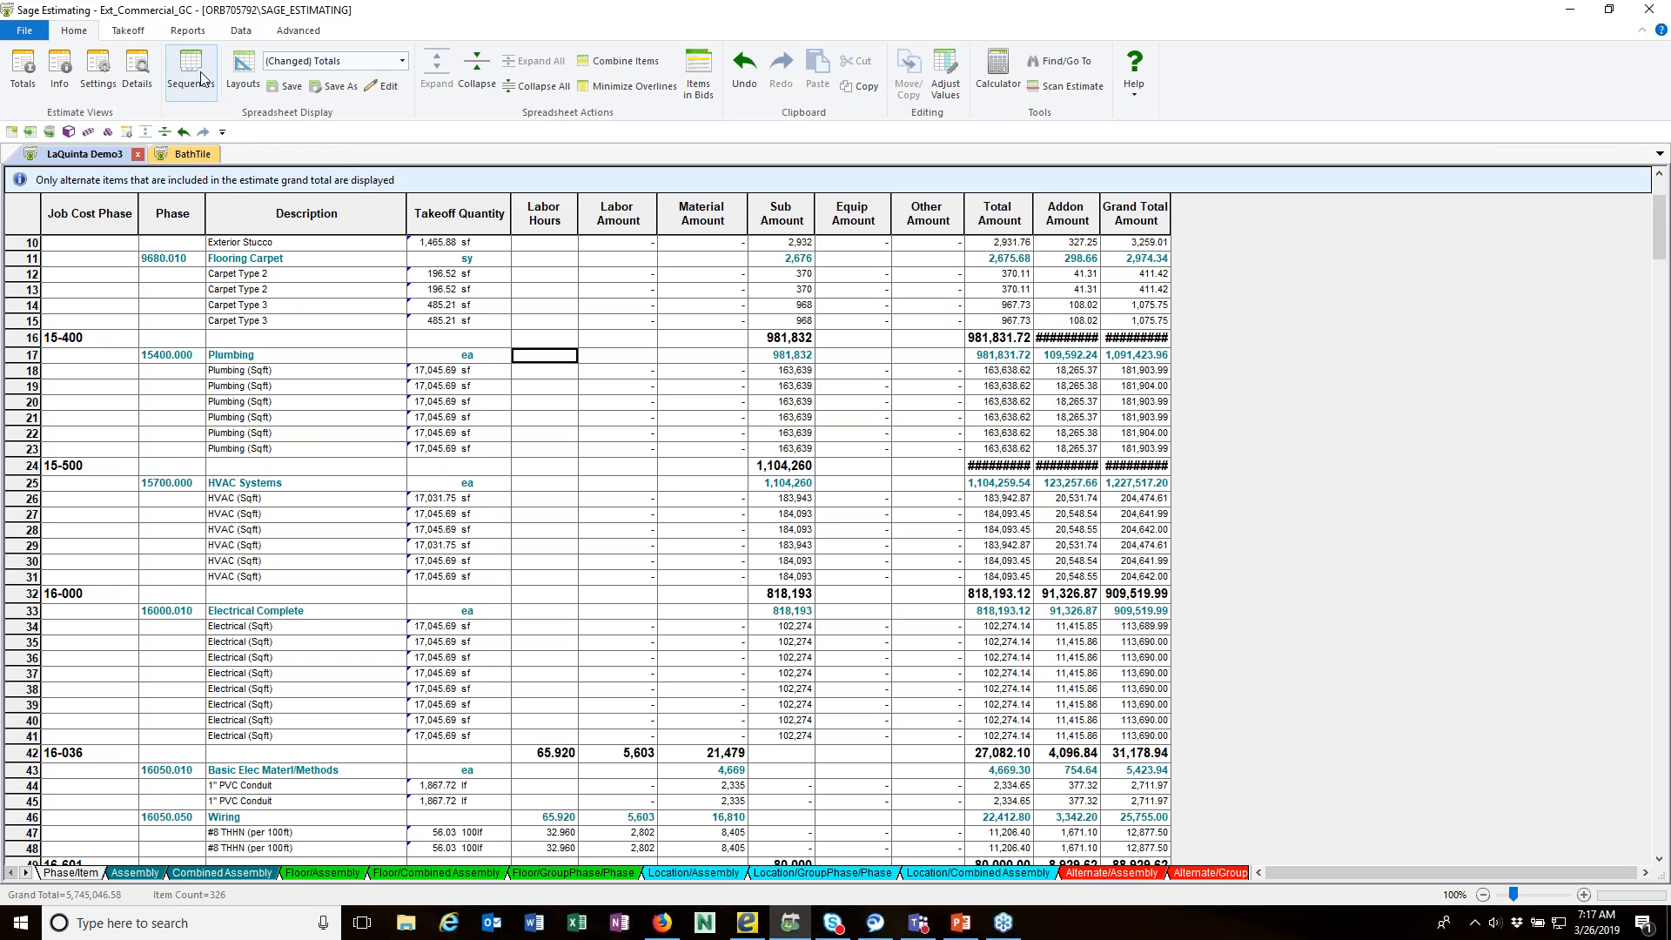
{"action": "right_click", "coordinate": [87, 873]}
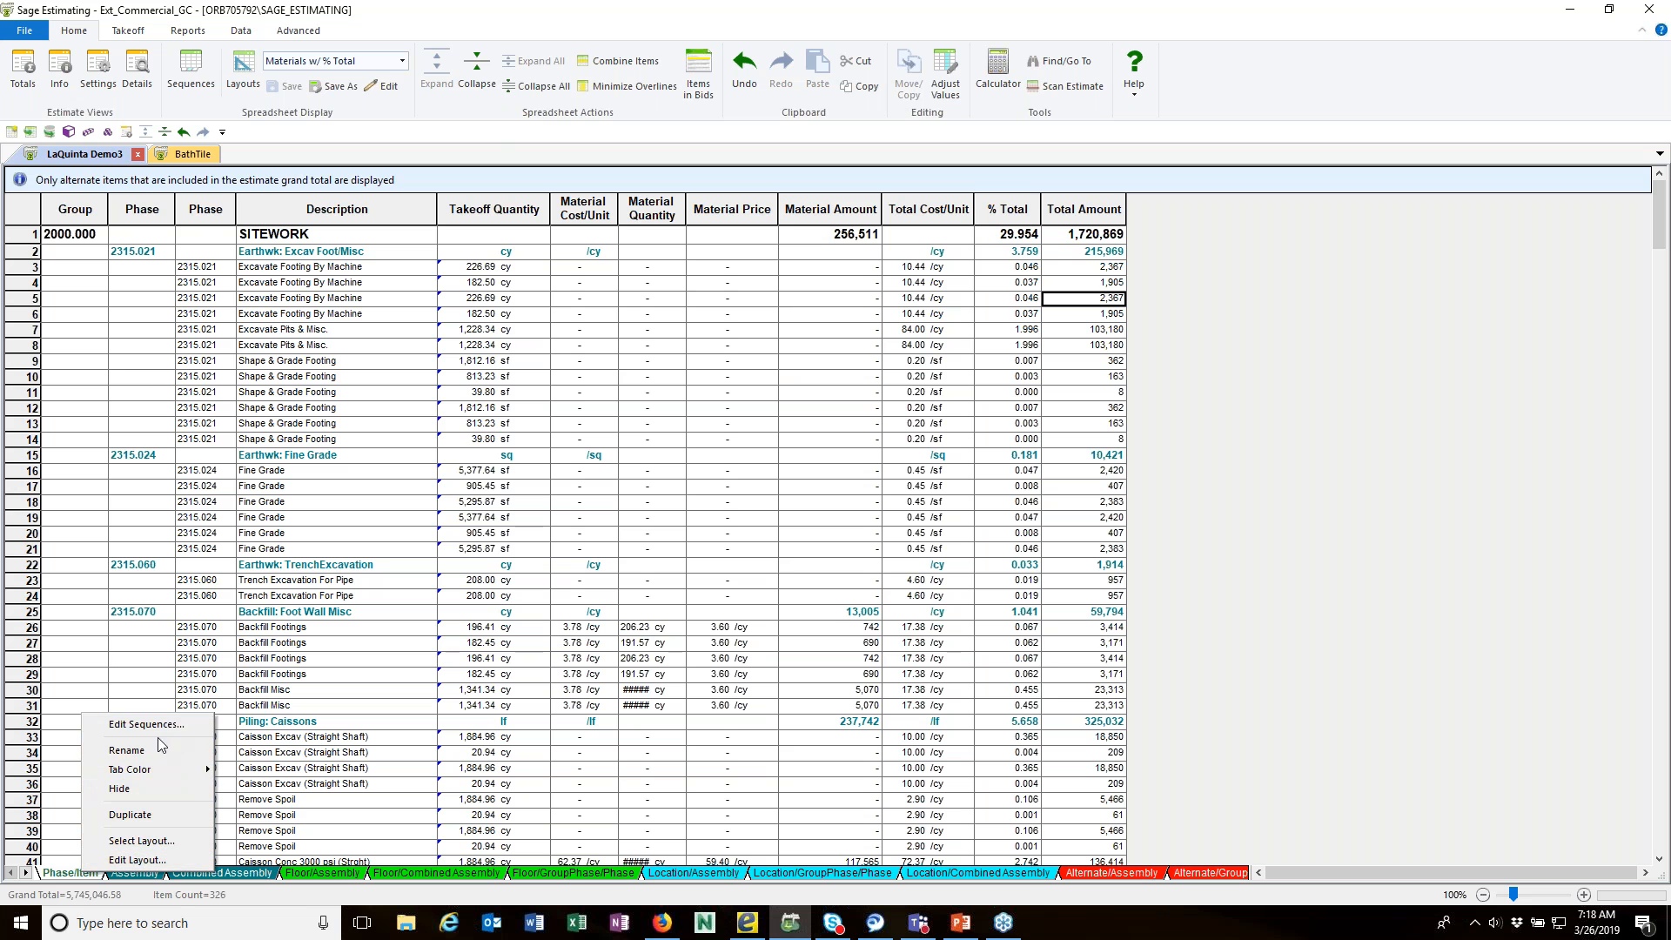
{"action": "mouse_move", "coordinate": [148, 776]}
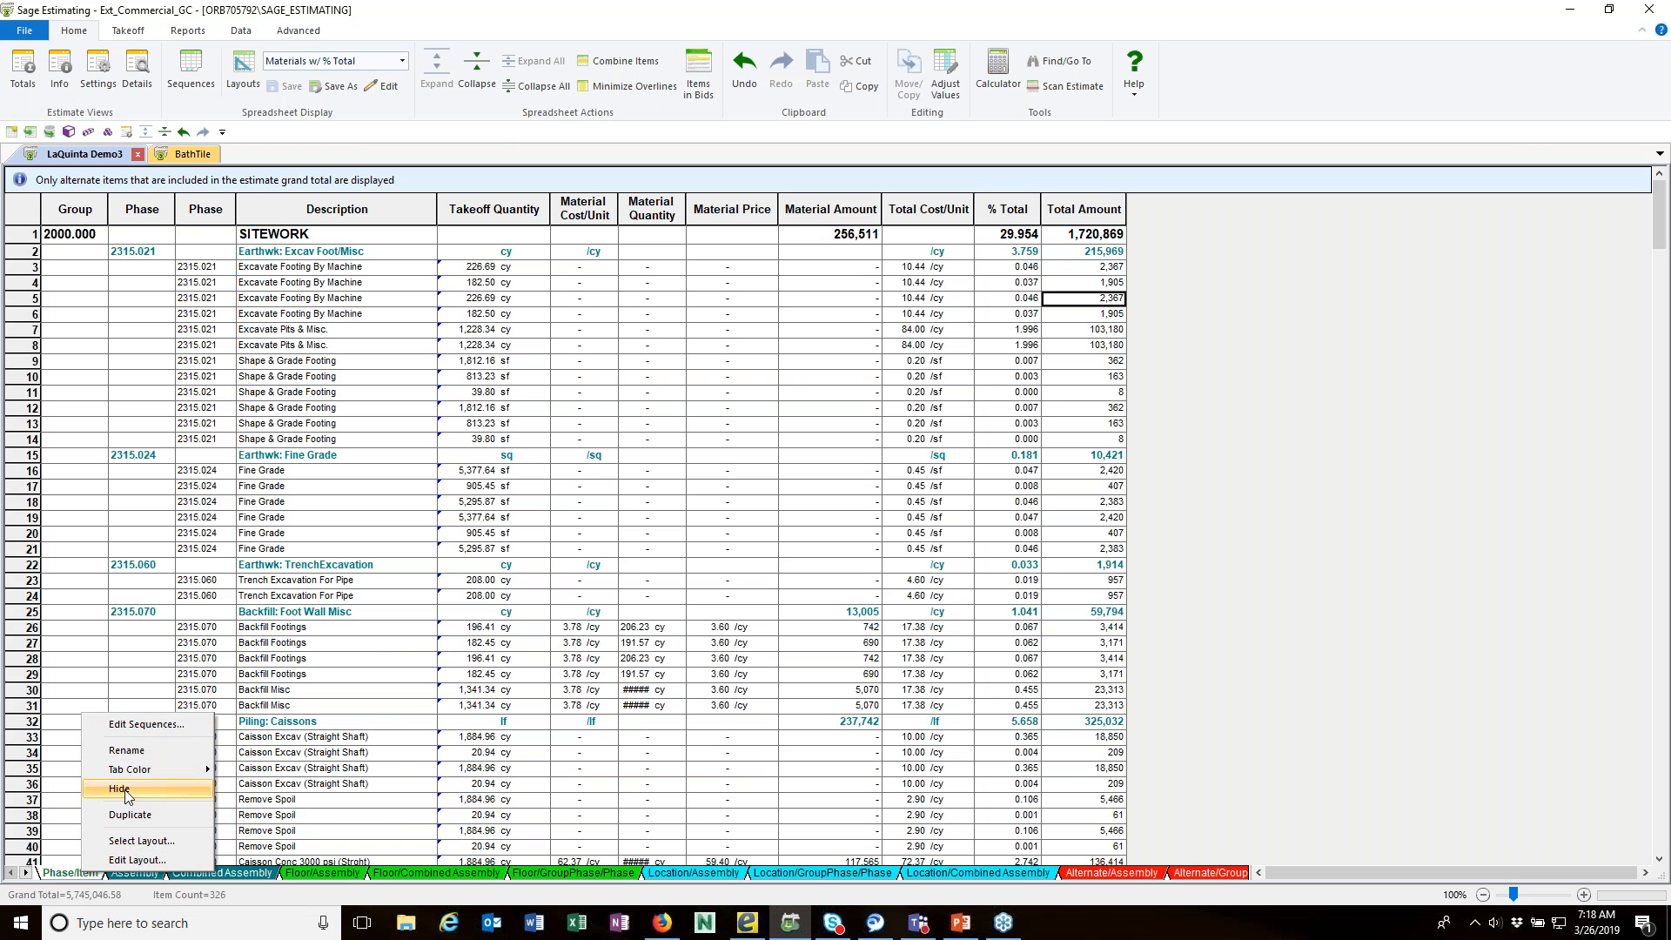
{"action": "left_click", "coordinate": [1180, 699]}
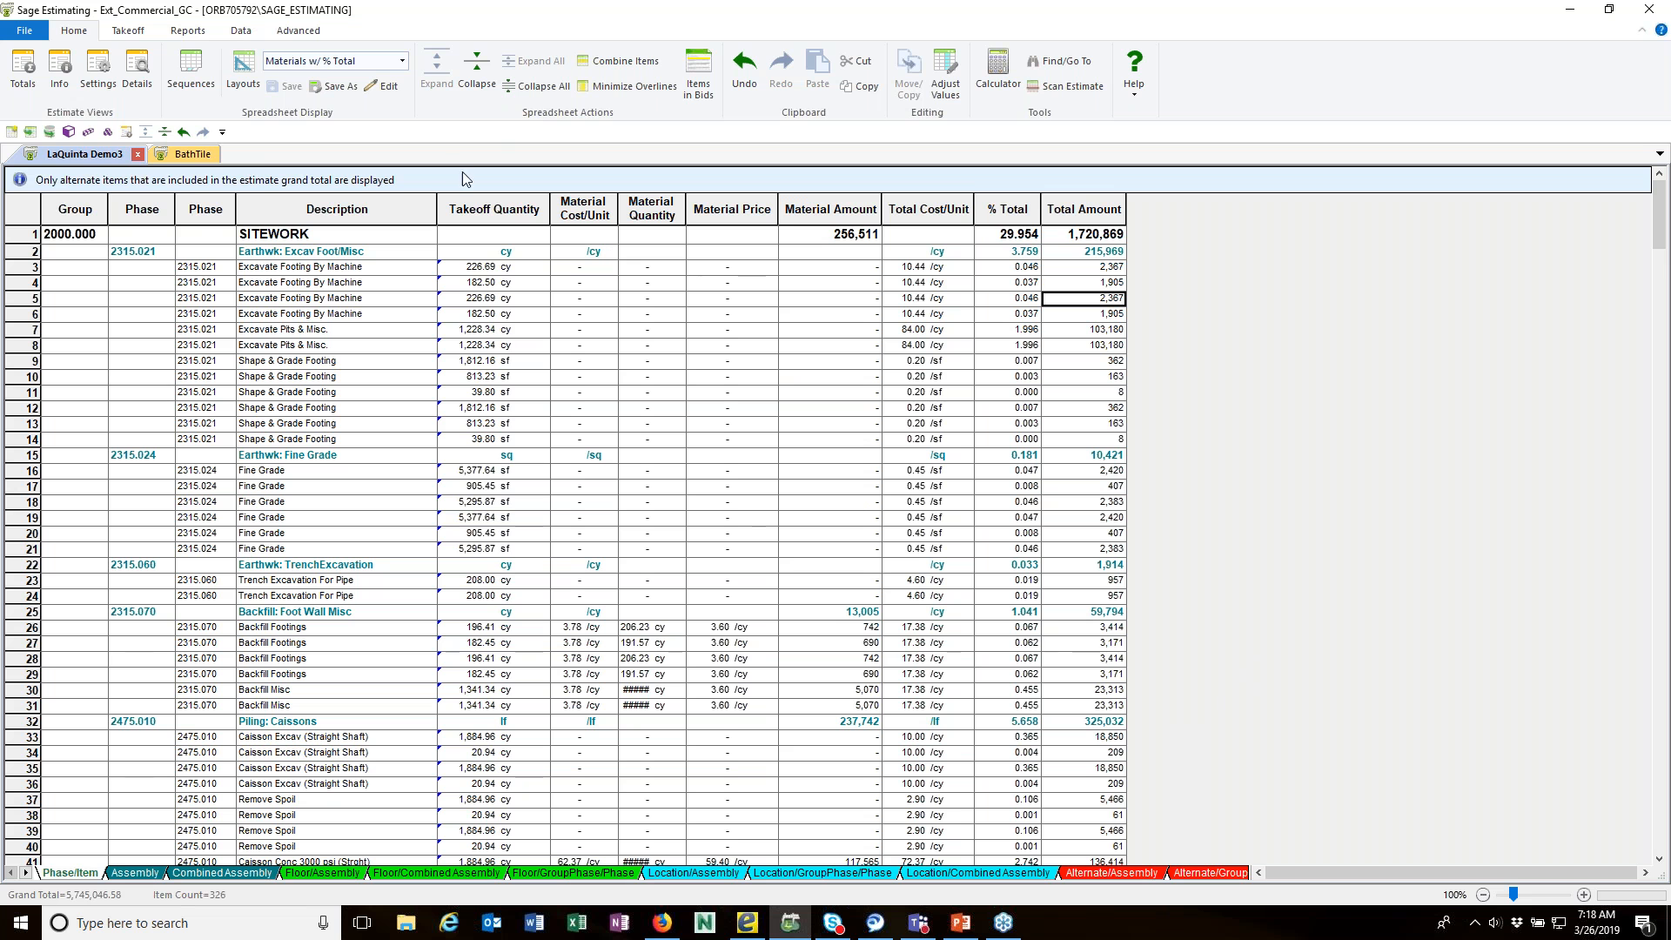
Step: Turn on quantity conversion to Metric in the estimate settings and accept the change
{"action": "left_click", "coordinate": [101, 85]}
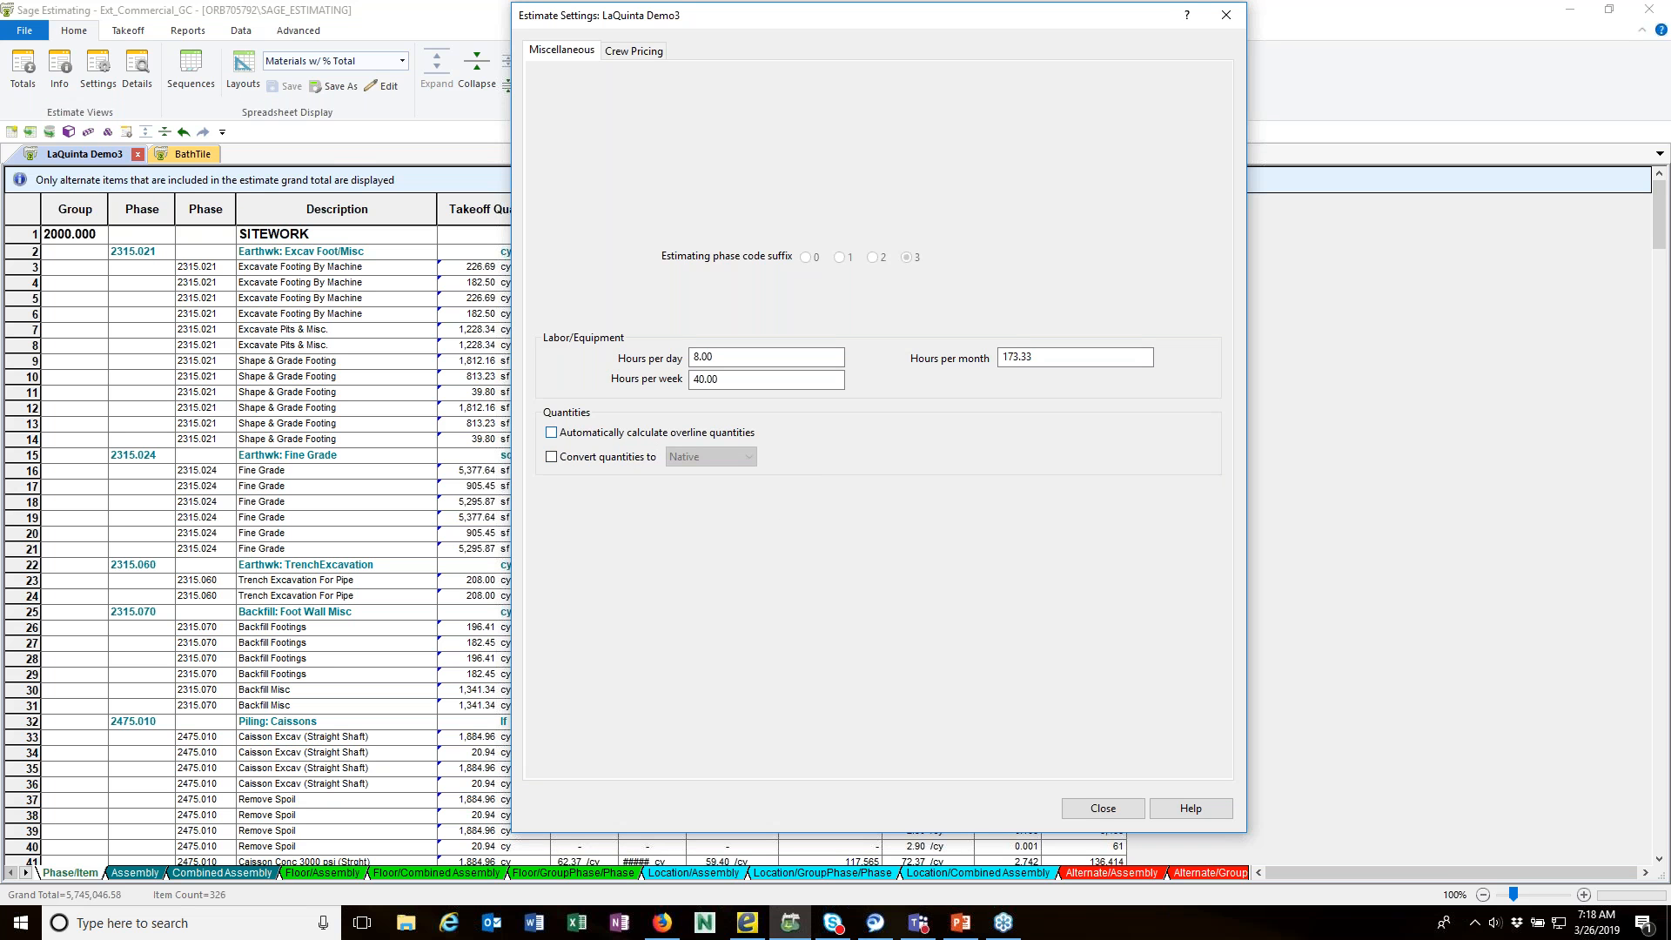
{"action": "left_click", "coordinate": [552, 458]}
{"action": "left_click", "coordinate": [744, 465]}
{"action": "left_click", "coordinate": [726, 502]}
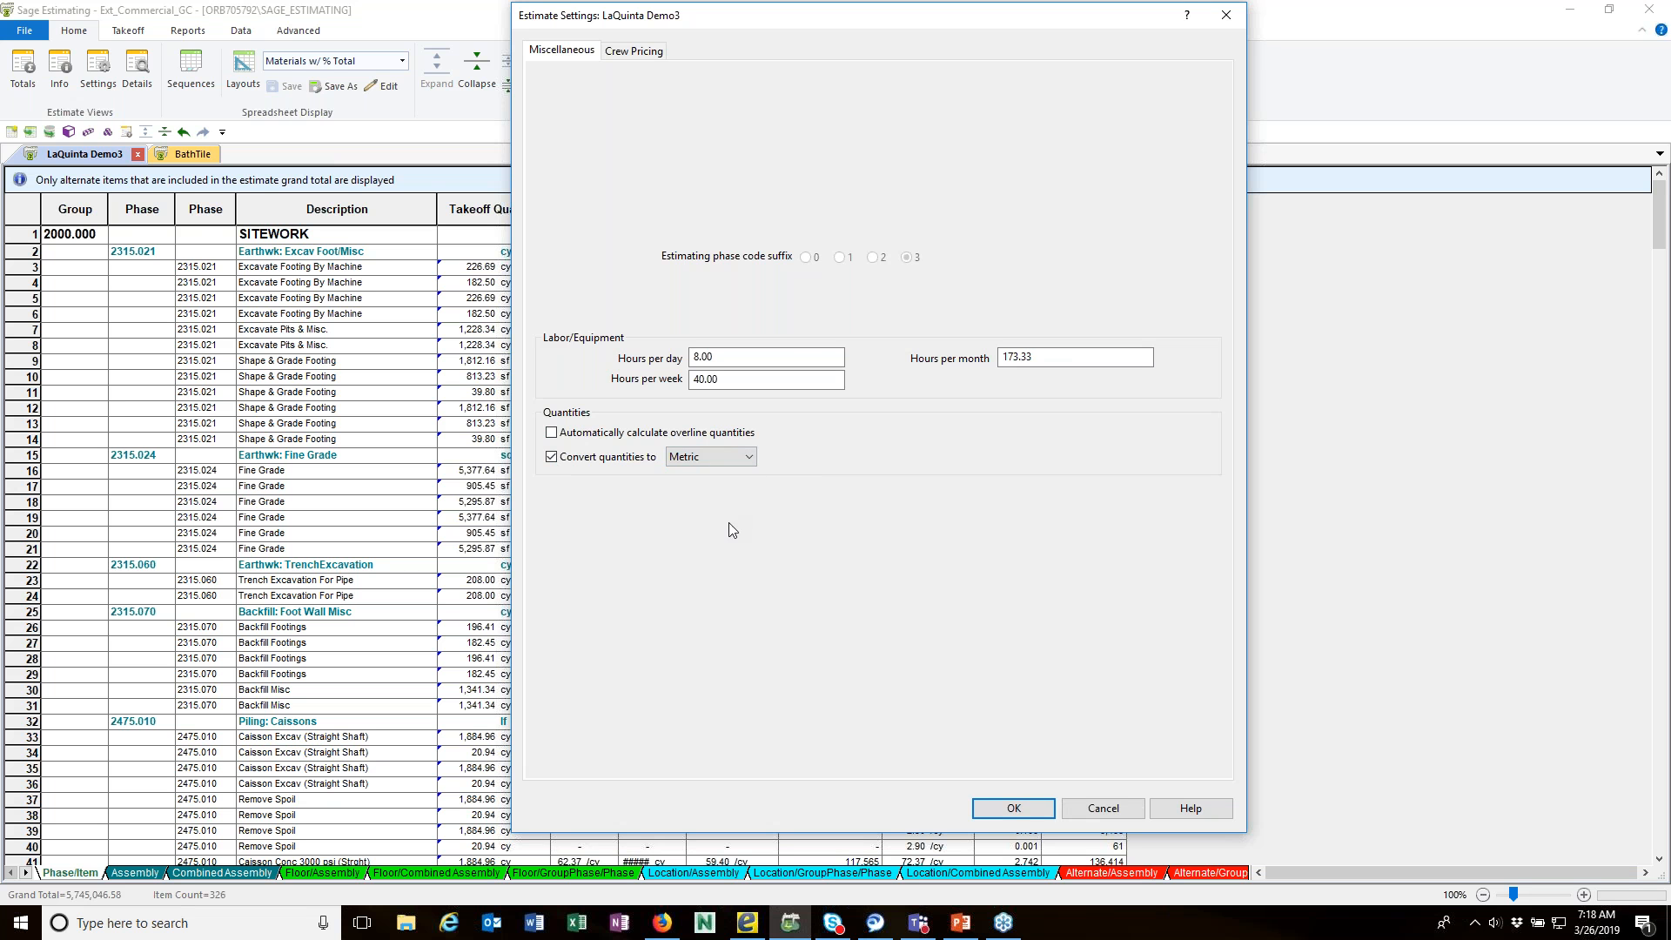
{"action": "left_click", "coordinate": [1015, 810]}
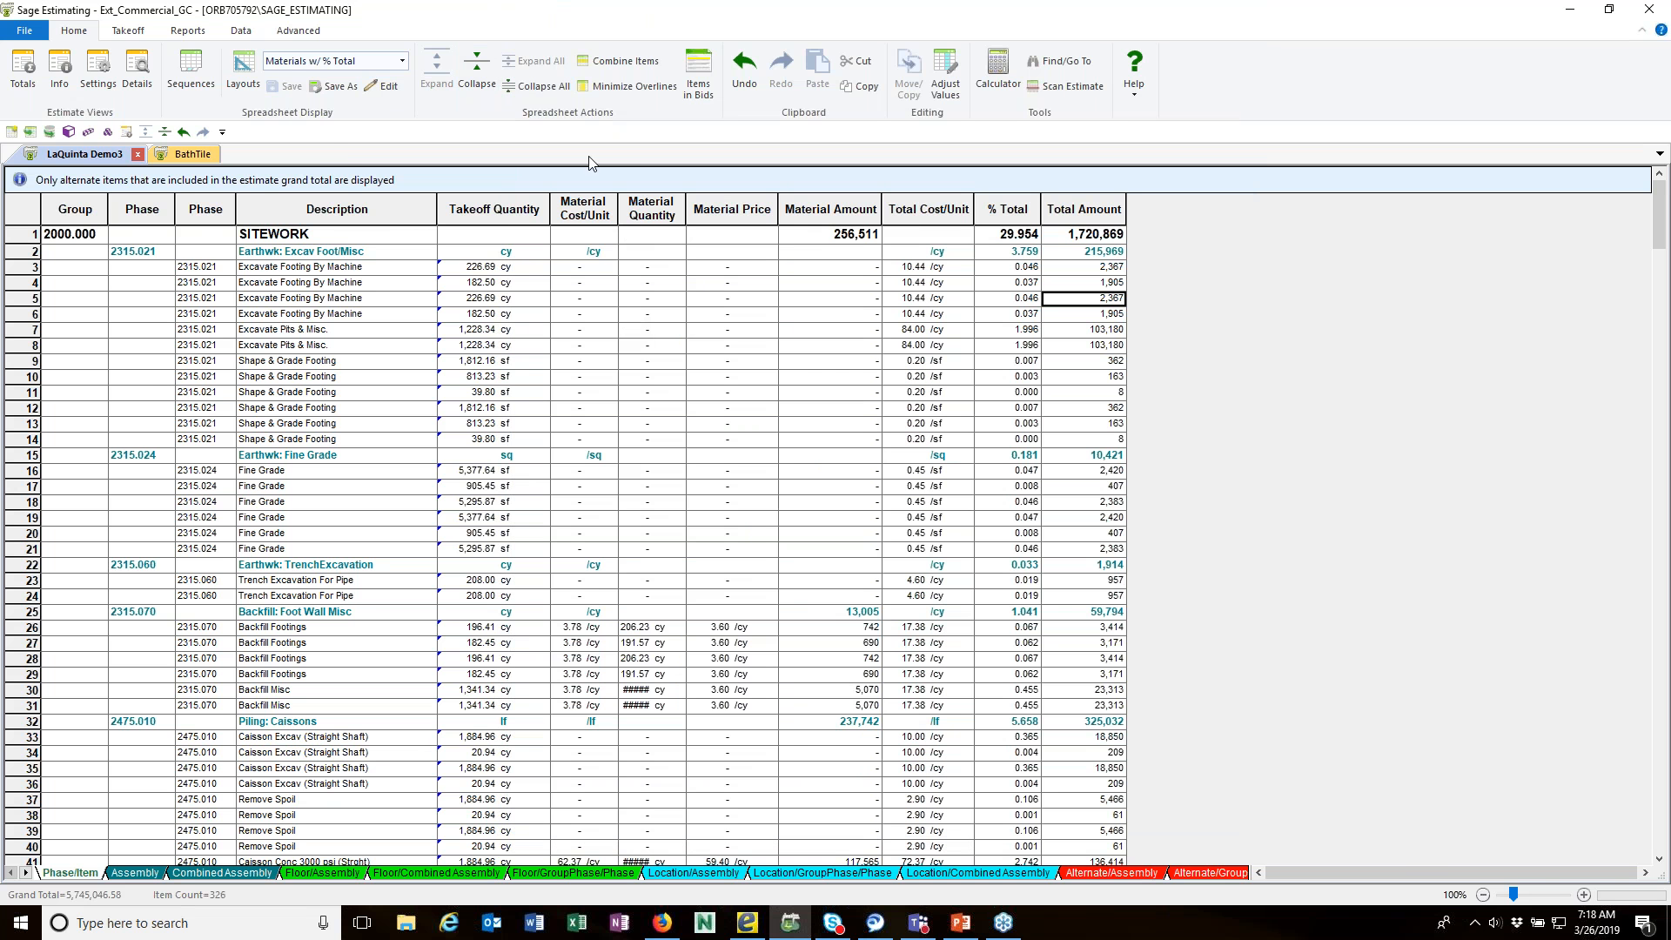
Step: Apply the Labor Productivity (Metric) layout to the Phase/Item spreadsheet
{"action": "left_click", "coordinate": [402, 61]}
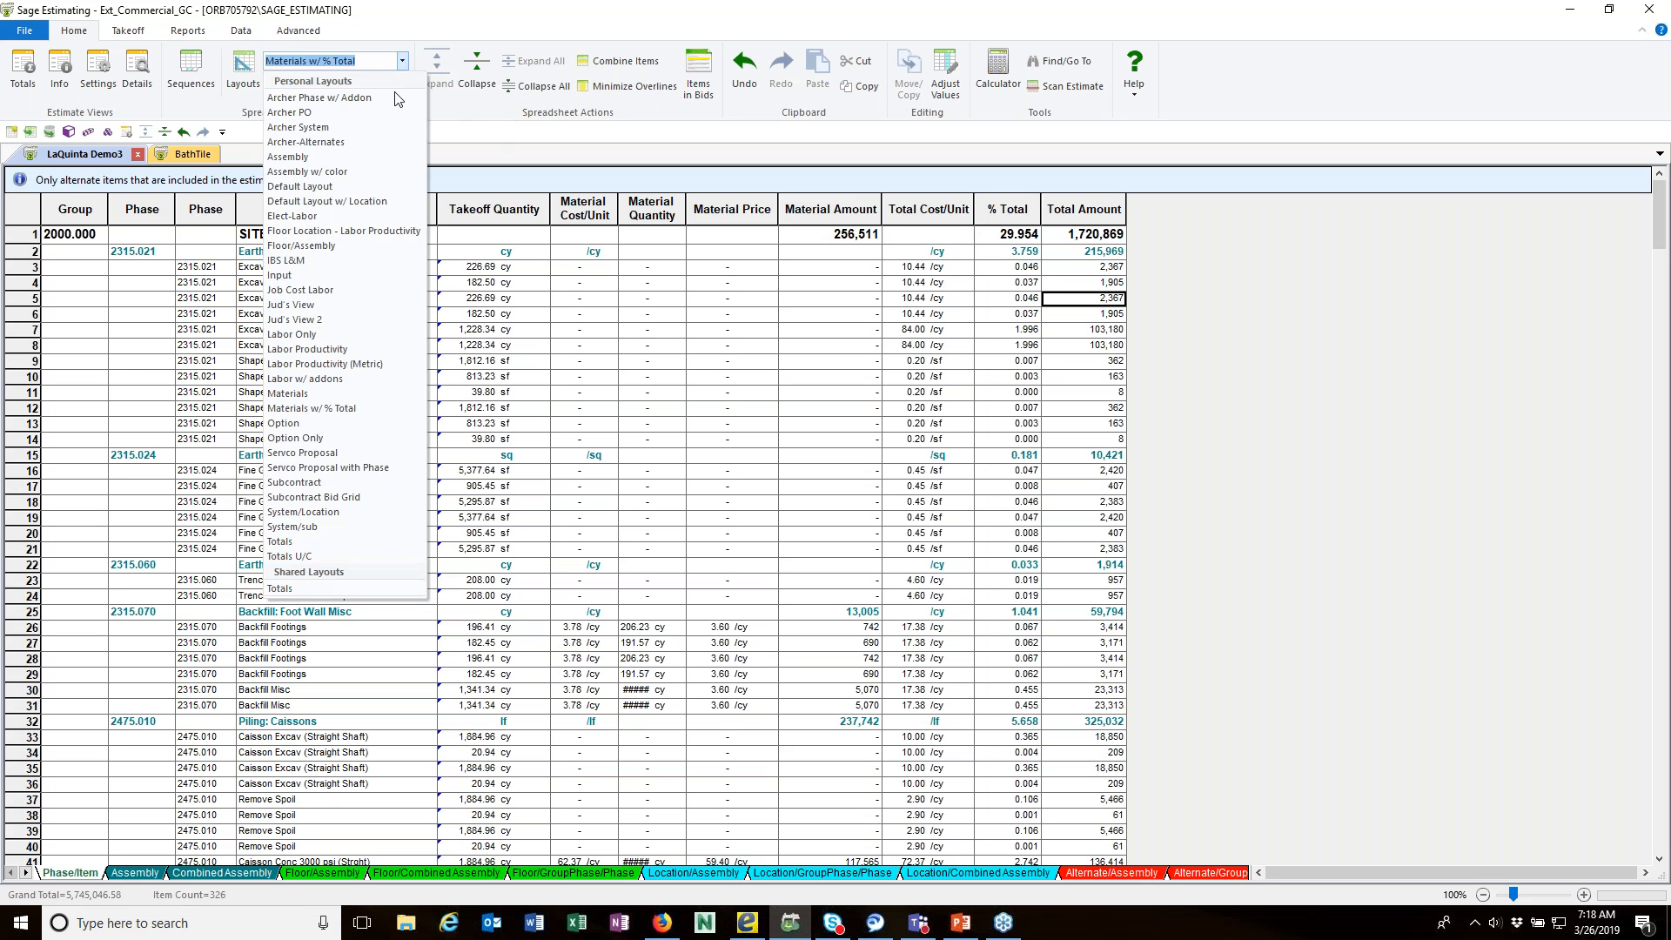
{"action": "left_click", "coordinate": [318, 365]}
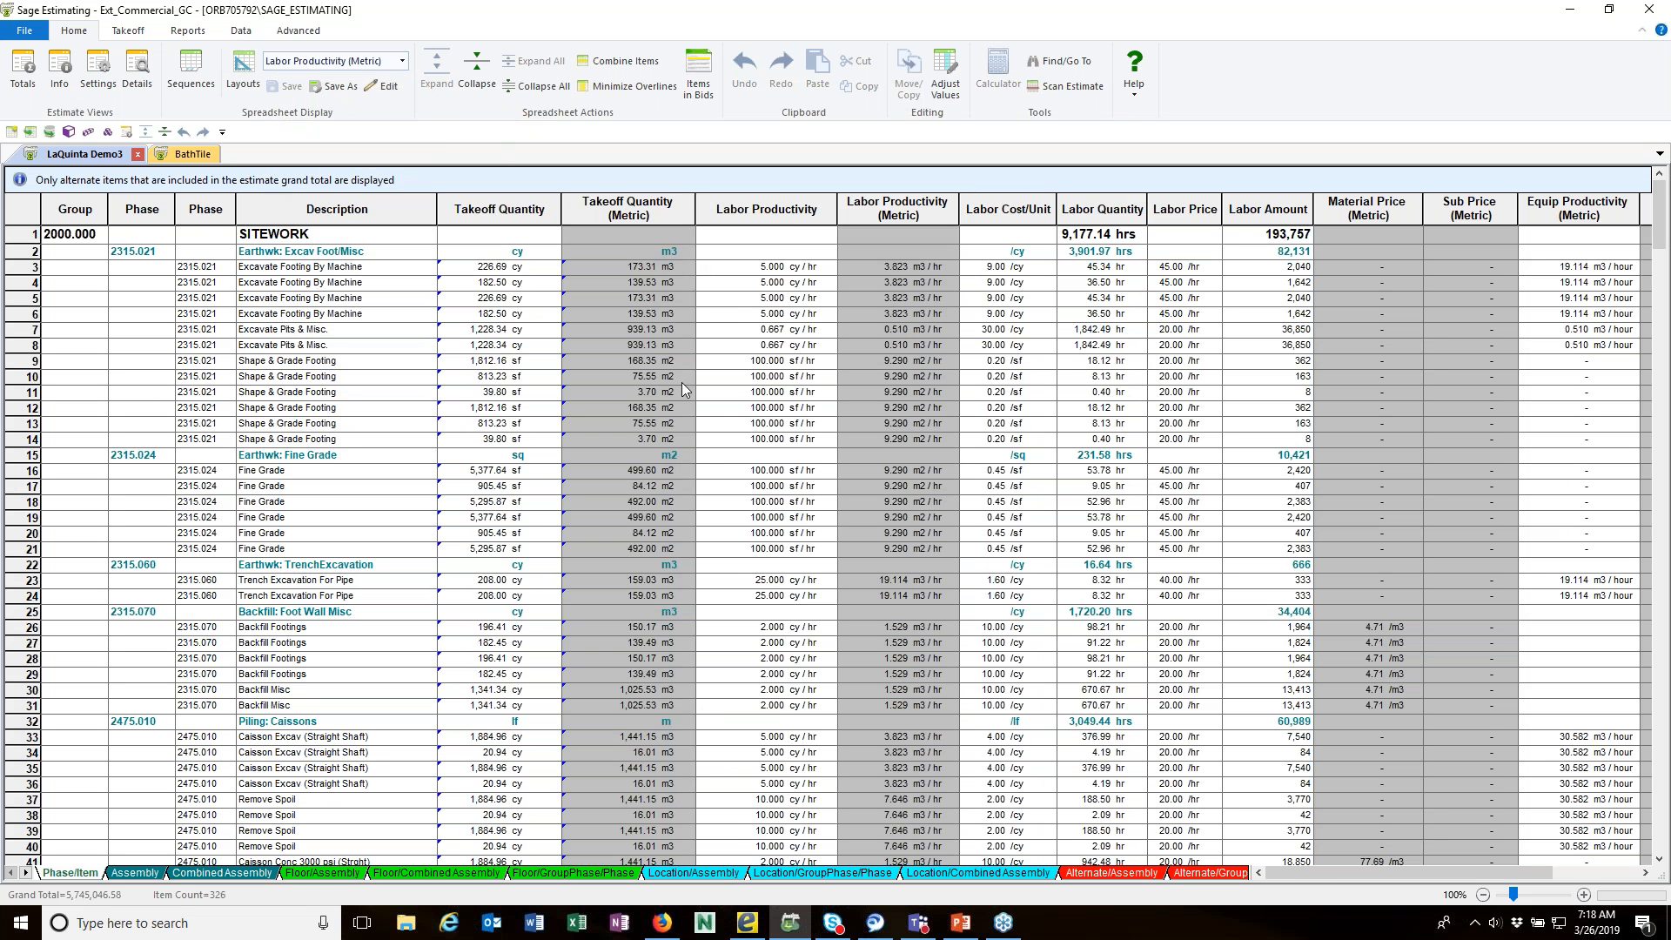
{"action": "mouse_move", "coordinate": [654, 322]}
{"action": "mouse_move", "coordinate": [649, 272]}
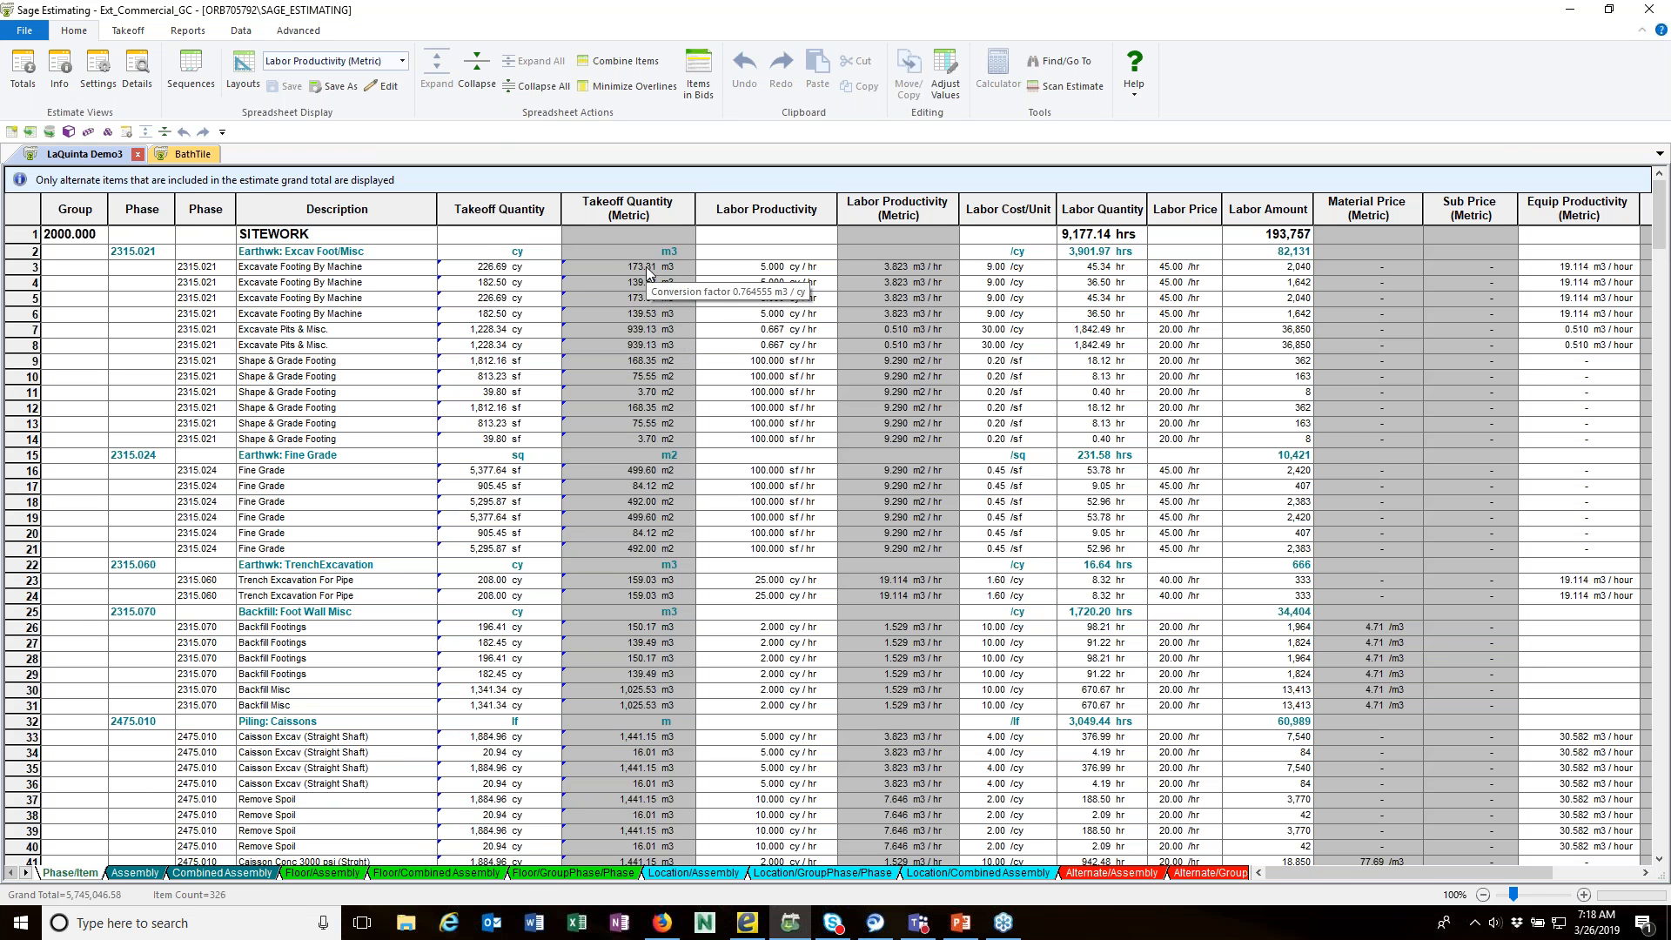
Step: Examine the properties and background color choices of the Takeoff Quantity (Metric) column, and close them without changes
{"action": "left_click", "coordinate": [599, 203]}
{"action": "right_click", "coordinate": [668, 216]}
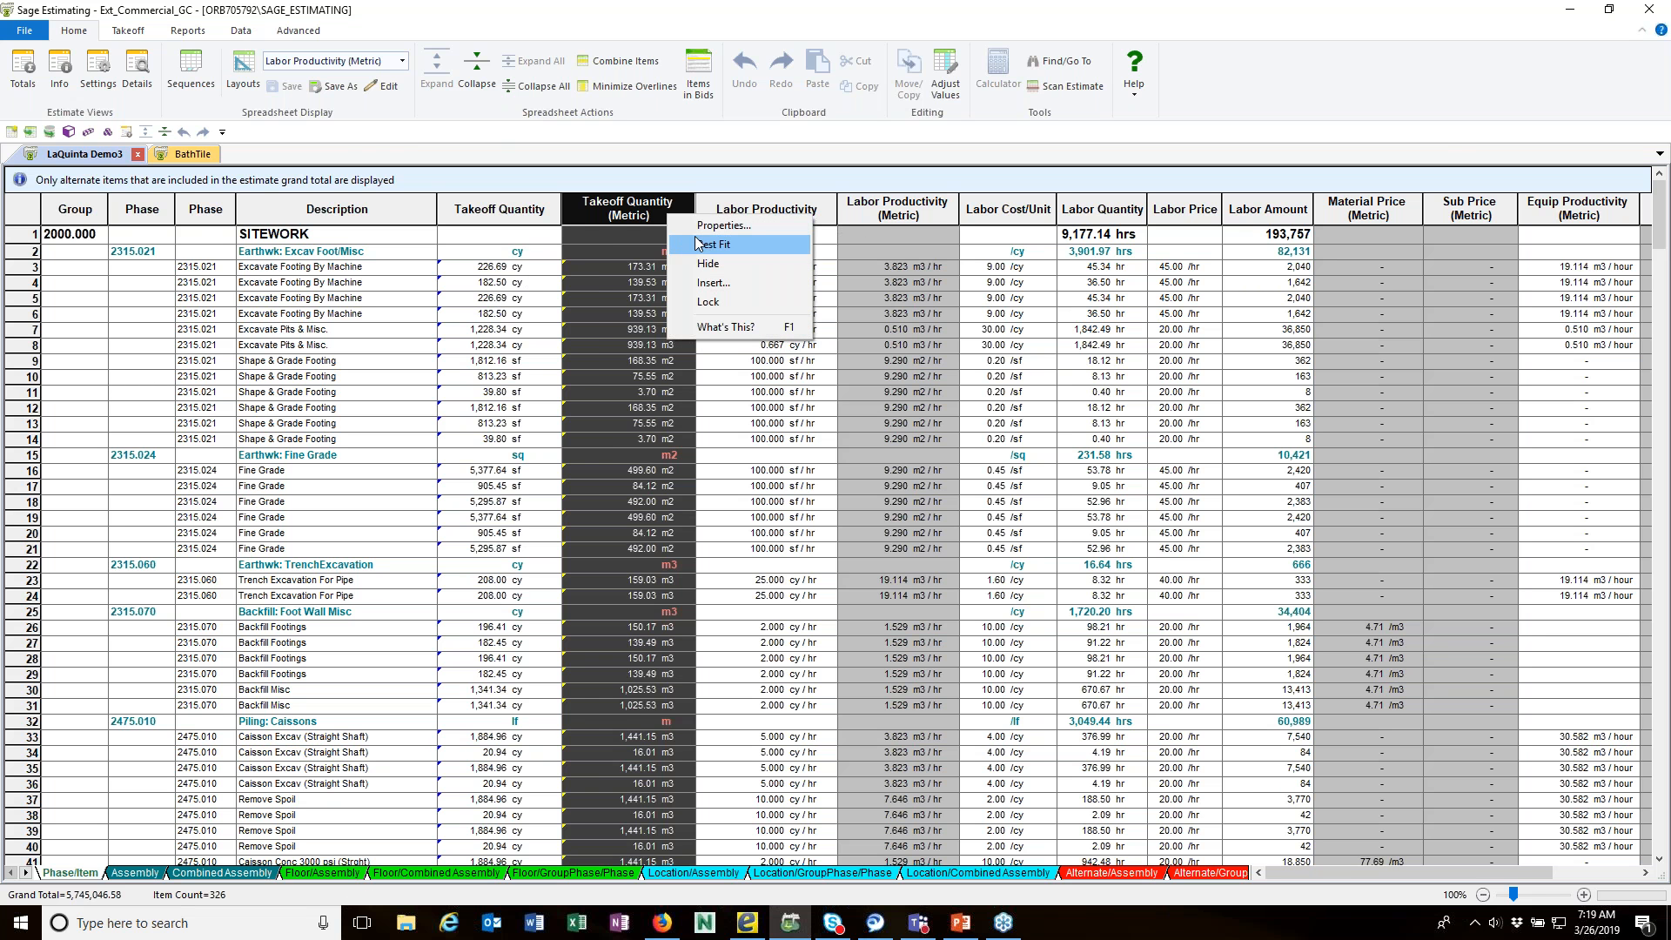
{"action": "left_click", "coordinate": [695, 228]}
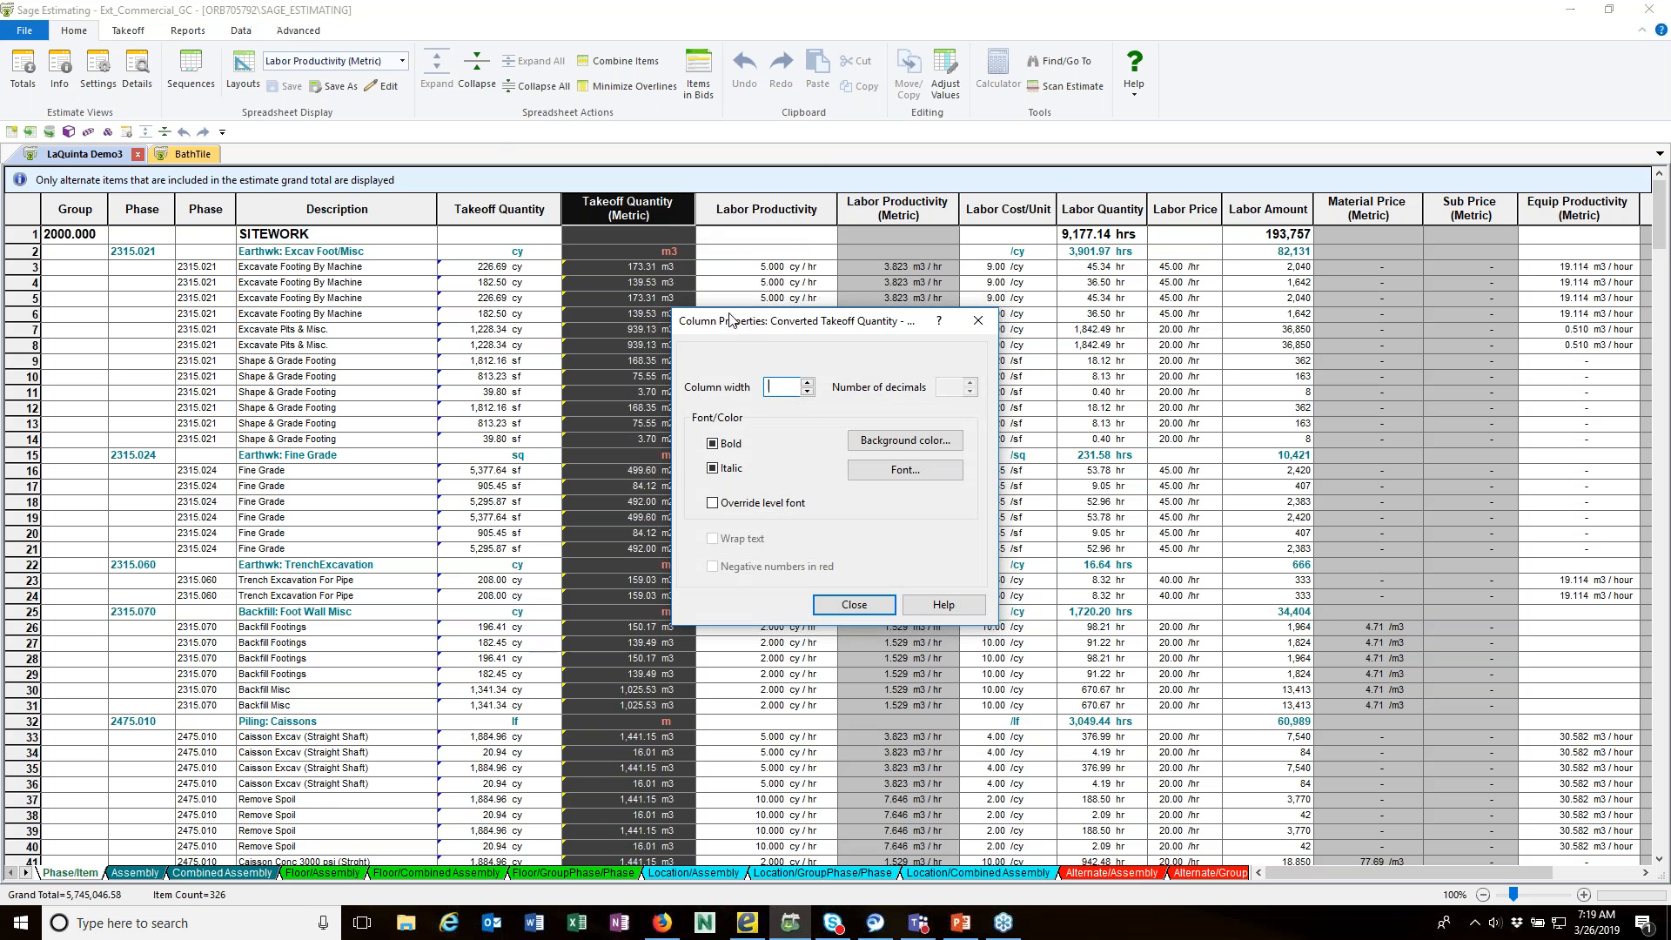
{"action": "left_click", "coordinate": [906, 440]}
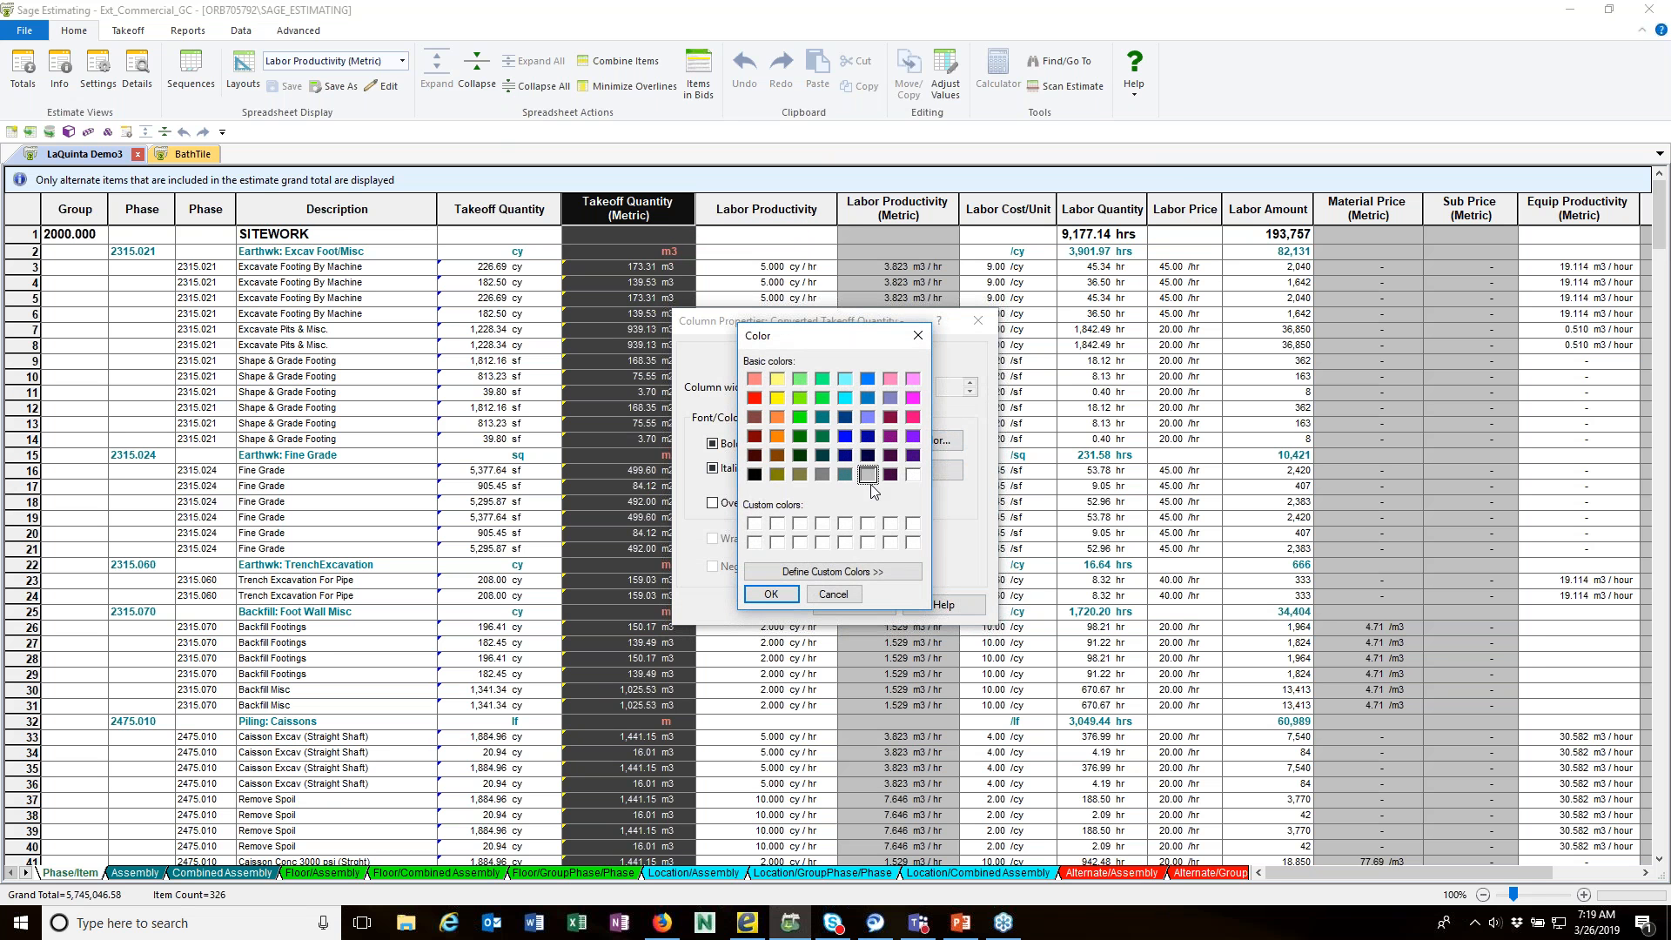
{"action": "left_click", "coordinate": [836, 596]}
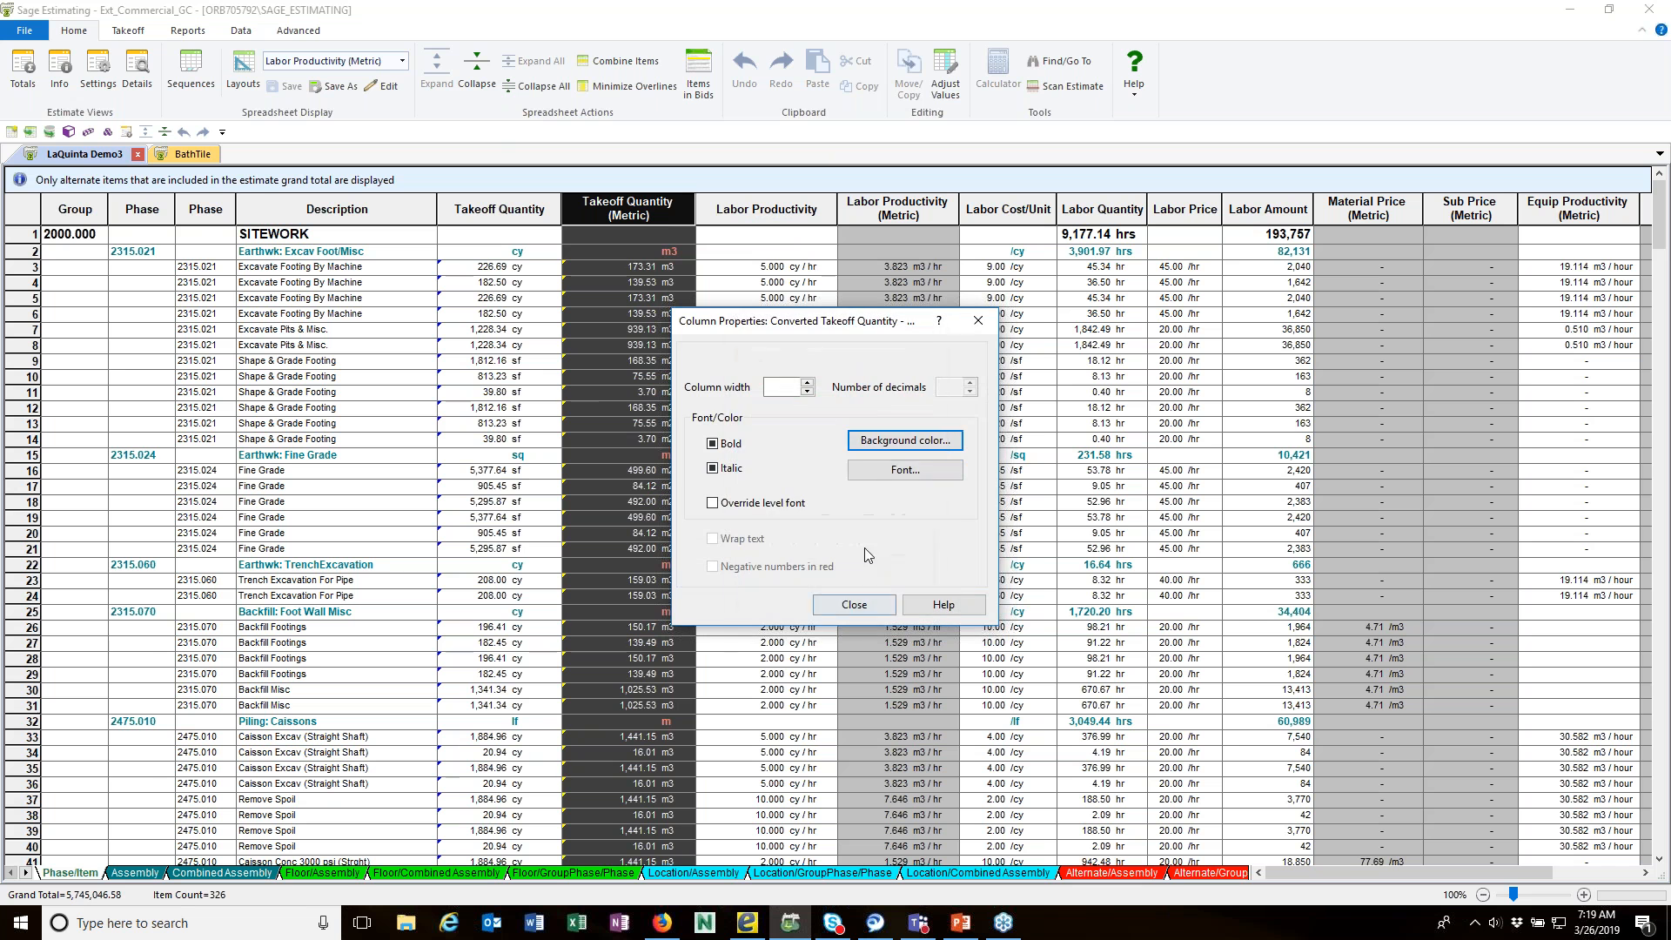
{"action": "left_click", "coordinate": [865, 608]}
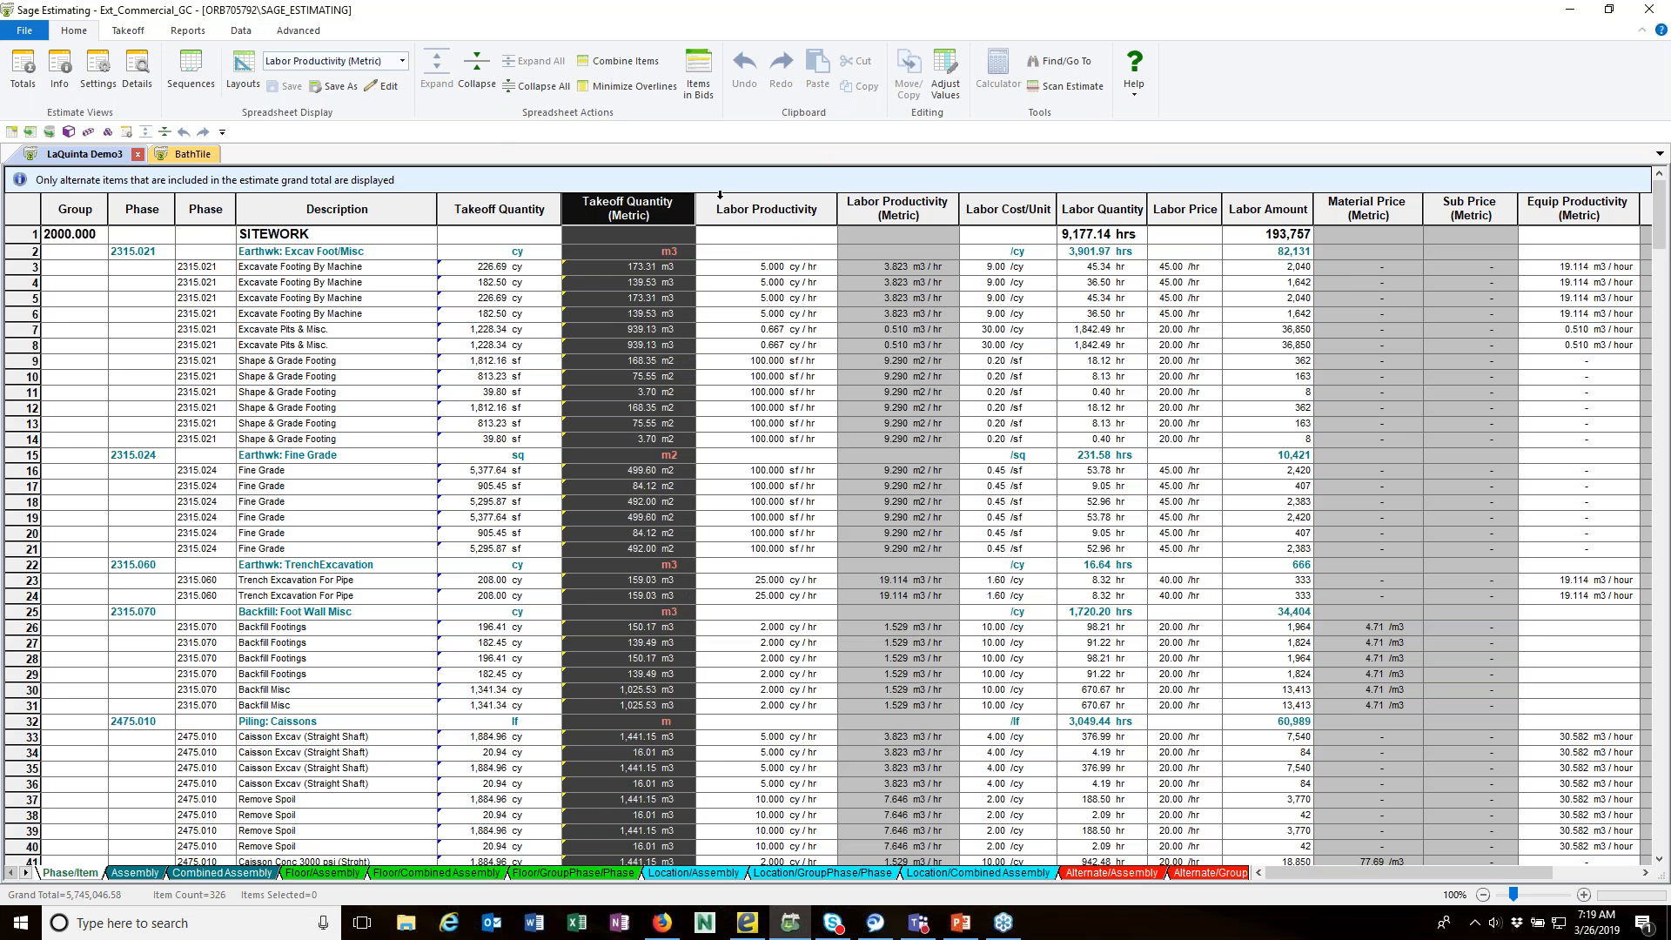
Step: Open the Metric unit conversions and look through the list down to its last entries
{"action": "left_click", "coordinate": [614, 267]}
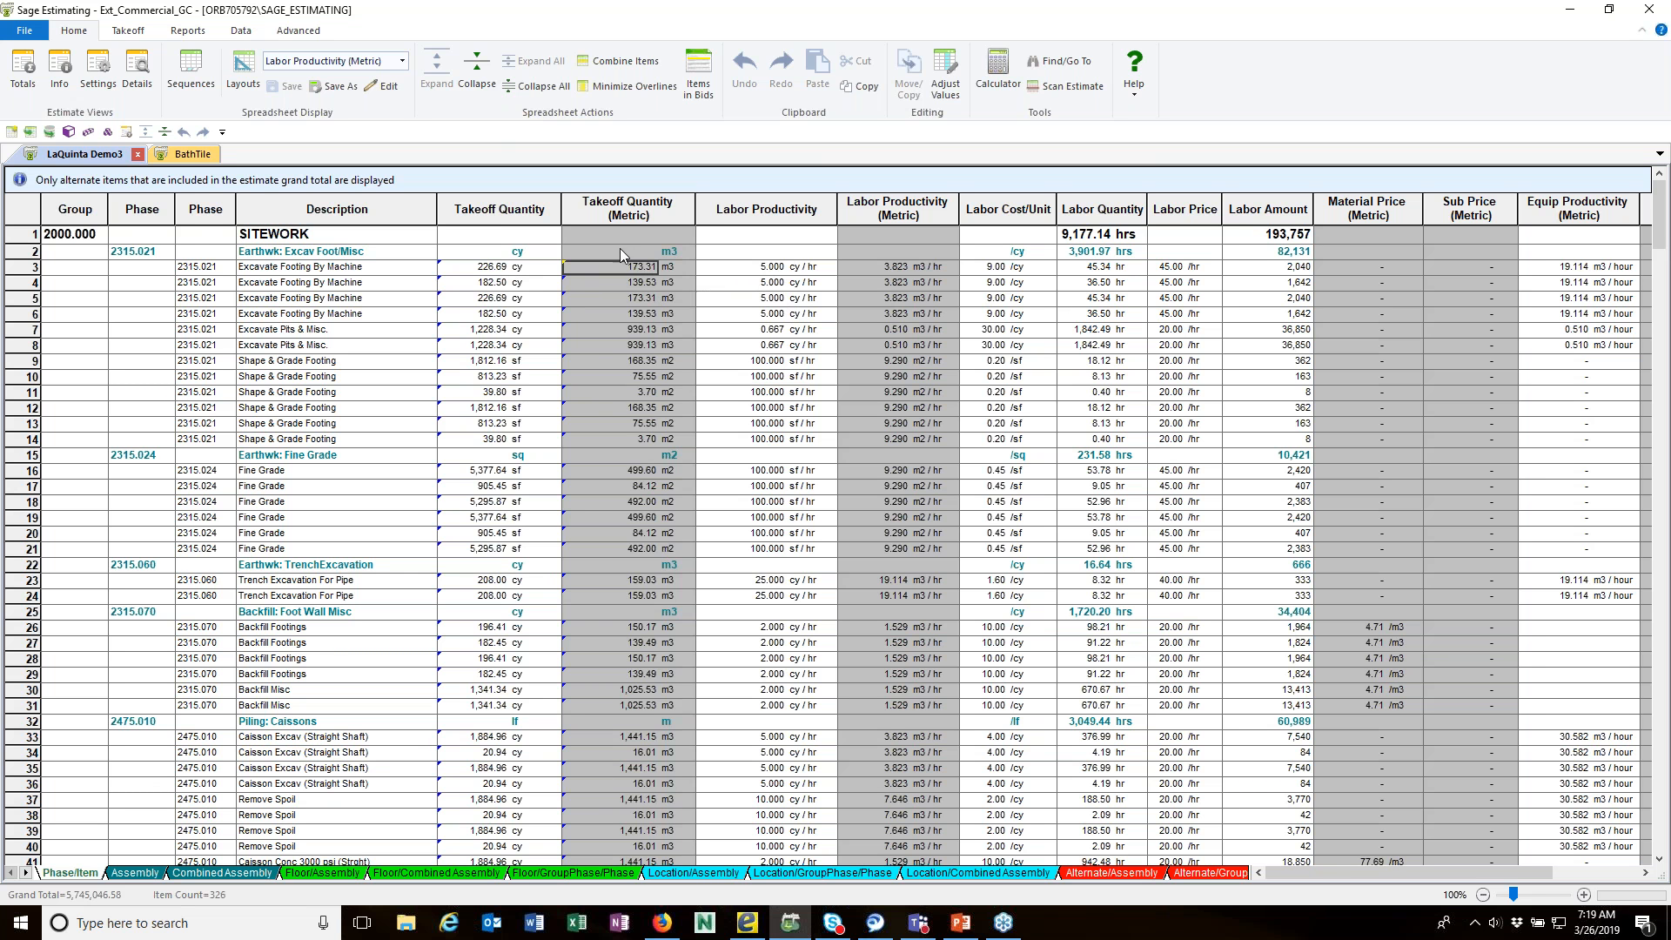
{"action": "mouse_move", "coordinate": [587, 415]}
{"action": "left_click", "coordinate": [242, 32]}
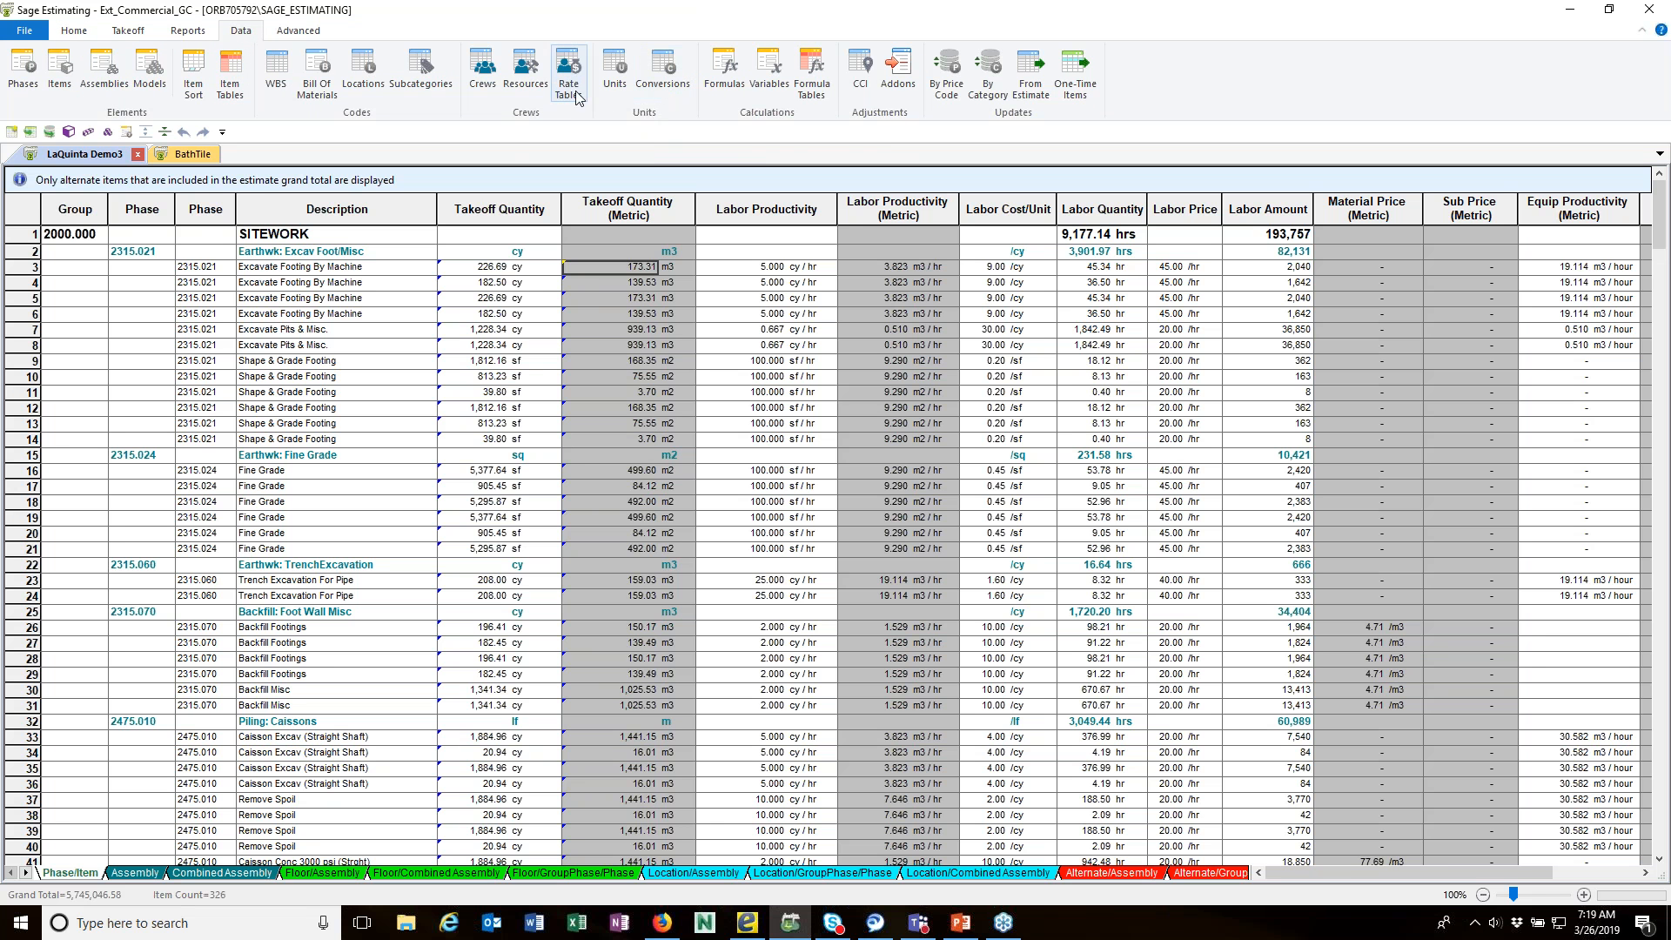
{"action": "left_click", "coordinate": [677, 66]}
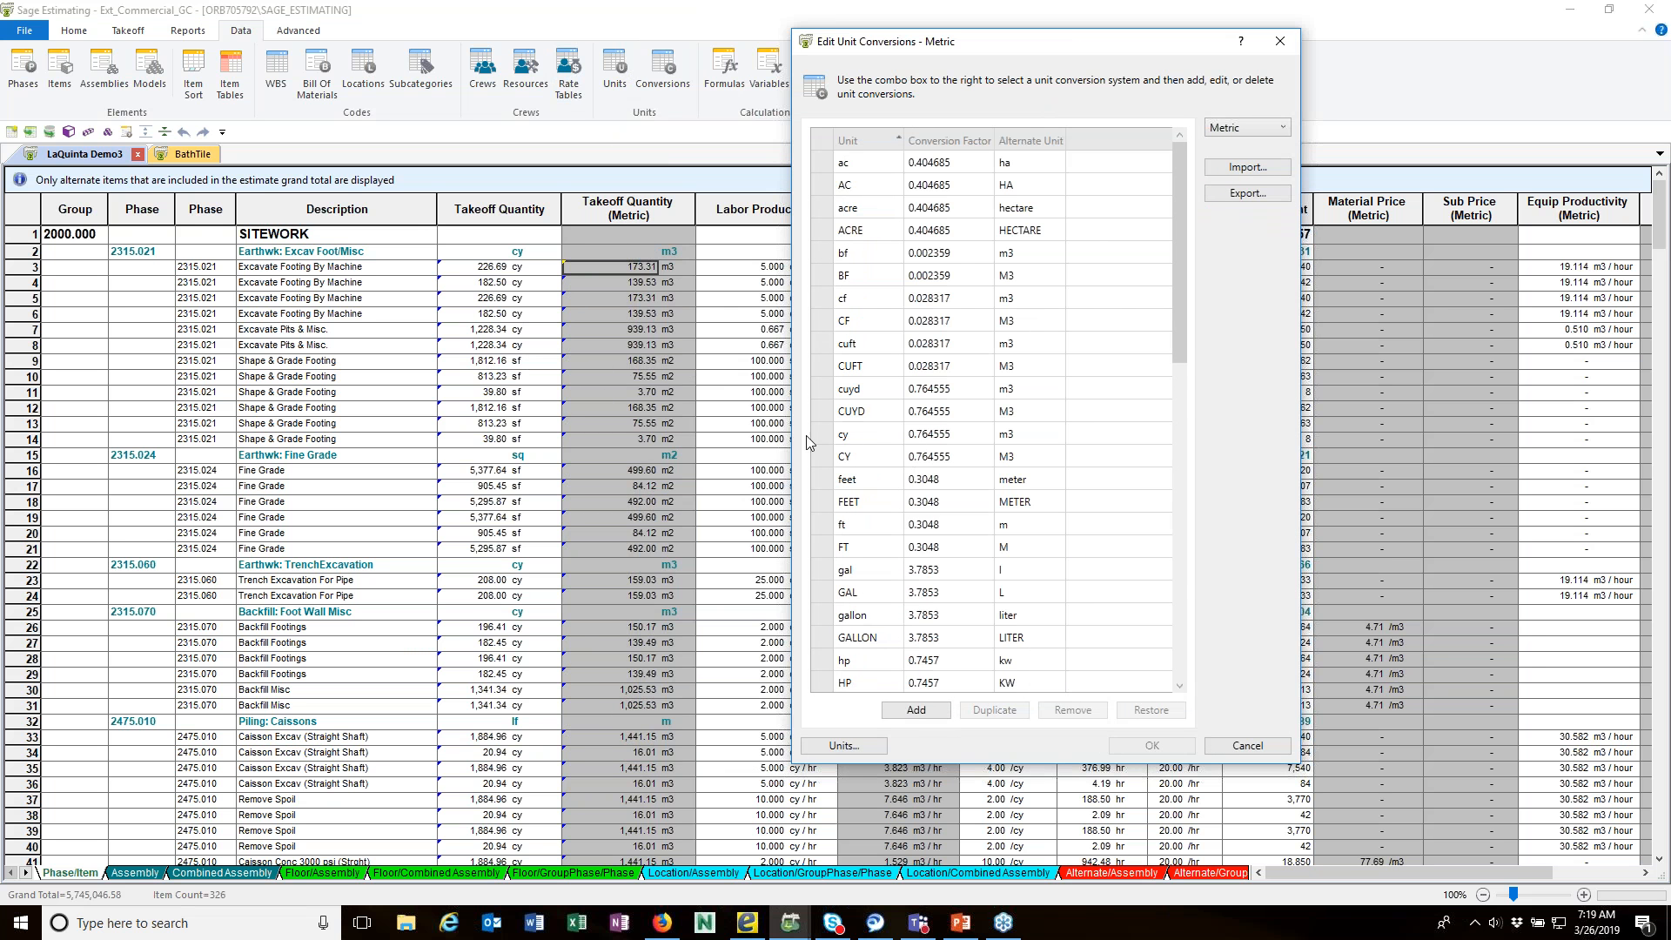
{"action": "left_click_drag", "start_coordinate": [1177, 337], "coordinate": [1171, 696]}
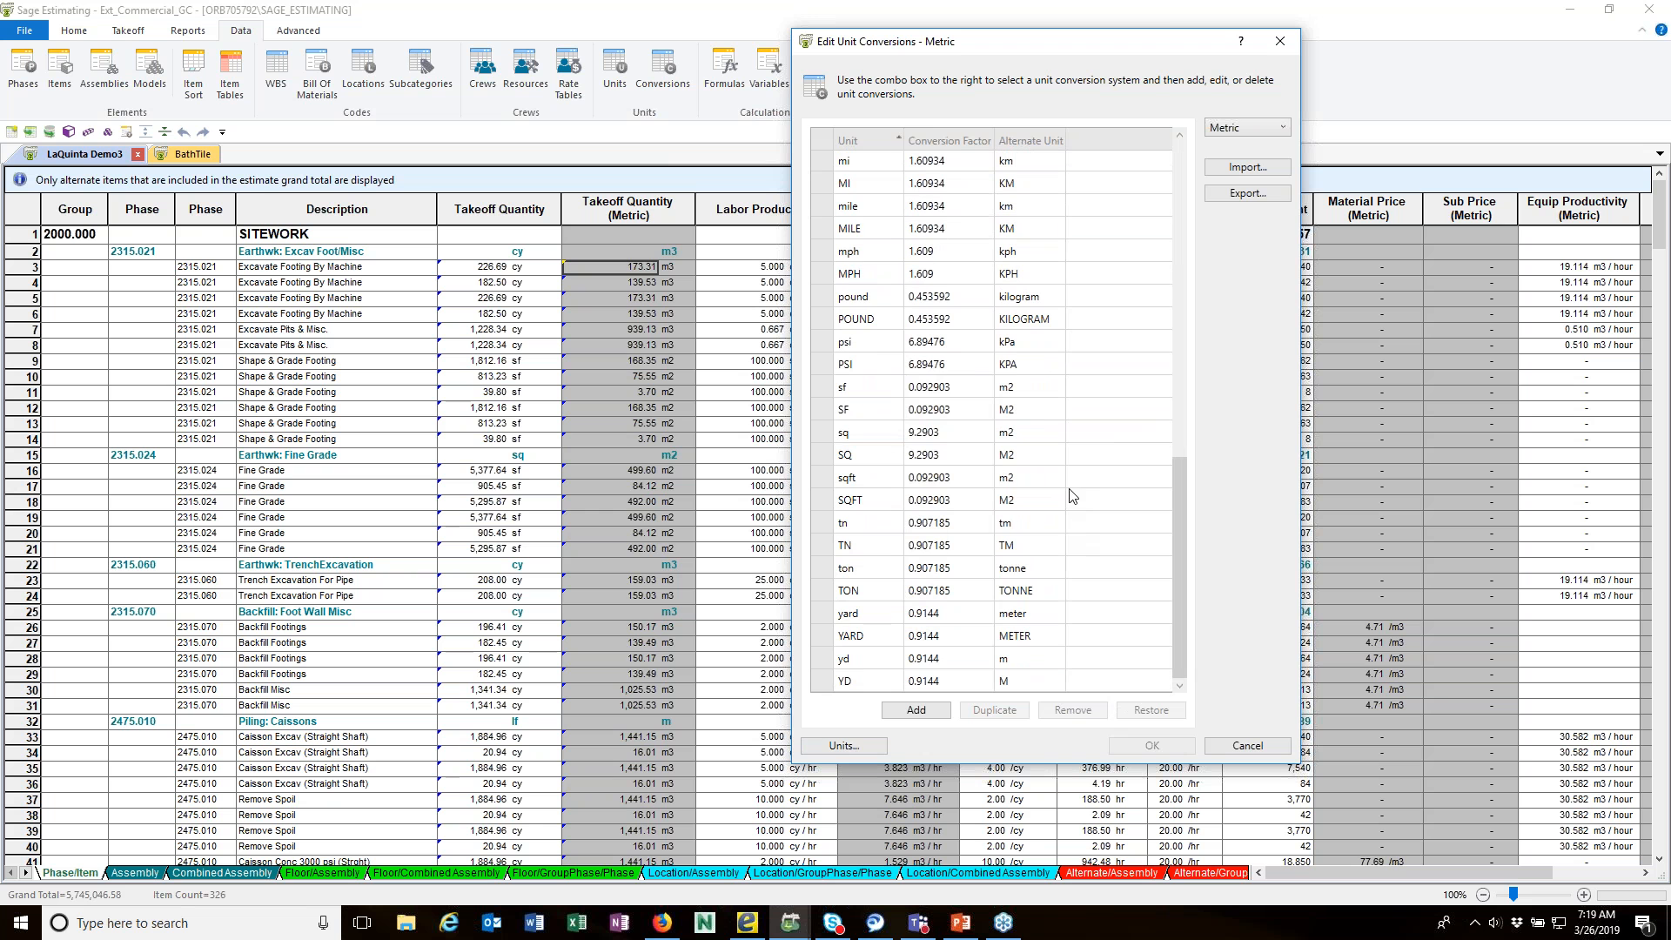
Step: Add a Metric unit conversion from SY to M2 with a factor of .8361274 and accept the change
{"action": "left_click", "coordinate": [927, 716]}
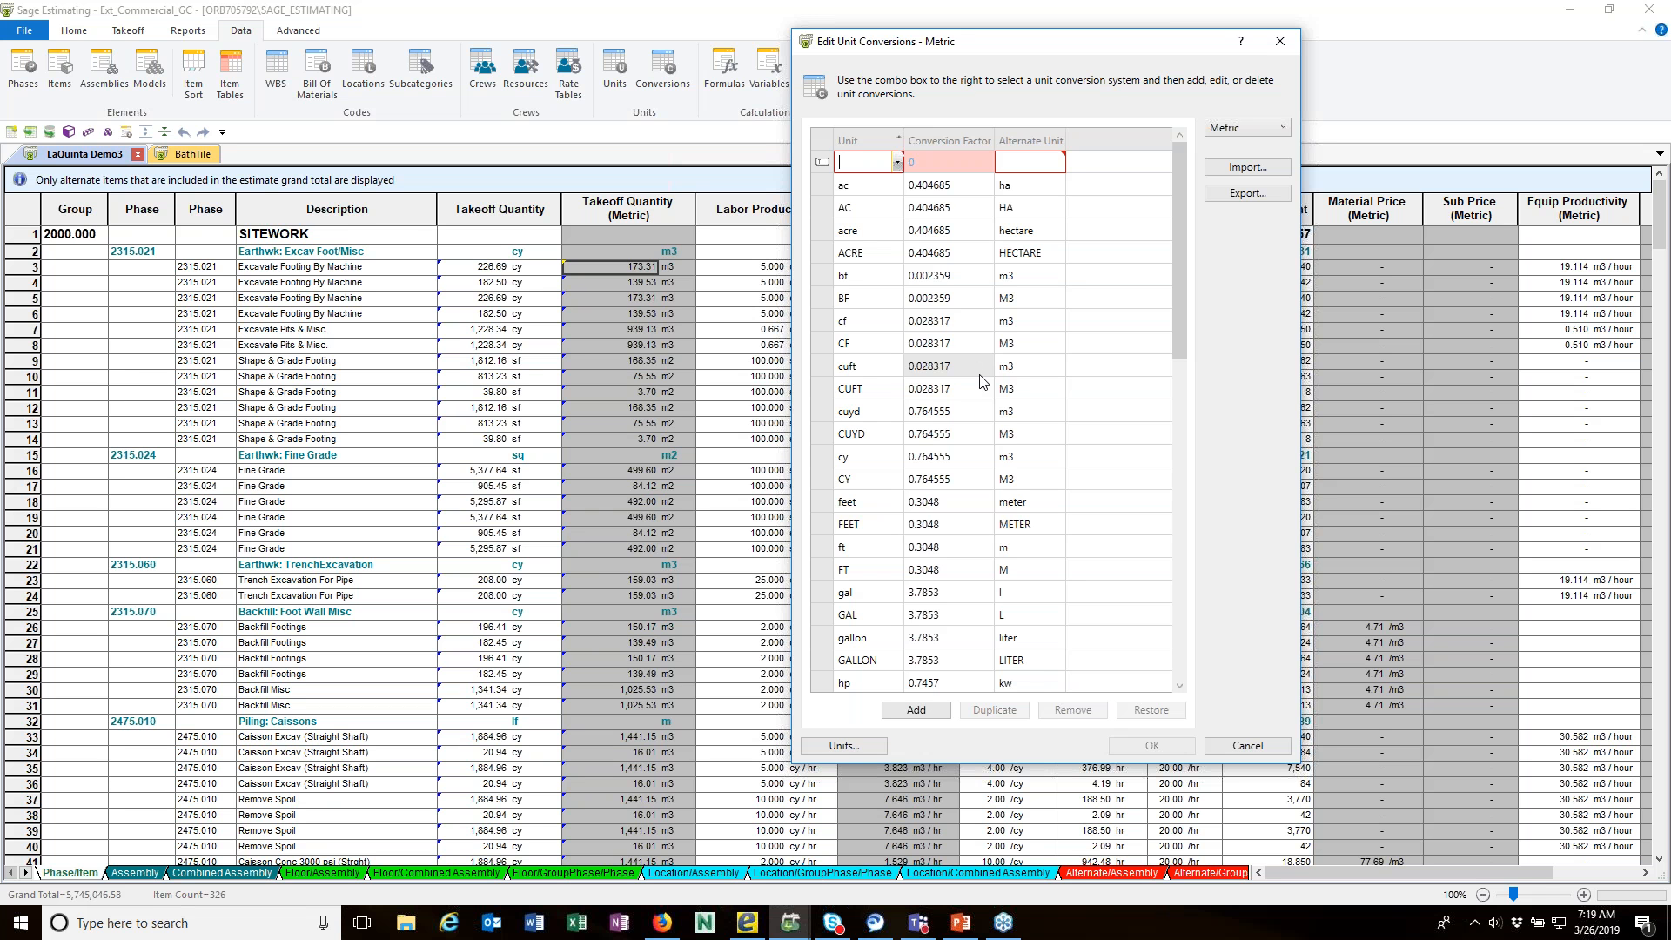
{"action": "type", "text": "SY"}
{"action": "key", "text": "Tab"}
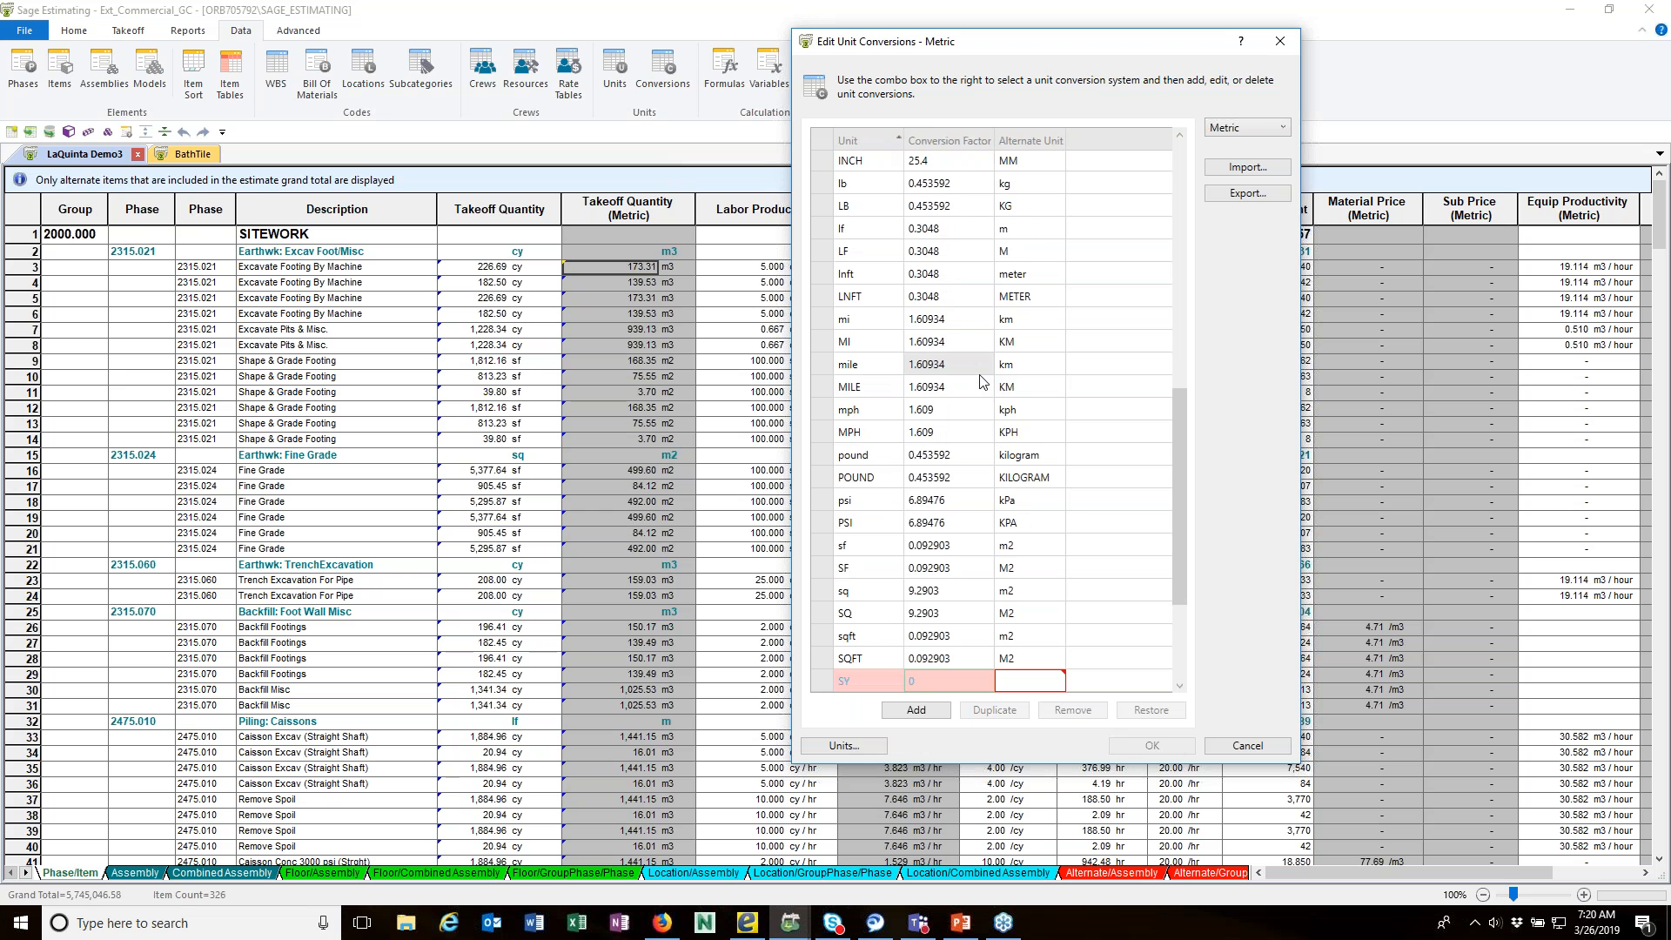
{"action": "left_click", "coordinate": [1036, 682]}
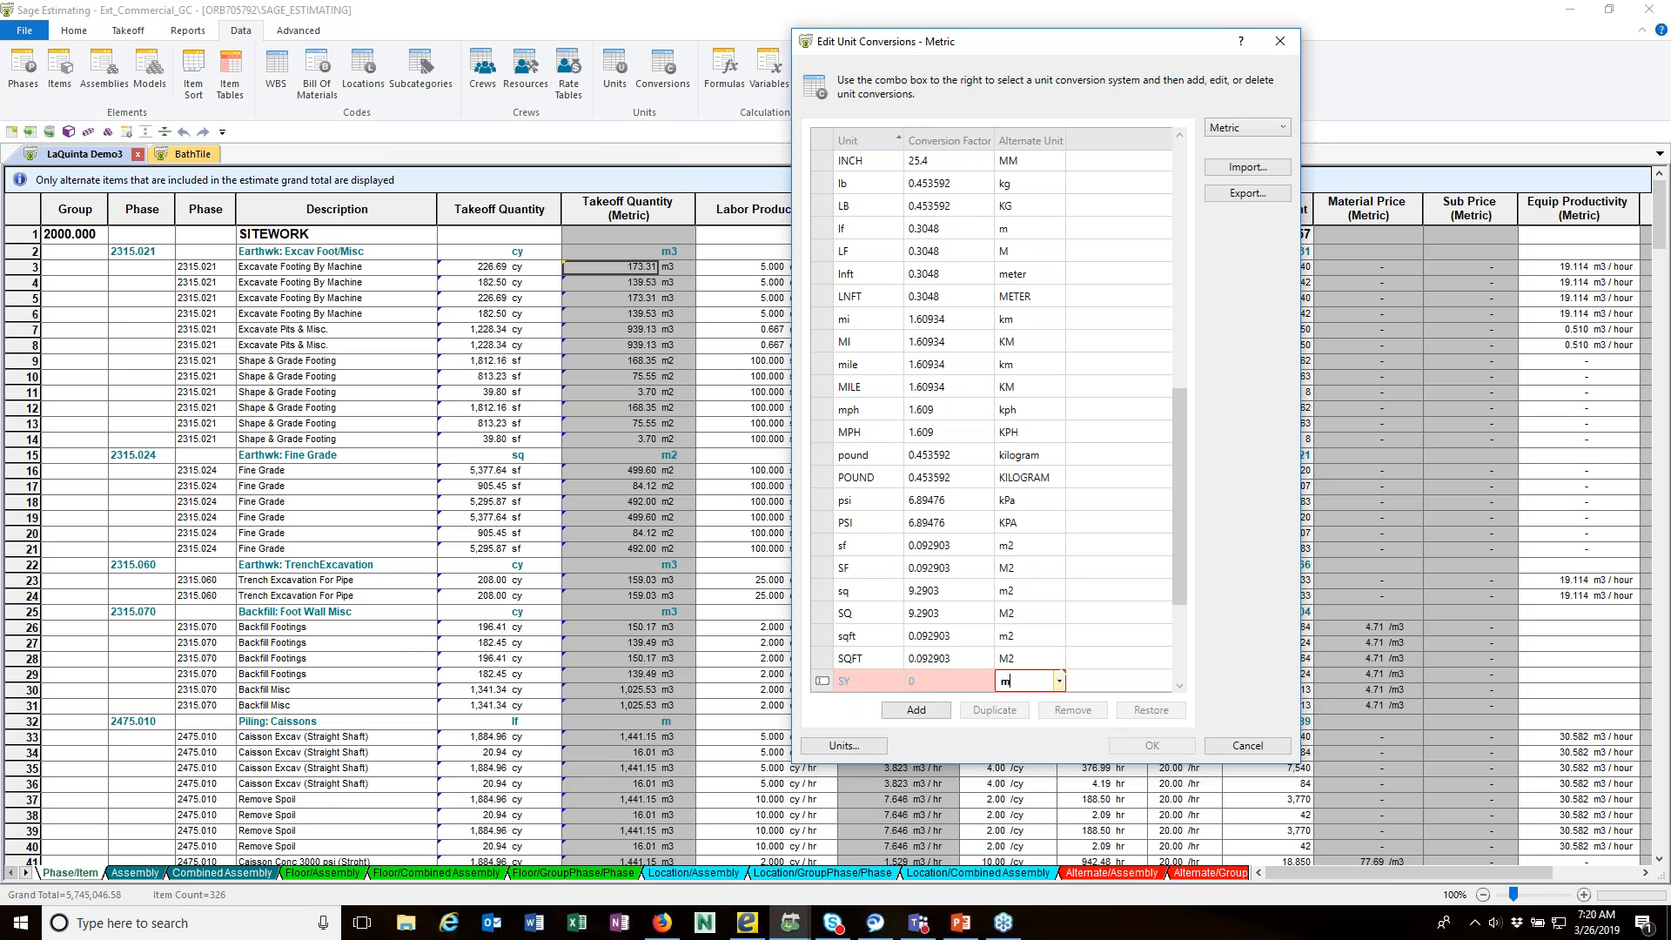
{"action": "type", "text": "M2"}
{"action": "left_click", "coordinate": [940, 683]}
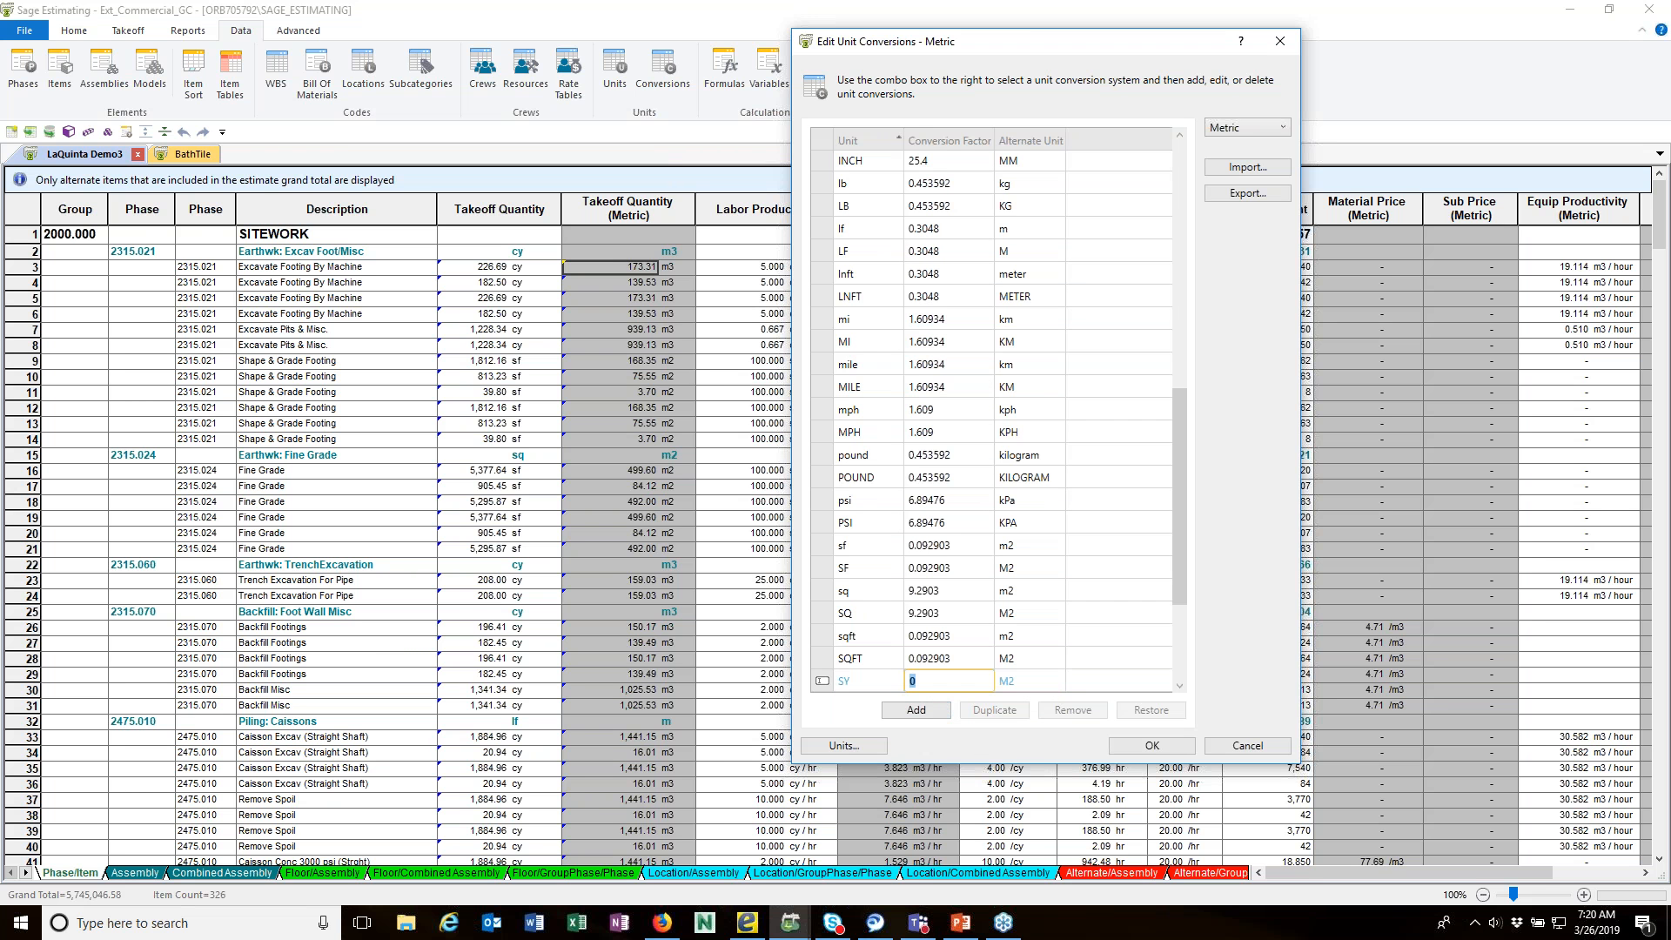
{"action": "type", "text": ".8361274"}
{"action": "key", "text": "Return"}
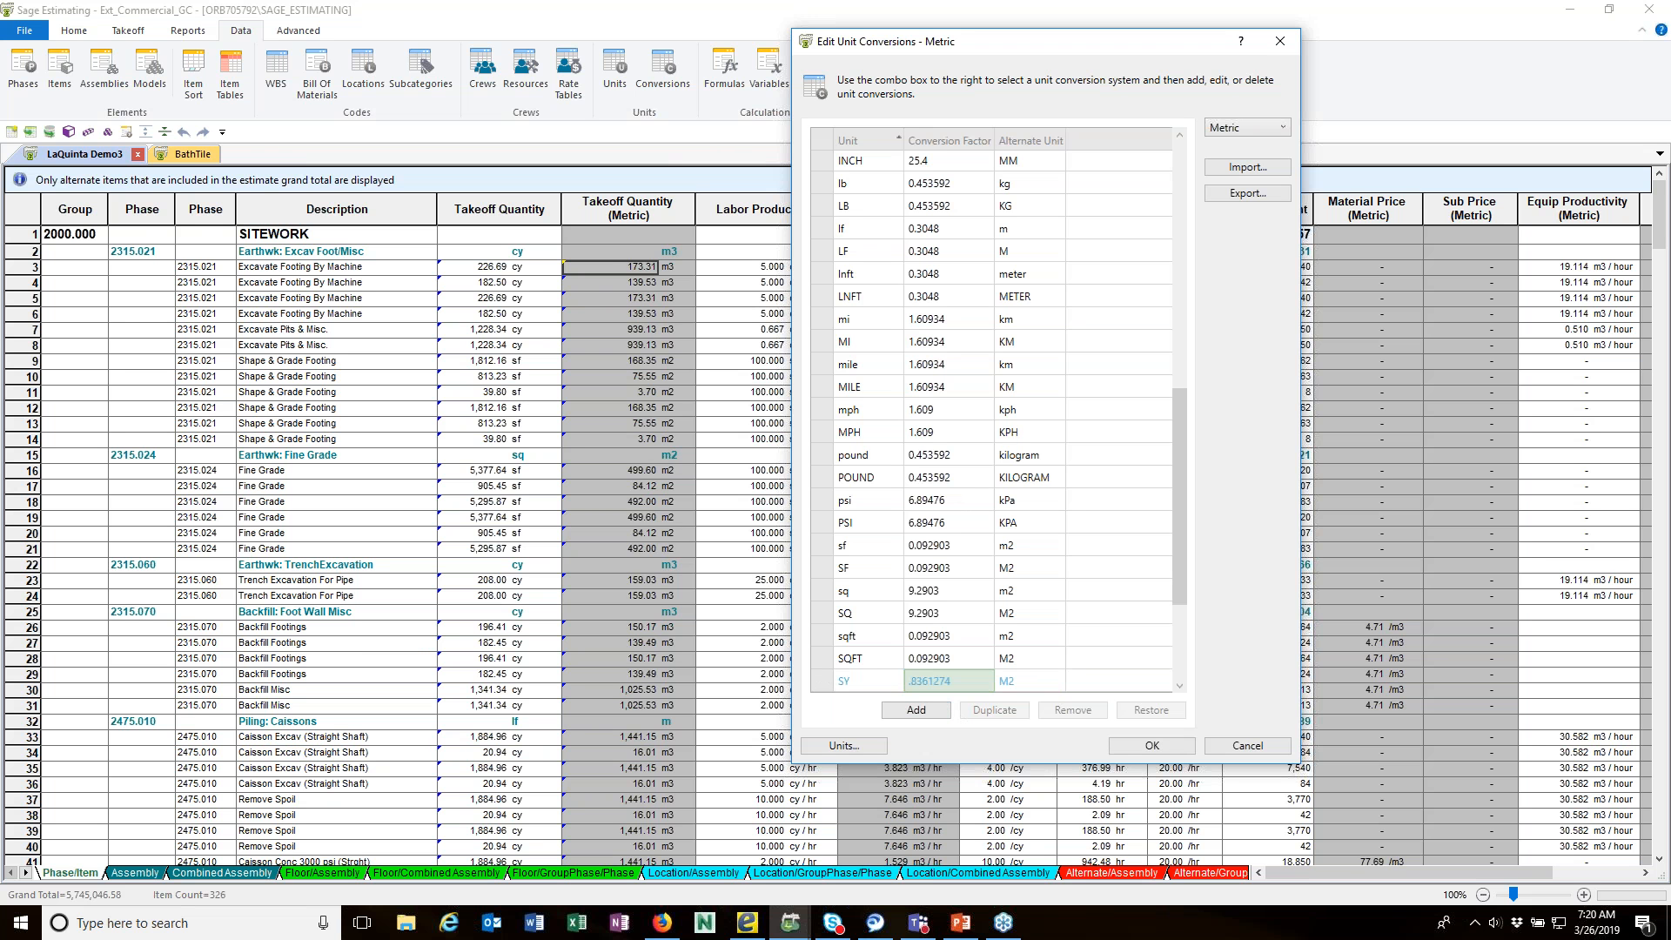
{"action": "left_click", "coordinate": [1117, 746]}
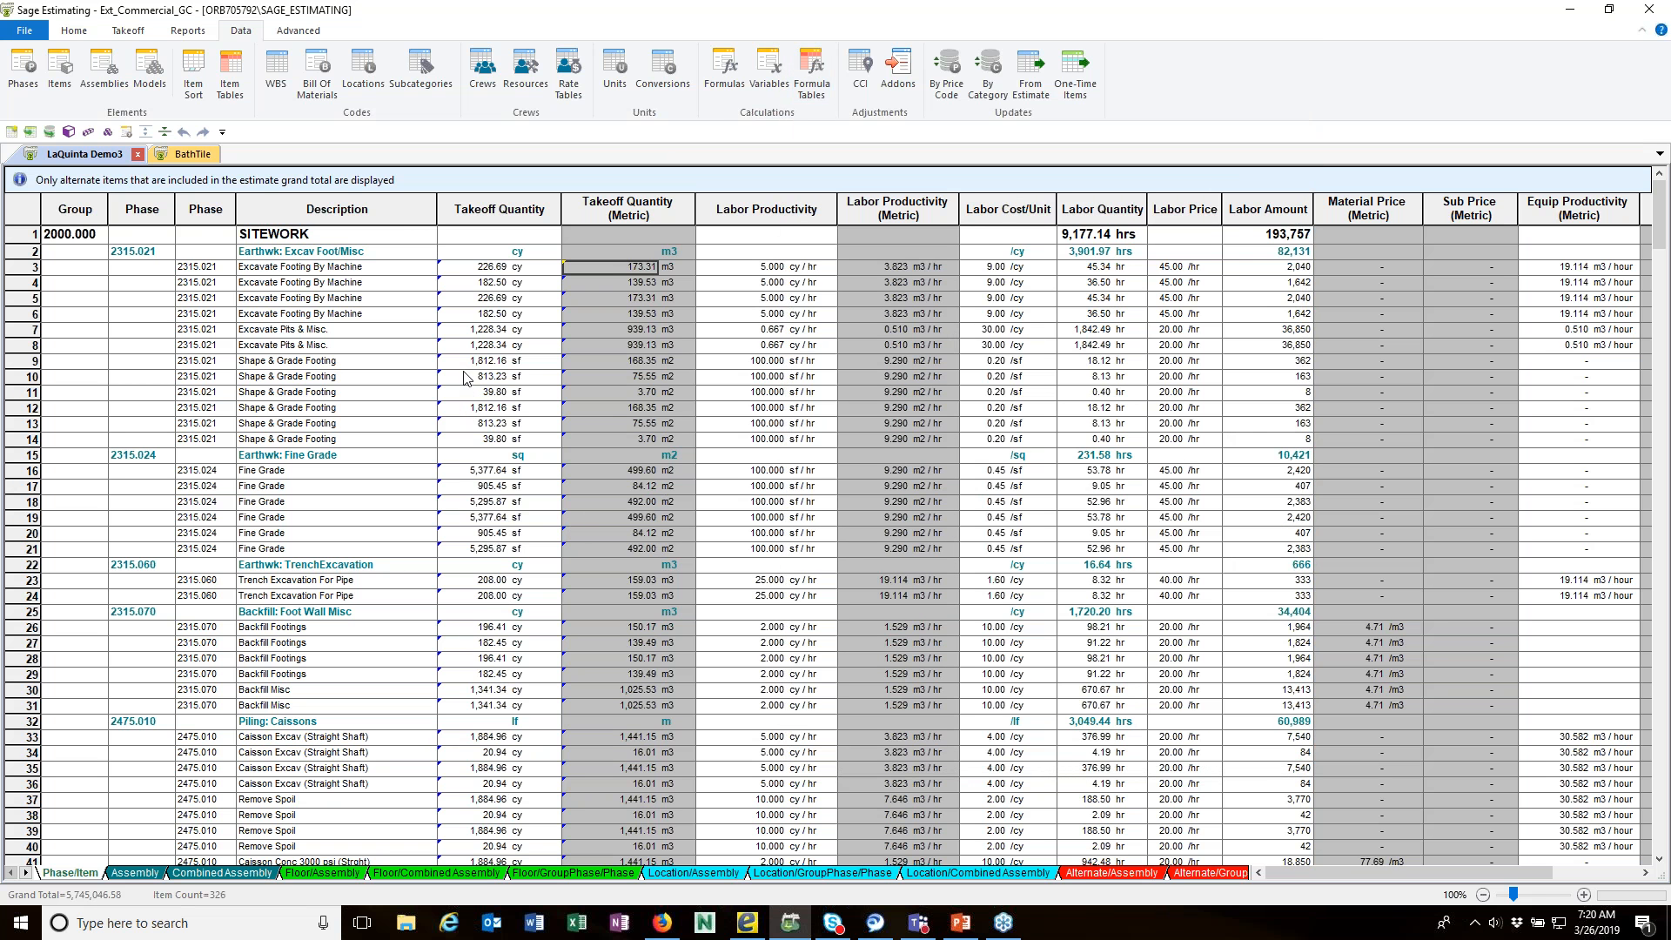
Step: Turn on automatic calculation of overline quantities in the estimate settings and accept the change
{"action": "mouse_move", "coordinate": [655, 430]}
{"action": "left_click", "coordinate": [75, 33]}
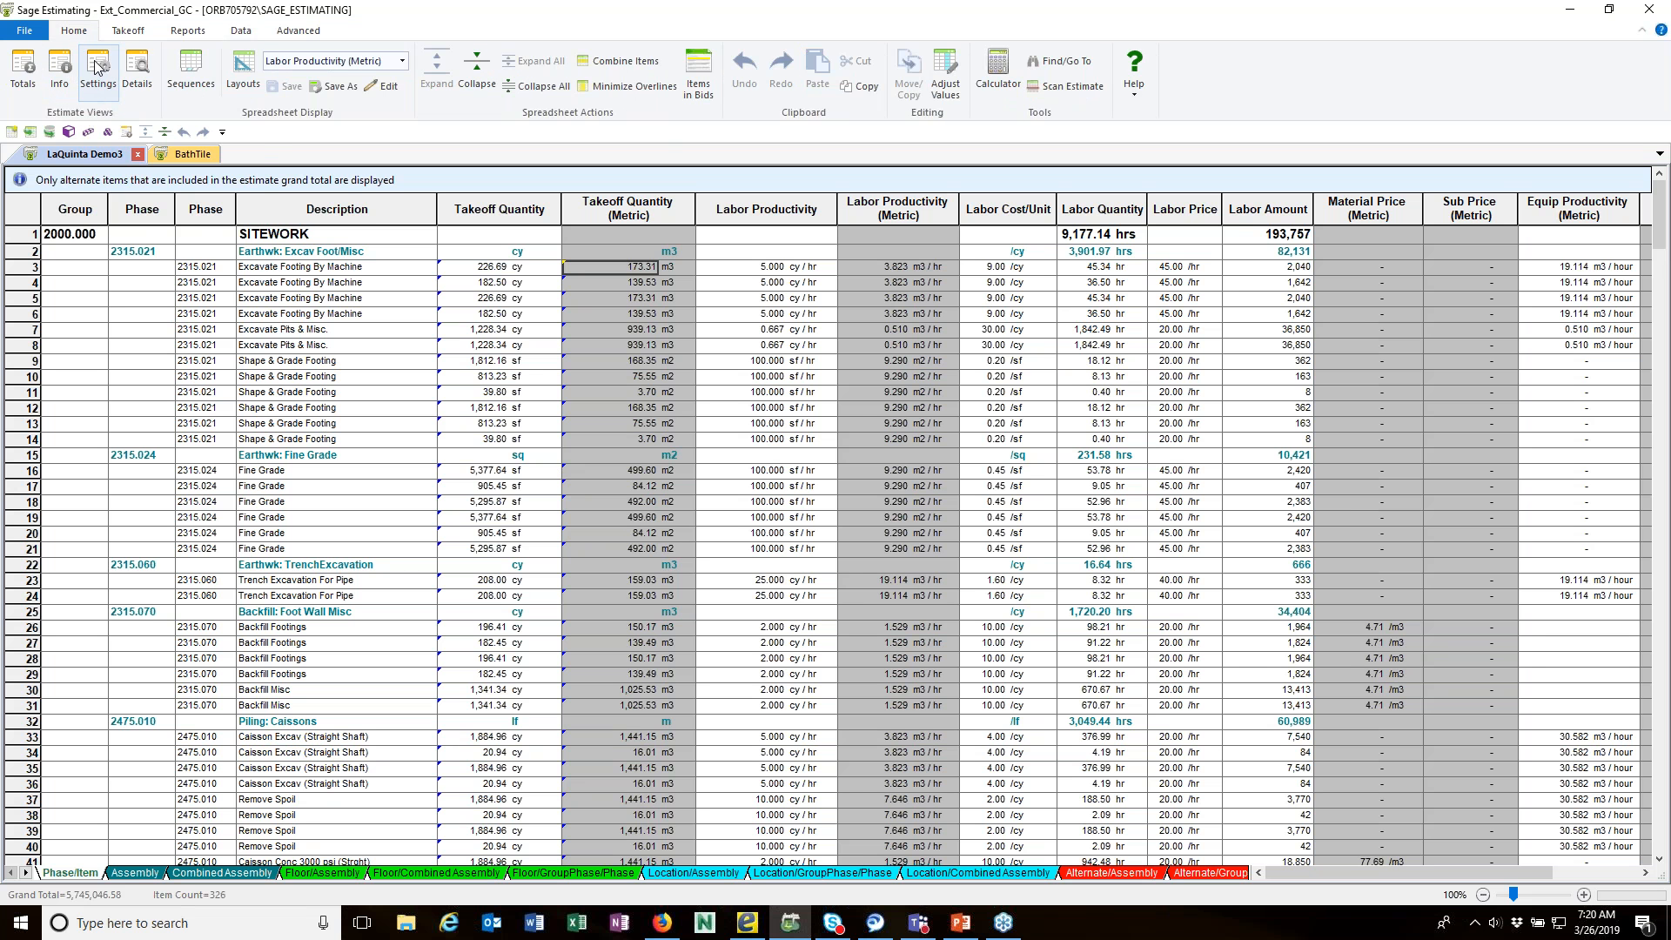
{"action": "left_click", "coordinate": [96, 68]}
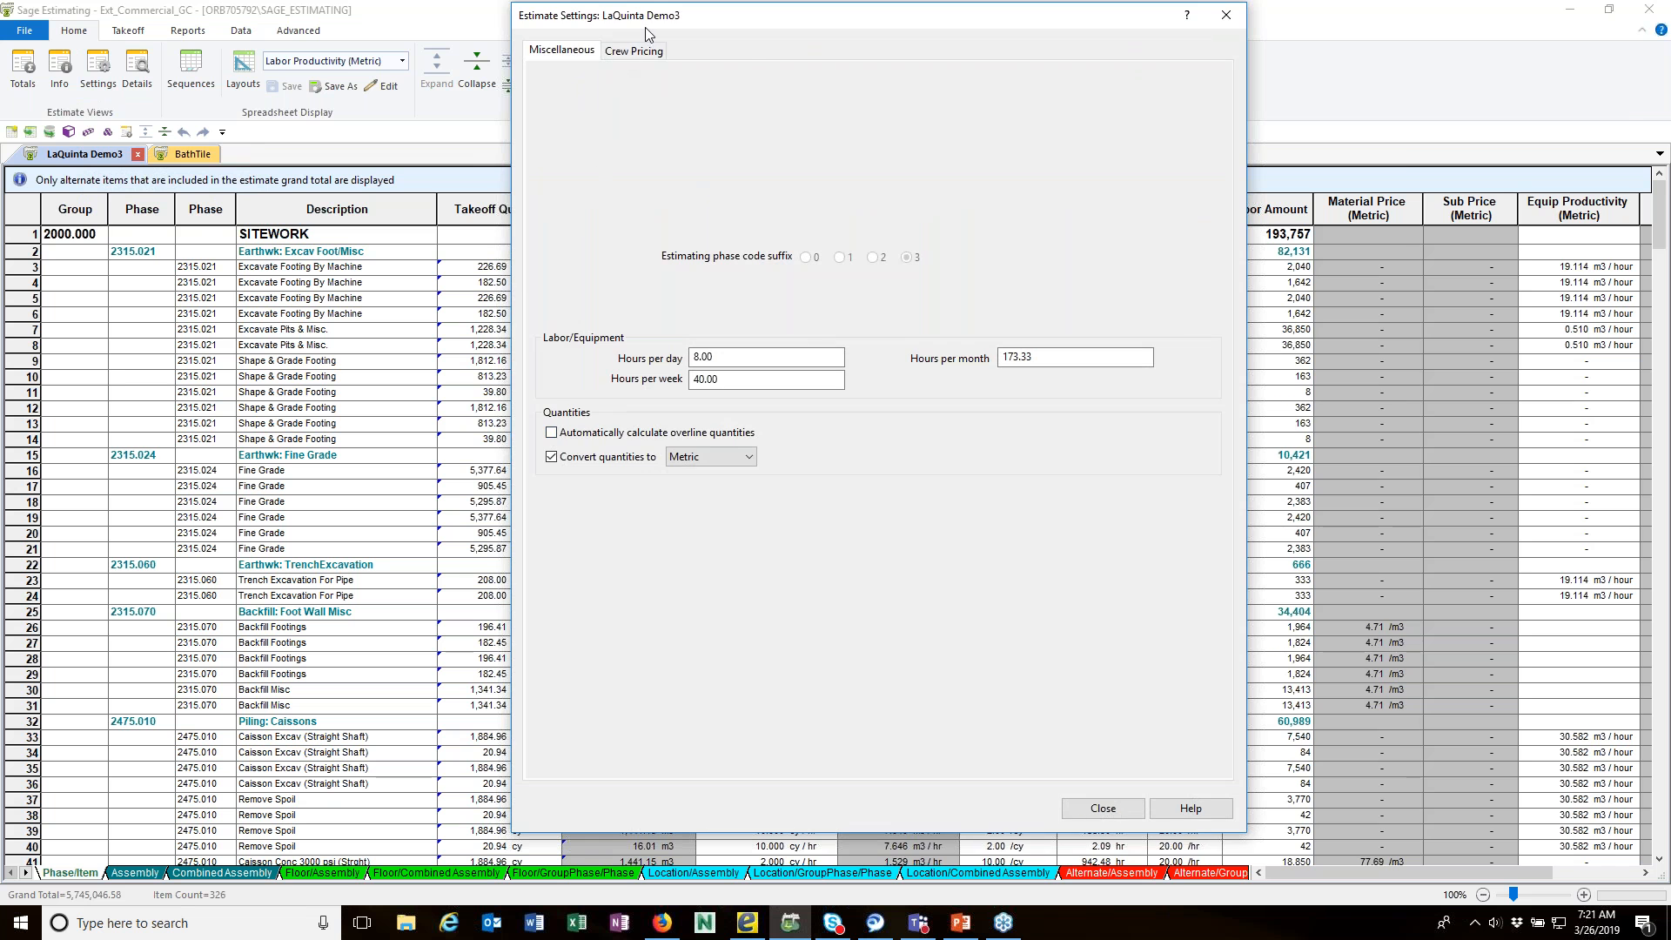
{"action": "left_click_drag", "start_coordinate": [644, 18], "coordinate": [881, 20]}
{"action": "left_click_drag", "start_coordinate": [978, 49], "coordinate": [1013, 44]}
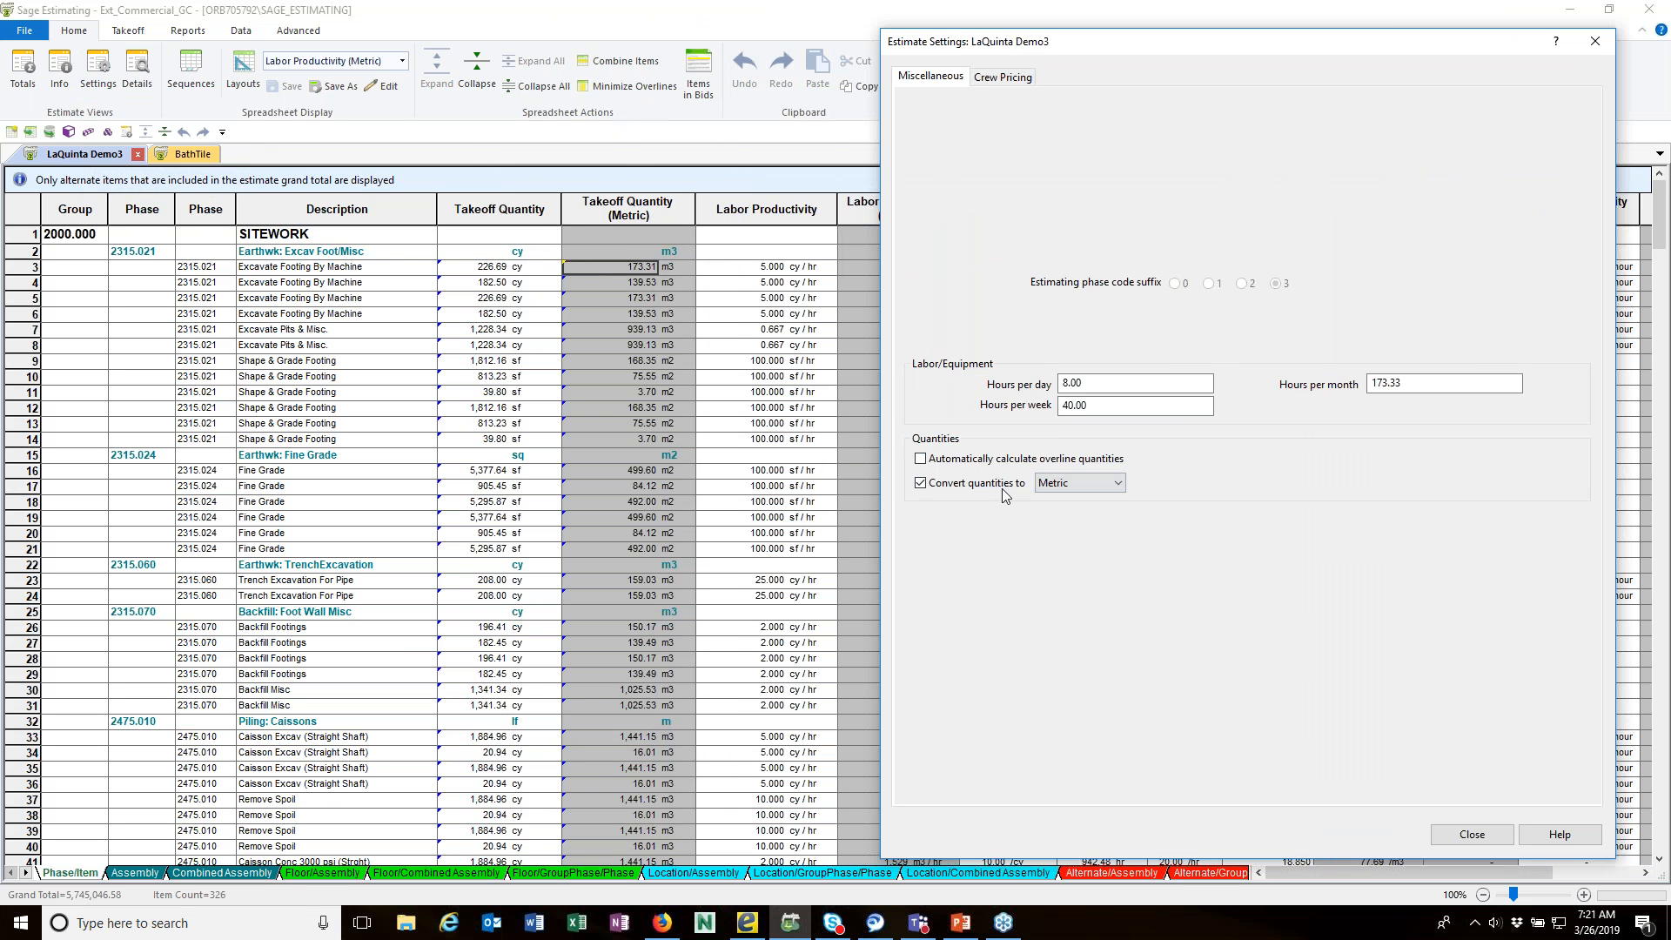
{"action": "left_click", "coordinate": [921, 460]}
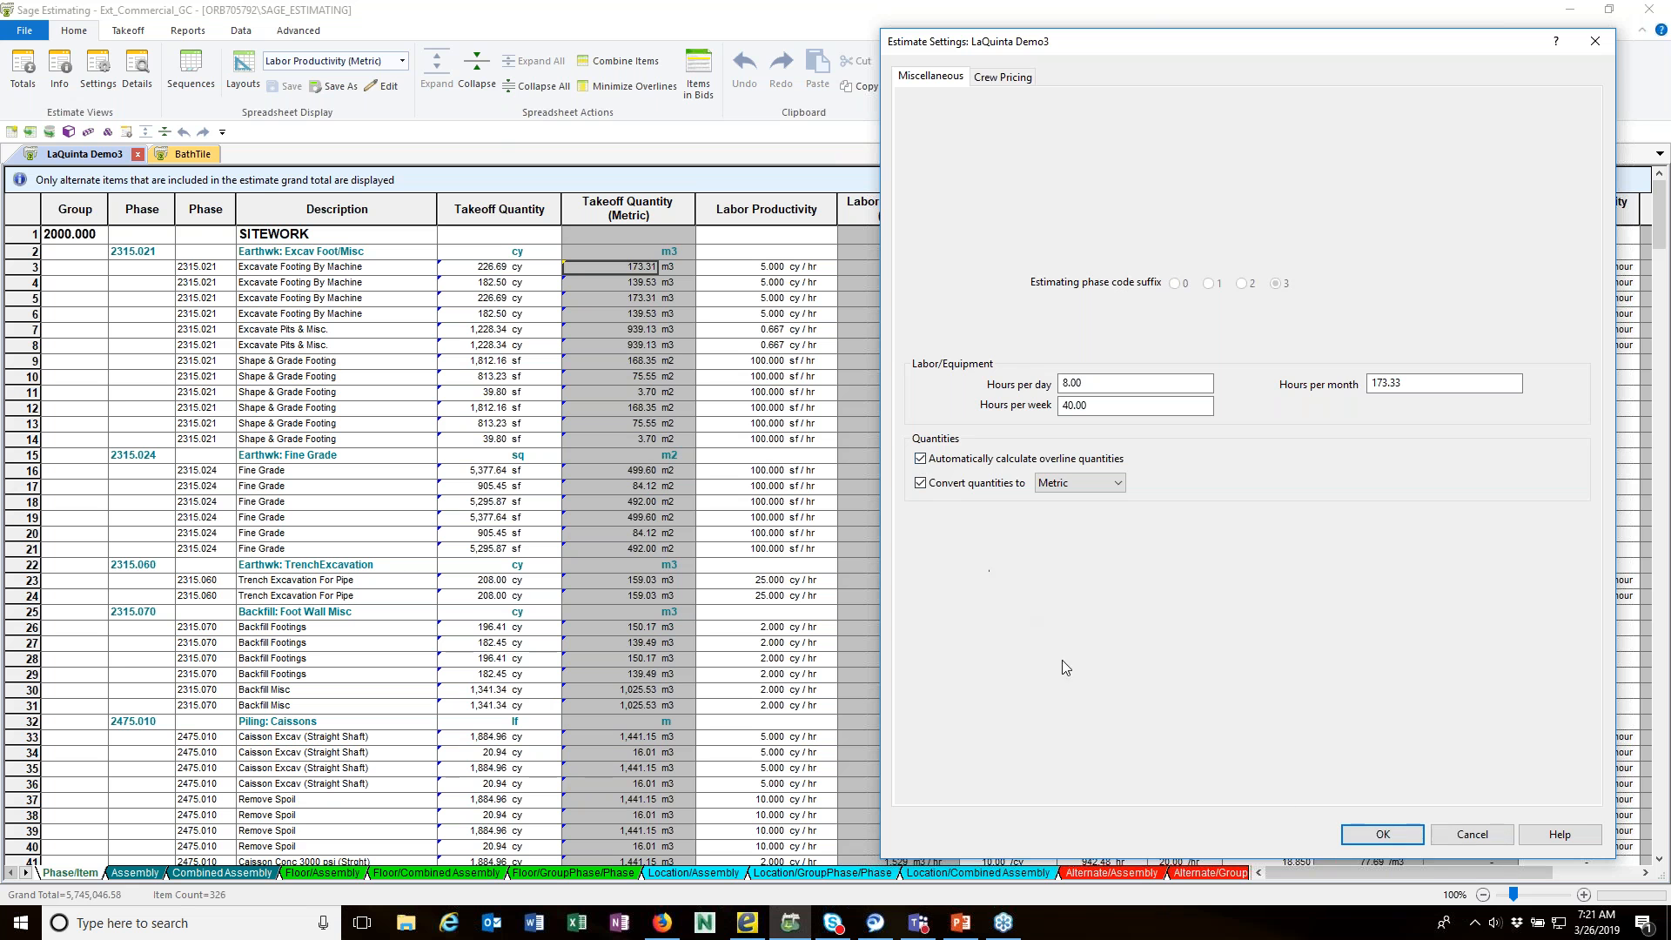
{"action": "left_click", "coordinate": [1393, 836]}
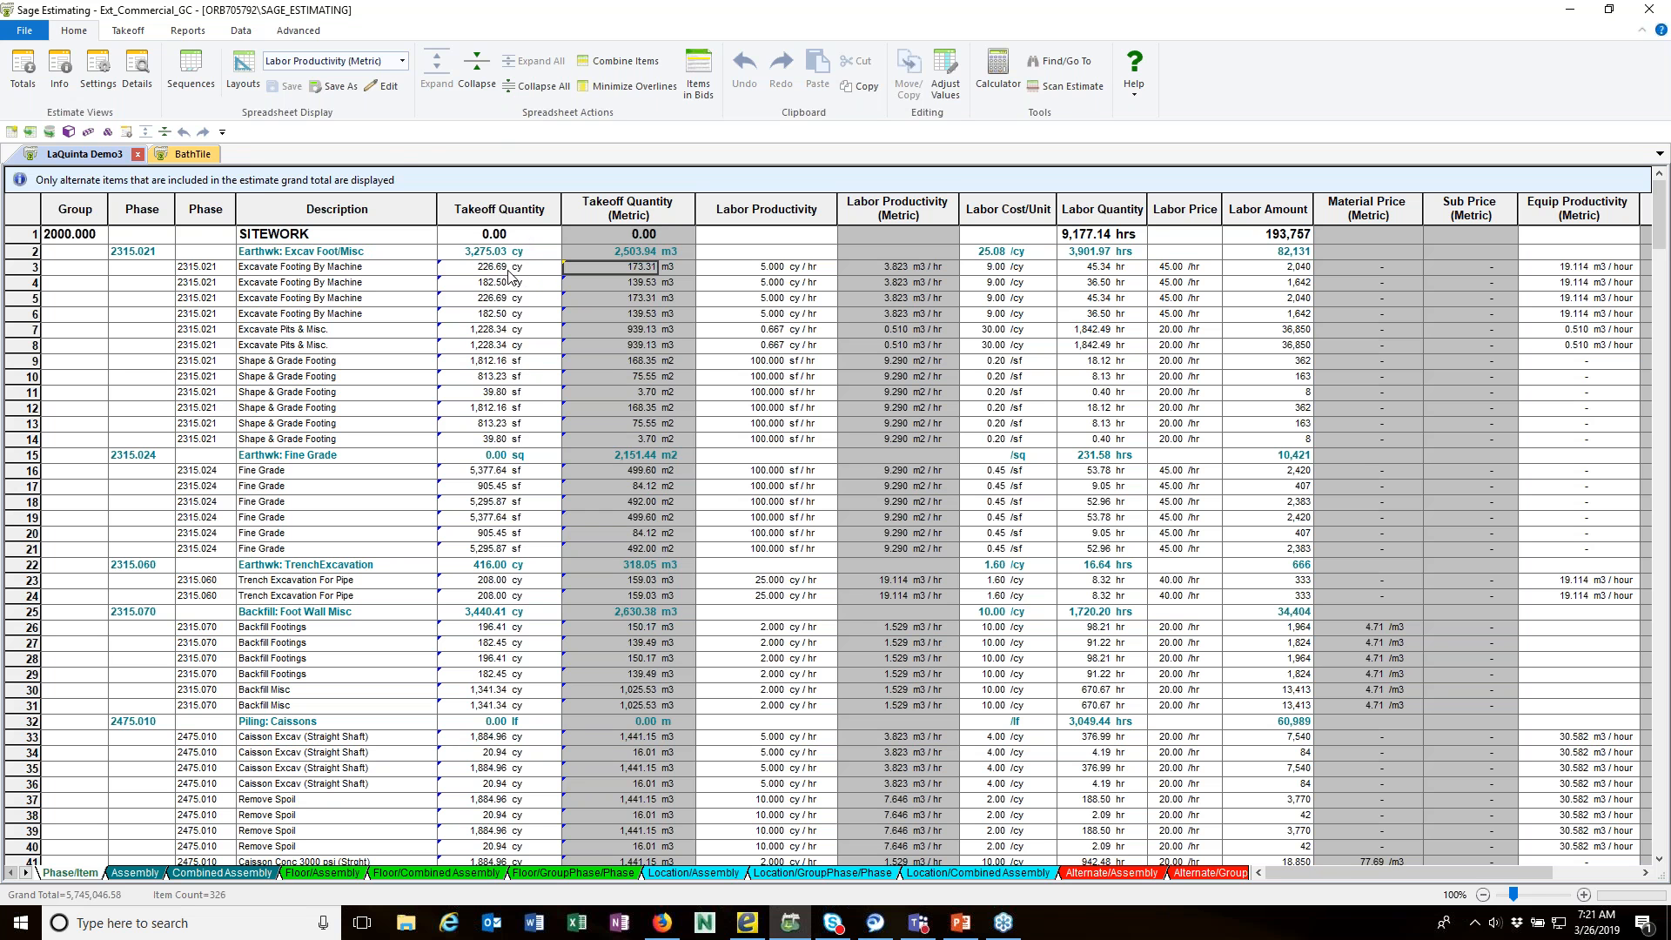
Step: Apply the Materials layout to the Phase/Item spreadsheet and set the Earthwk: Excav Foot/Misc overline's takeoff unit to CY
{"action": "left_click", "coordinate": [403, 62]}
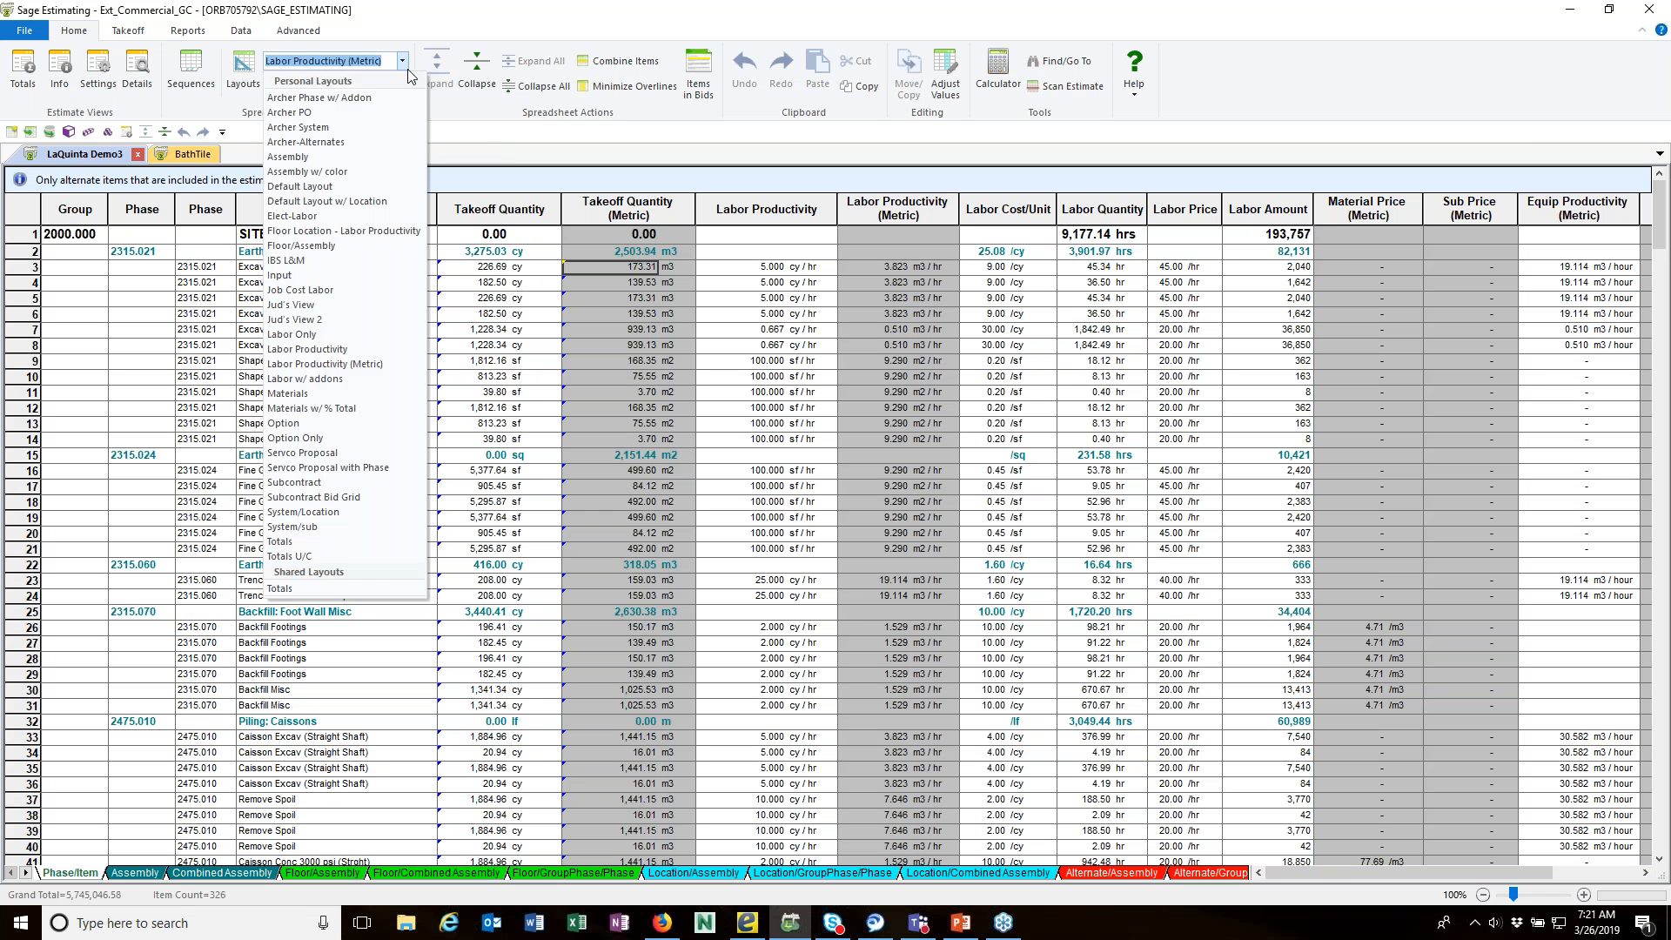
{"action": "left_click", "coordinate": [310, 394]}
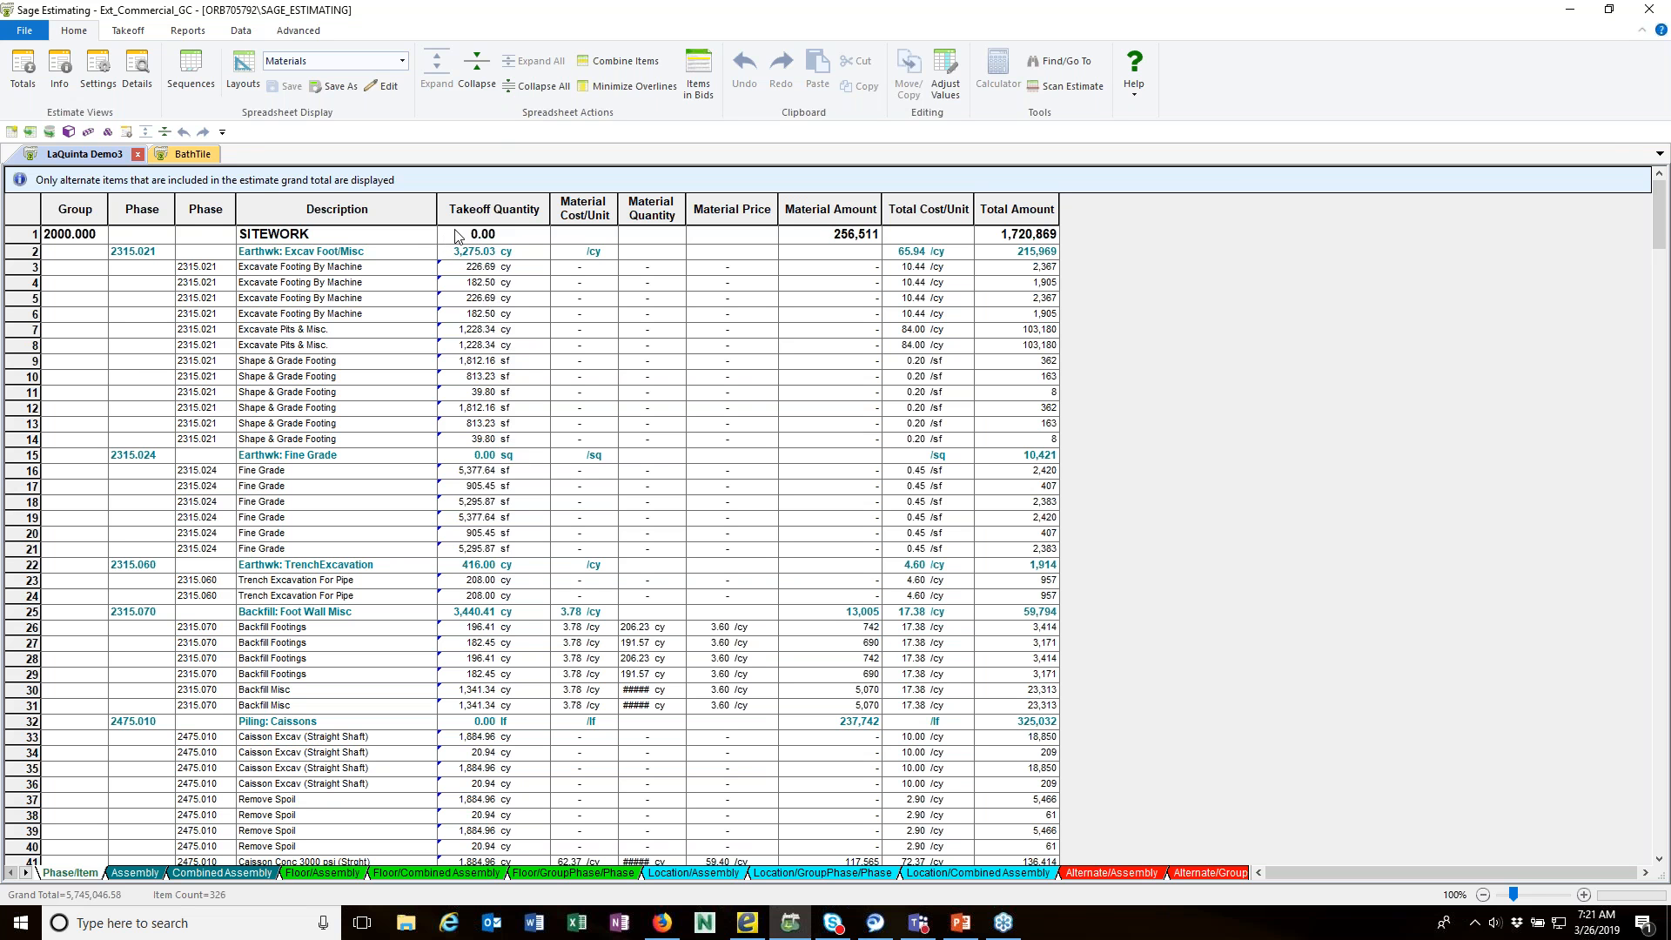
{"action": "left_click", "coordinate": [511, 251]}
{"action": "type", "text": "CY"}
{"action": "key", "text": "Tab"}
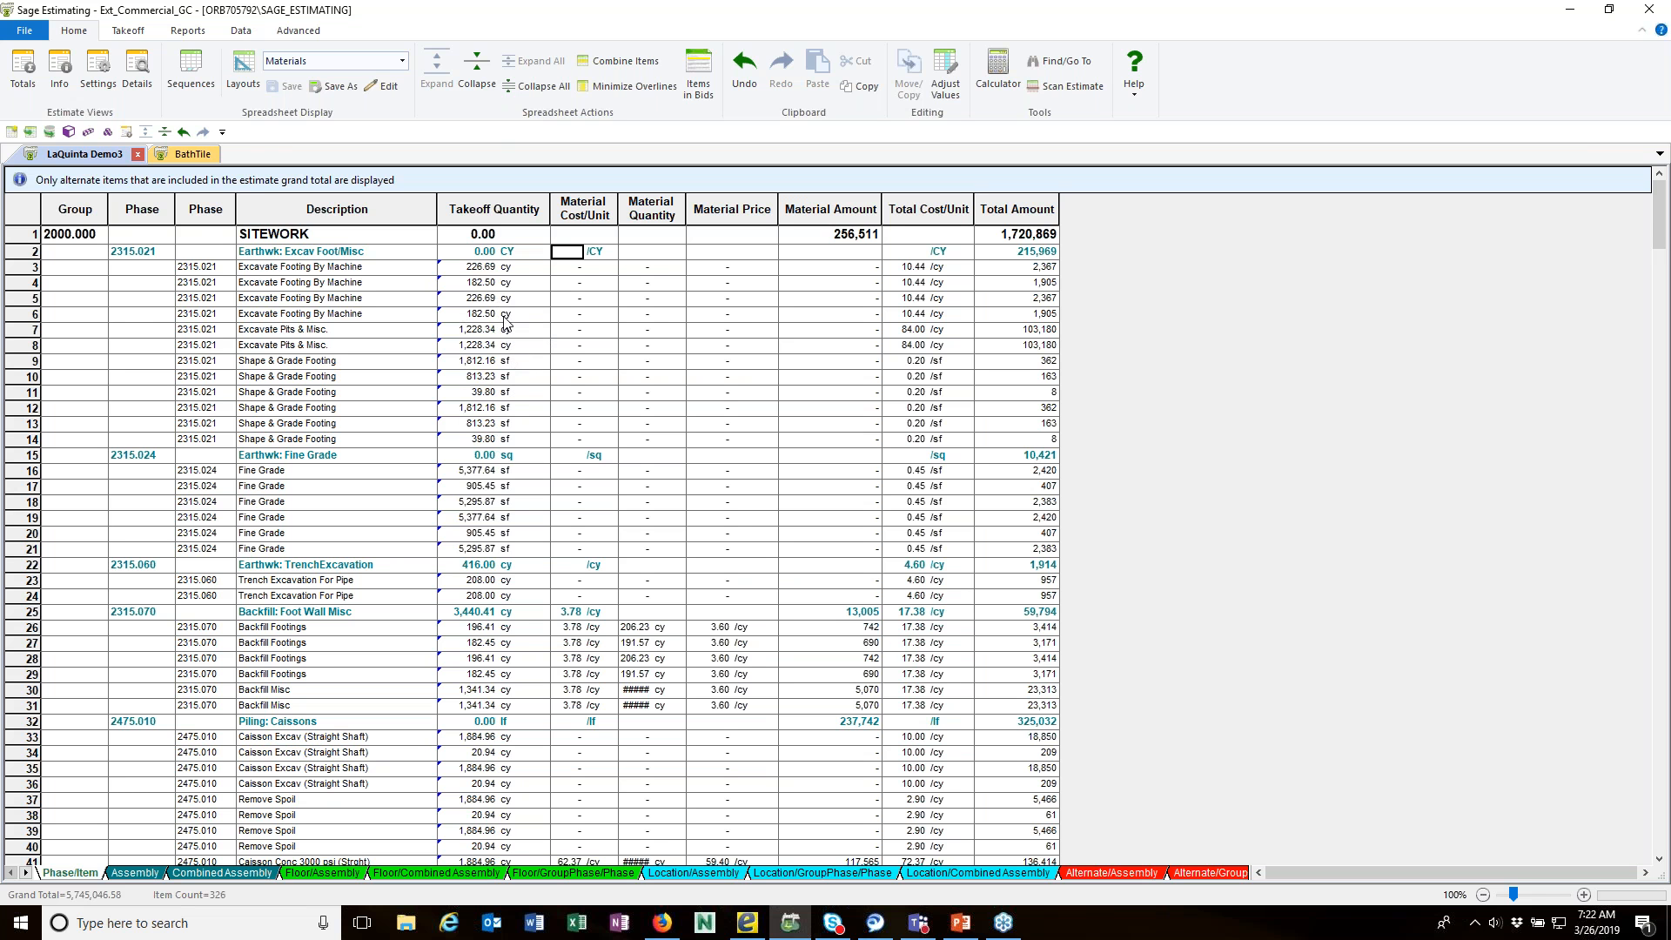
Step: Set the first Excavate Footing By Machine item's takeoff unit to CY and its takeoff quantity to 230
{"action": "left_click", "coordinate": [510, 269]}
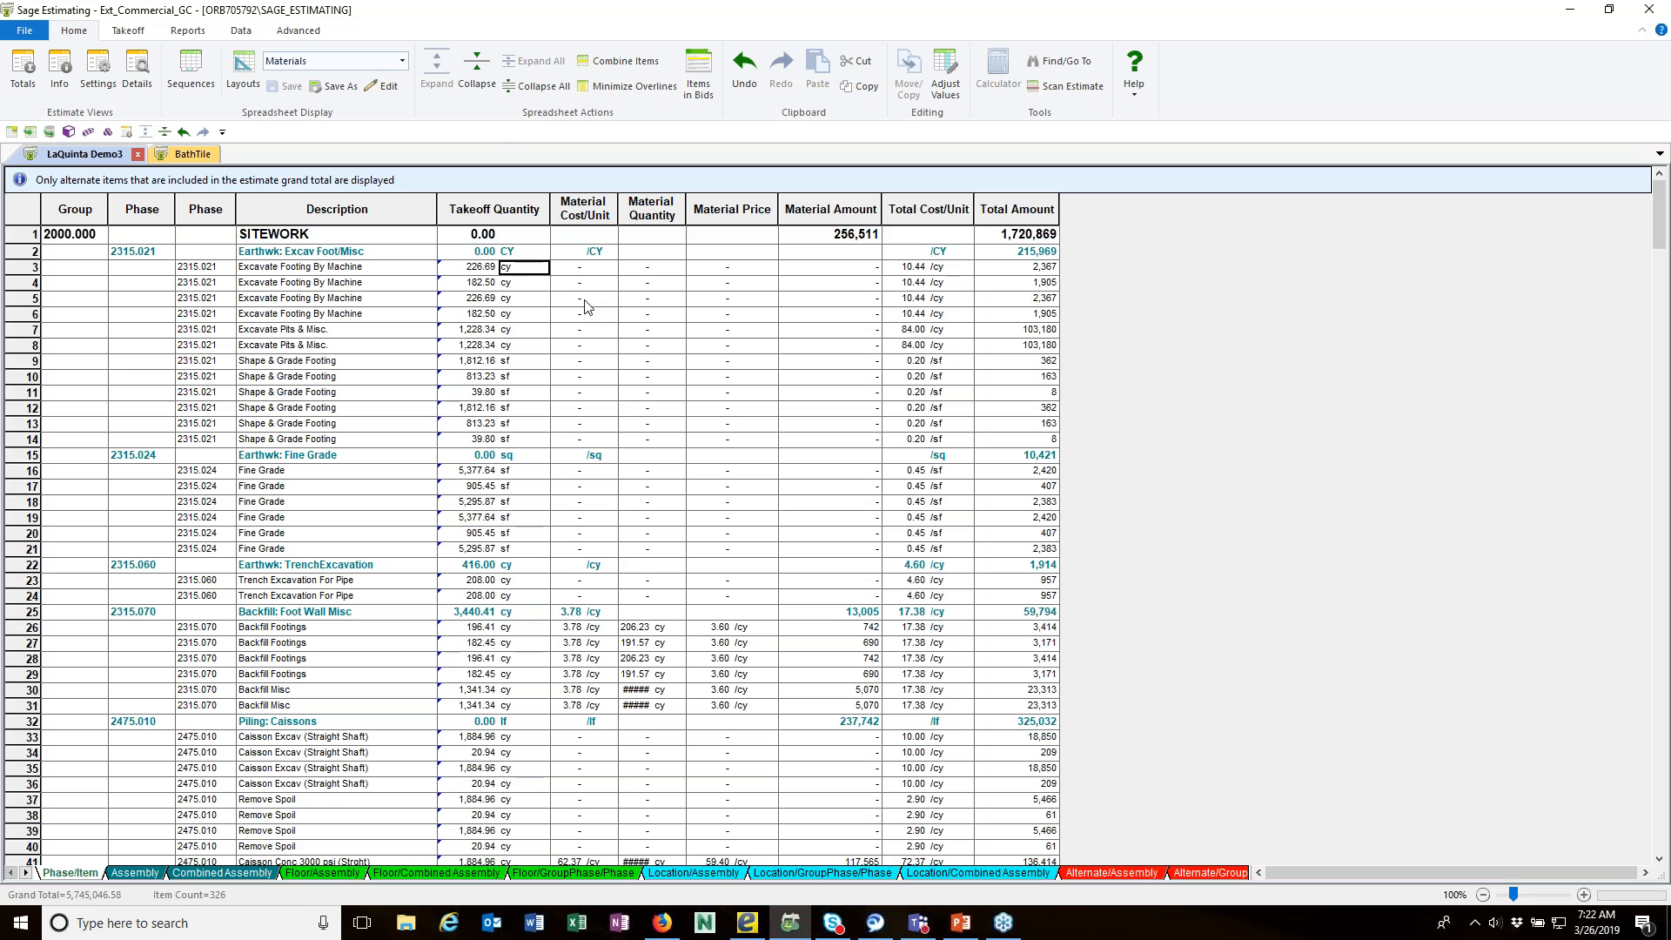
{"action": "type", "text": "CY"}
{"action": "key", "text": "Tab"}
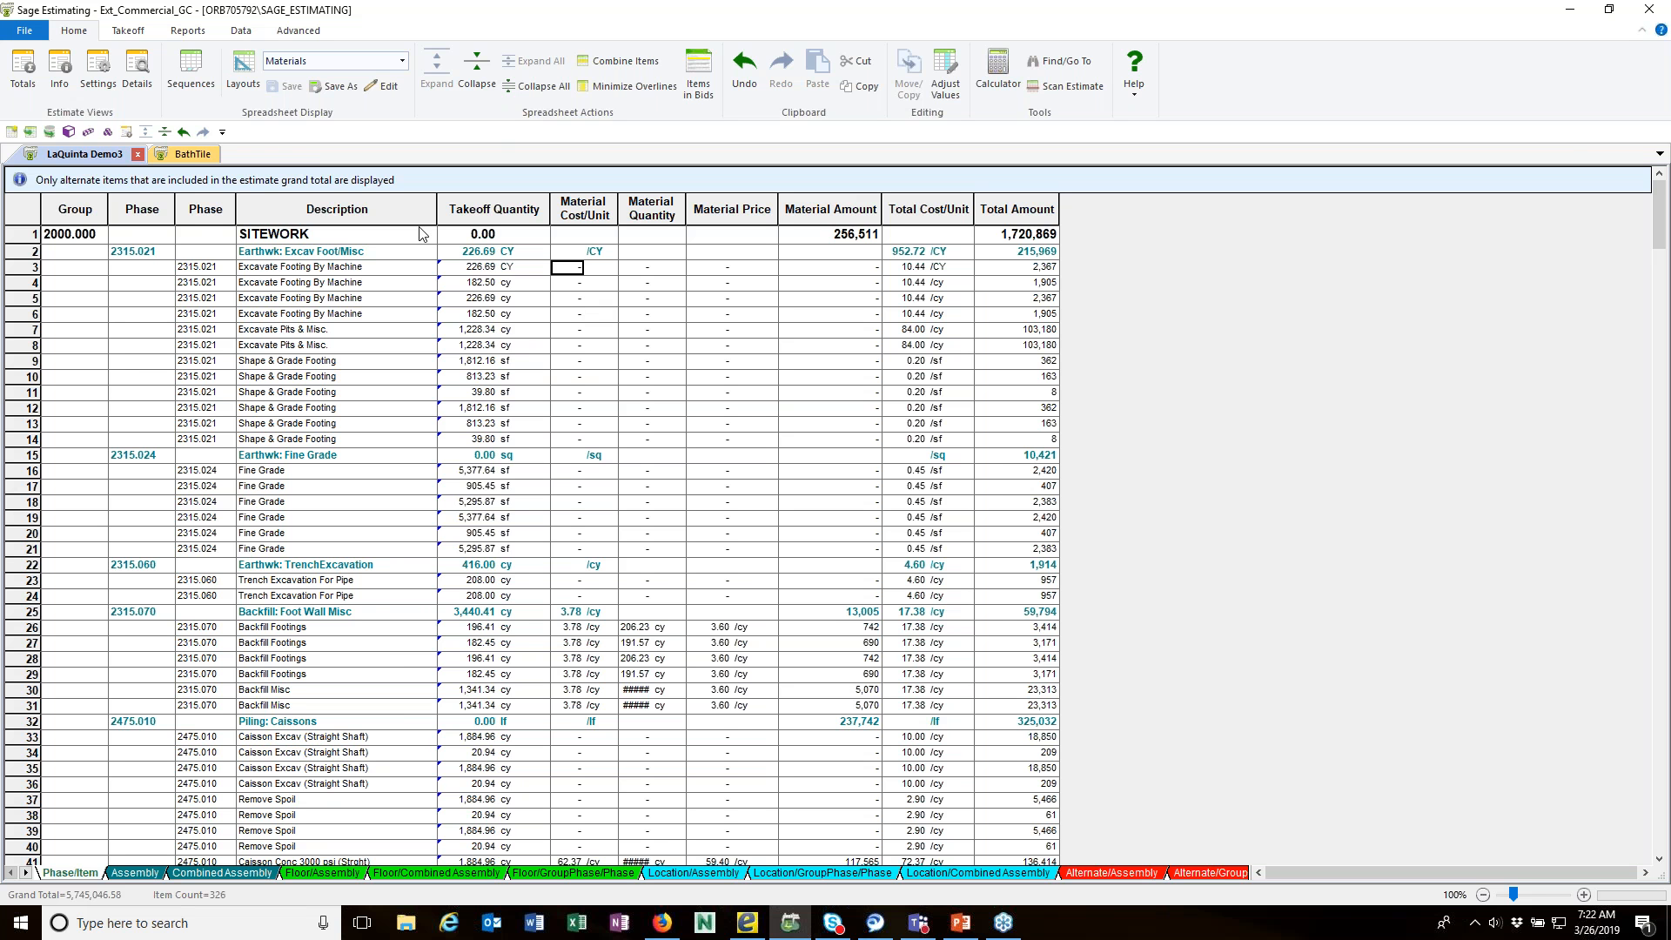
{"action": "left_click", "coordinate": [488, 270]}
{"action": "type", "text": "230"}
{"action": "key", "text": "Tab"}
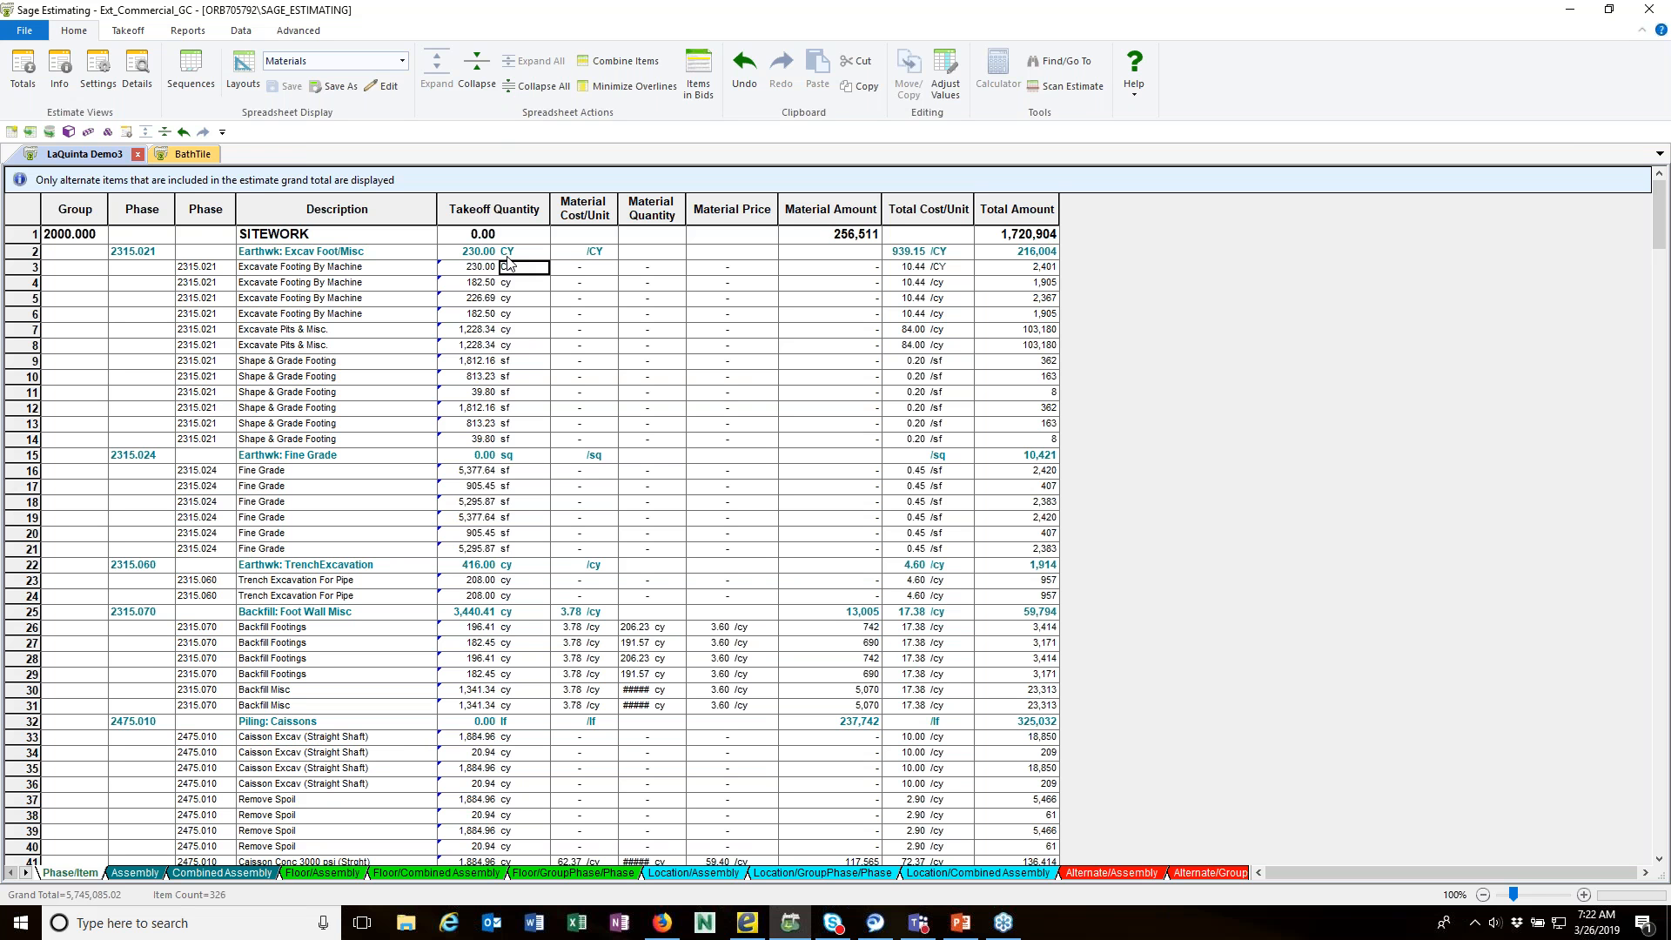
Step: Set the Earthwk: Fine Grade overline's takeoff unit to sf, and view the spreadsheet collapsed one level before expanding it again
{"action": "left_click", "coordinate": [509, 458]}
{"action": "type", "text": "sf"}
{"action": "key", "text": "Tab"}
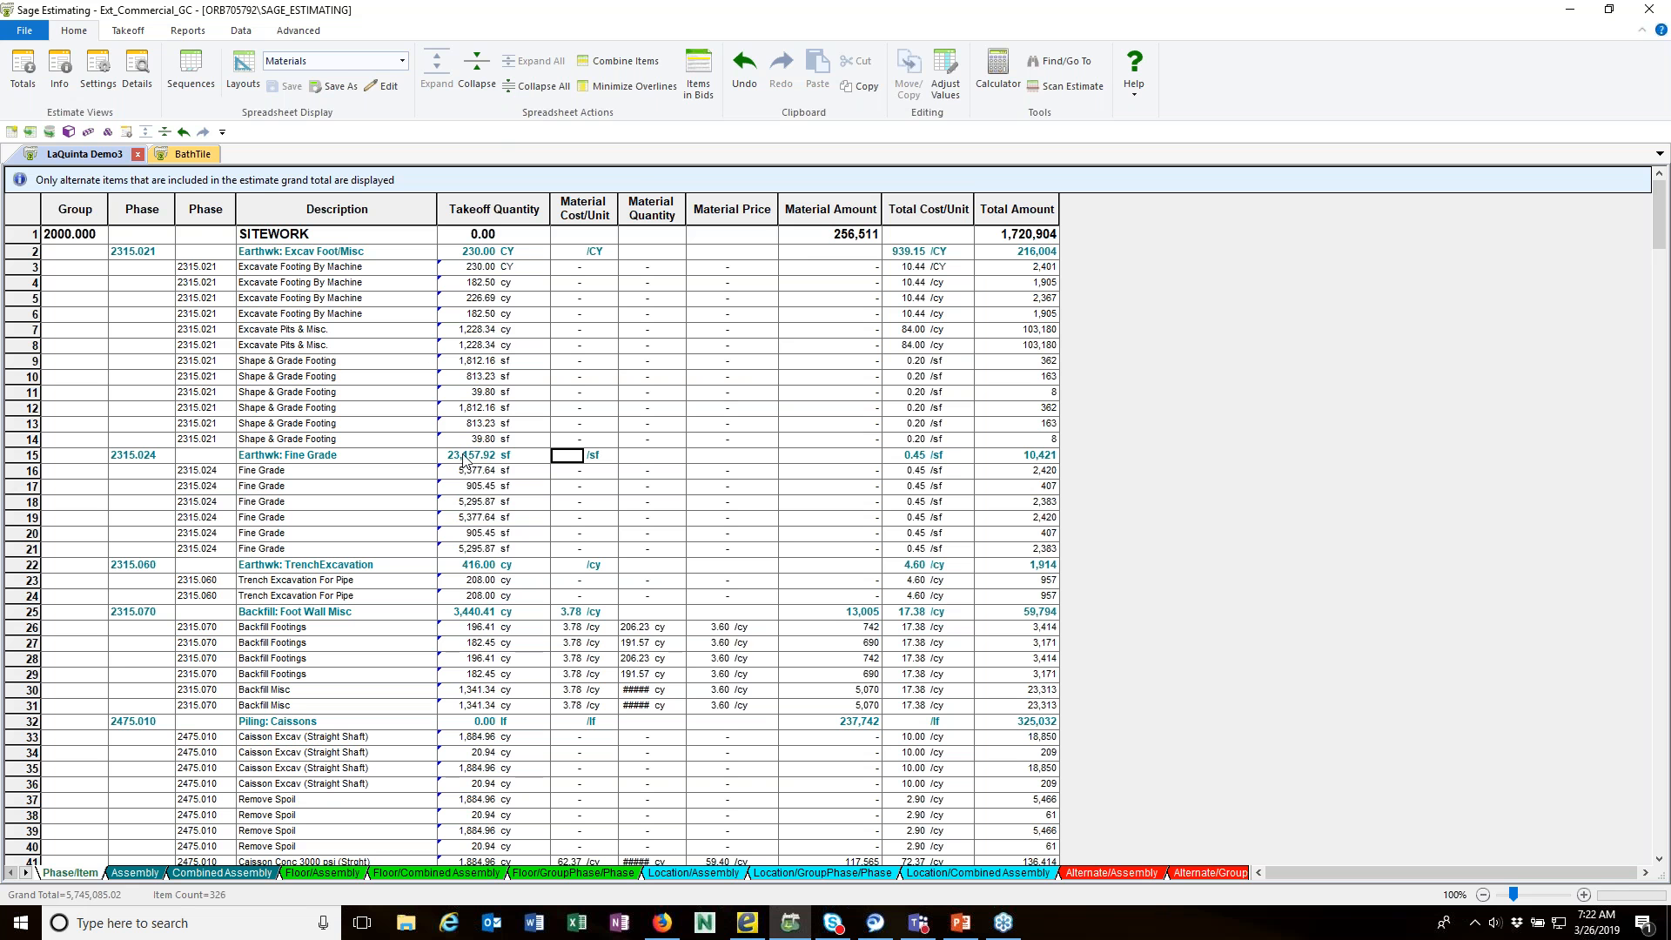
{"action": "left_click", "coordinate": [478, 88]}
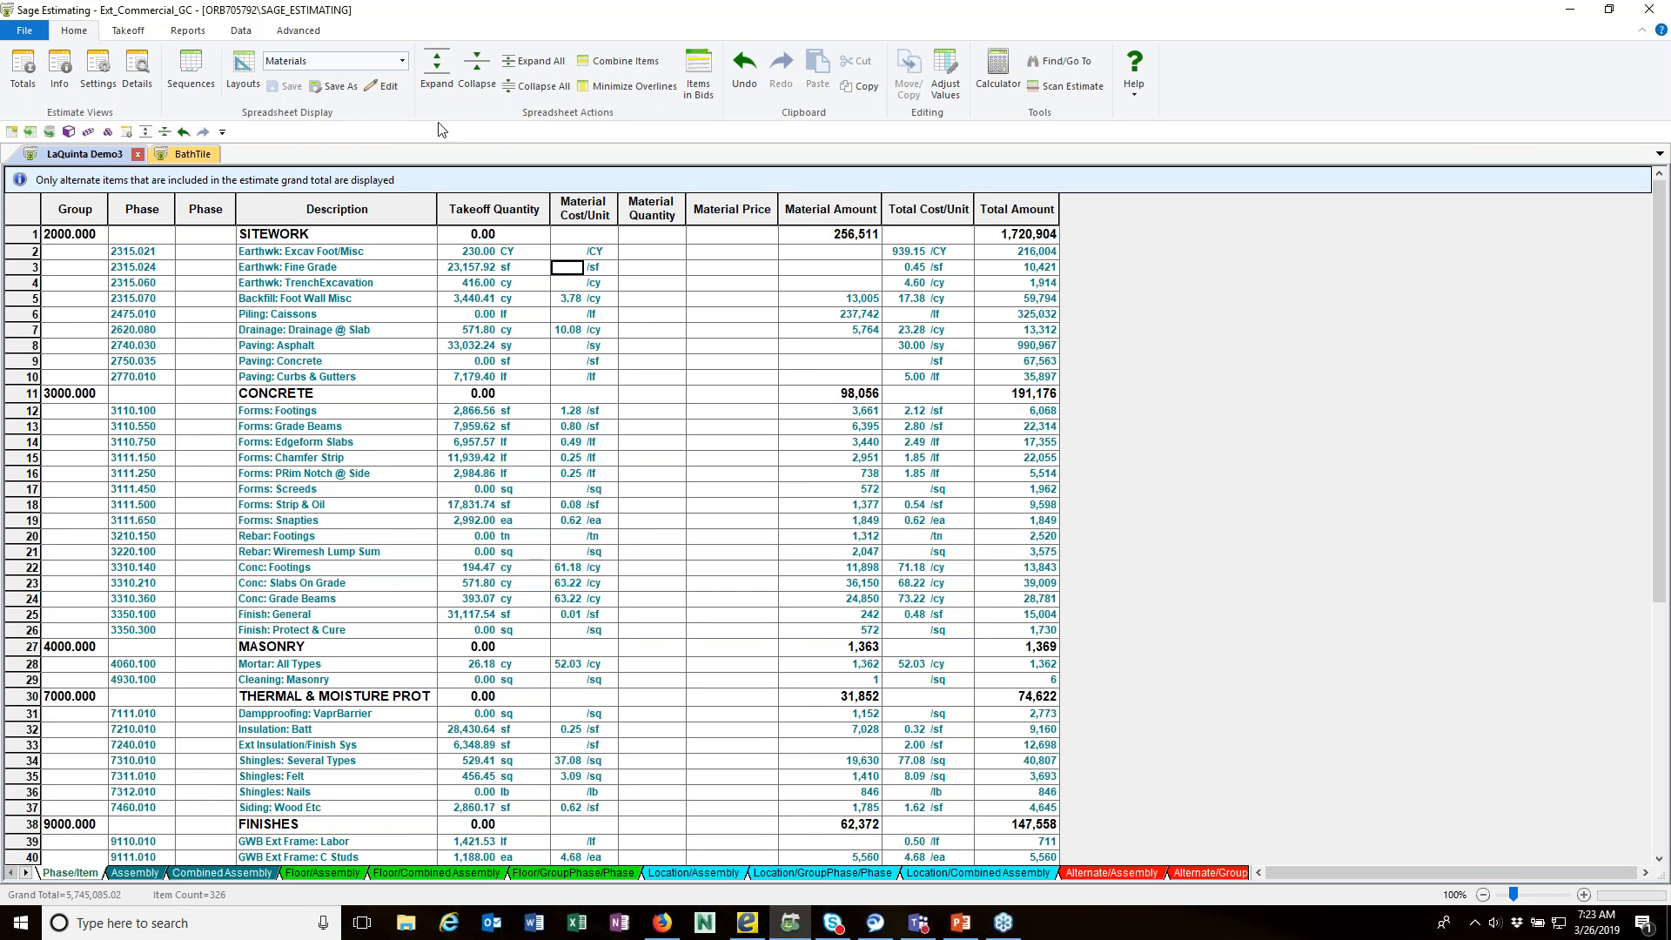
{"action": "left_click", "coordinate": [437, 68]}
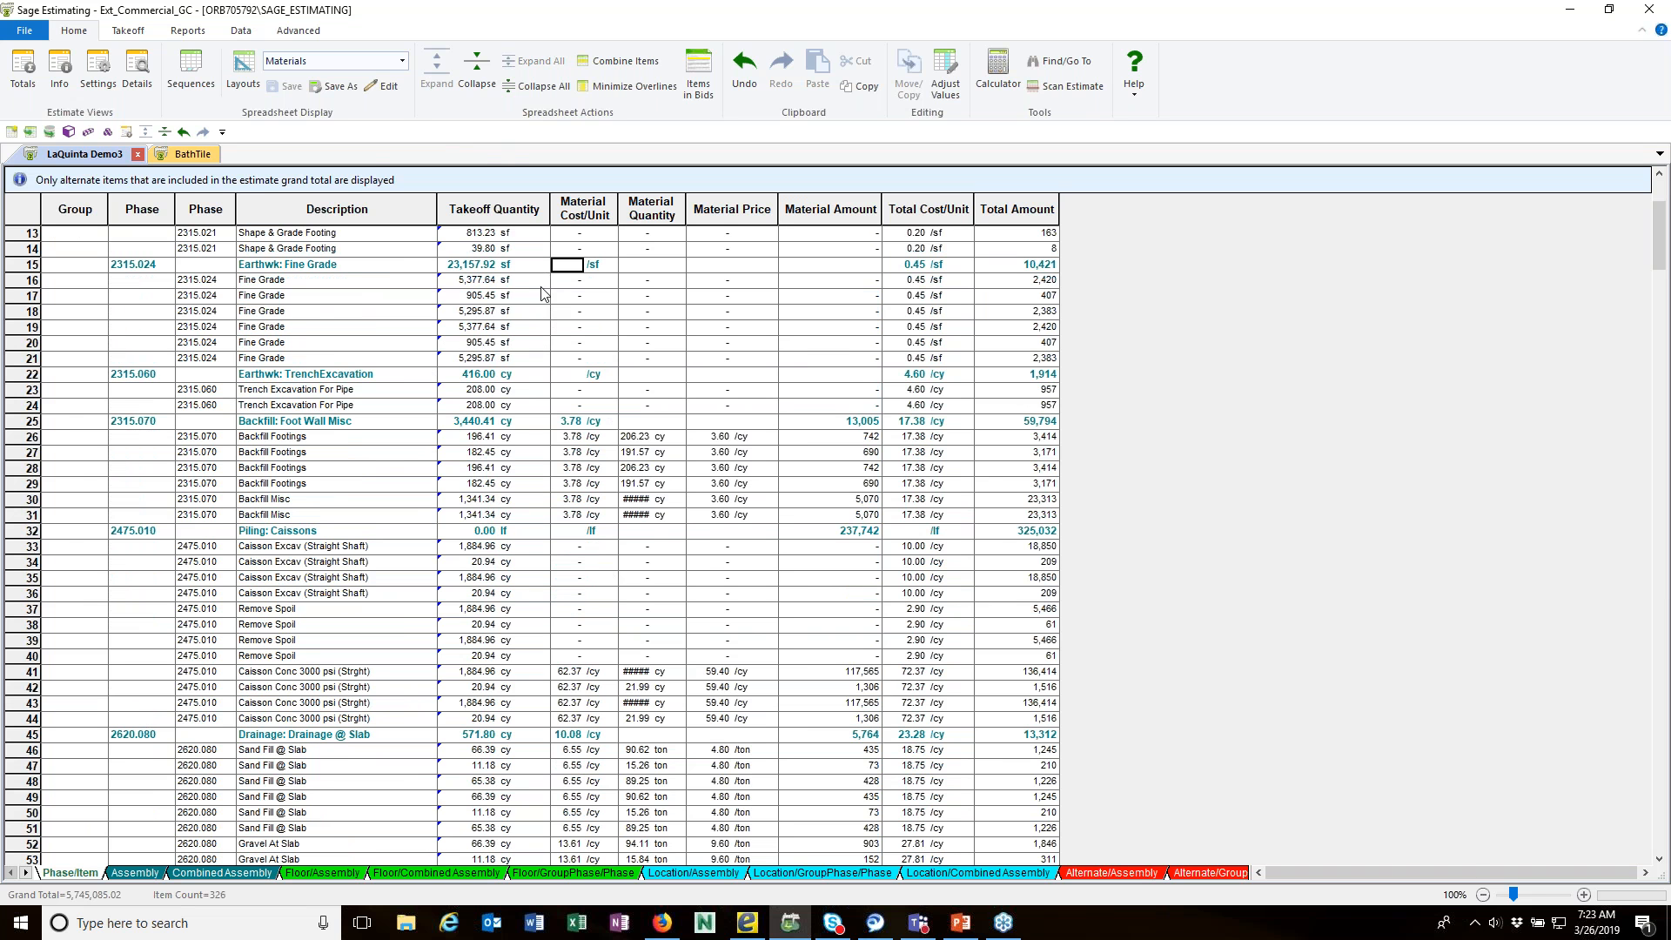
Step: View the Alternate Summary of the estimate and close it
{"action": "left_click", "coordinate": [304, 32]}
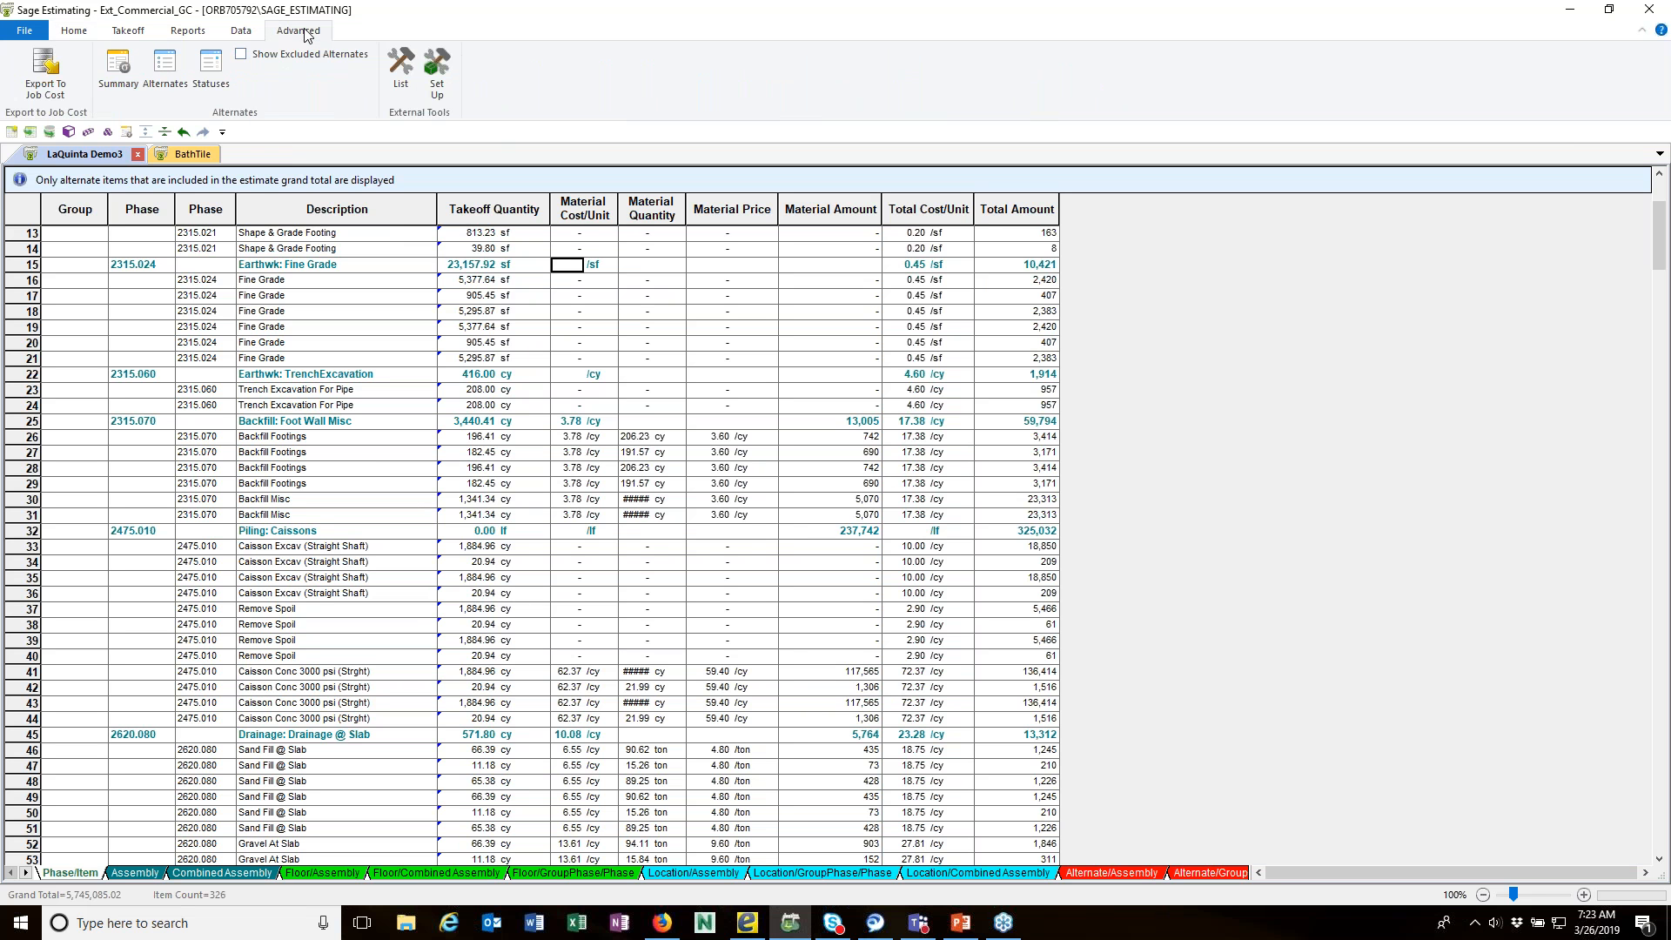
{"action": "left_click", "coordinate": [120, 77]}
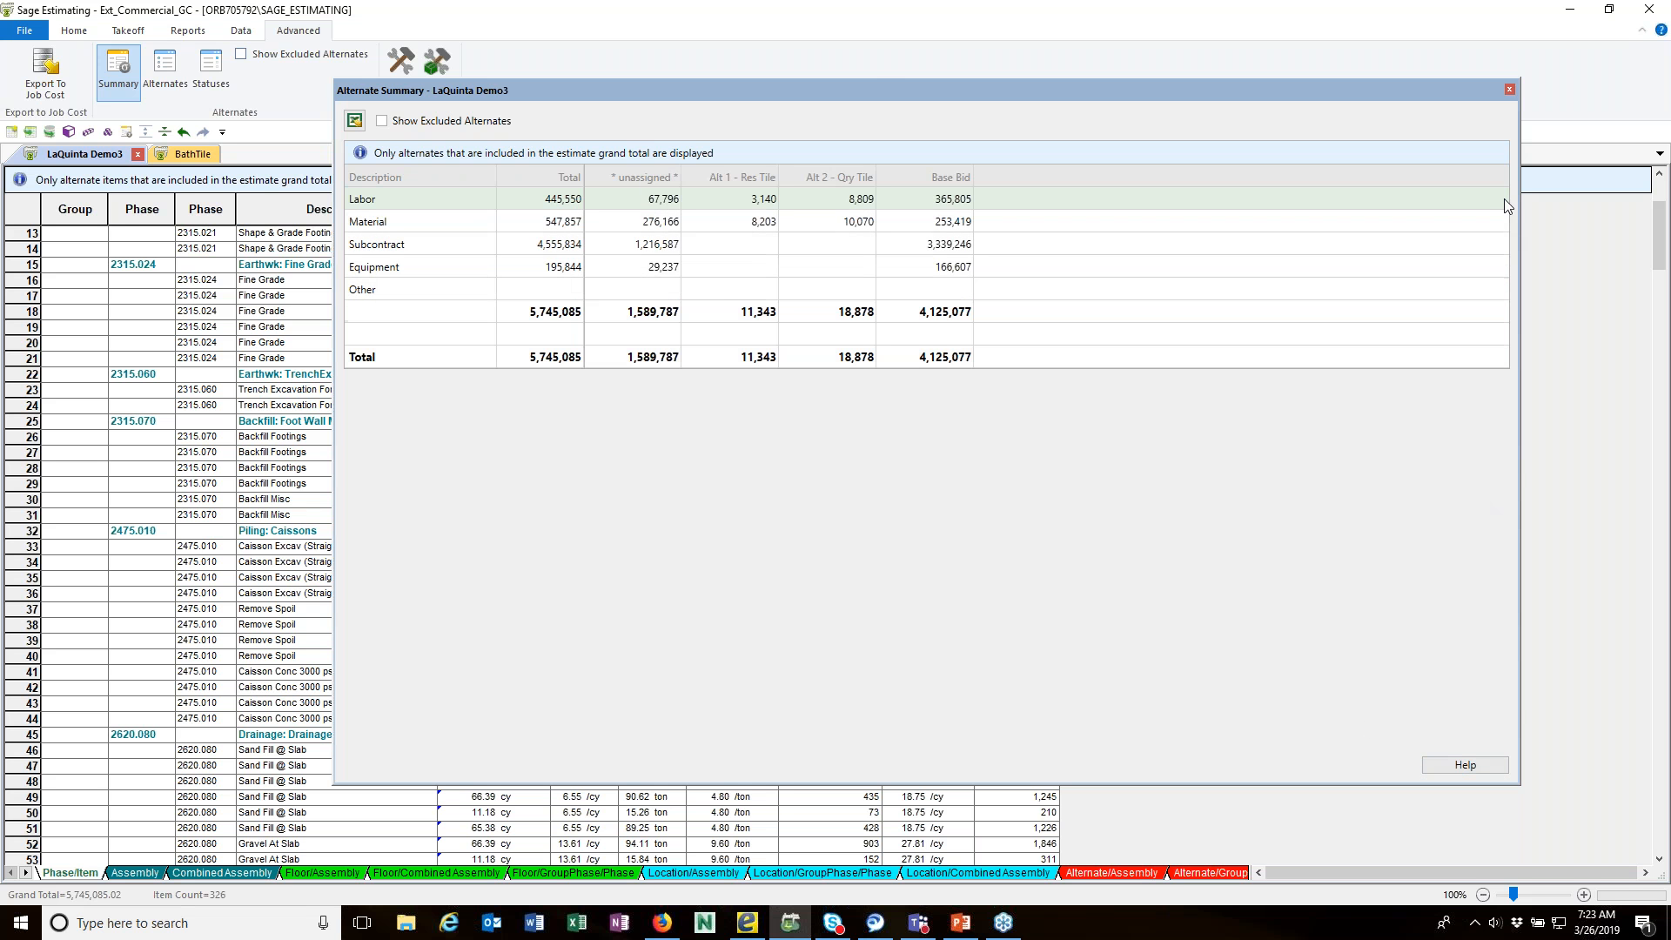
{"action": "left_click", "coordinate": [1509, 90]}
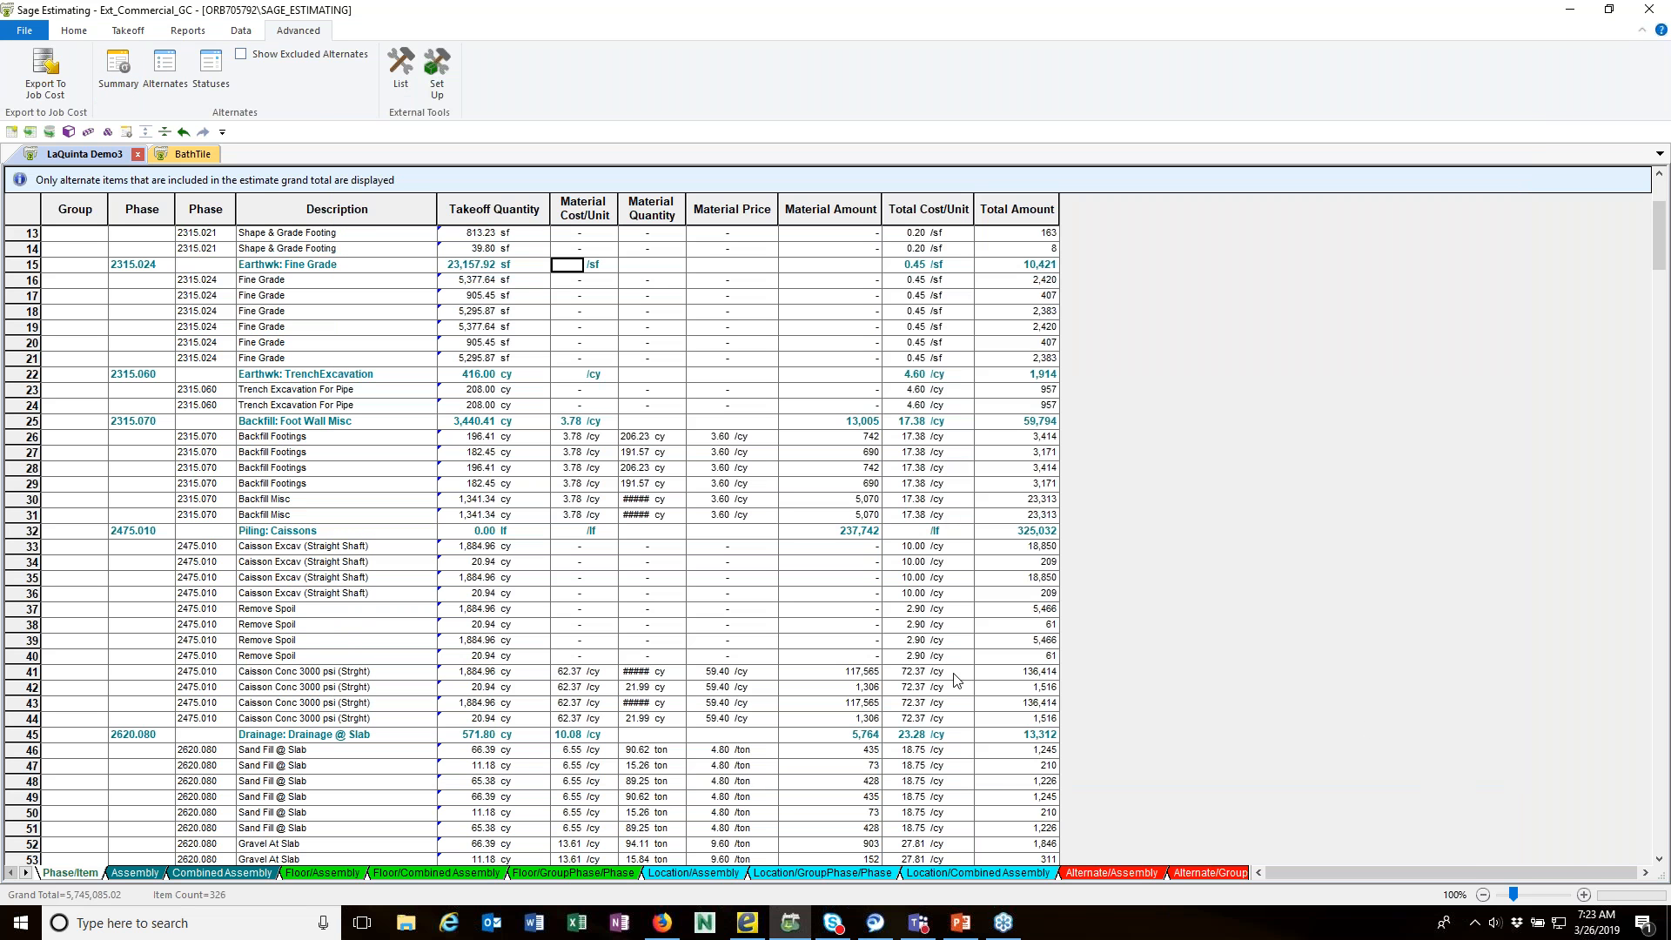
Step: Display the estimate in the Alternate/GroupPh/Phase sequence and apply the Archer-Alternates layout to it
{"action": "left_click", "coordinate": [1088, 876]}
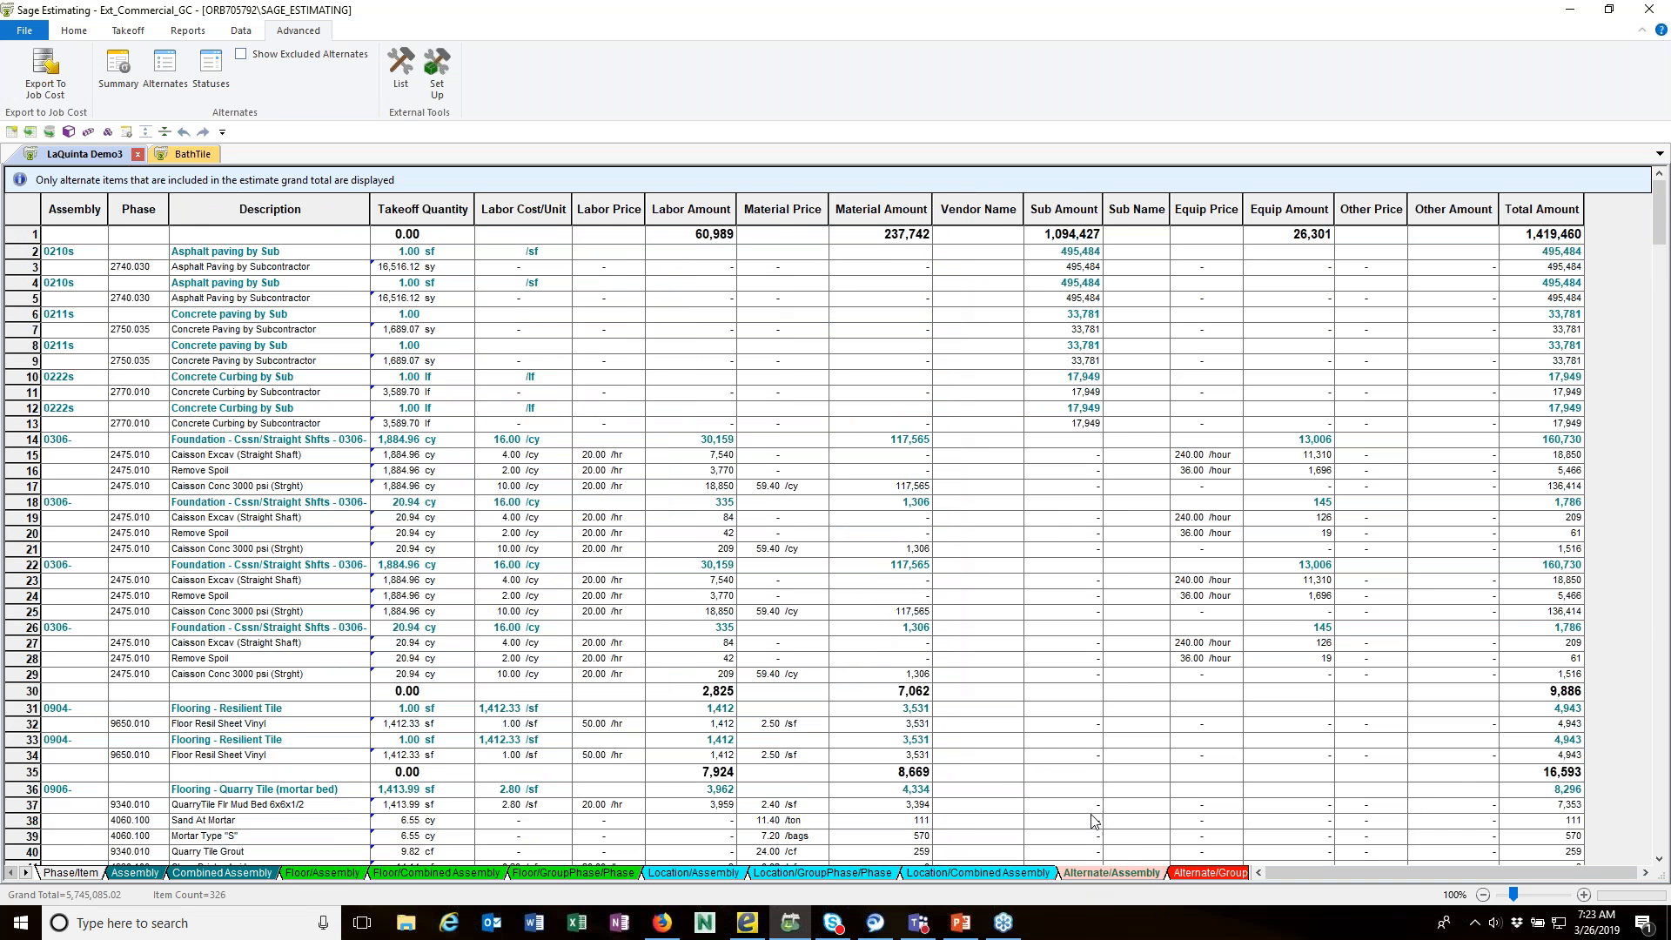
{"action": "left_click", "coordinate": [1201, 873]}
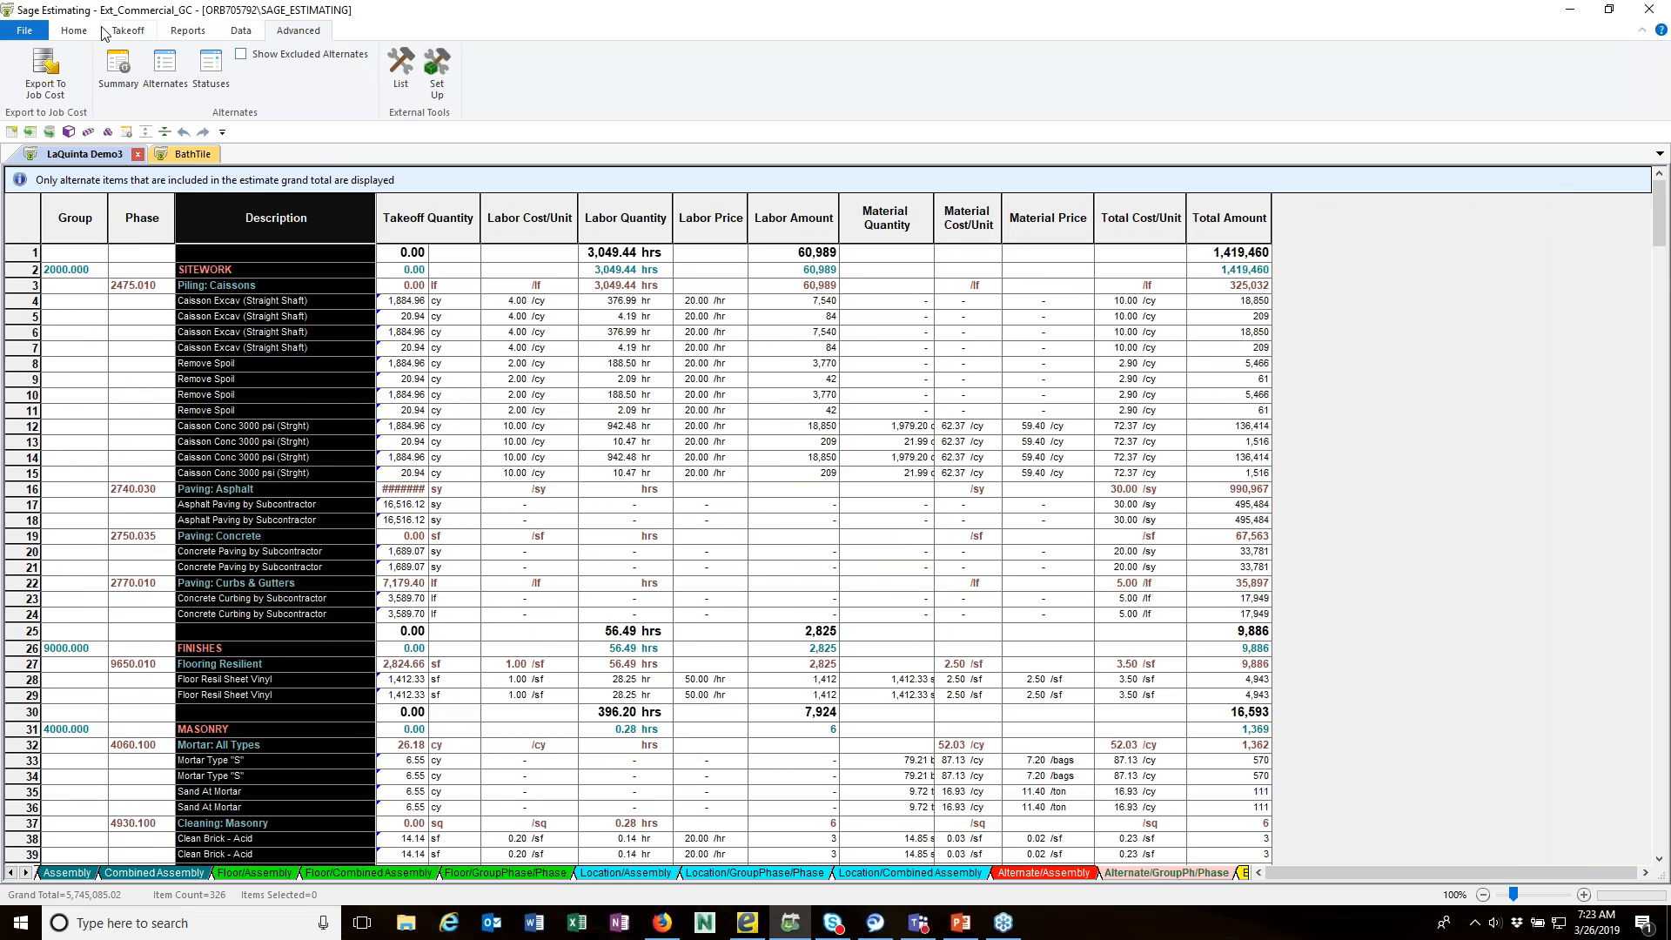
{"action": "left_click", "coordinate": [73, 32]}
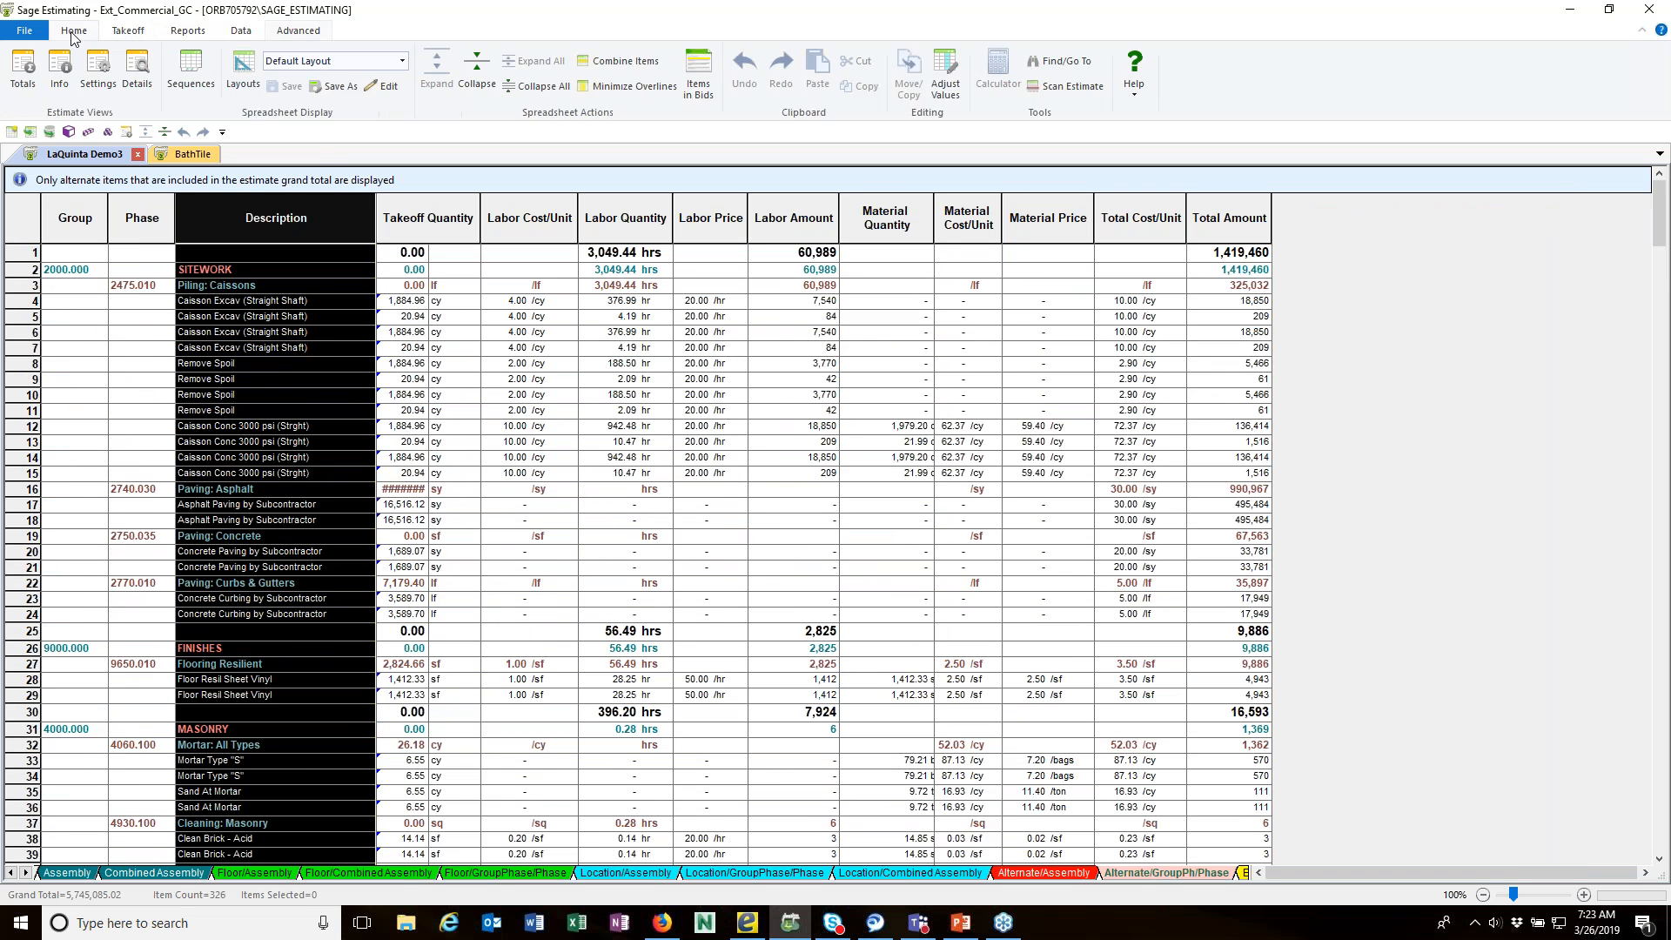
{"action": "left_click", "coordinate": [402, 60]}
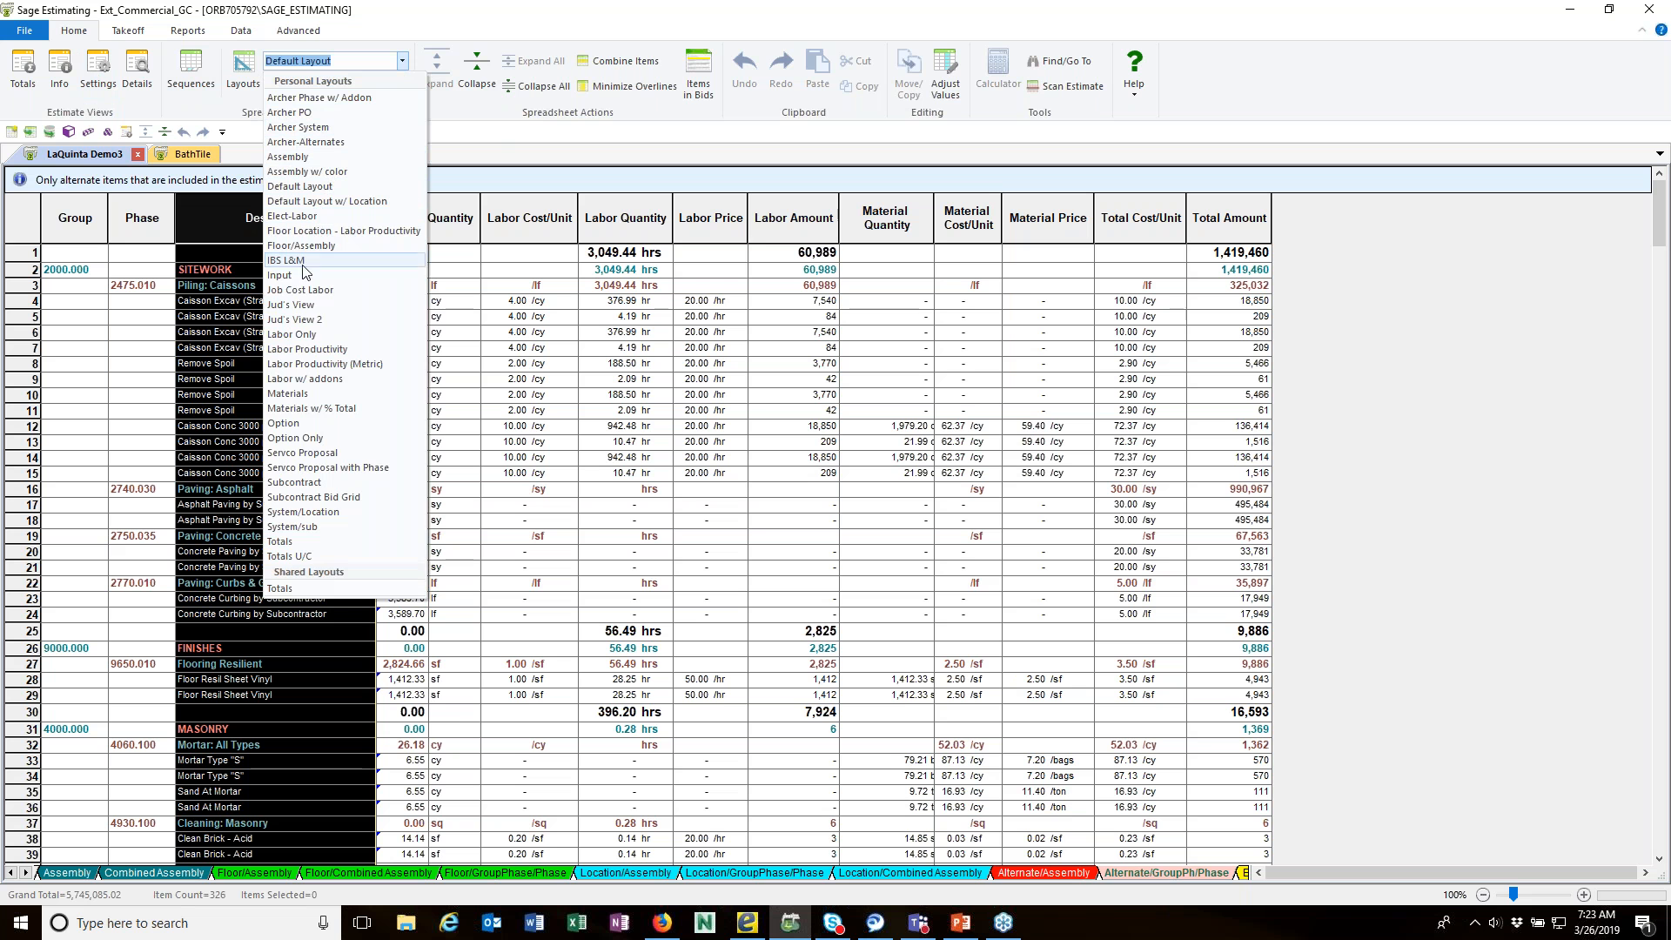
{"action": "left_click", "coordinate": [301, 188]}
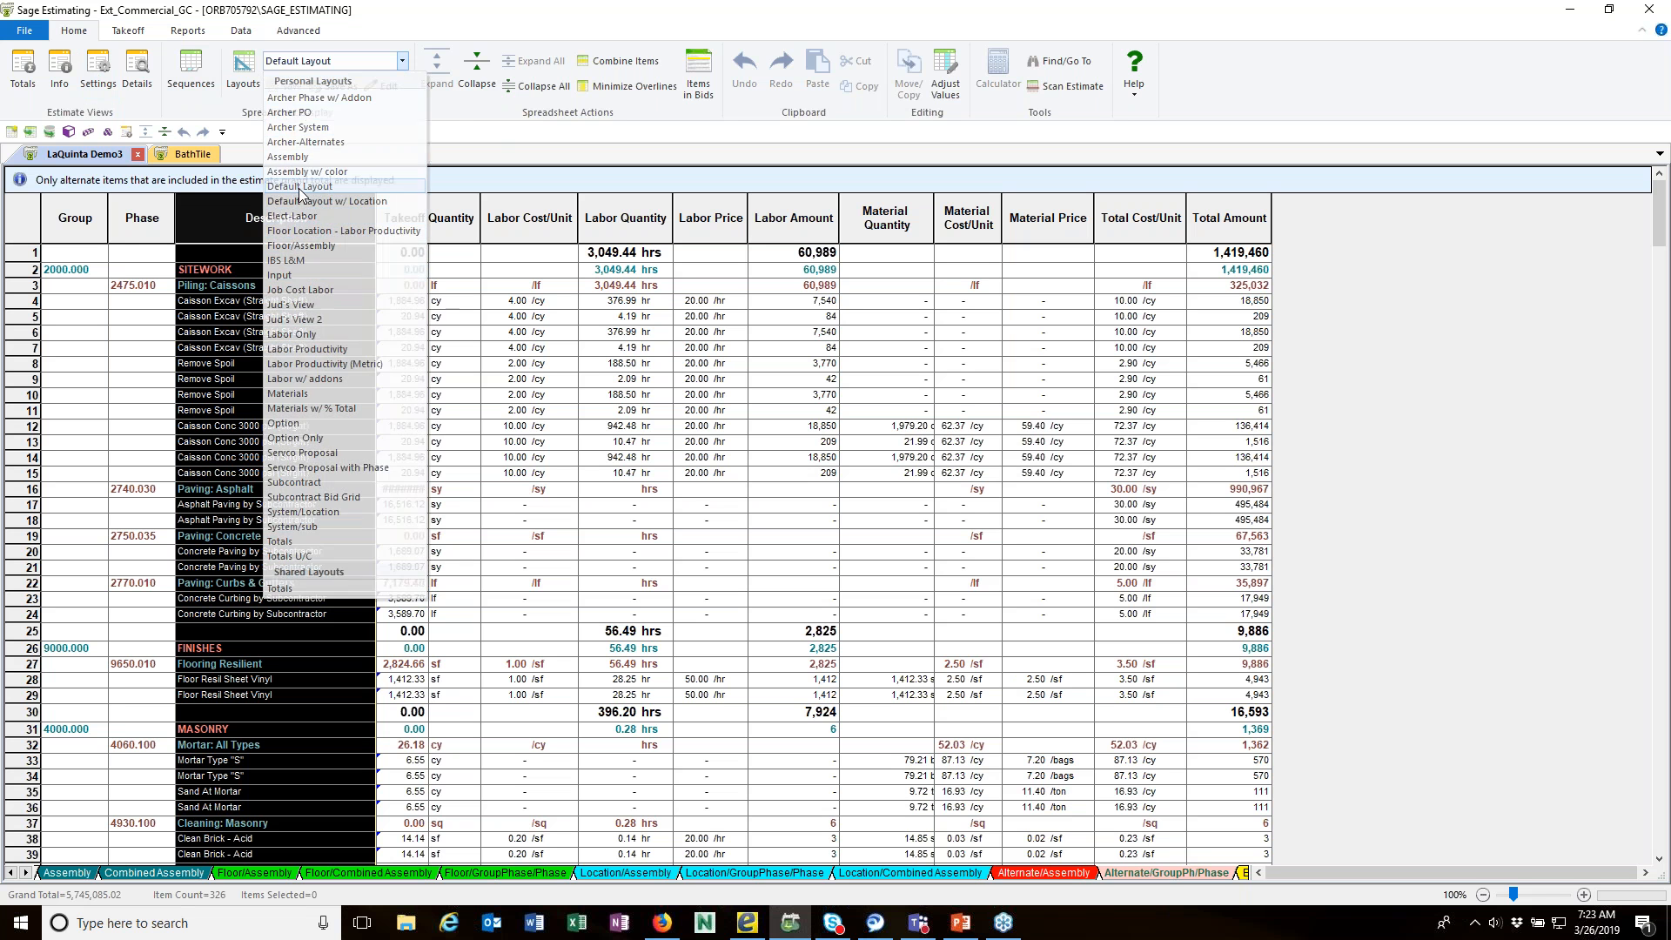
{"action": "left_click", "coordinate": [403, 60]}
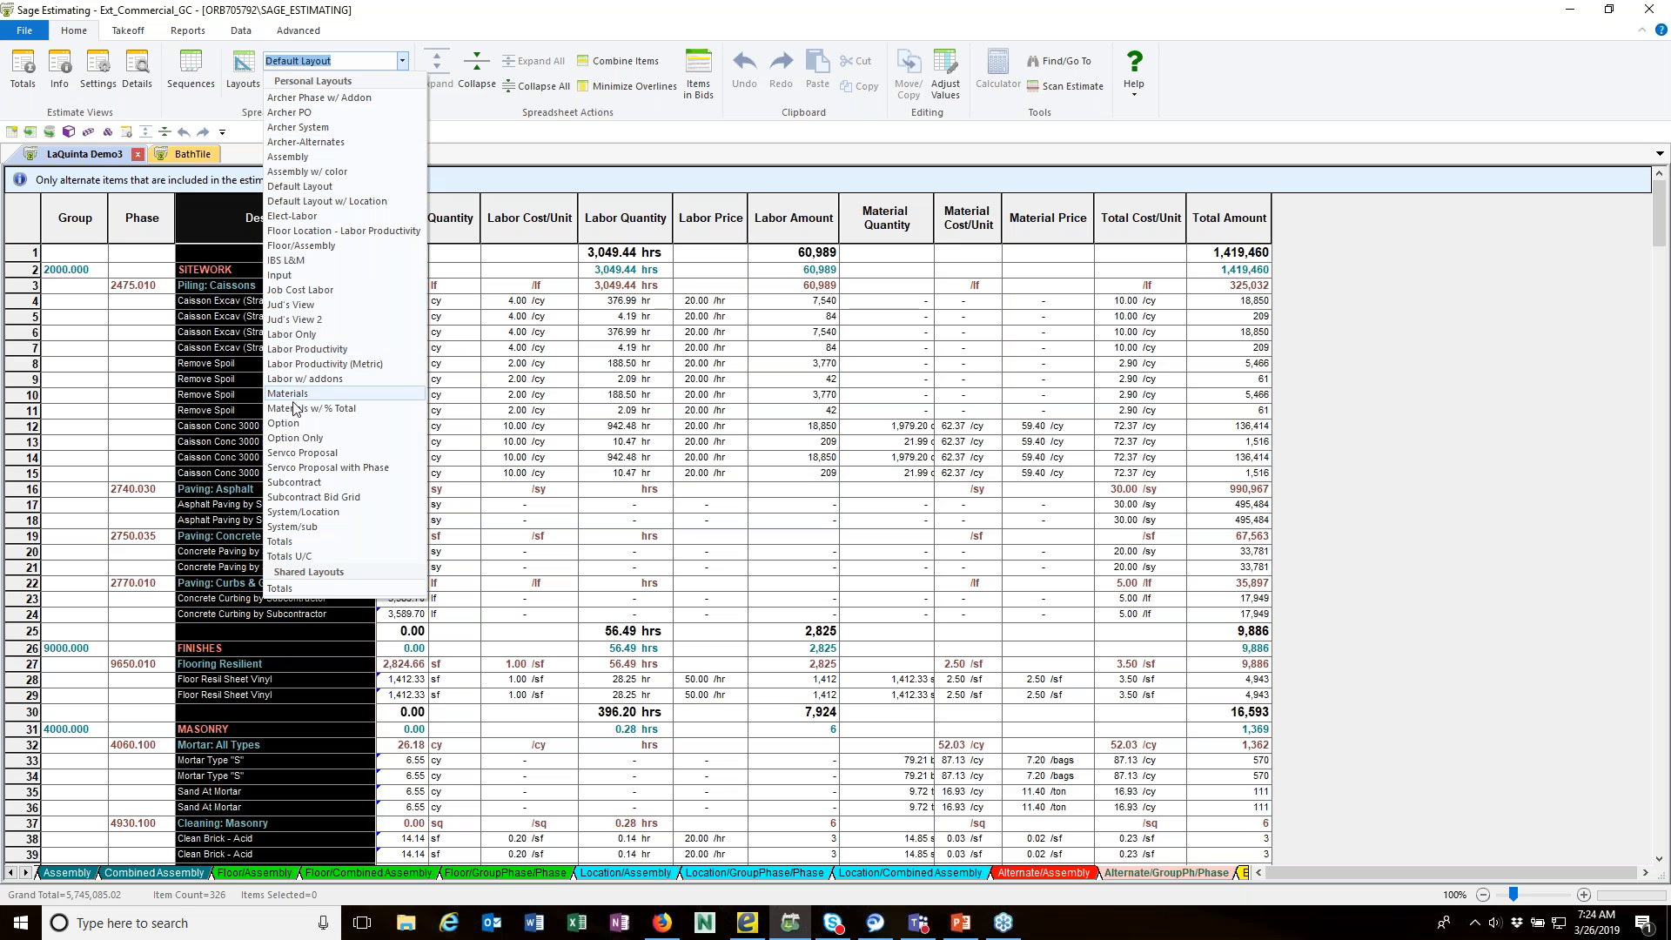
{"action": "left_click", "coordinate": [300, 275]}
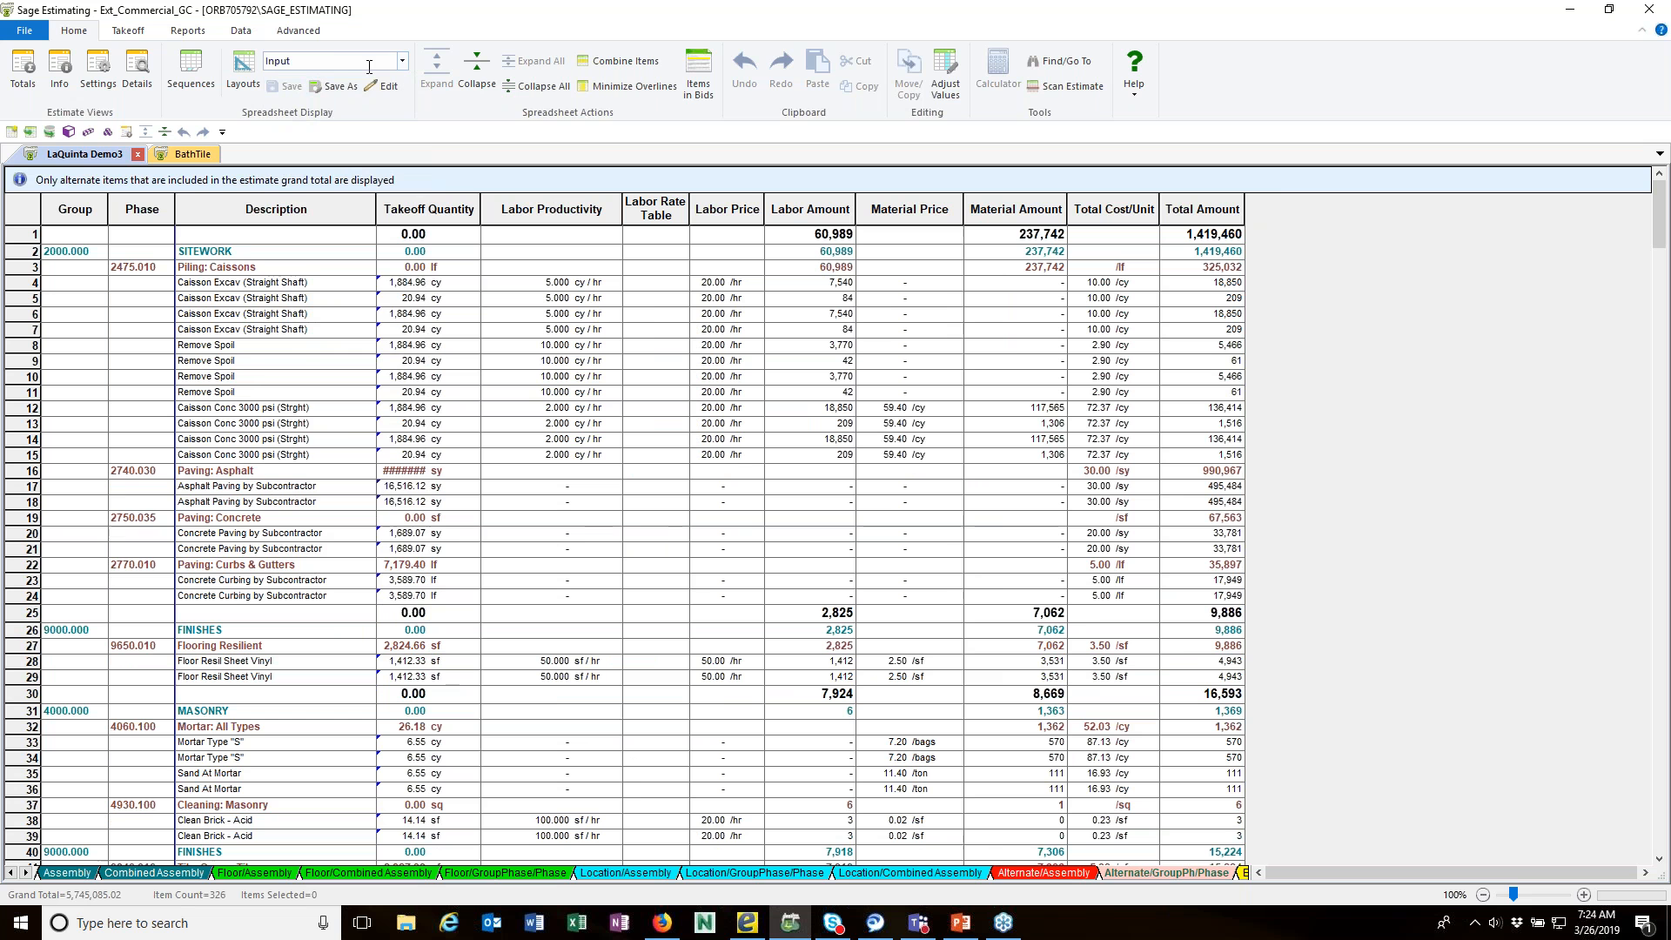
{"action": "left_click", "coordinate": [405, 62]}
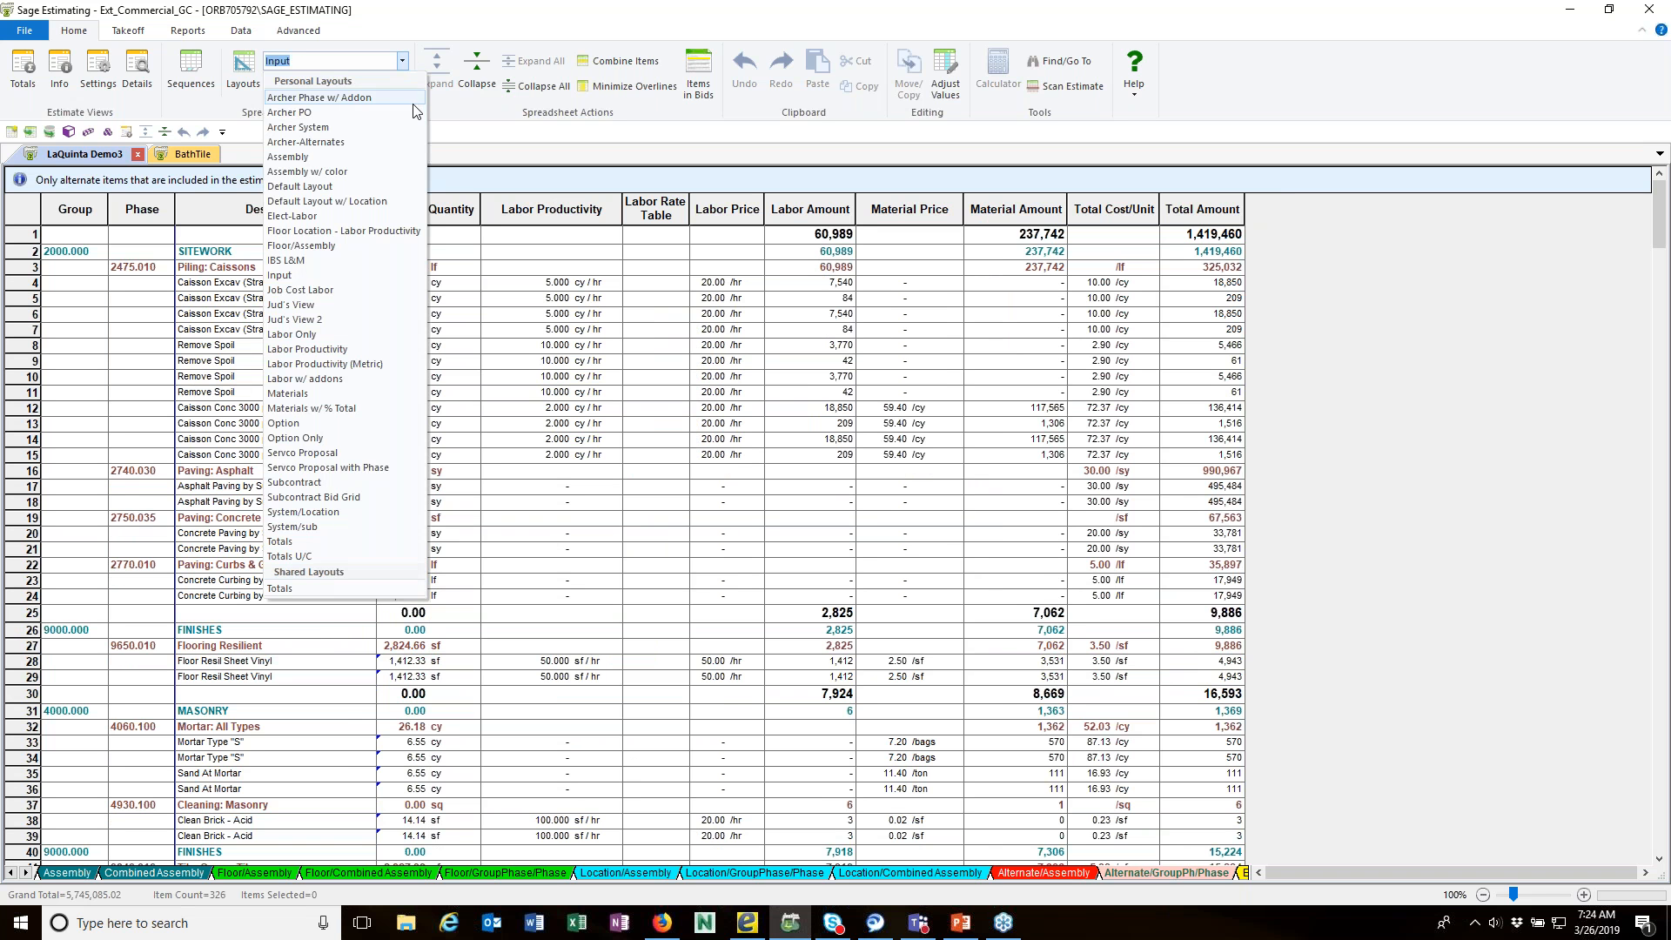
{"action": "left_click", "coordinate": [328, 143]}
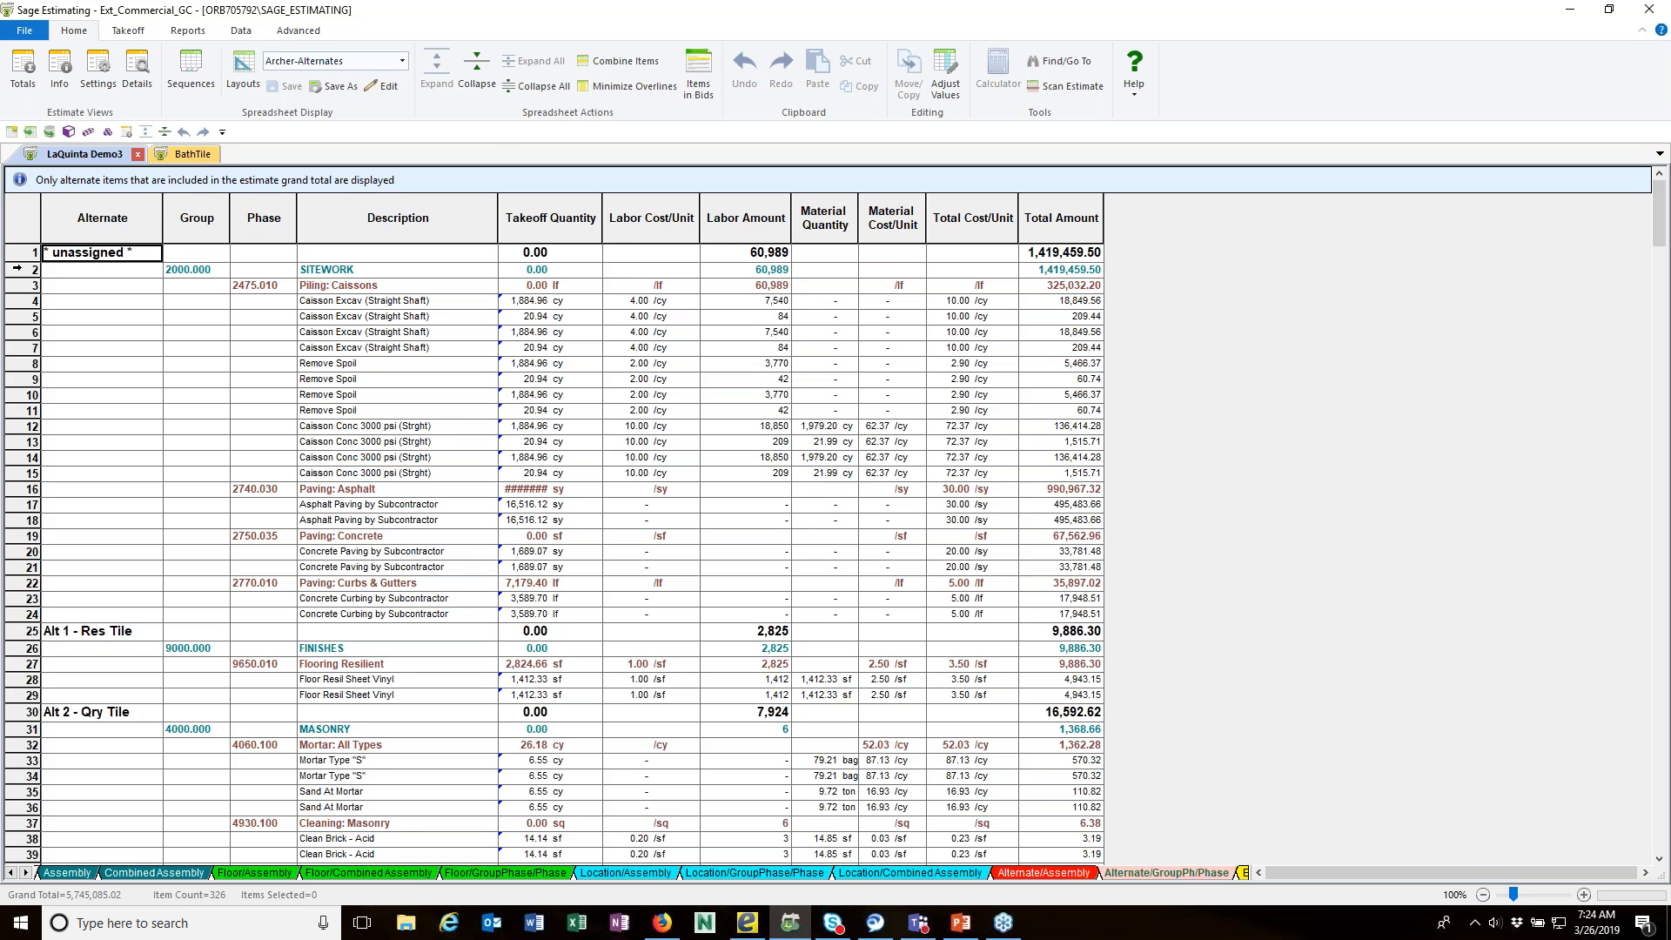
Step: Move the unassigned Piling: Caissons assemblies under SITEWORK to the Base Bid alternate
{"action": "left_click", "coordinate": [17, 269]}
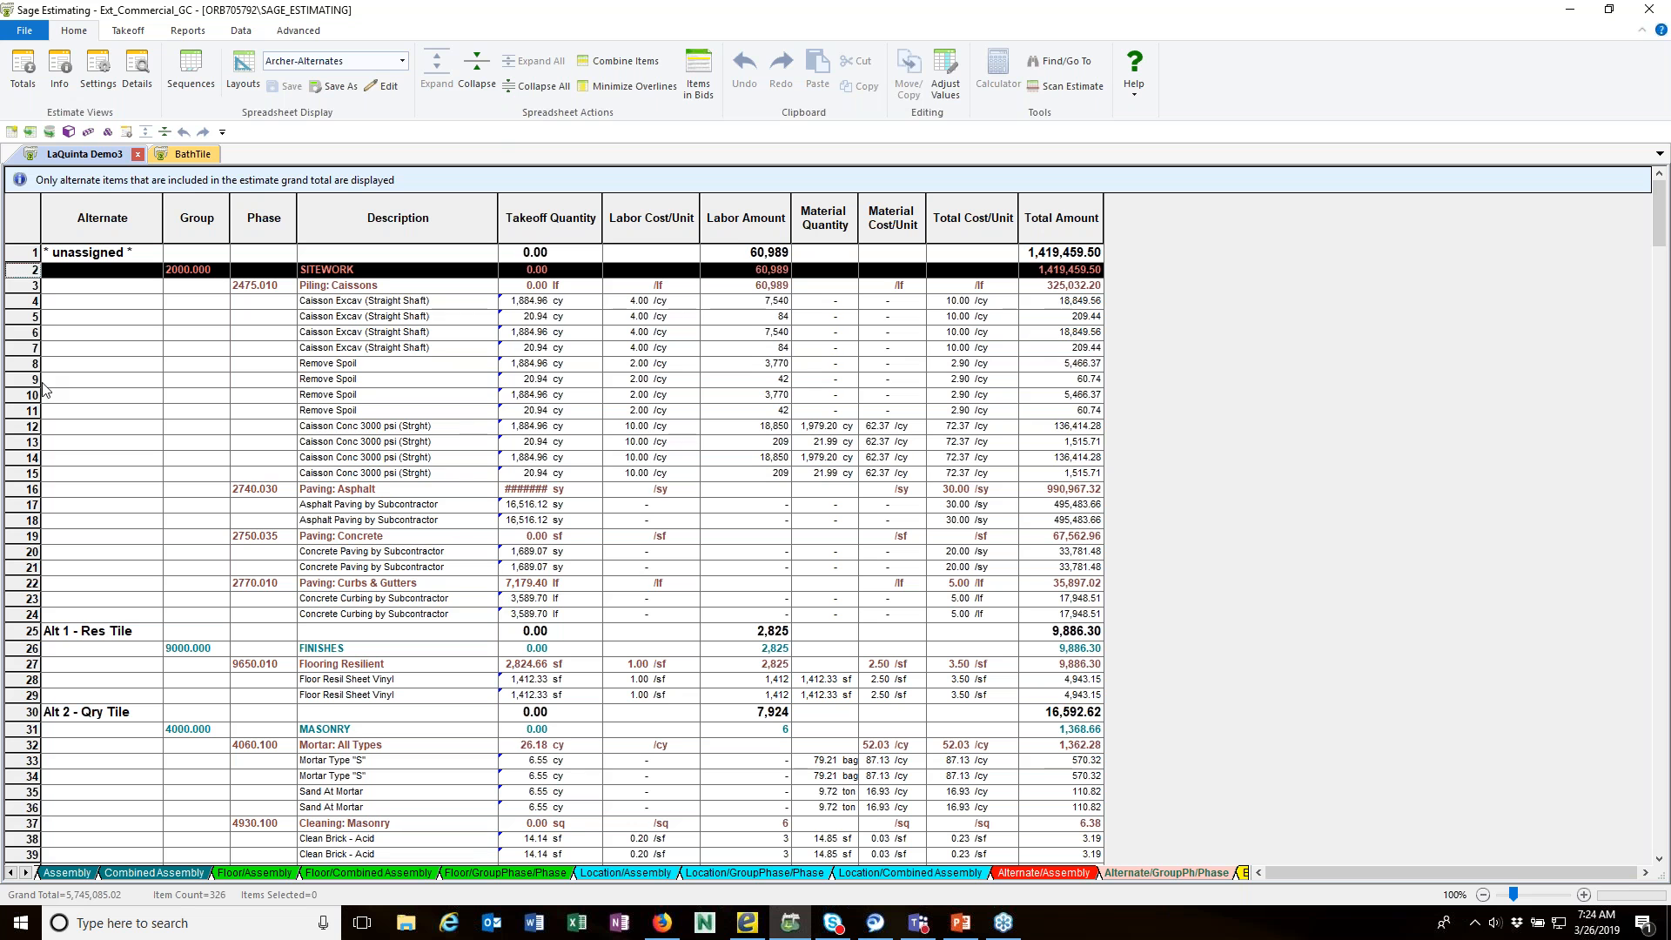
{"action": "left_click", "coordinate": [22, 473], "text": "shift"}
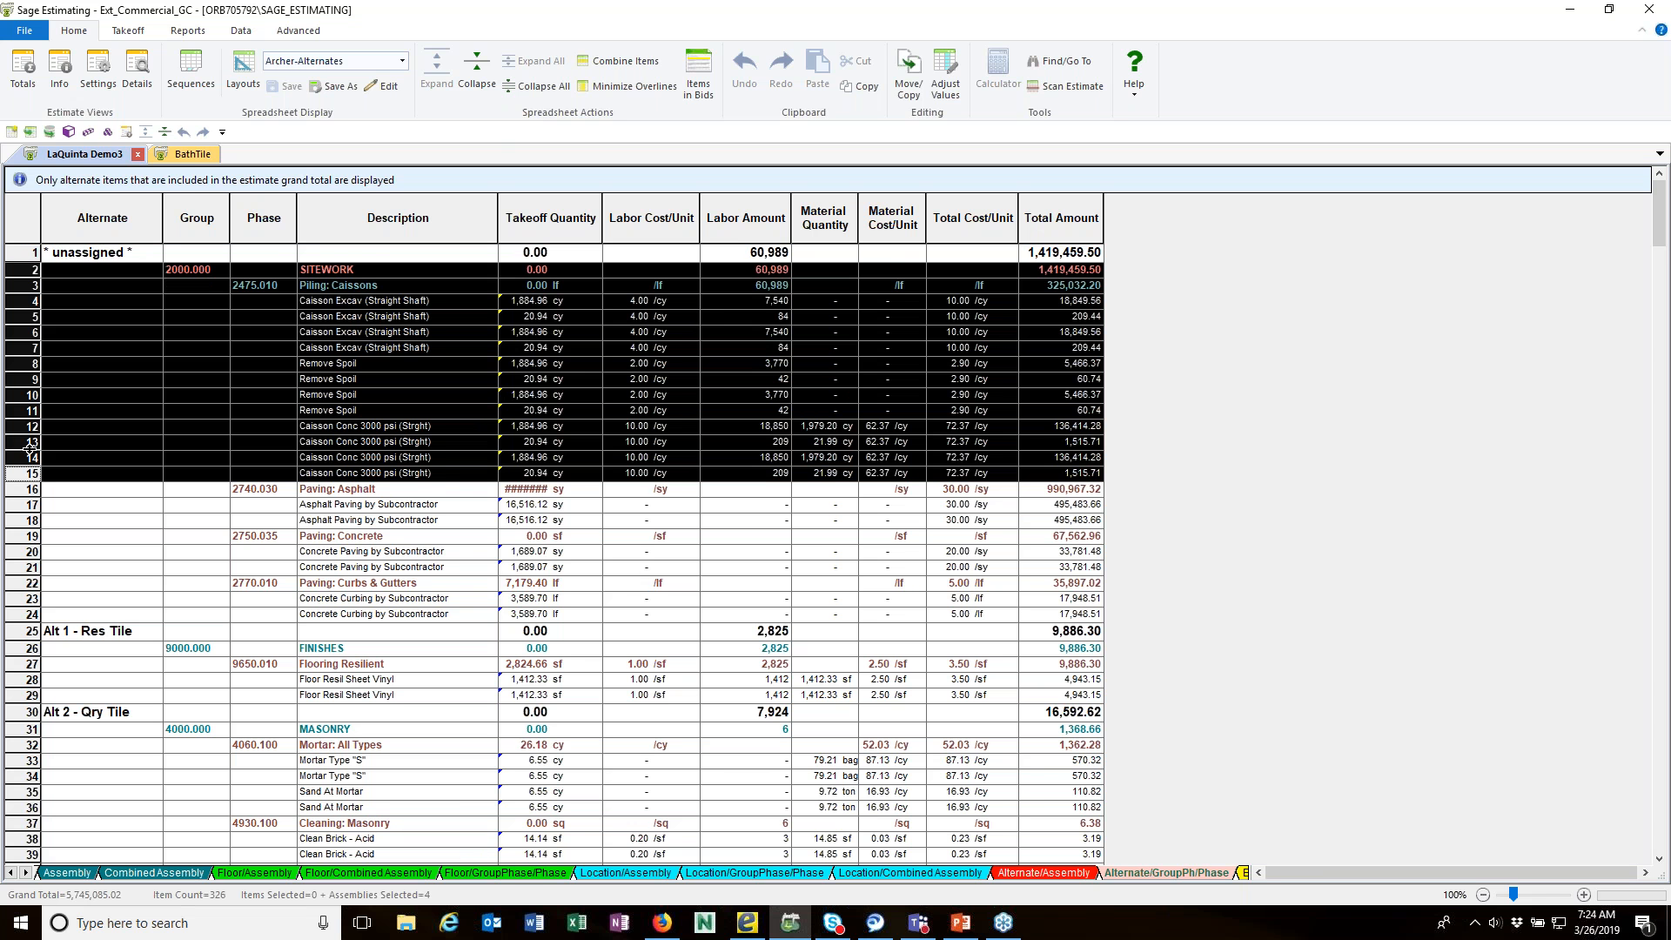
{"action": "right_click", "coordinate": [22, 332]}
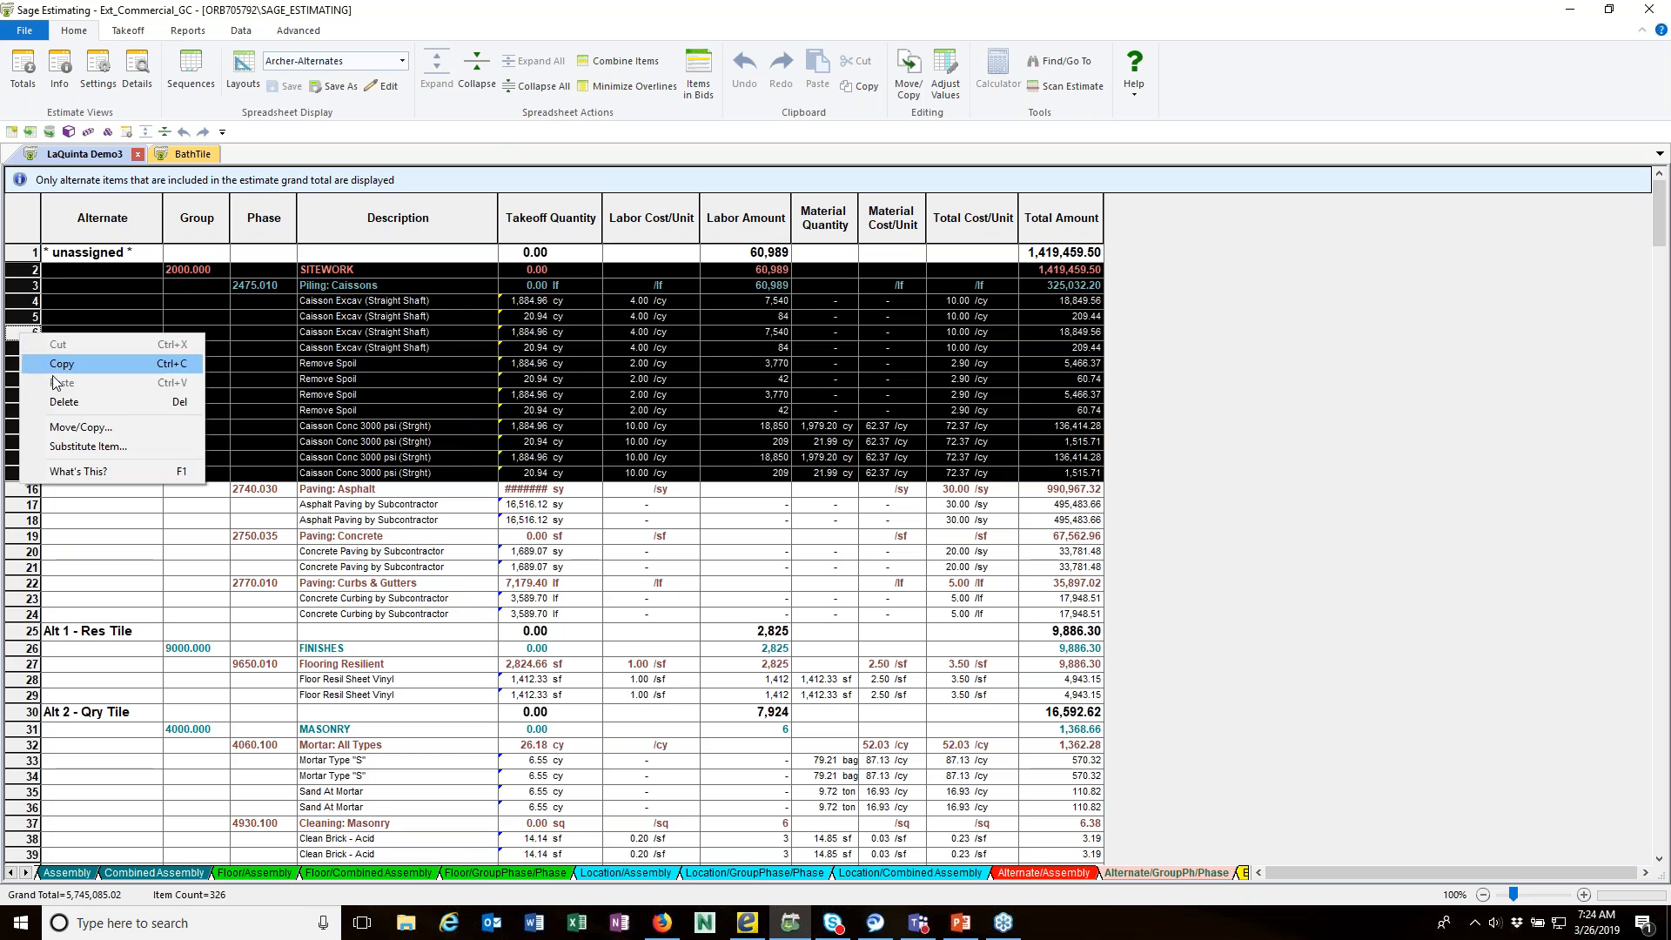
{"action": "left_click", "coordinate": [59, 429]}
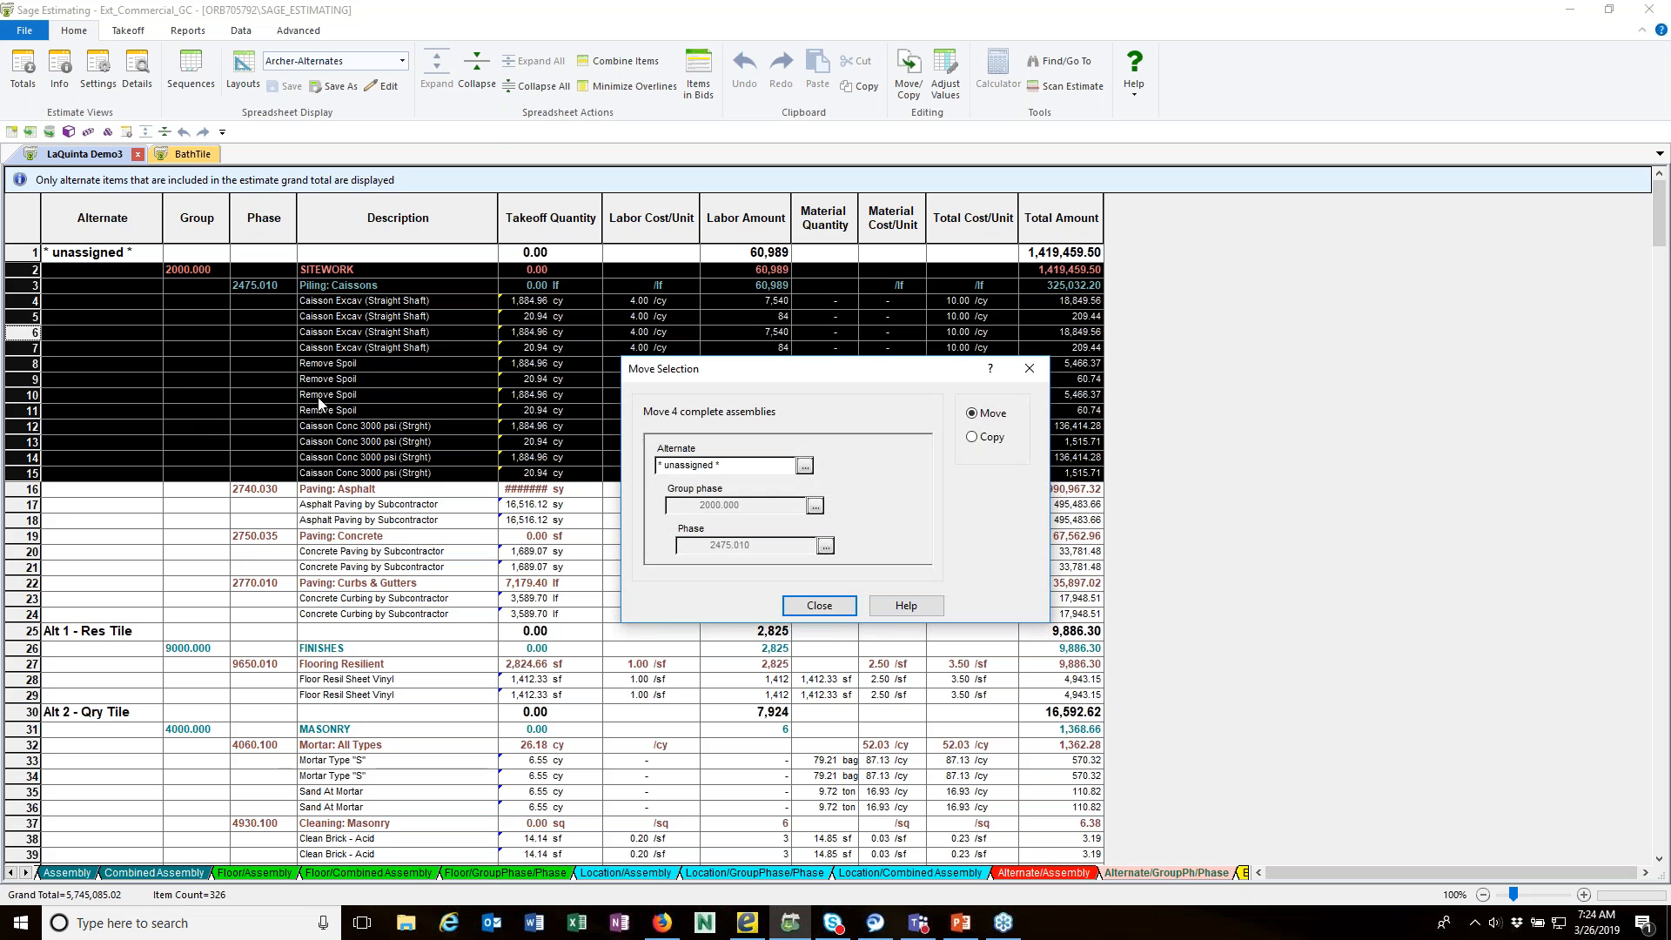
{"action": "left_click", "coordinate": [804, 468]}
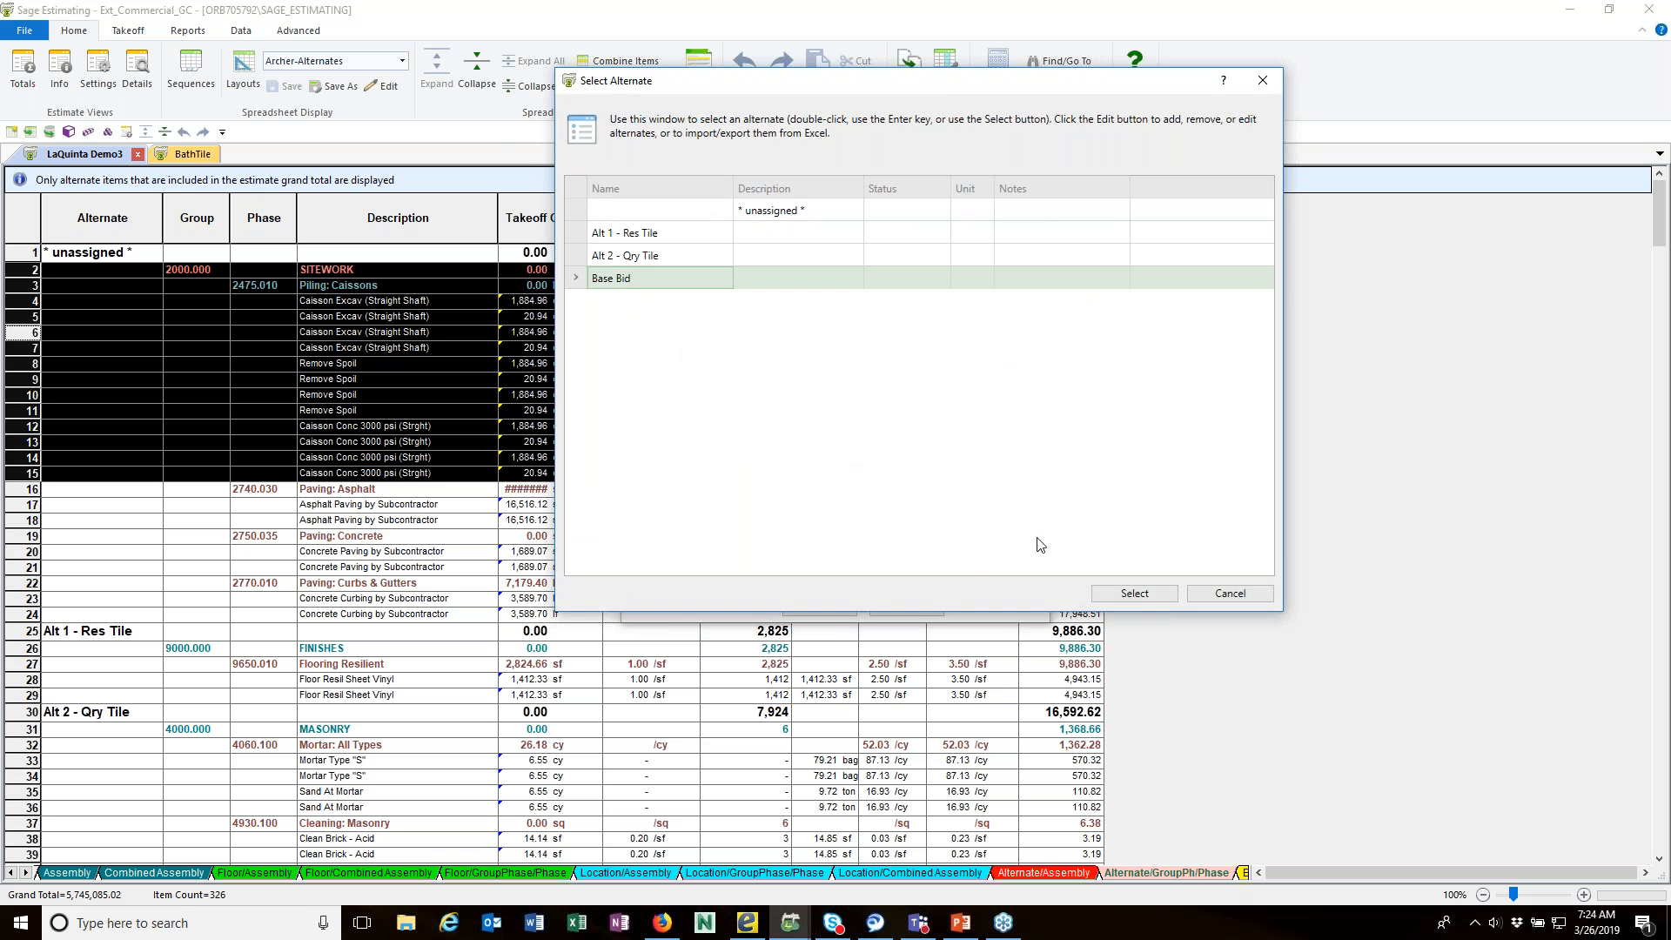
{"action": "left_click", "coordinate": [1130, 592]}
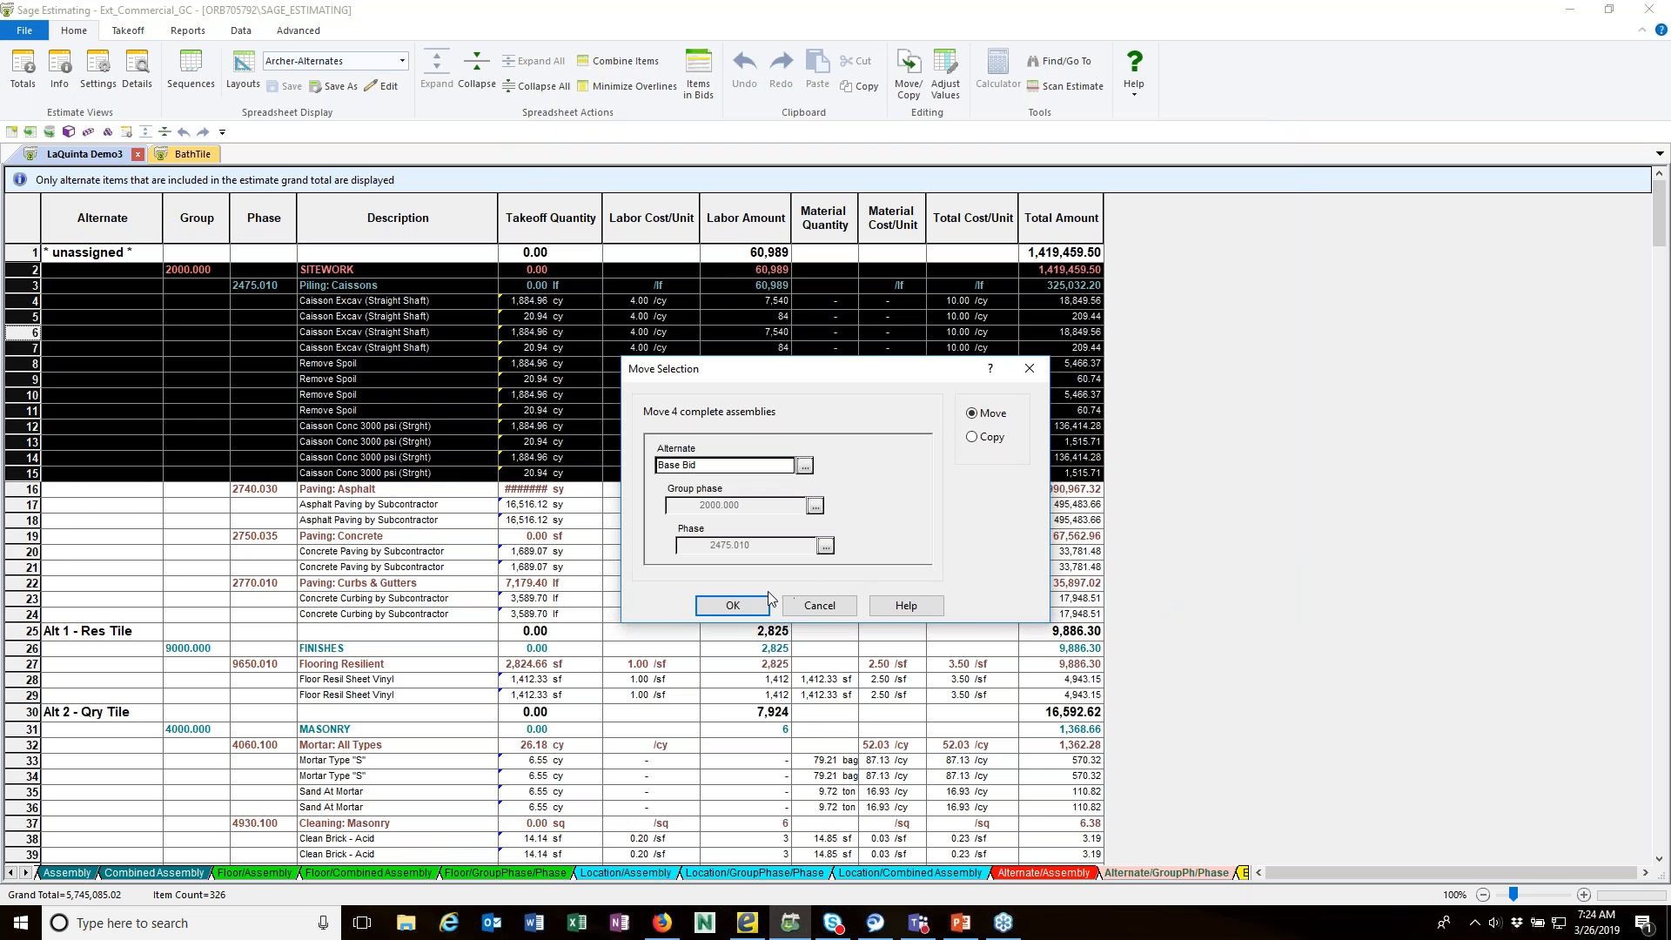
{"action": "left_click", "coordinate": [745, 607]}
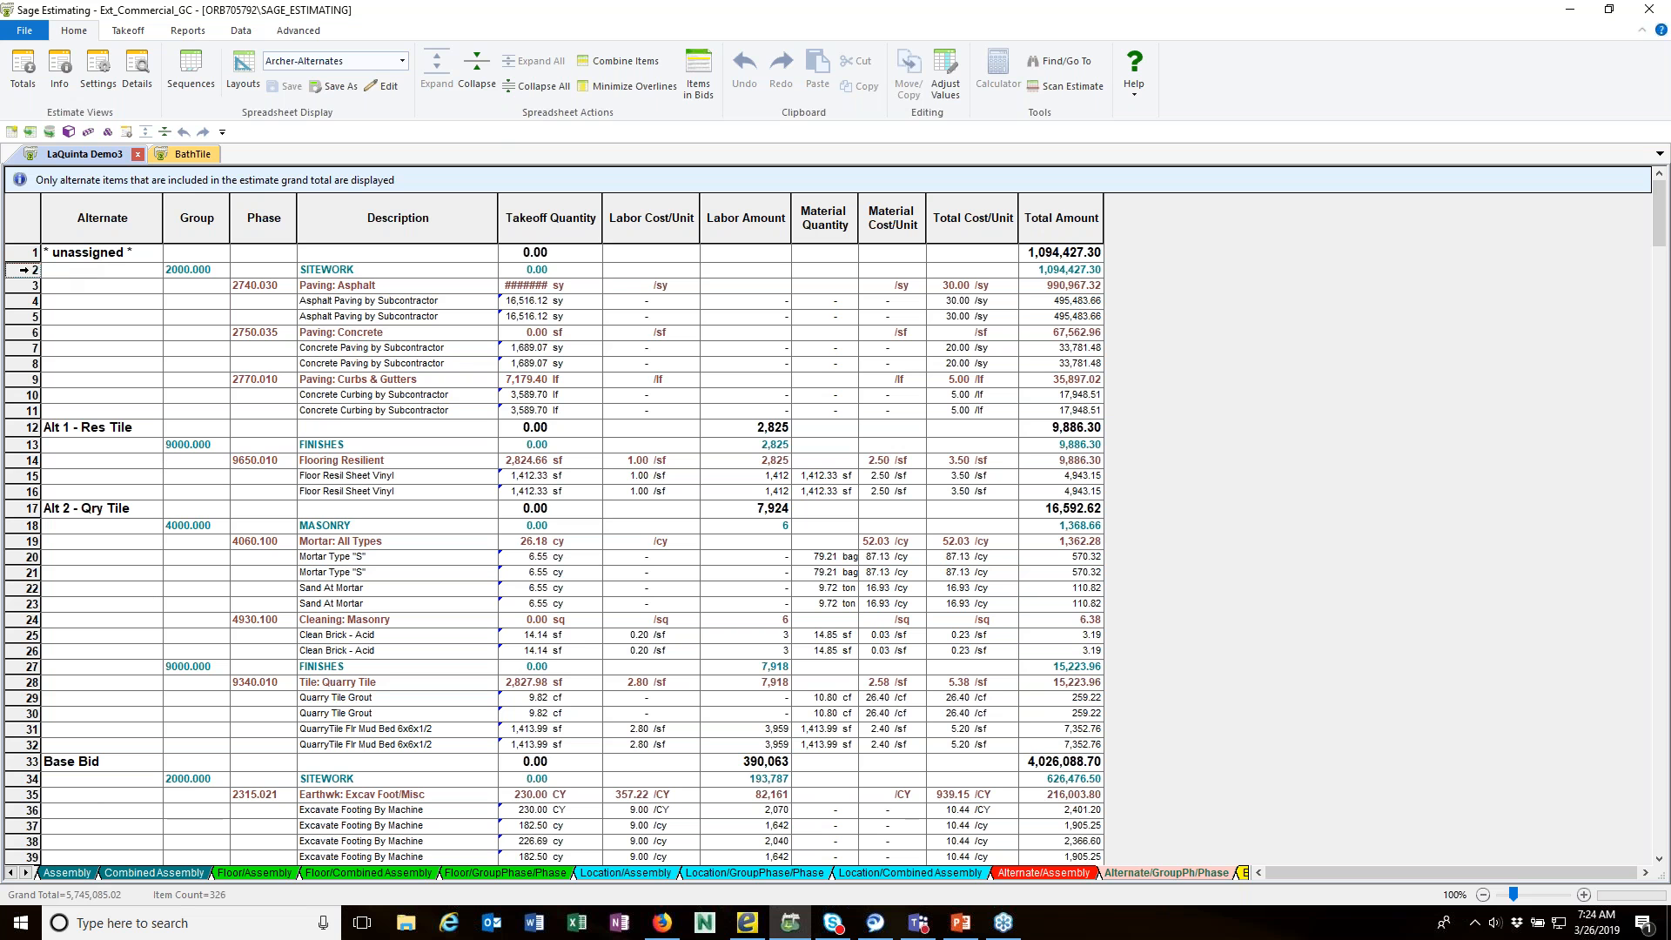
Step: Move the remaining unassigned SITEWORK paving, curb and gutter assemblies to the Base Bid alternate
{"action": "left_click", "coordinate": [69, 273]}
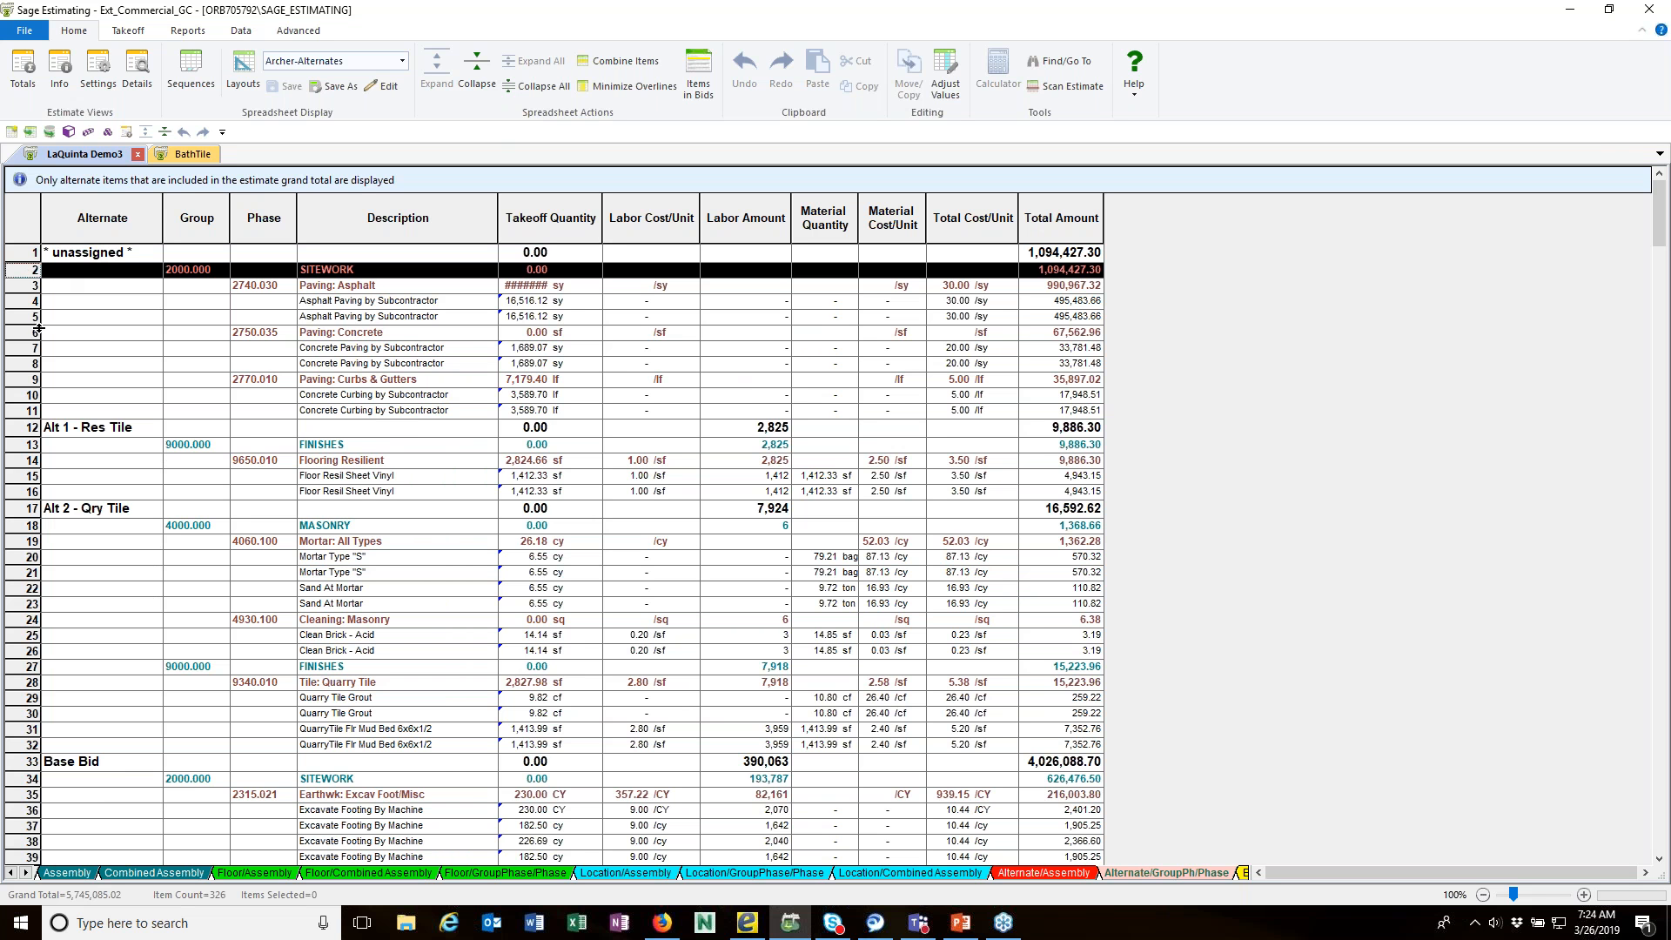
{"action": "left_click", "coordinate": [26, 410], "text": "shift"}
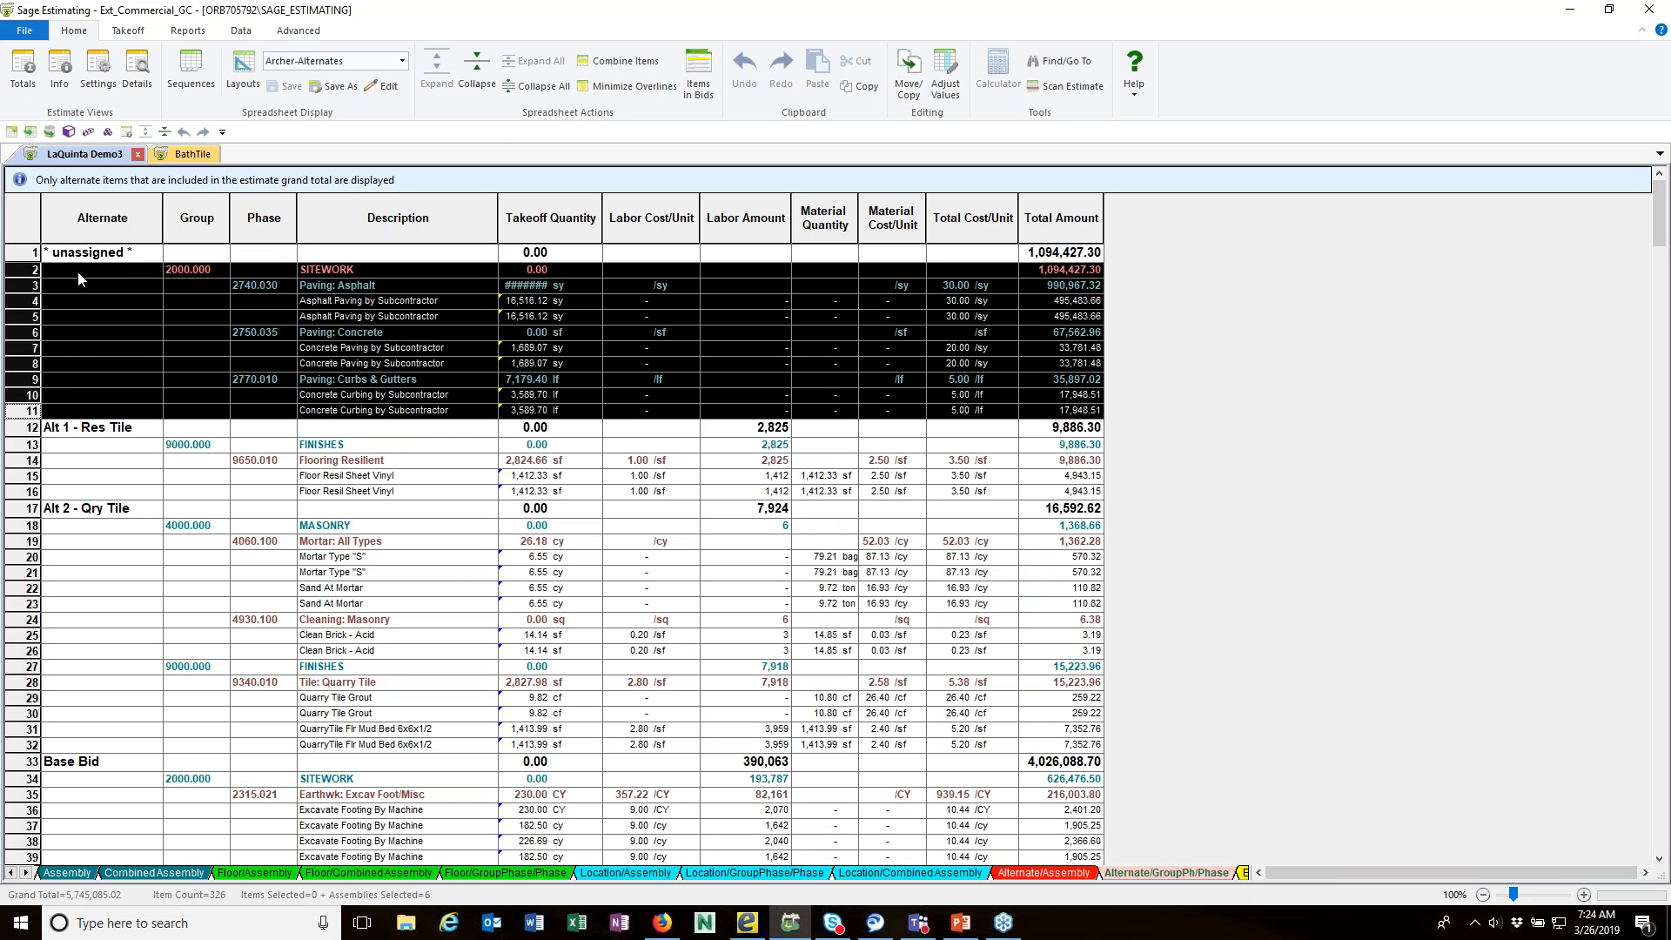
{"action": "left_click_drag", "start_coordinate": [79, 278], "coordinate": [90, 818]}
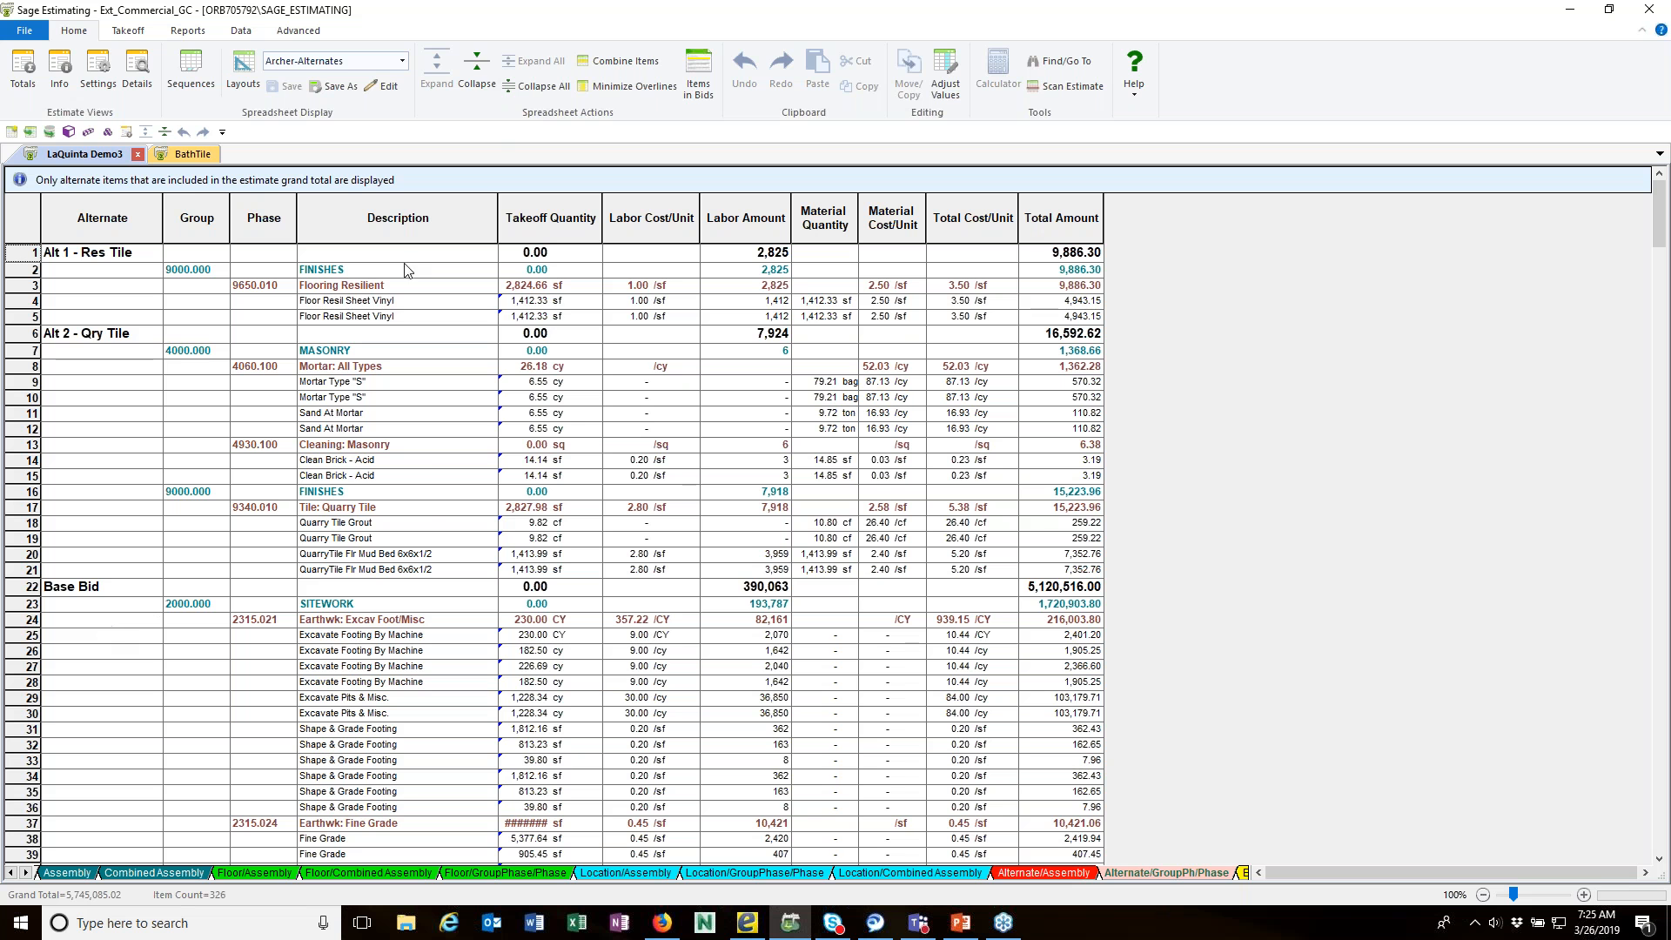
Step: View the alternates collapsed two levels to their group totals, and expand the spreadsheet again
{"action": "left_click", "coordinate": [467, 90]}
{"action": "left_click", "coordinate": [468, 91]}
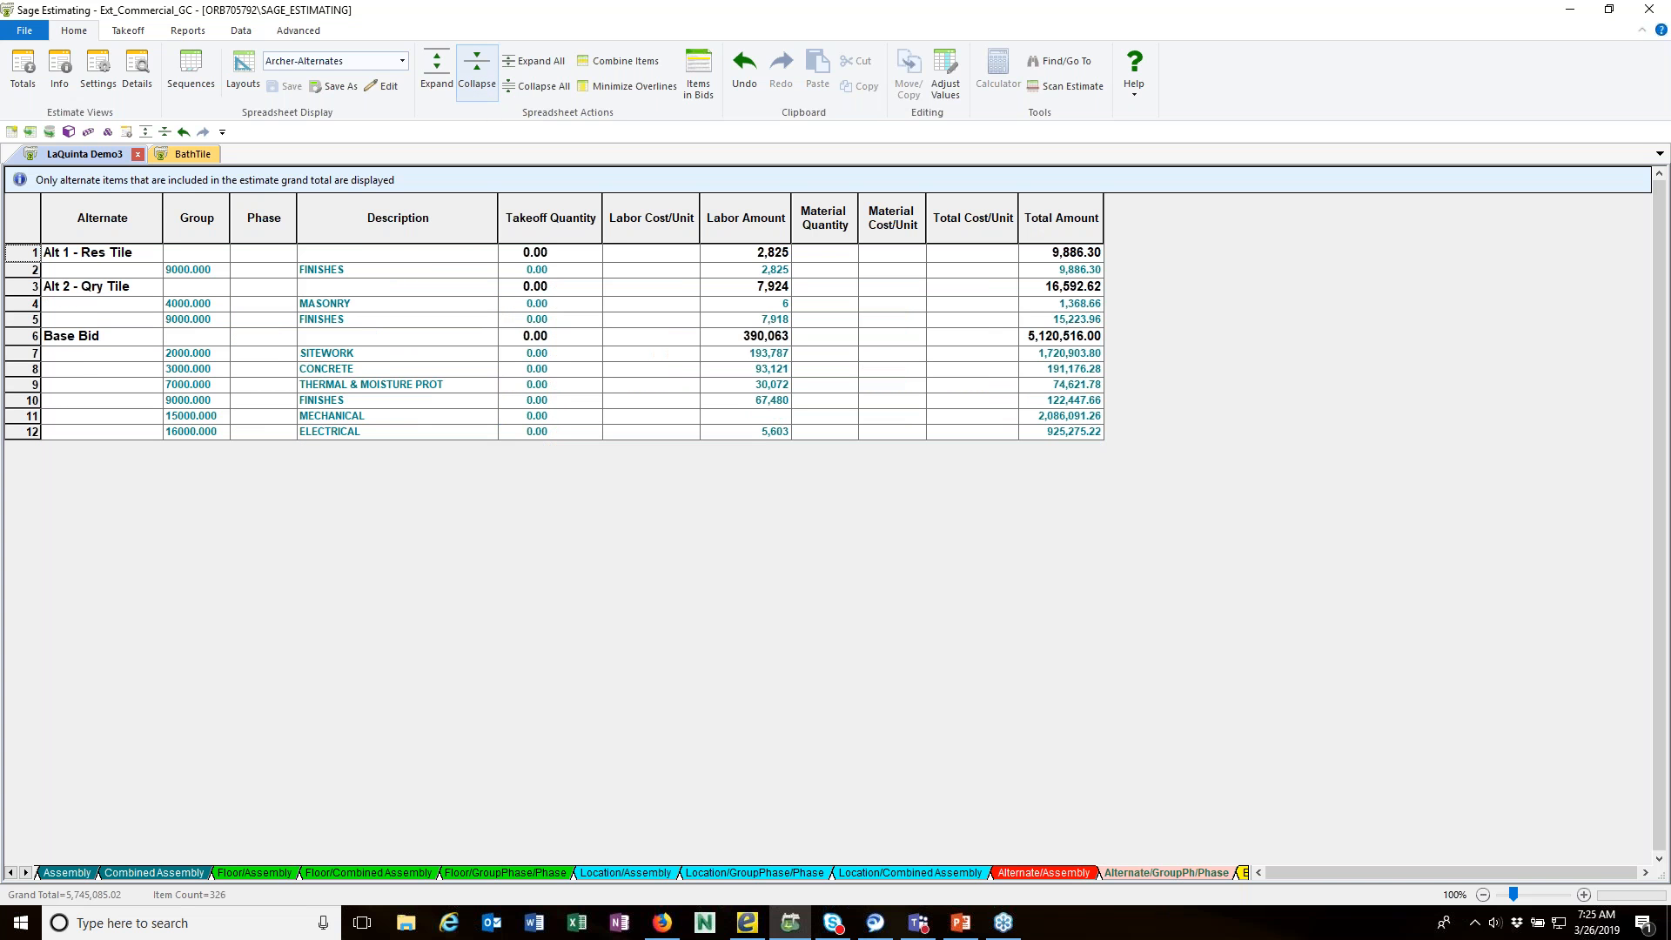
{"action": "left_click", "coordinate": [437, 72]}
{"action": "left_click", "coordinate": [437, 71]}
Step: View the Alternate Summary with excluded alternates shown, and hide the excluded alternates again
{"action": "left_click", "coordinate": [299, 30]}
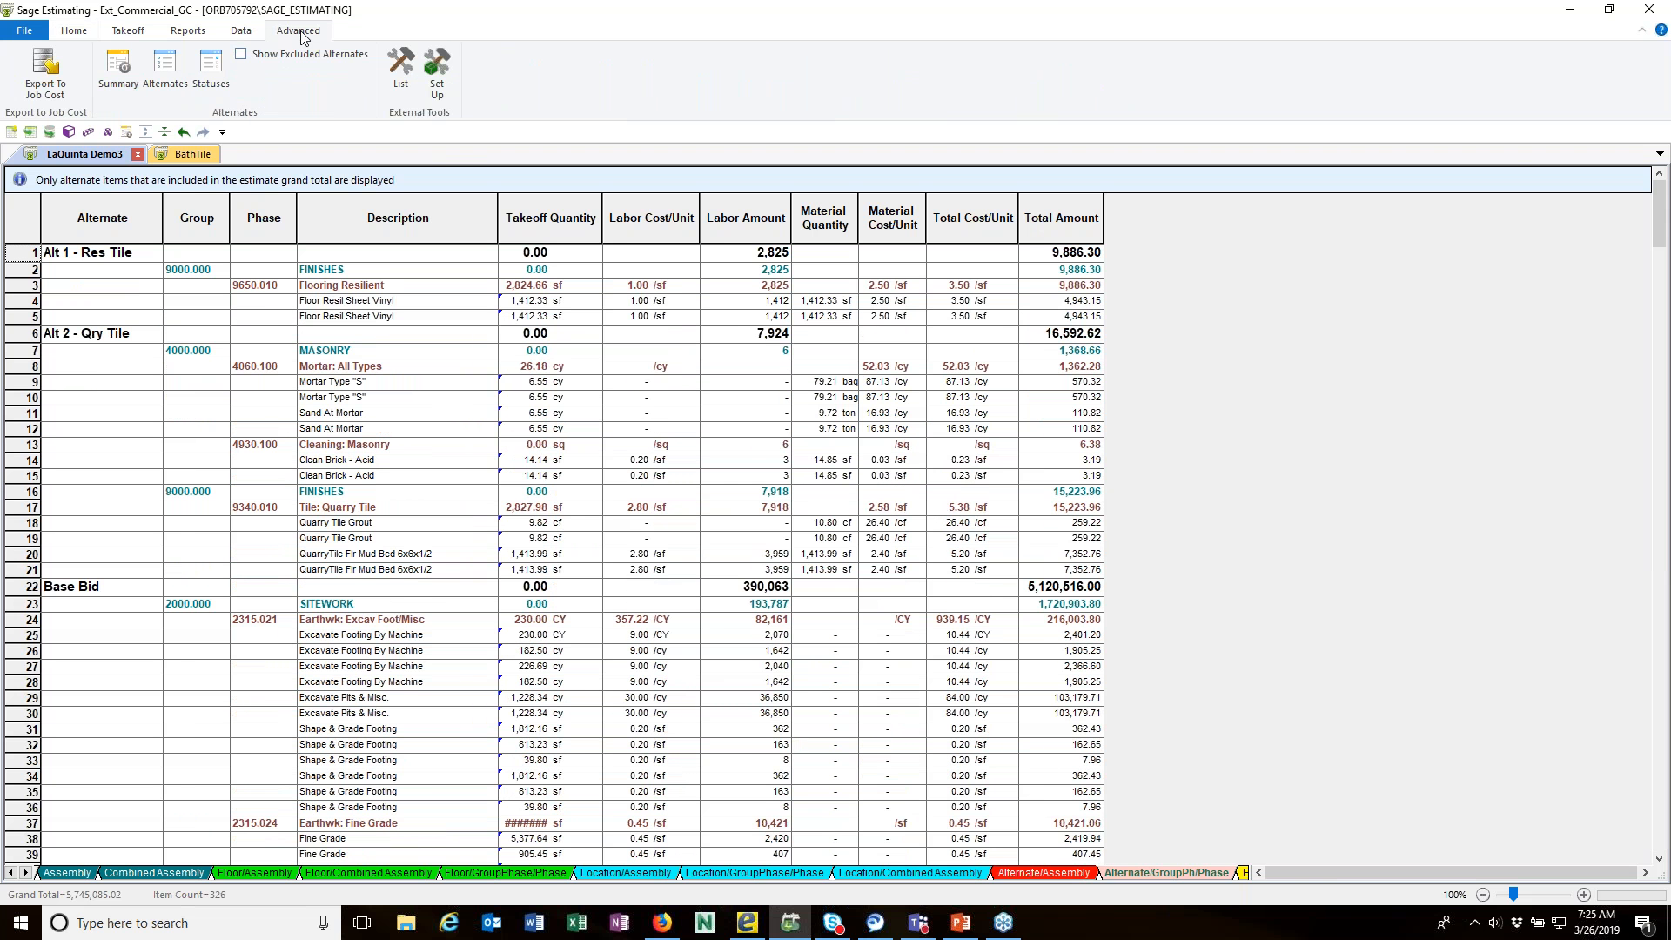
{"action": "left_click", "coordinate": [131, 67]}
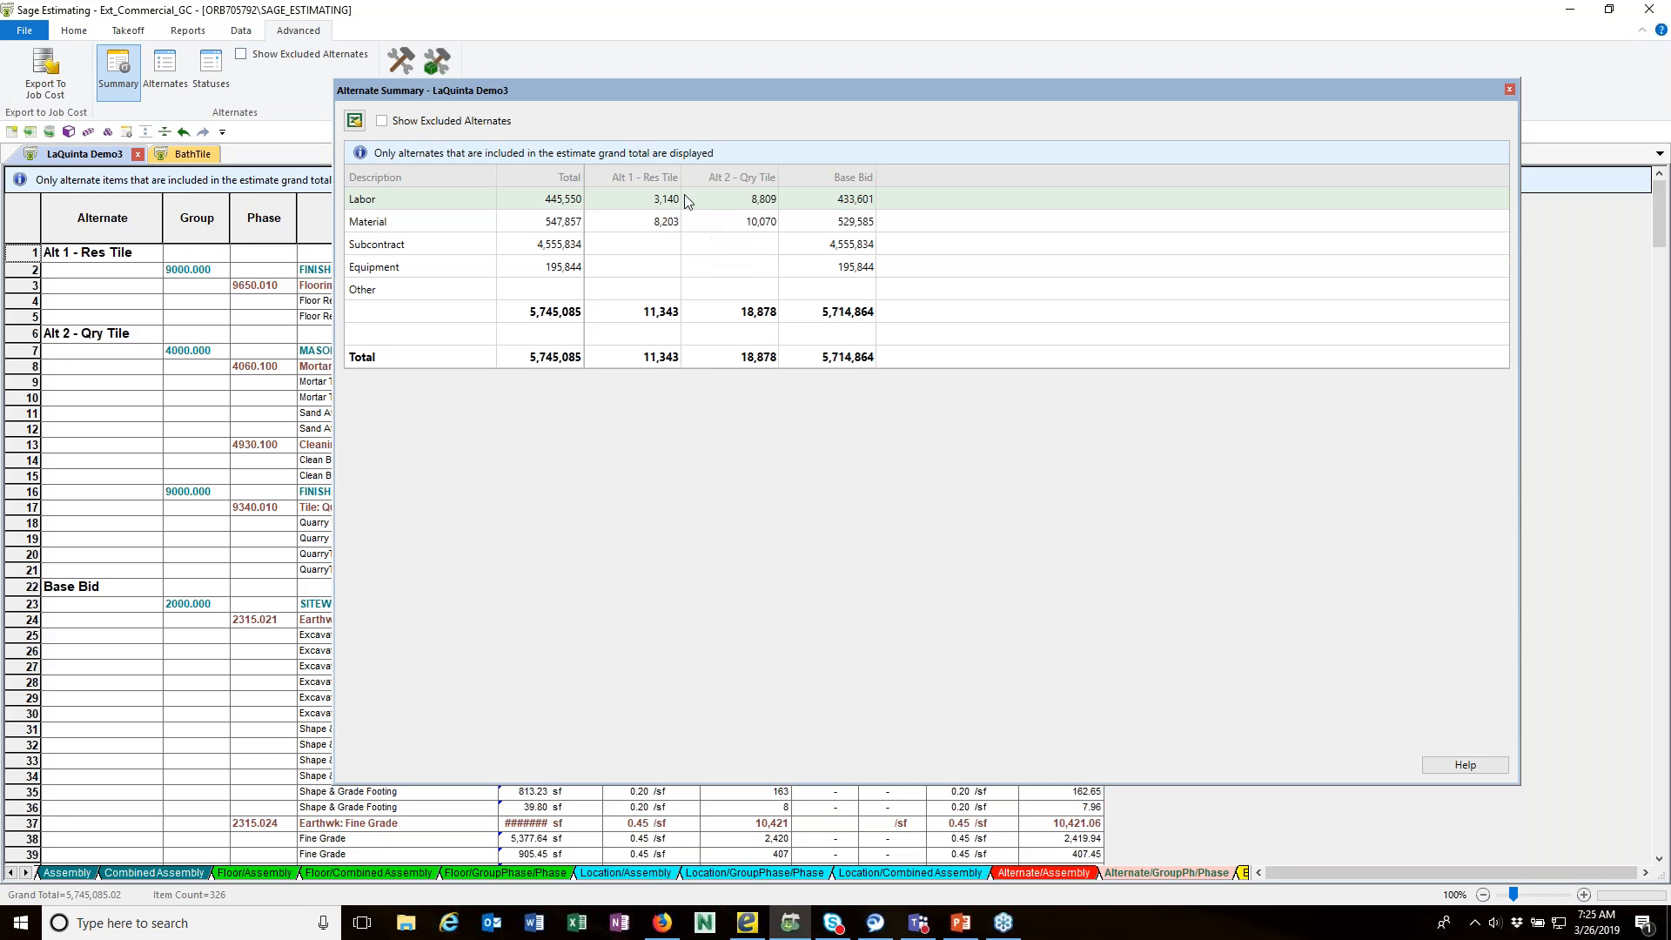
{"action": "left_click", "coordinate": [381, 121]}
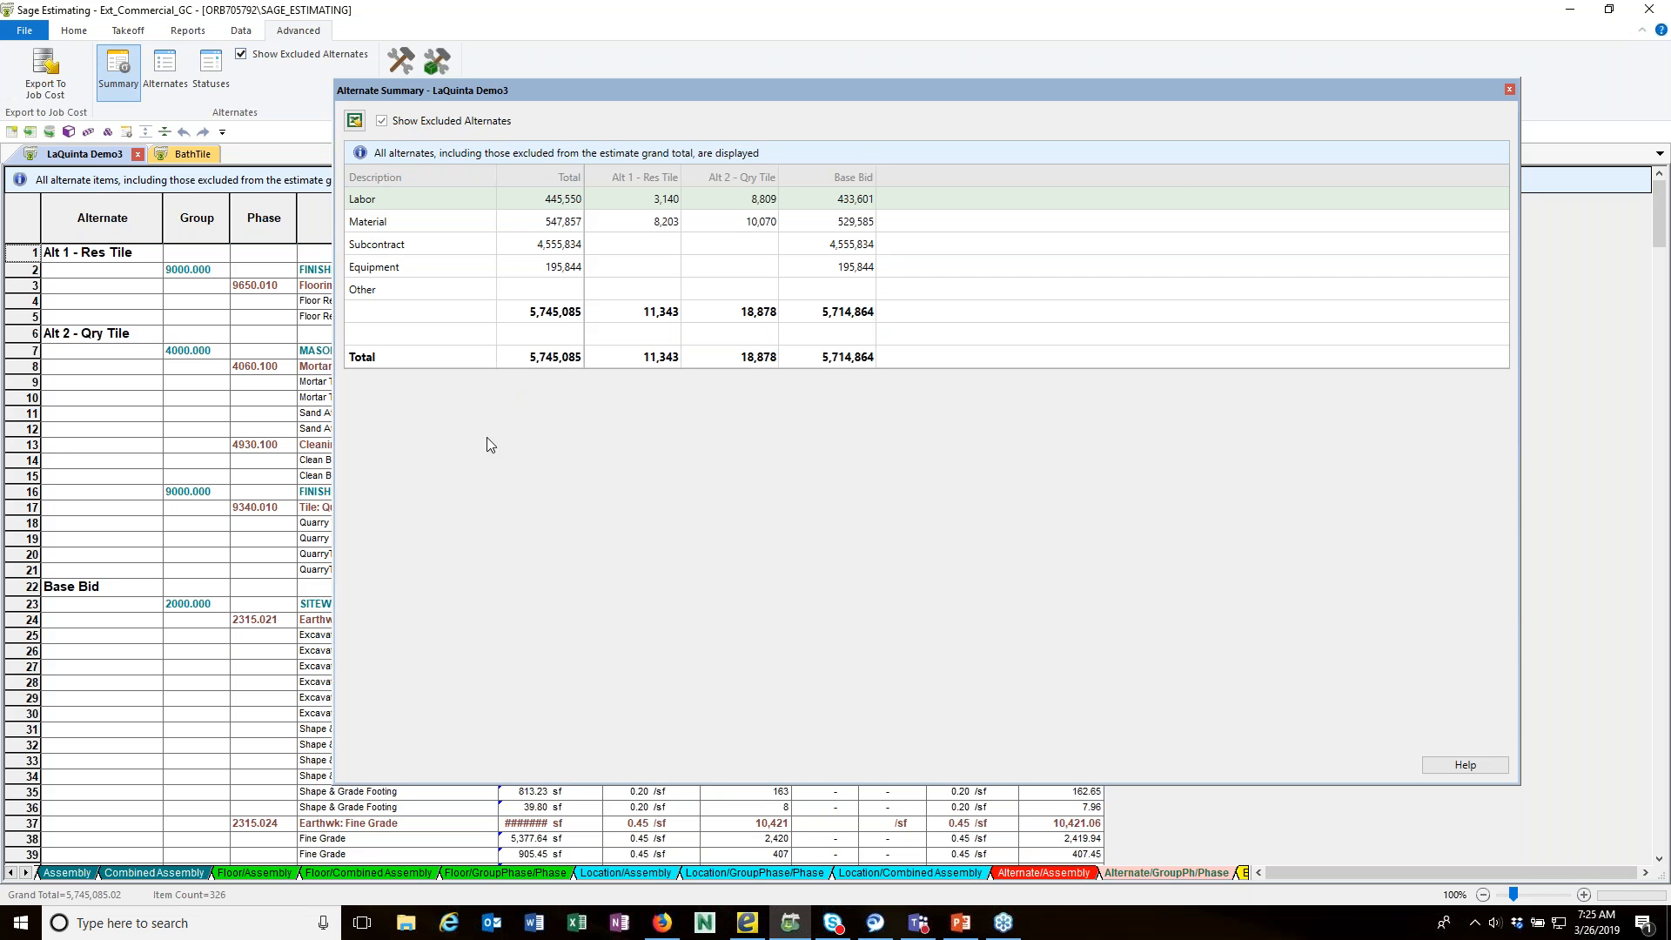
{"action": "left_click", "coordinate": [382, 121]}
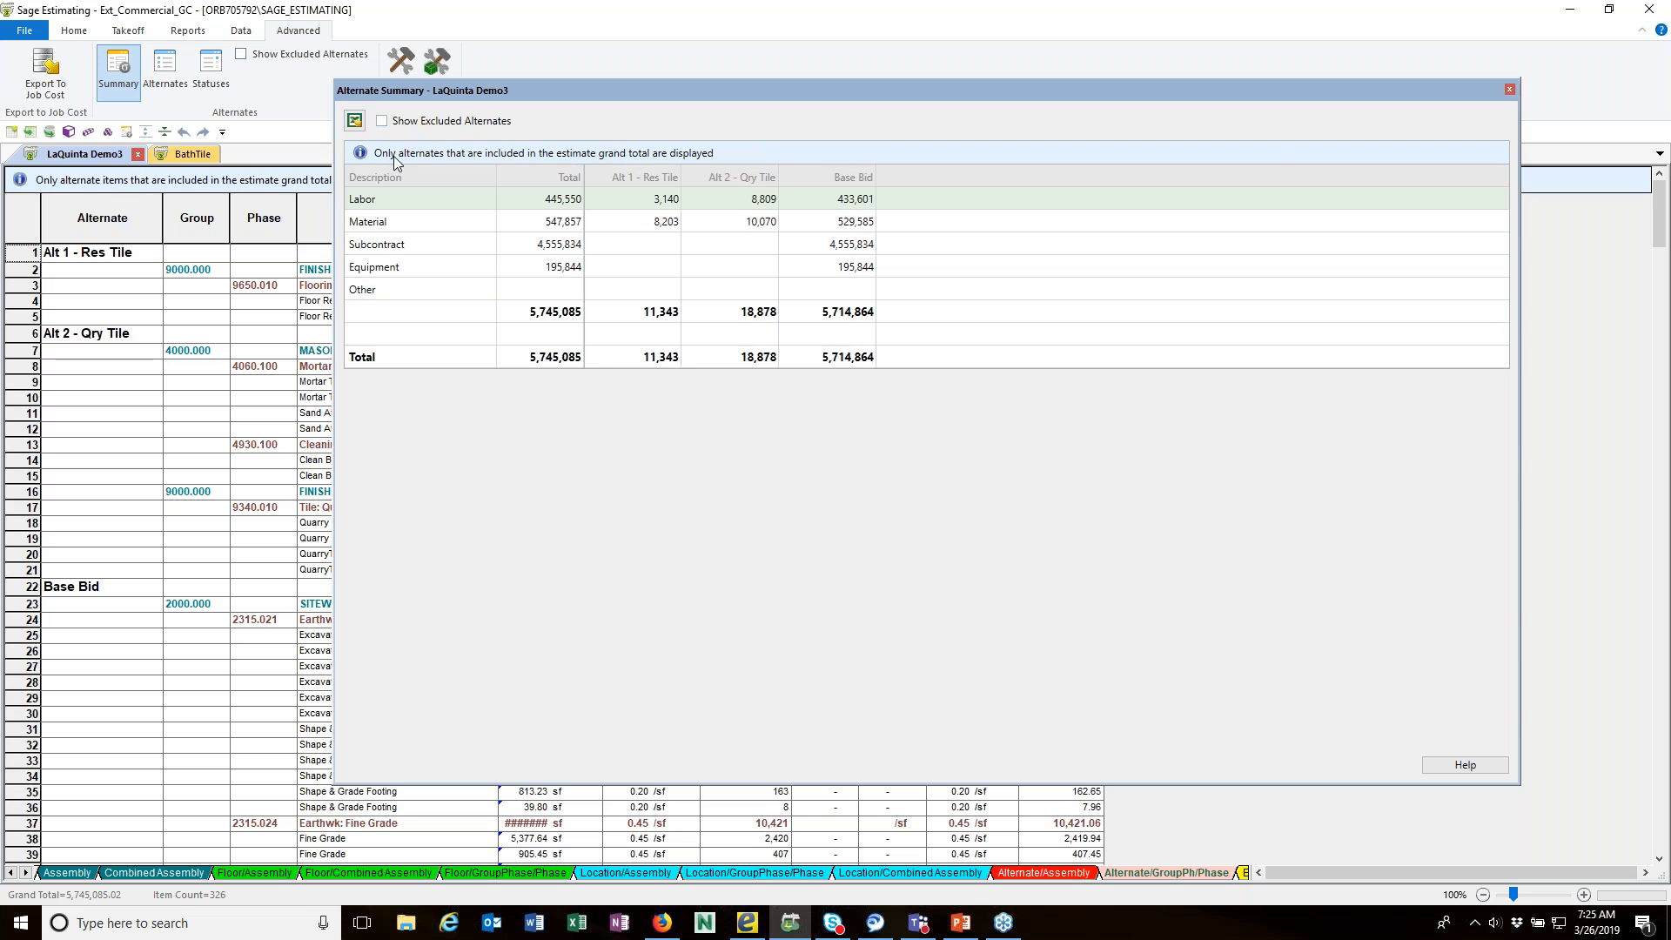
Step: Open the alternate statuses from the estimate's alternates list and export them to an Excel file on the desktop
{"action": "left_click", "coordinate": [163, 71]}
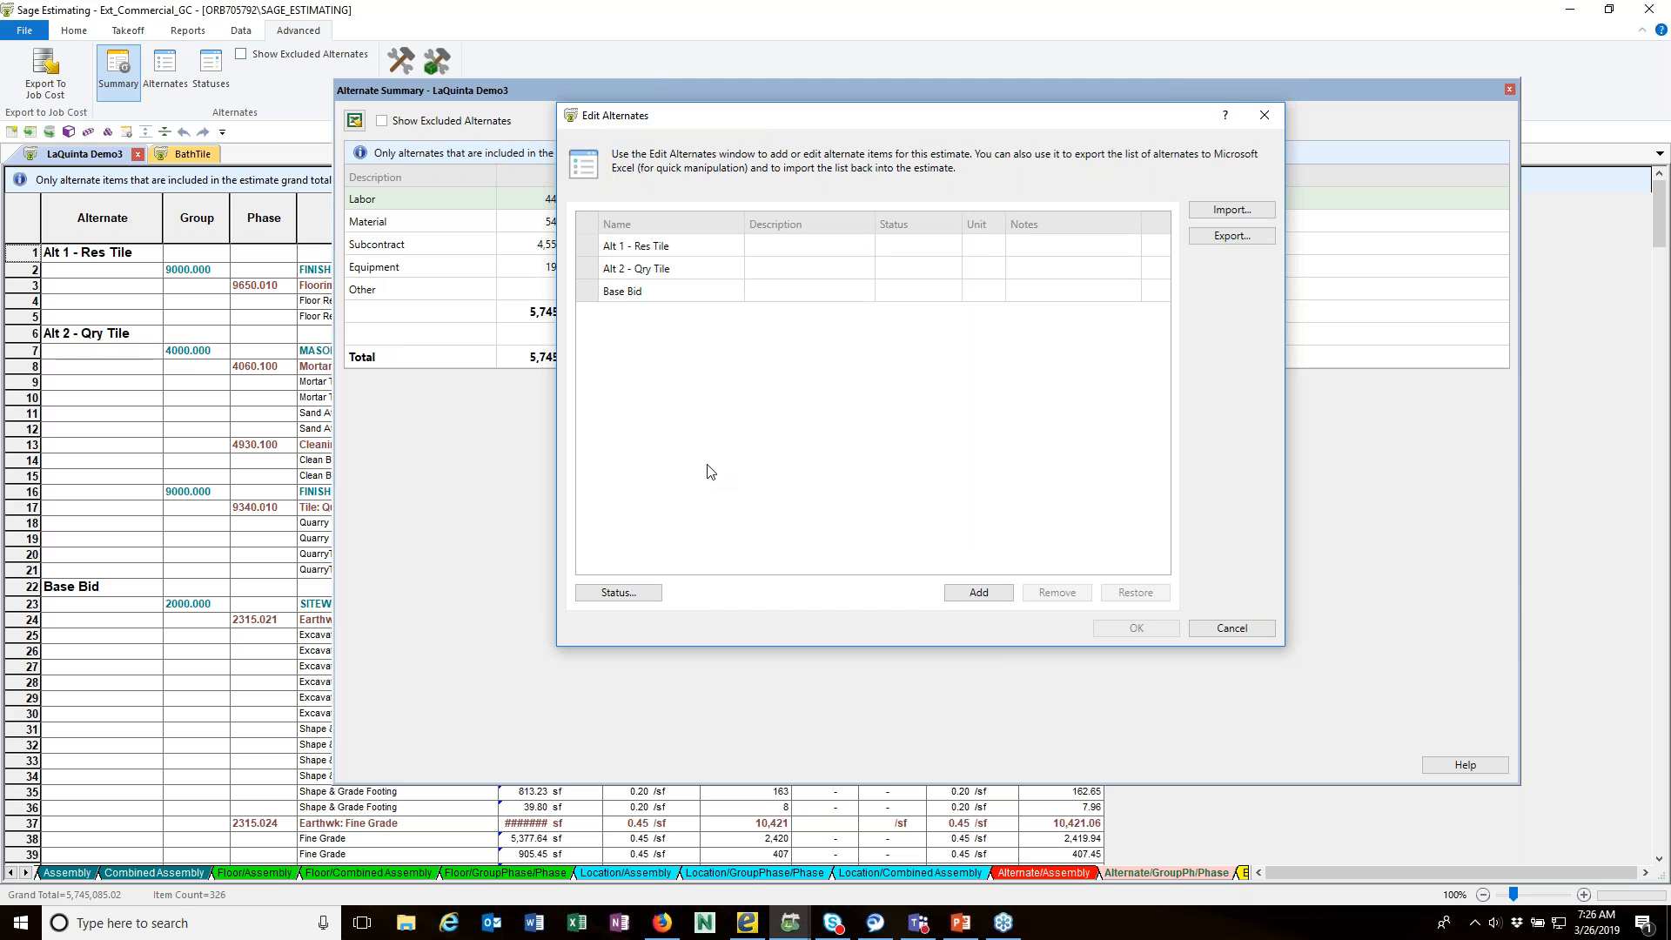
{"action": "left_click", "coordinate": [630, 598]}
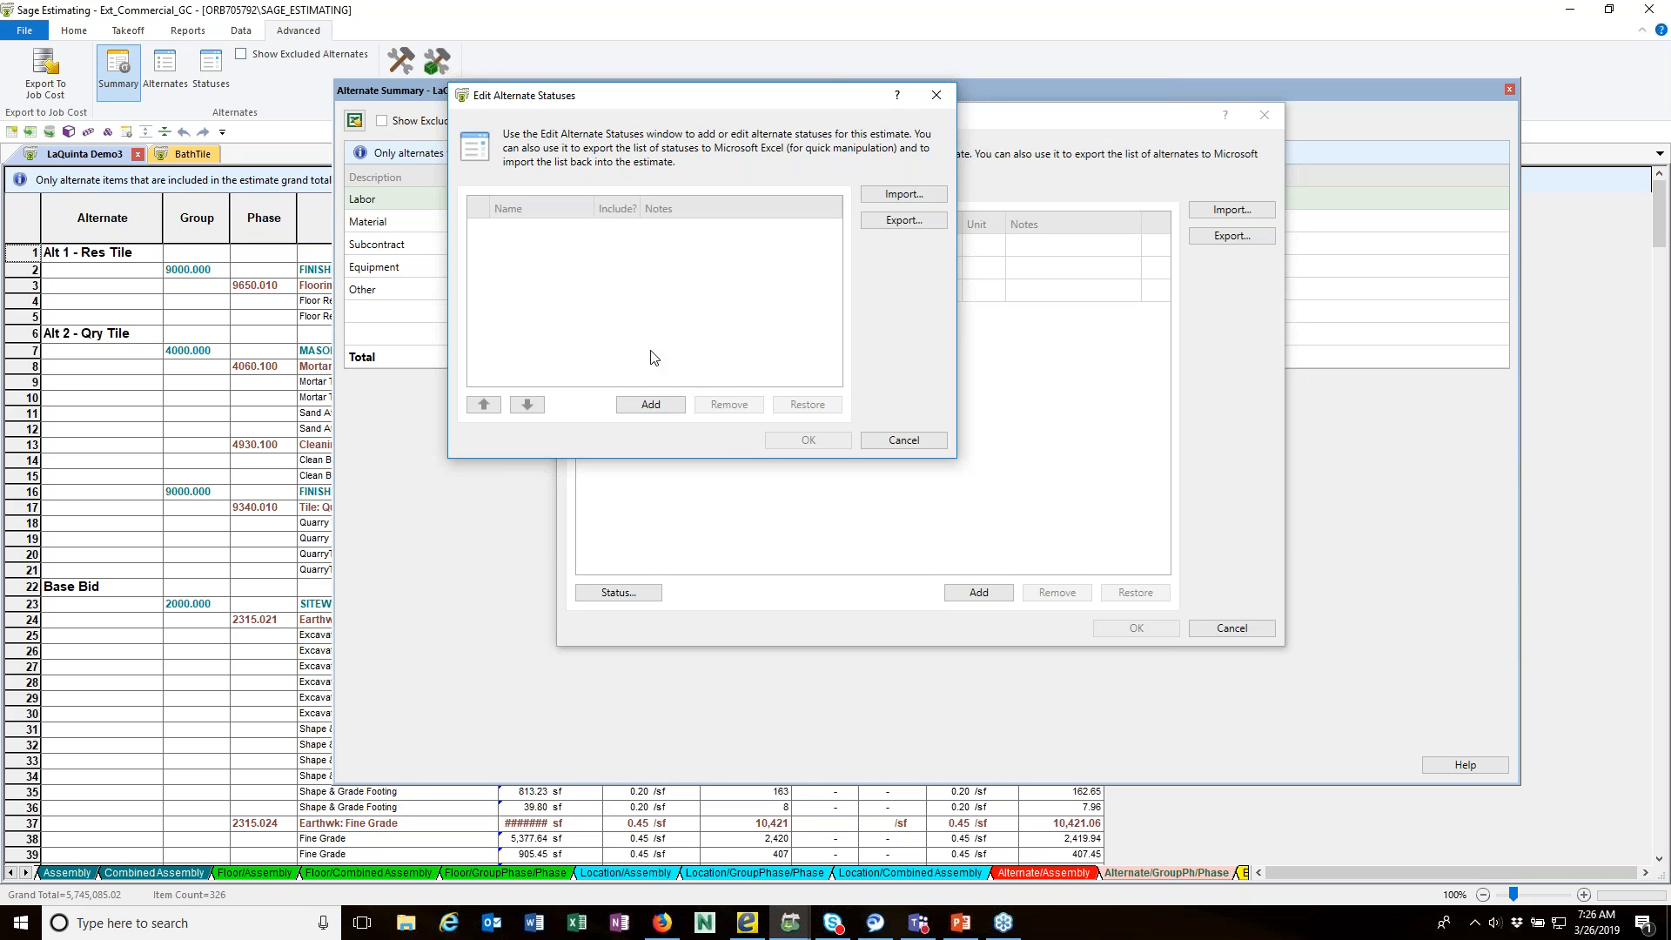
{"action": "left_click", "coordinate": [897, 224]}
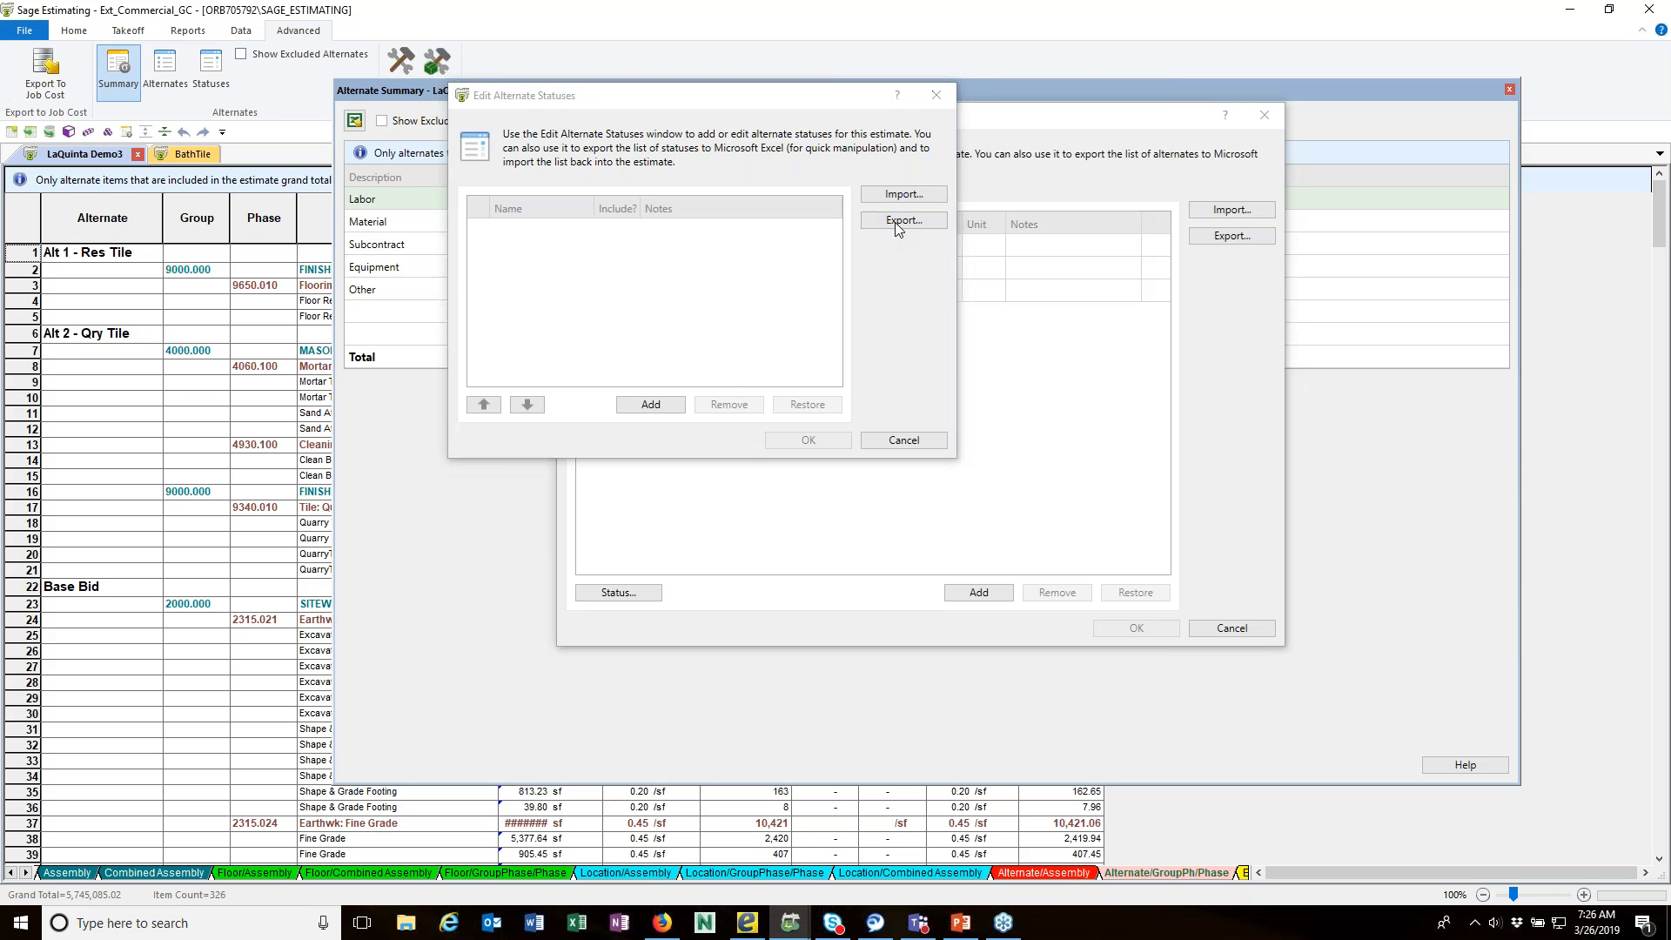
{"action": "left_click", "coordinate": [739, 360]}
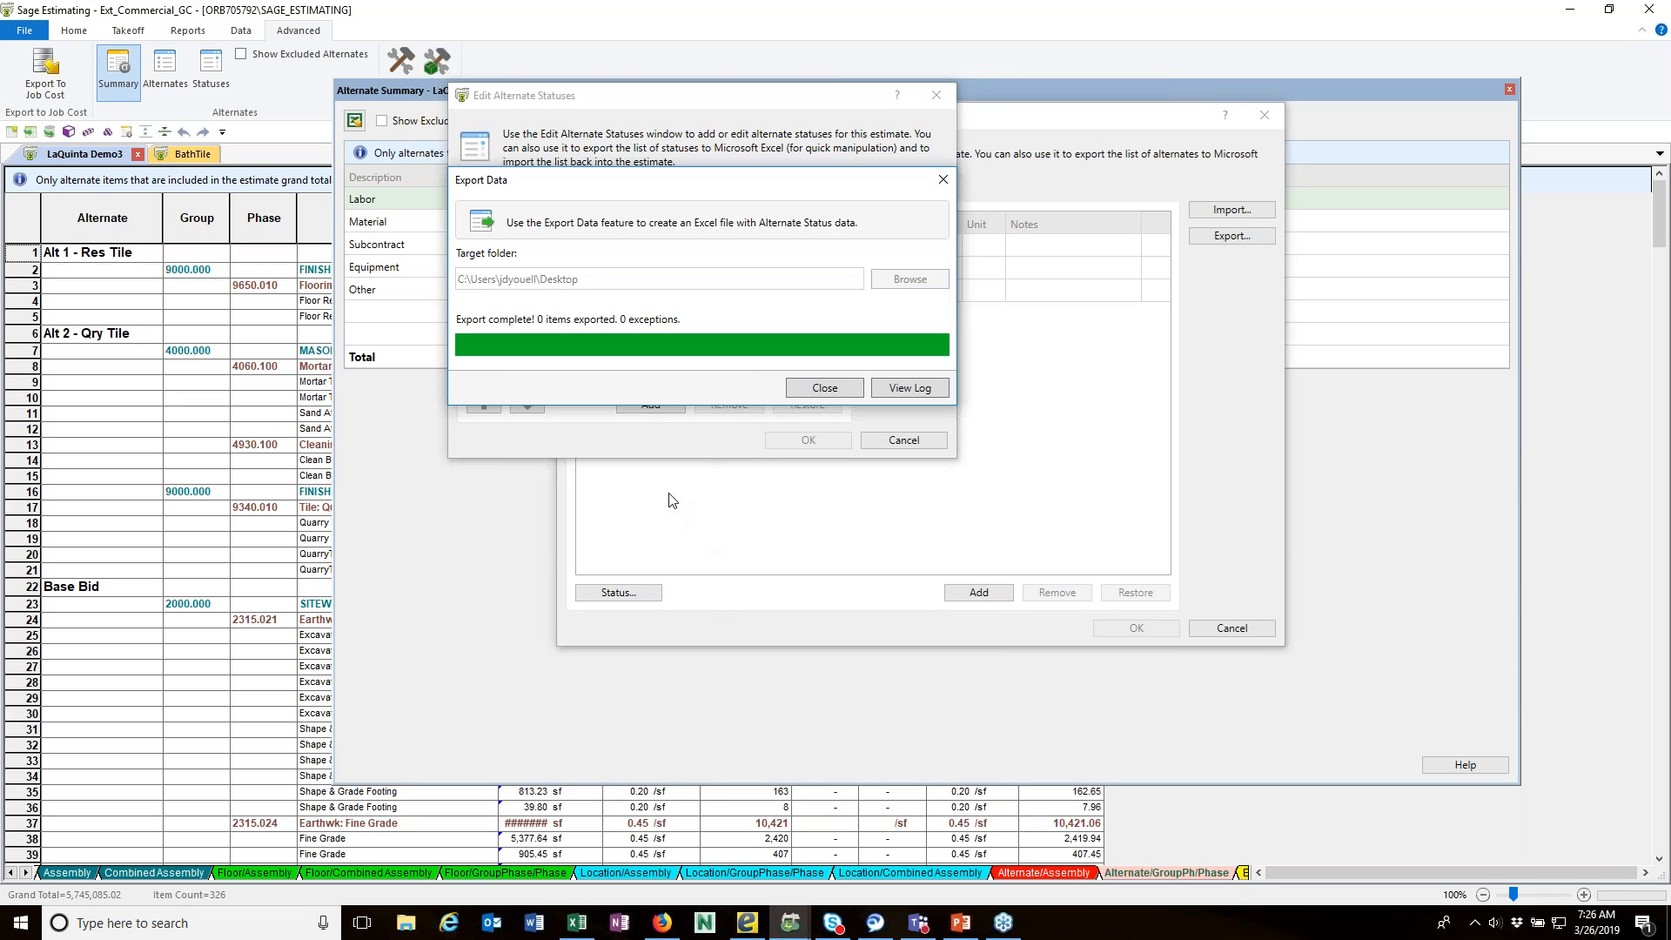
{"action": "left_click", "coordinate": [823, 388]}
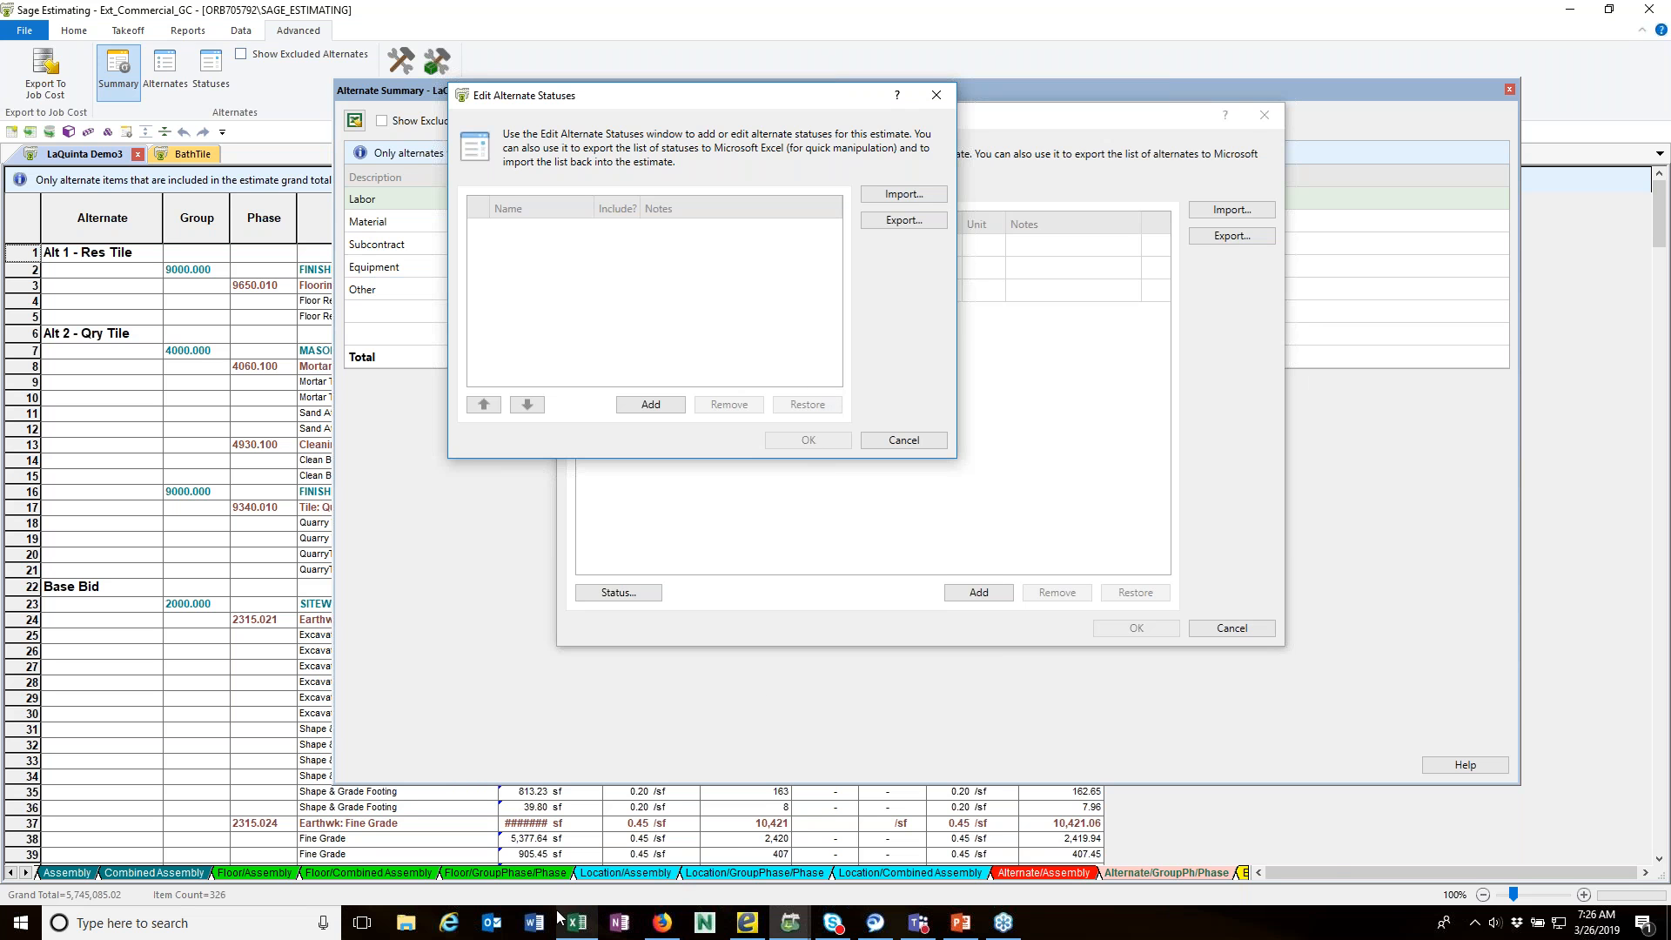
Step: Switch to the exported Alternate Status workbook in Excel and enter the status names Accepted and Not Accepted
{"action": "left_click", "coordinate": [584, 930]}
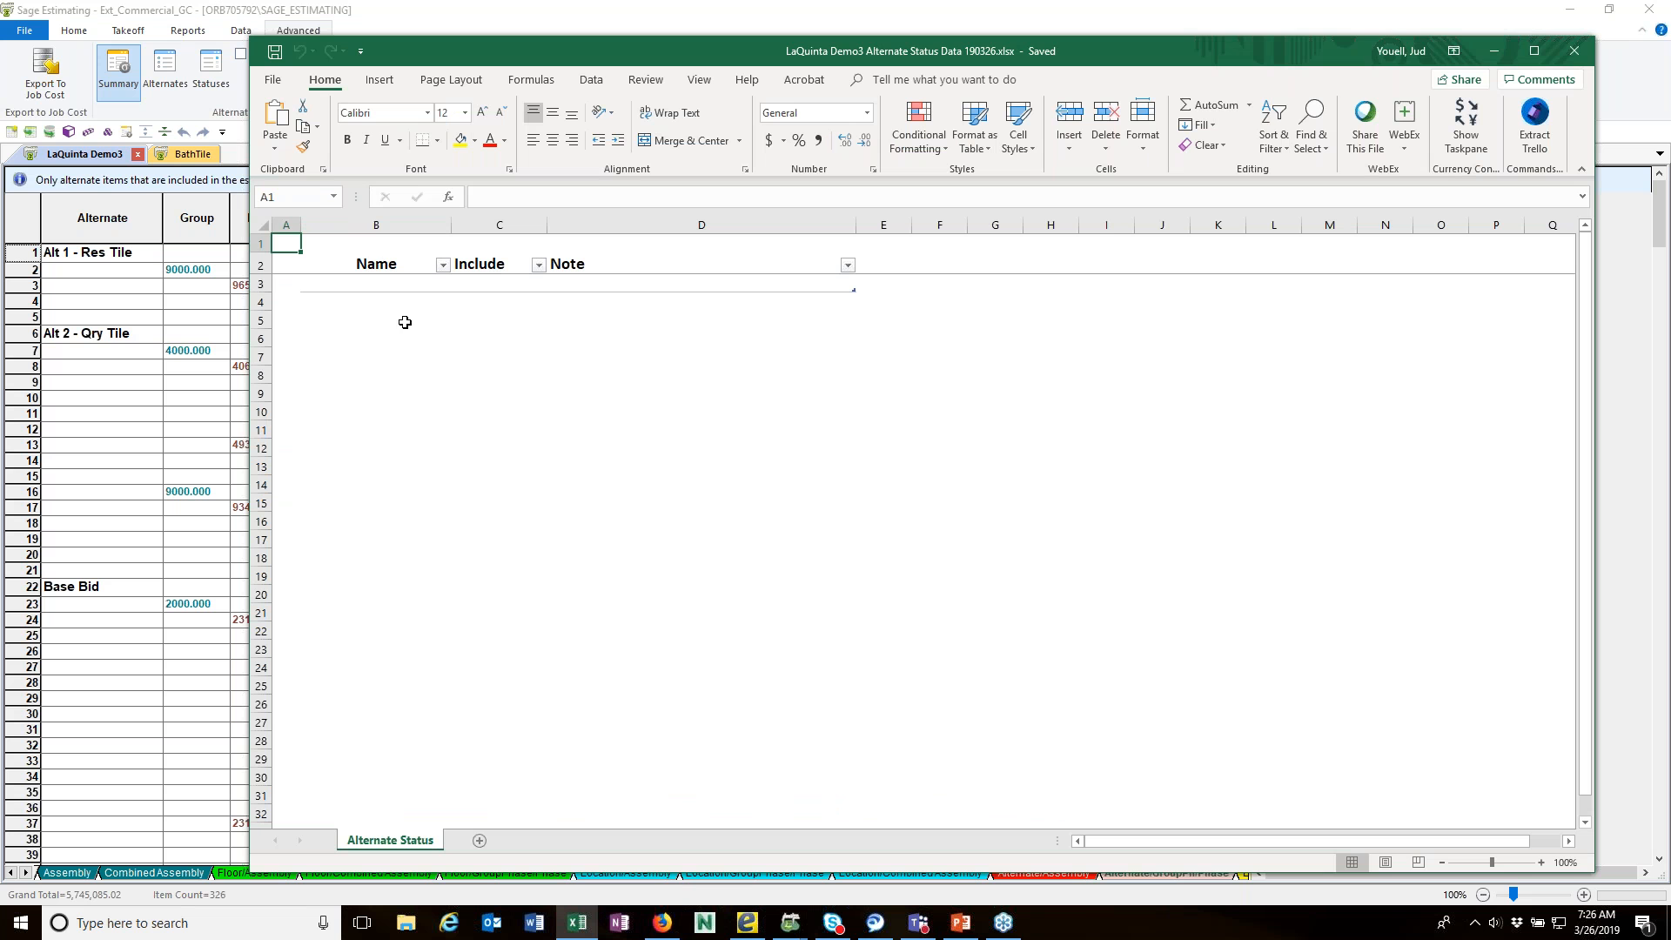
{"action": "left_click", "coordinate": [388, 284]}
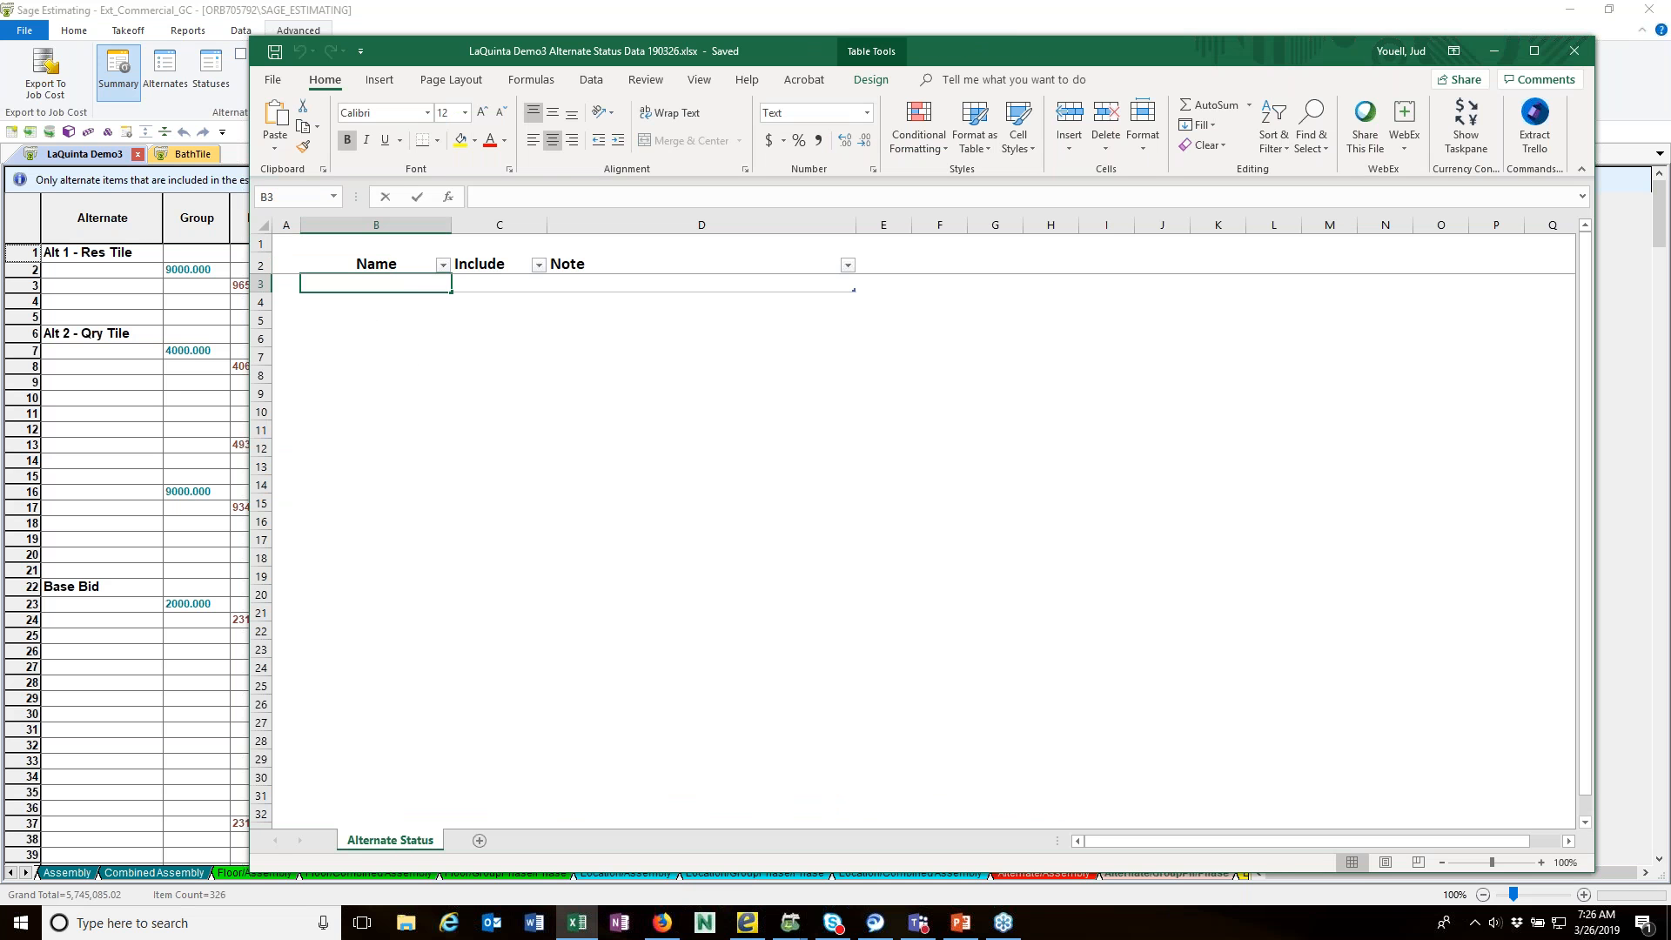
{"action": "type", "text": "Accepted"}
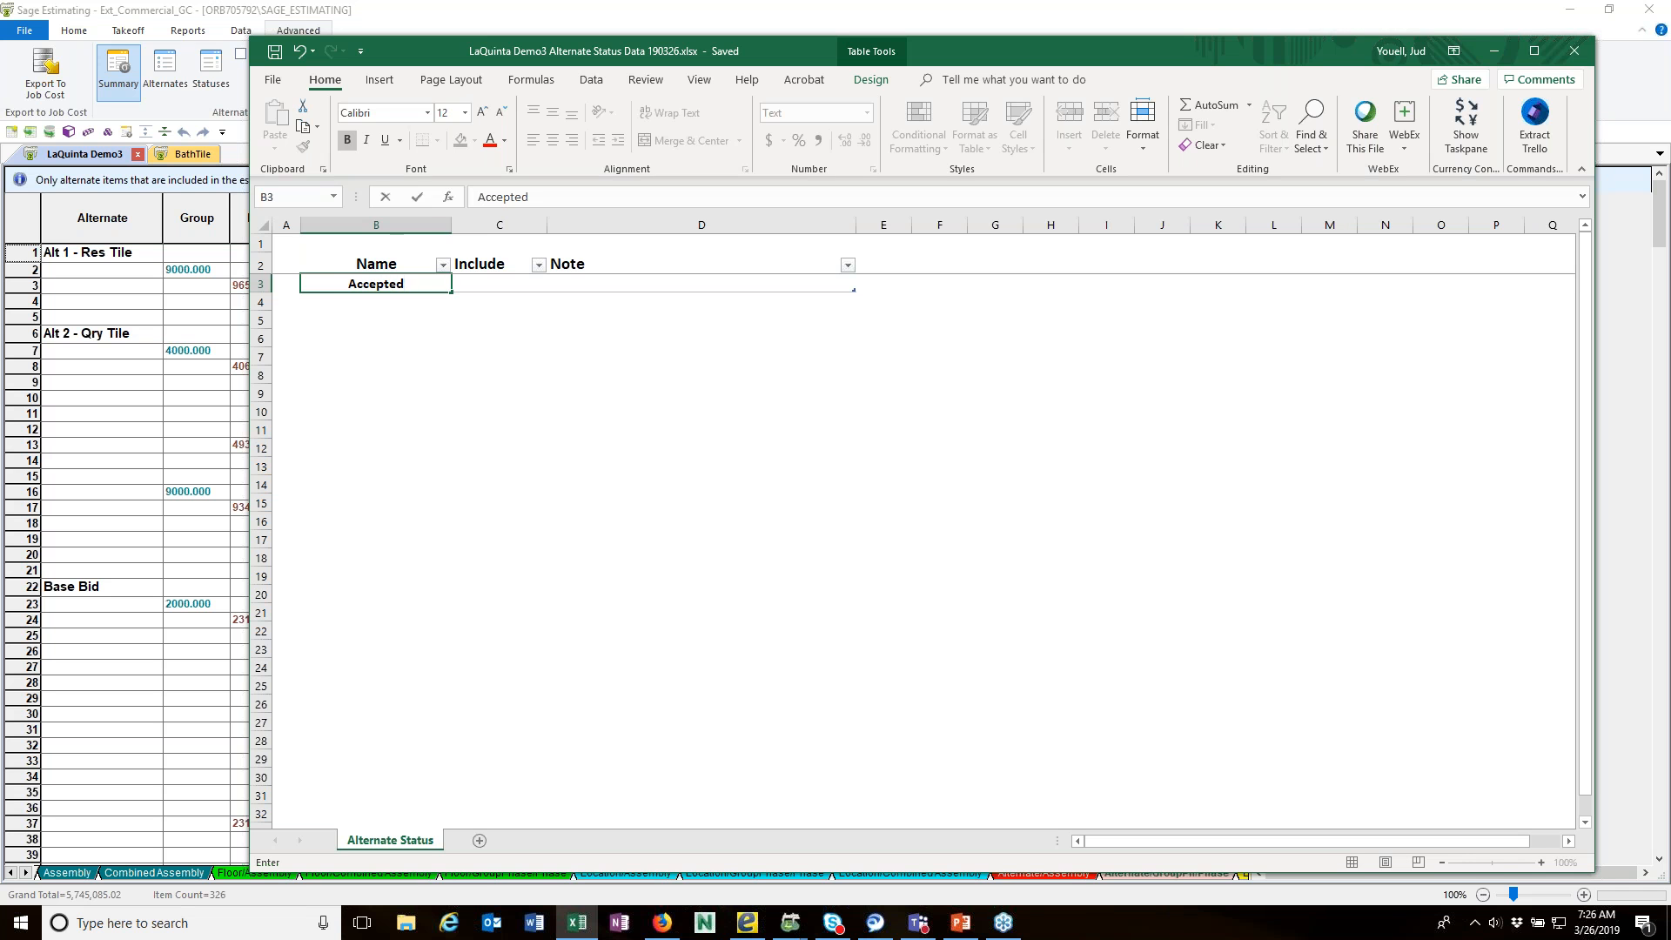
{"action": "key", "text": "Tab"}
{"action": "key", "text": "Down"}
{"action": "key", "text": "Left"}
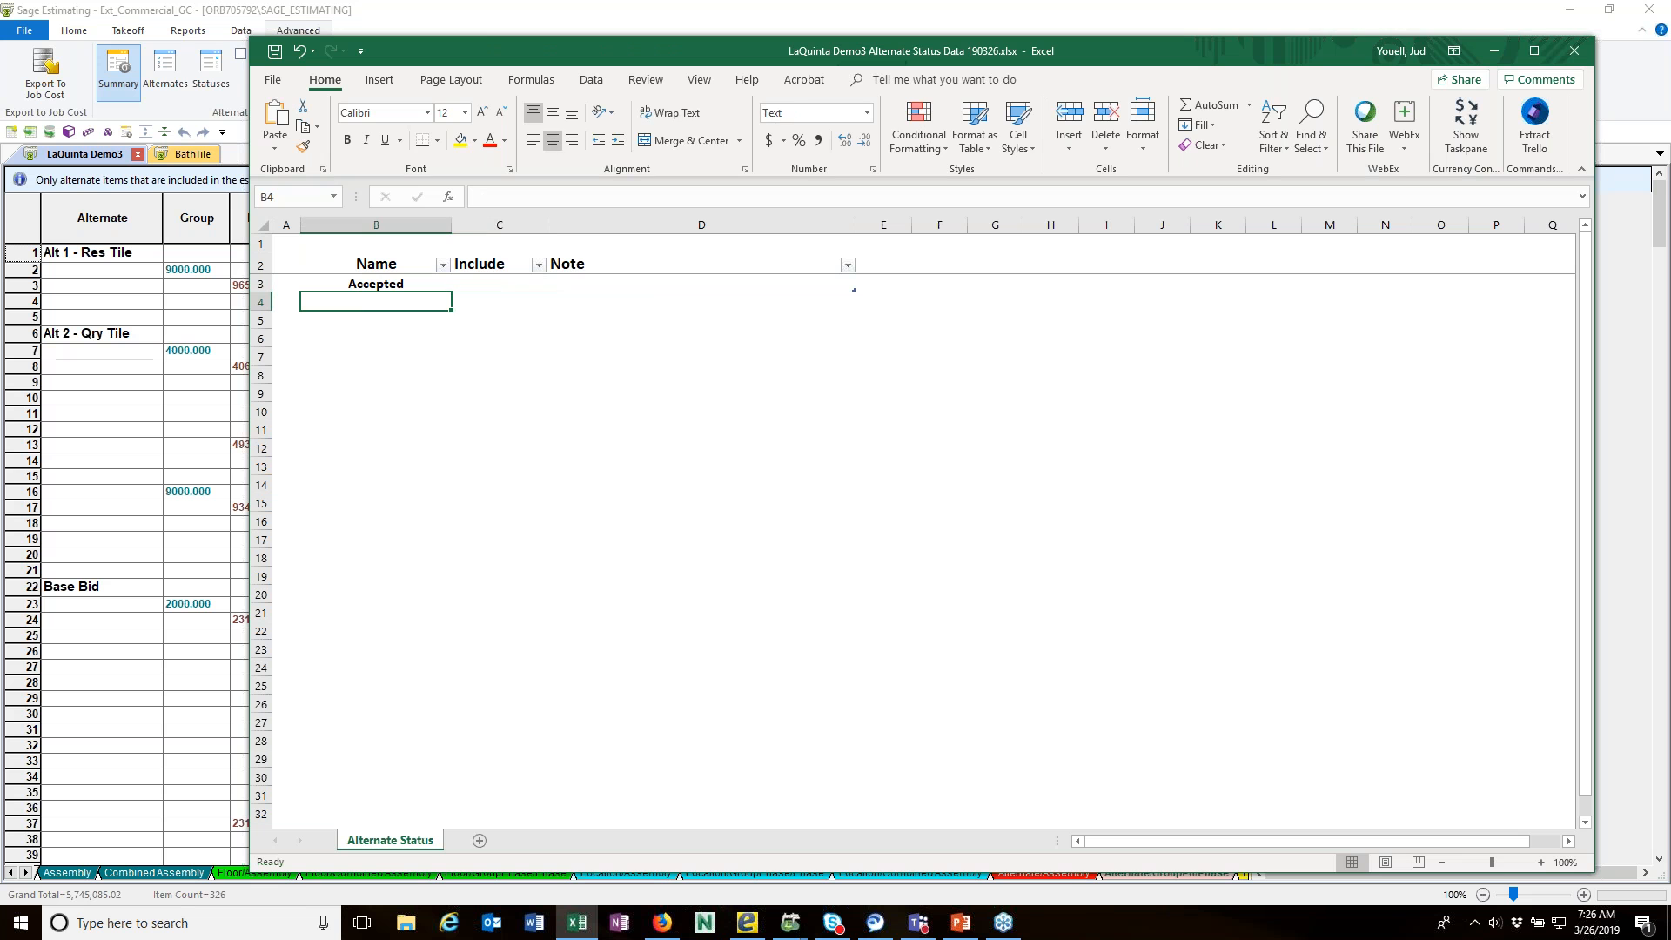
{"action": "type", "text": "Not Accepted"}
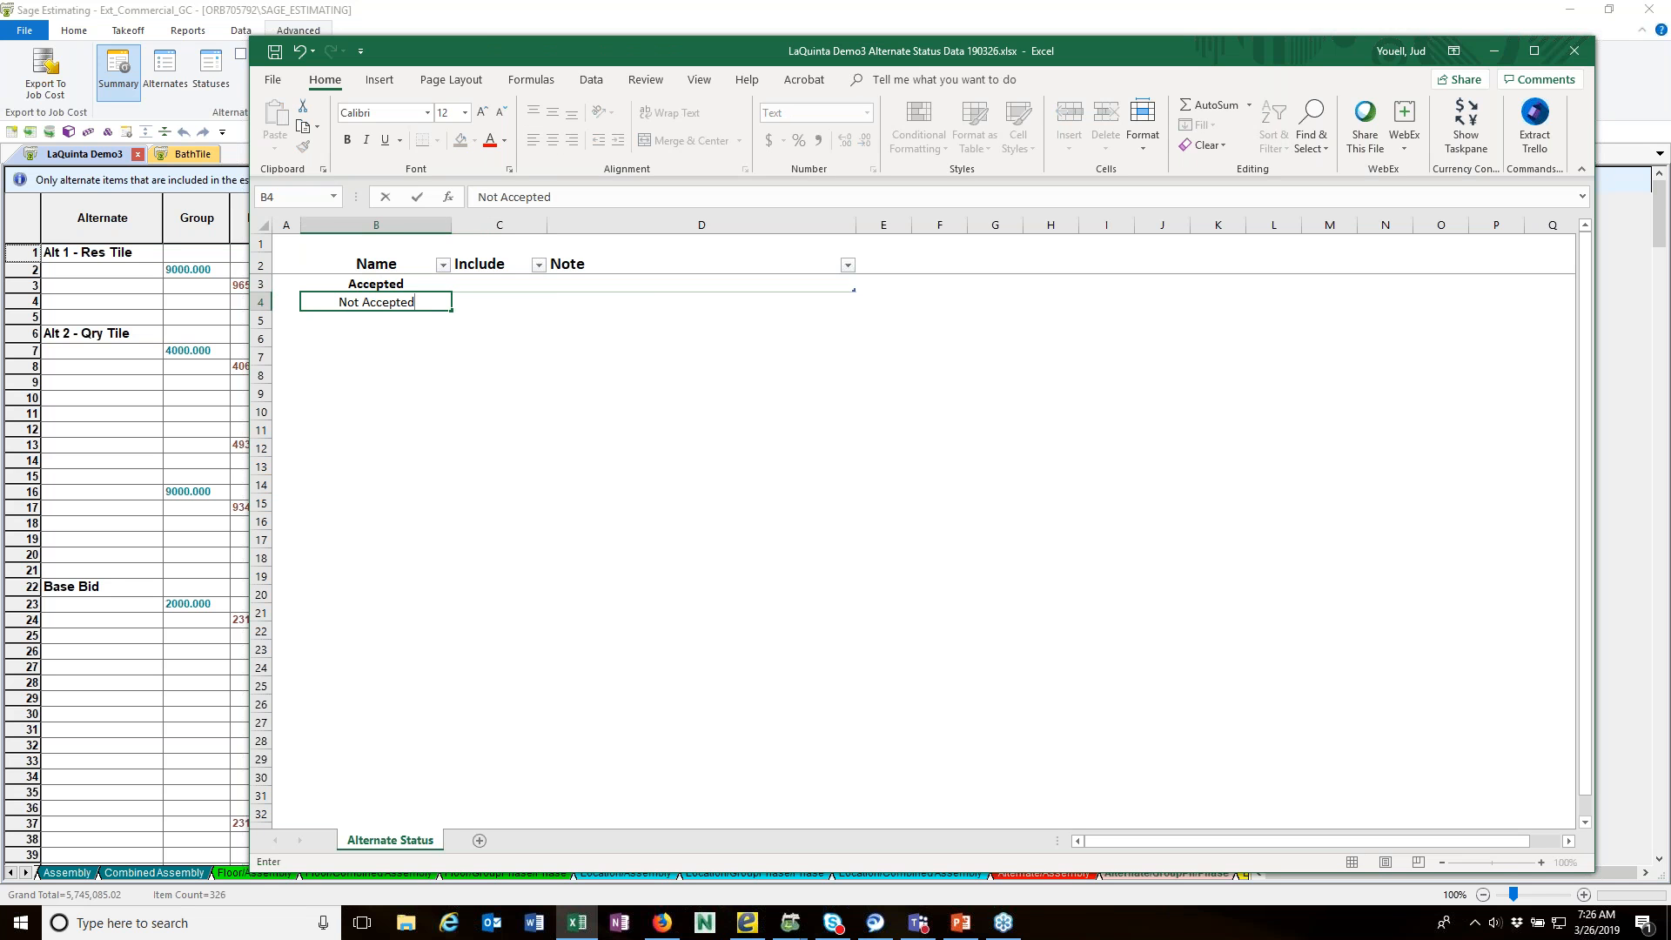
{"action": "key", "text": "Return"}
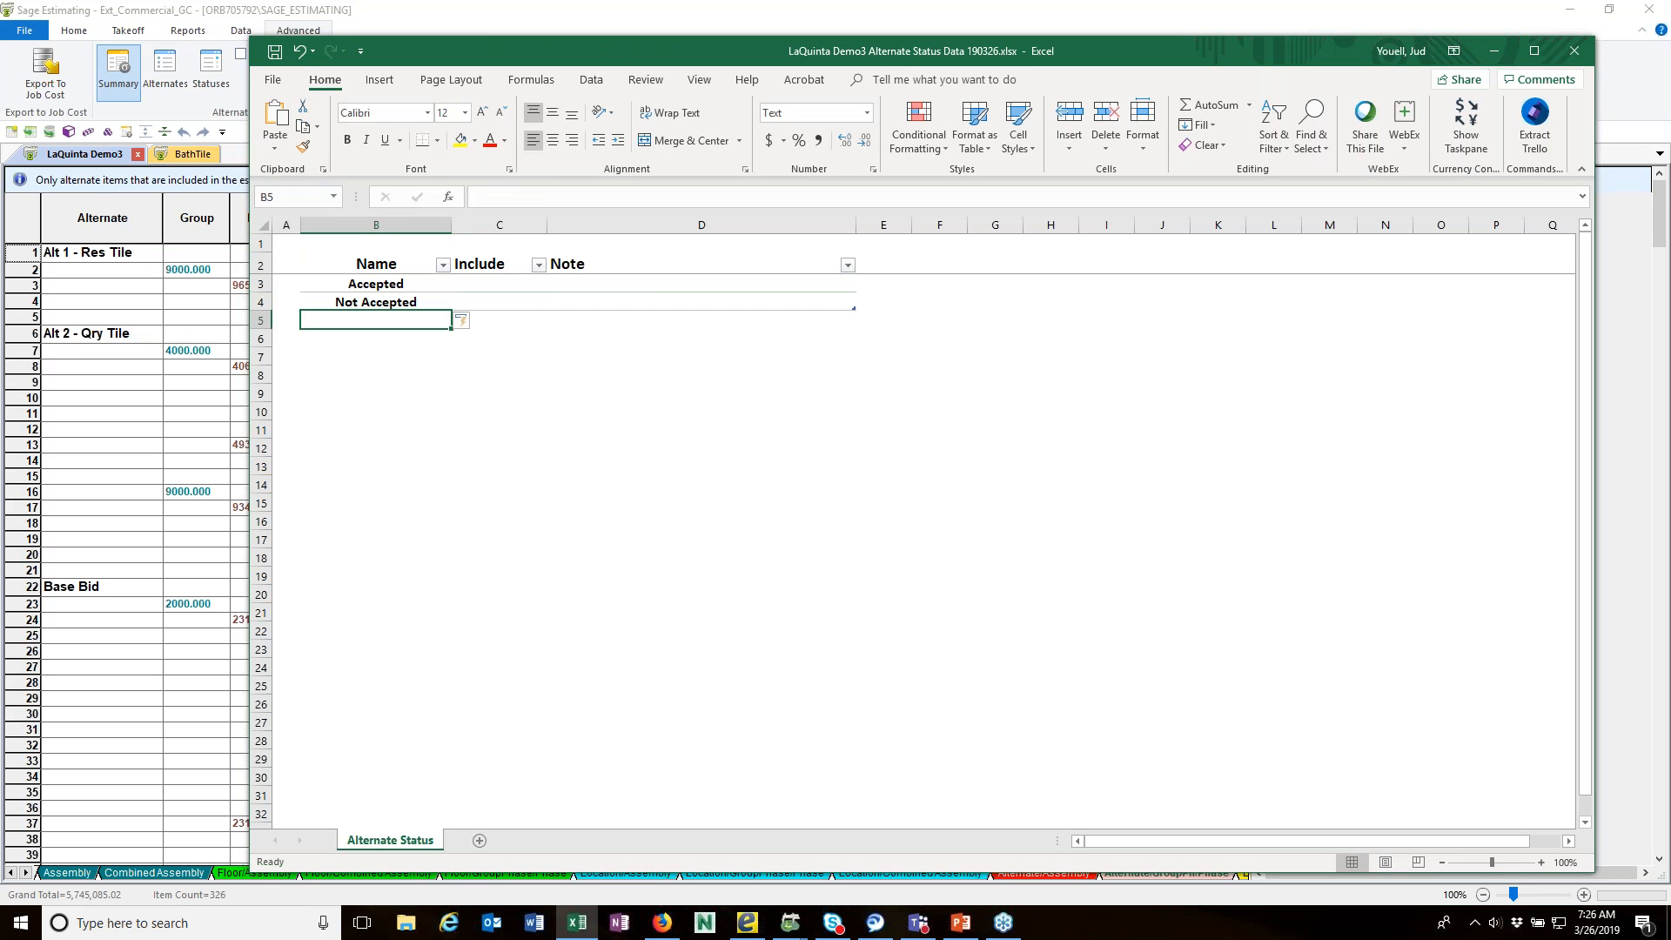
Step: Set Include to Yes for the Accepted status and No for Not Accepted, and save and close the workbook
{"action": "left_click", "coordinate": [488, 286]}
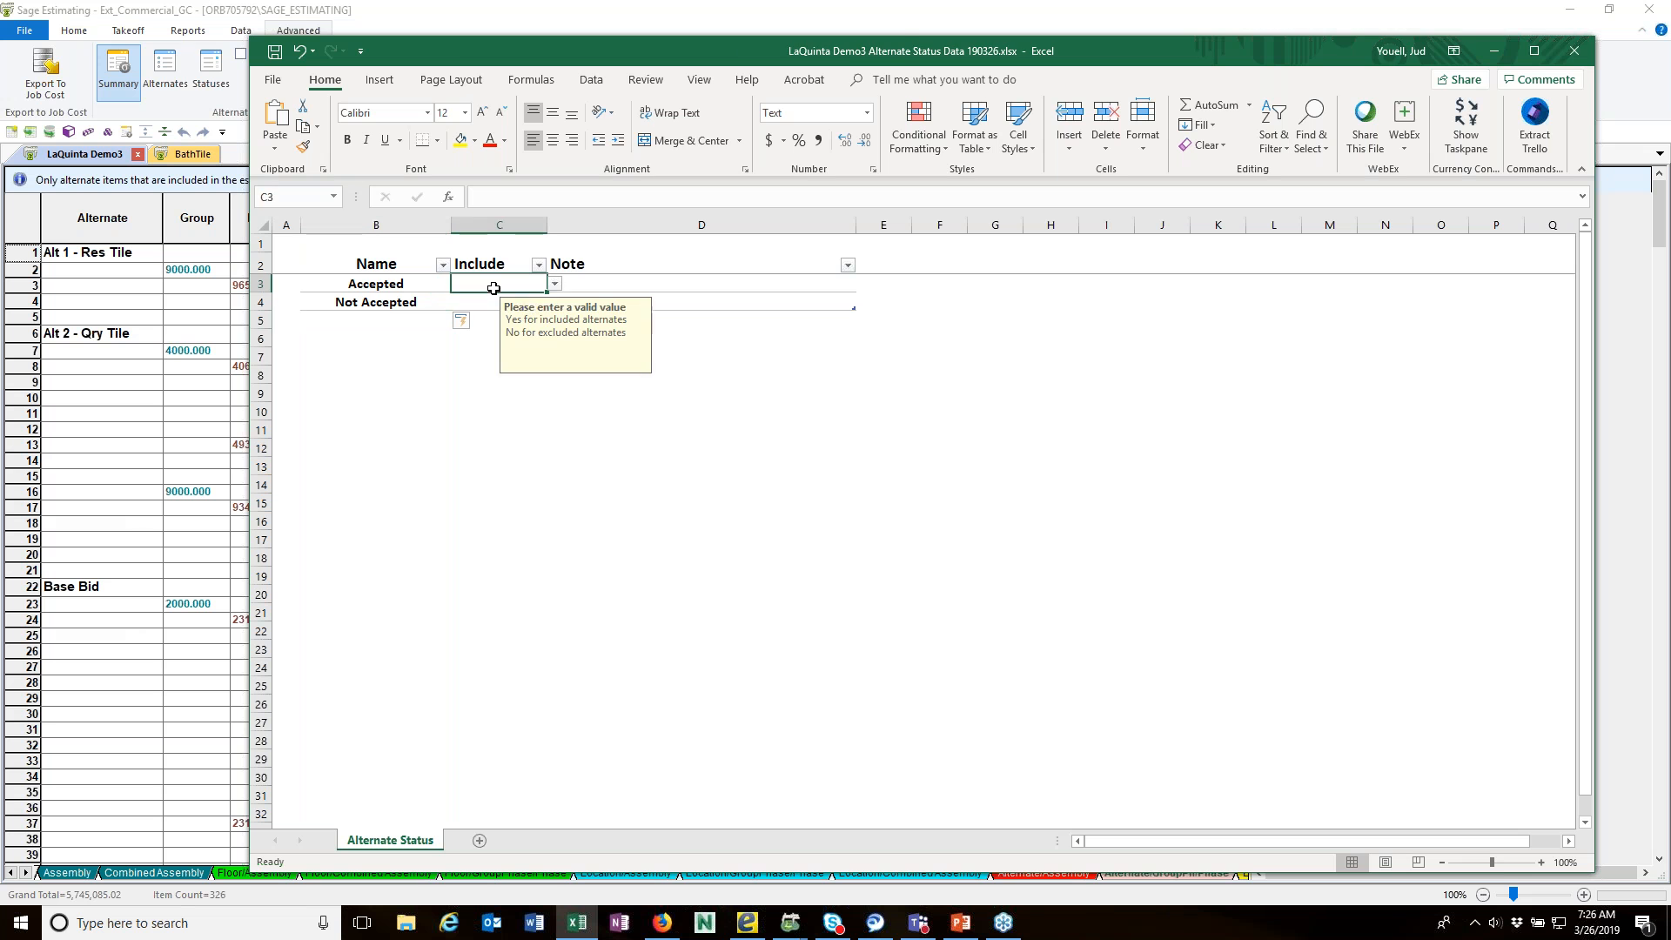
{"action": "left_click", "coordinate": [555, 286]}
{"action": "left_click", "coordinate": [474, 297]}
{"action": "left_click", "coordinate": [470, 307]}
{"action": "left_click", "coordinate": [554, 302]}
{"action": "left_click", "coordinate": [513, 331]}
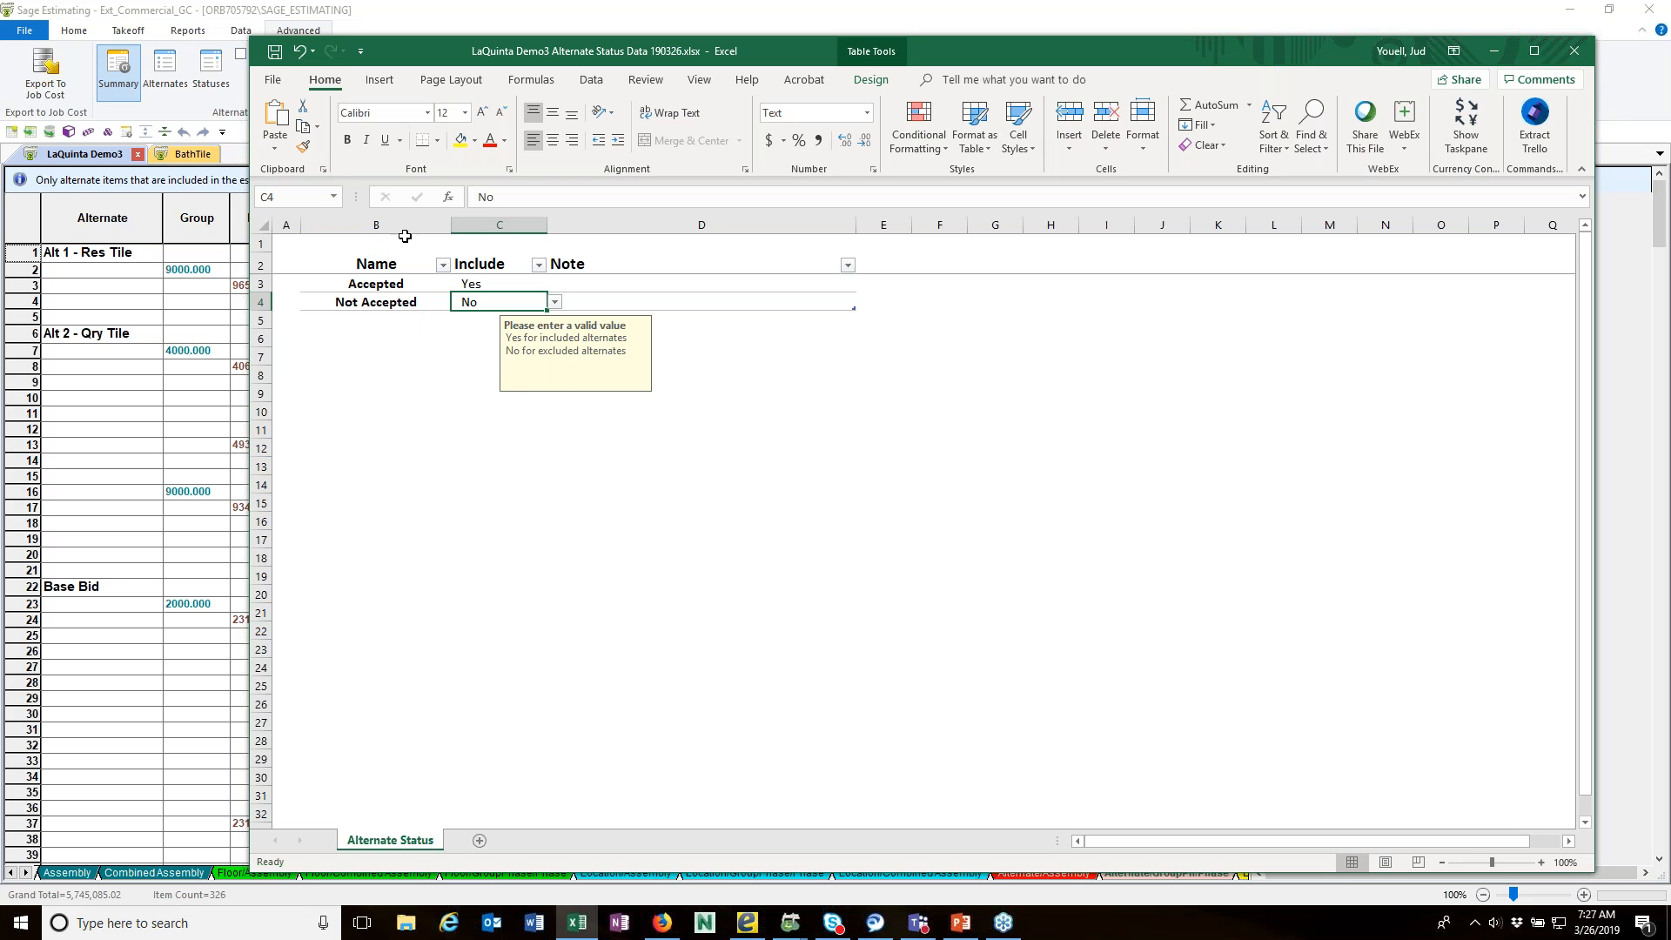
{"action": "left_click", "coordinate": [275, 51]}
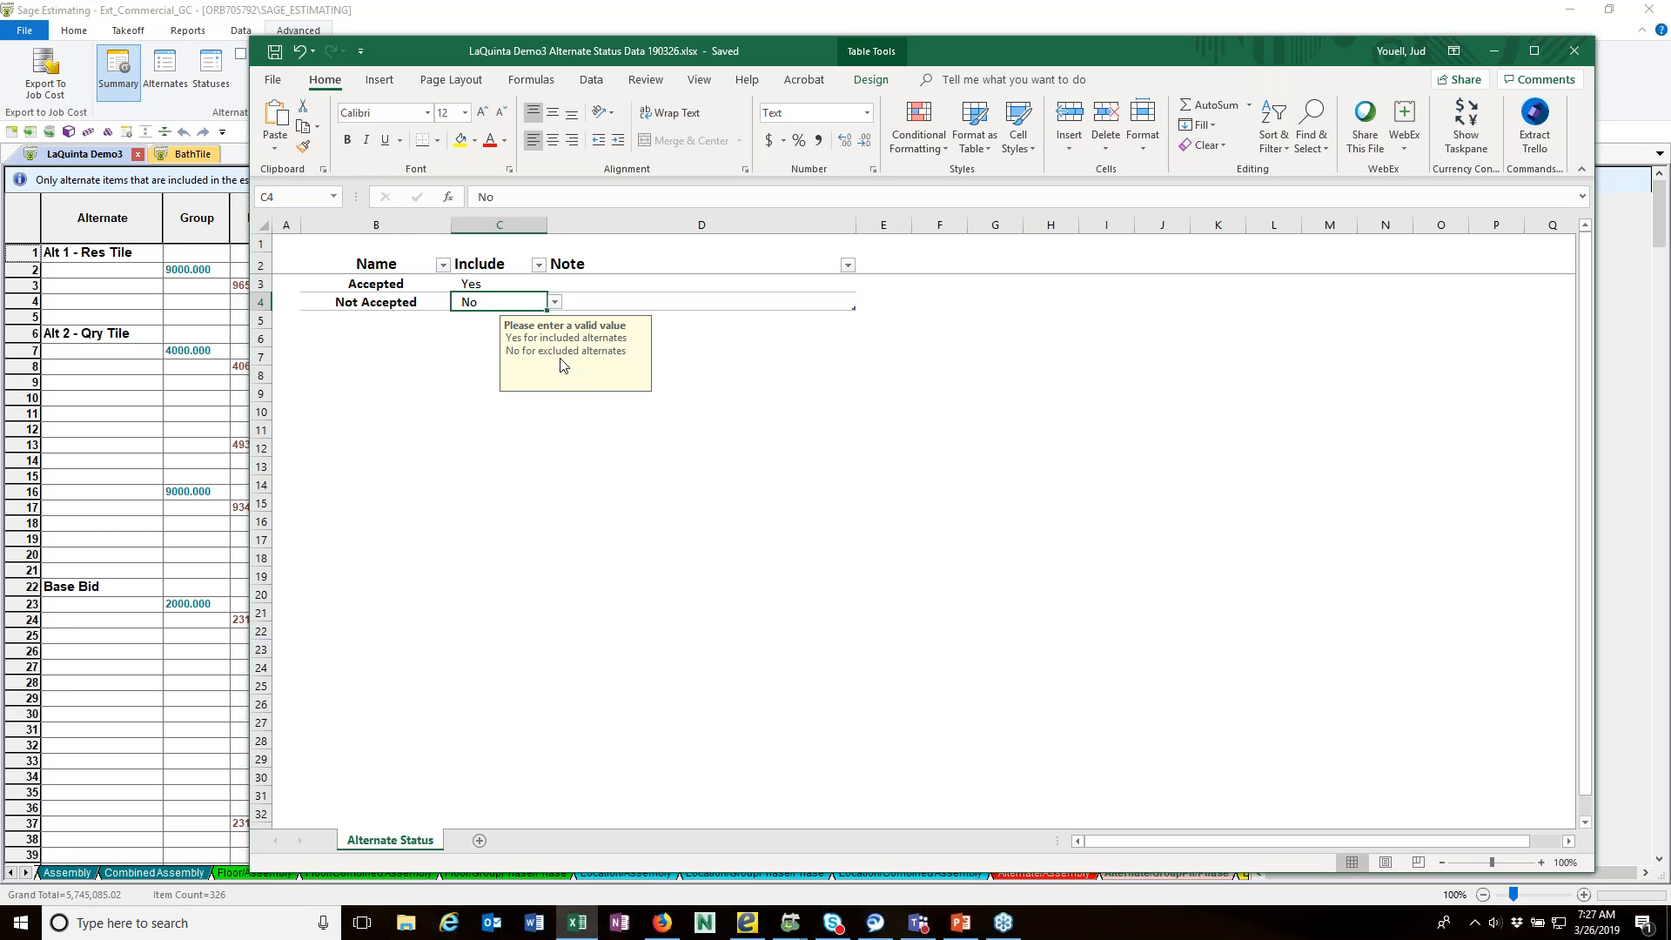
{"action": "left_click", "coordinate": [1574, 51]}
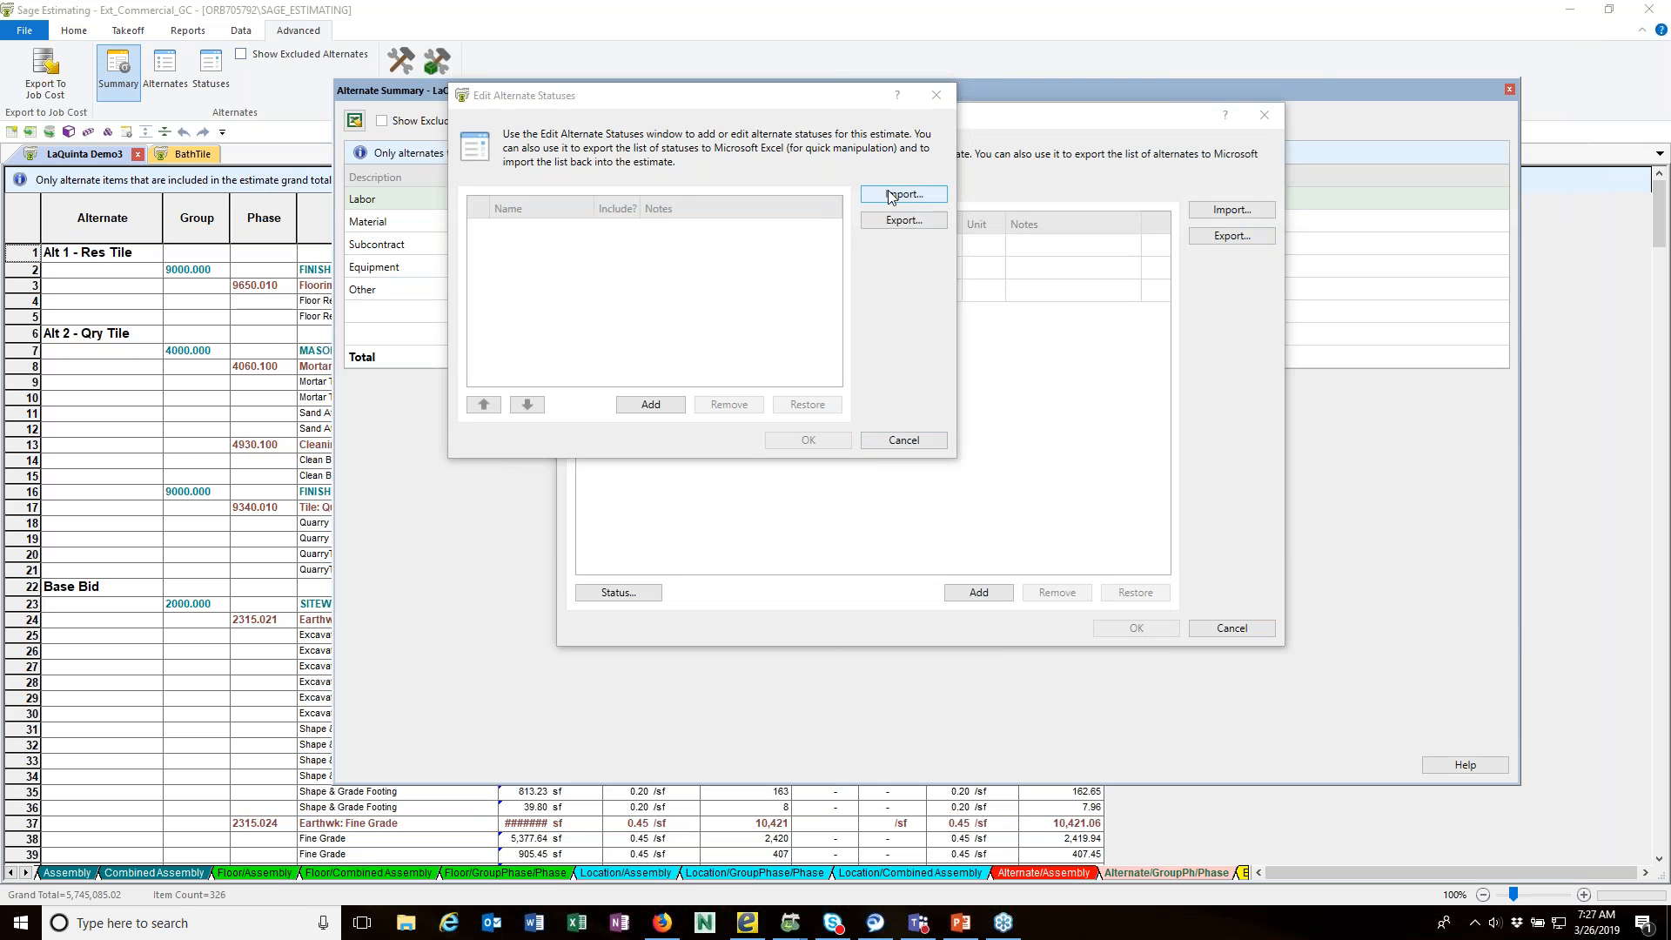
Step: Import the alternate statuses from LaQuinta Demo3 Alternate Status Data 190326.xlsx into the estimate, and close the alternates list and Alternate Summary
{"action": "left_click", "coordinate": [890, 195]}
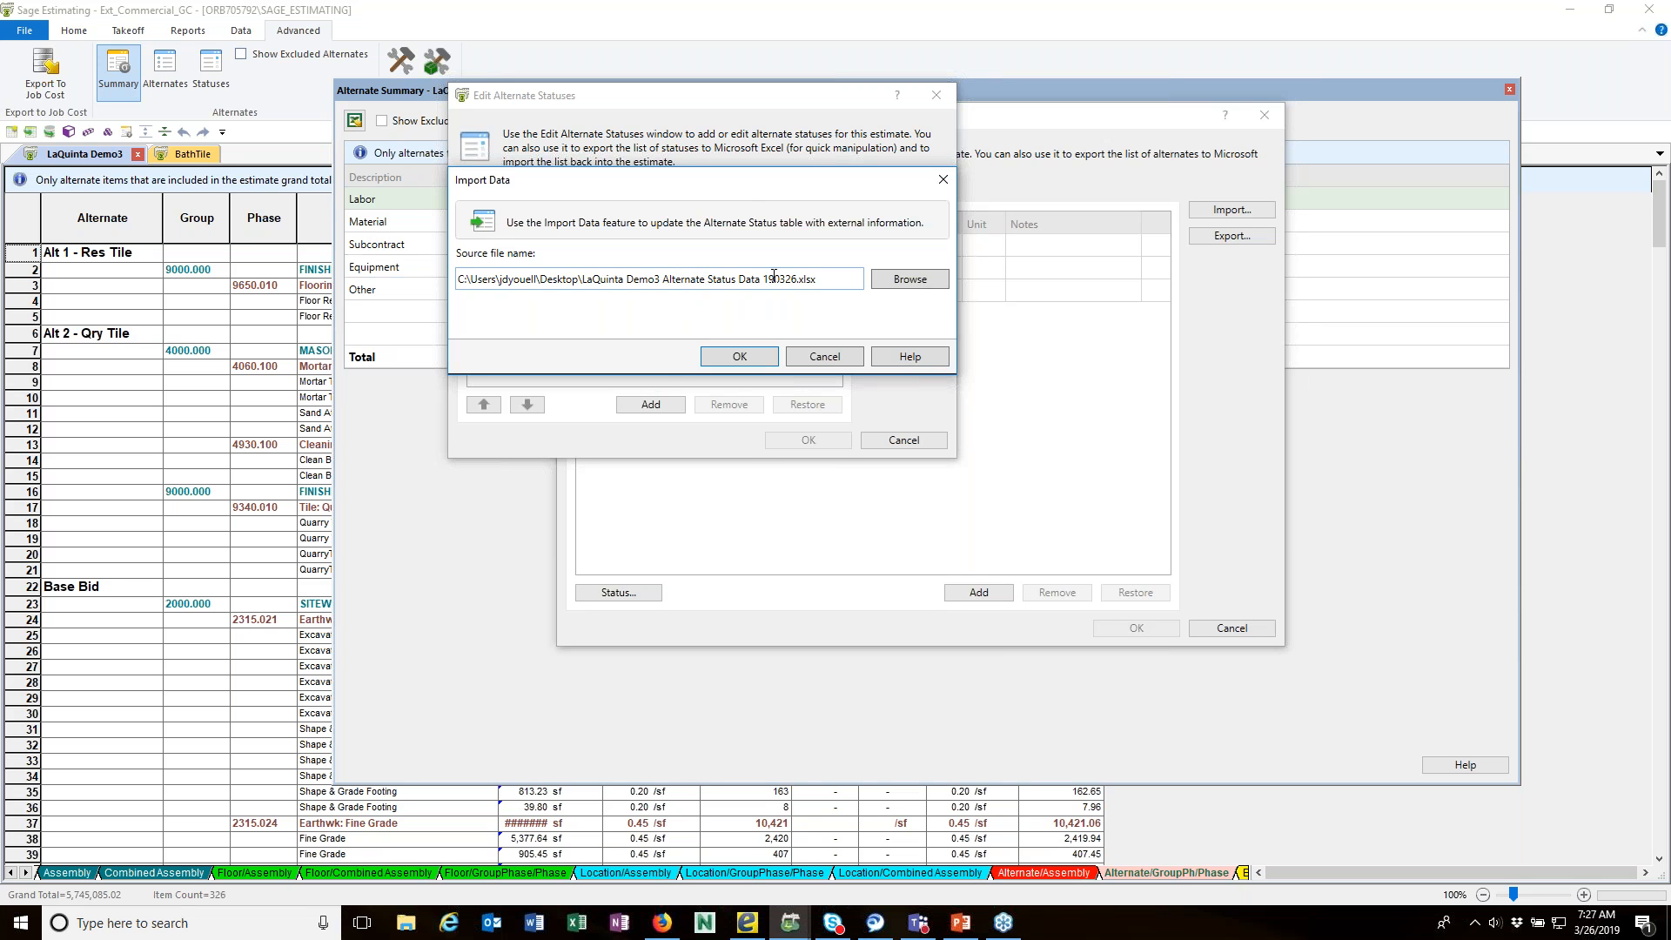
{"action": "left_click", "coordinate": [739, 357]}
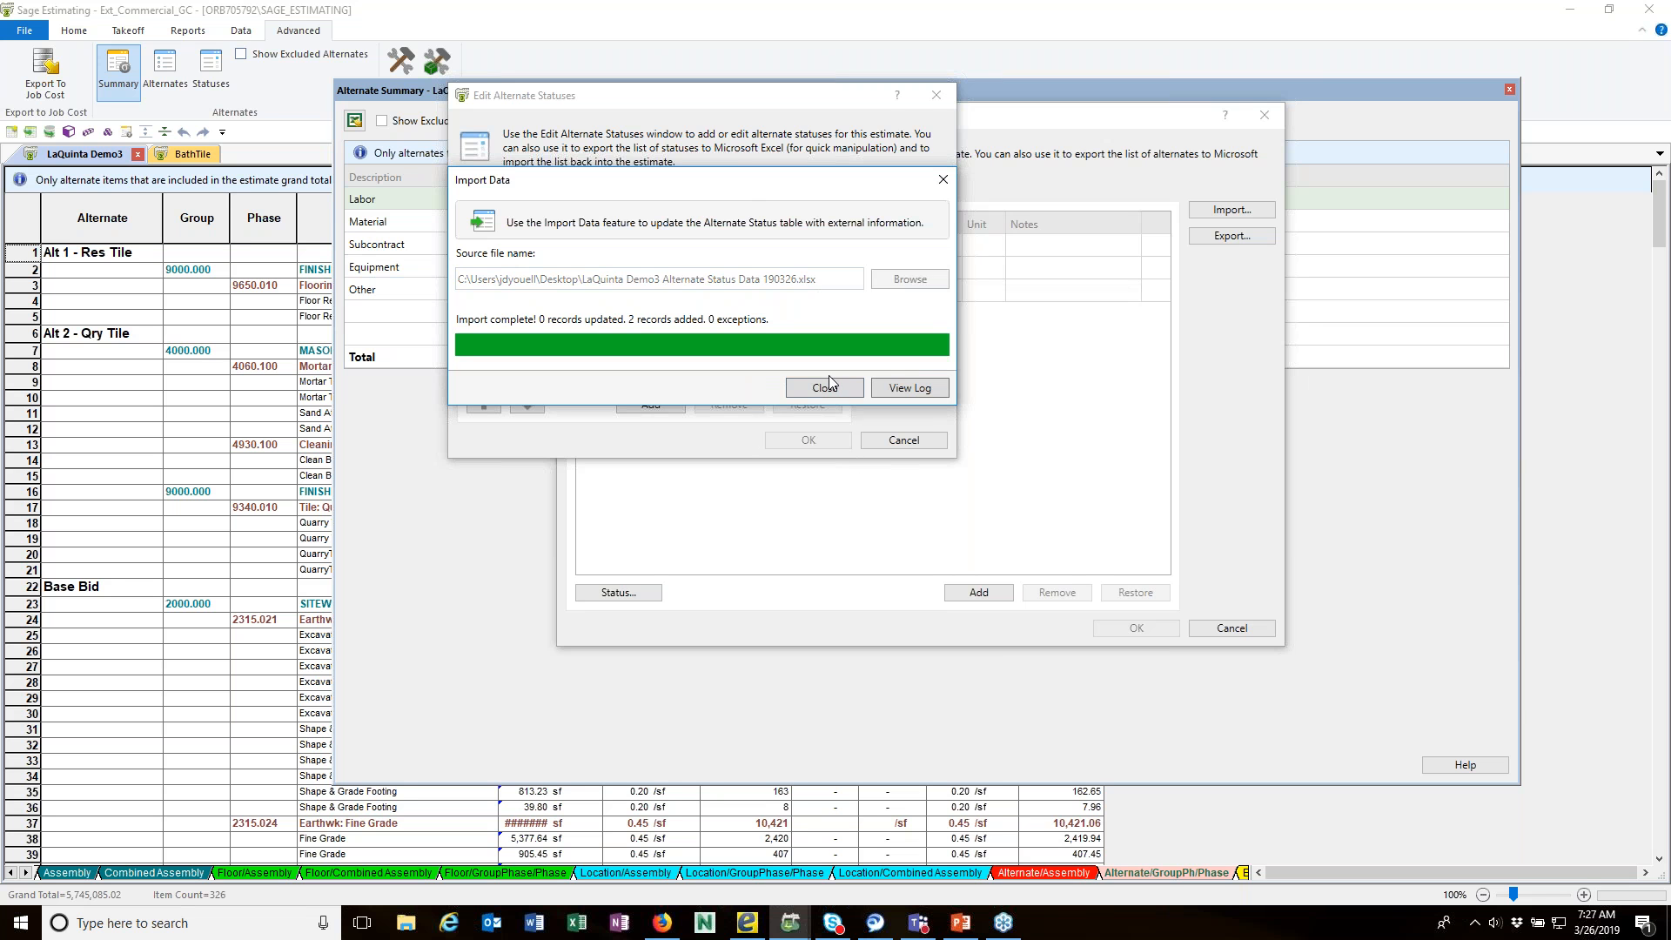
{"action": "left_click", "coordinate": [826, 388]}
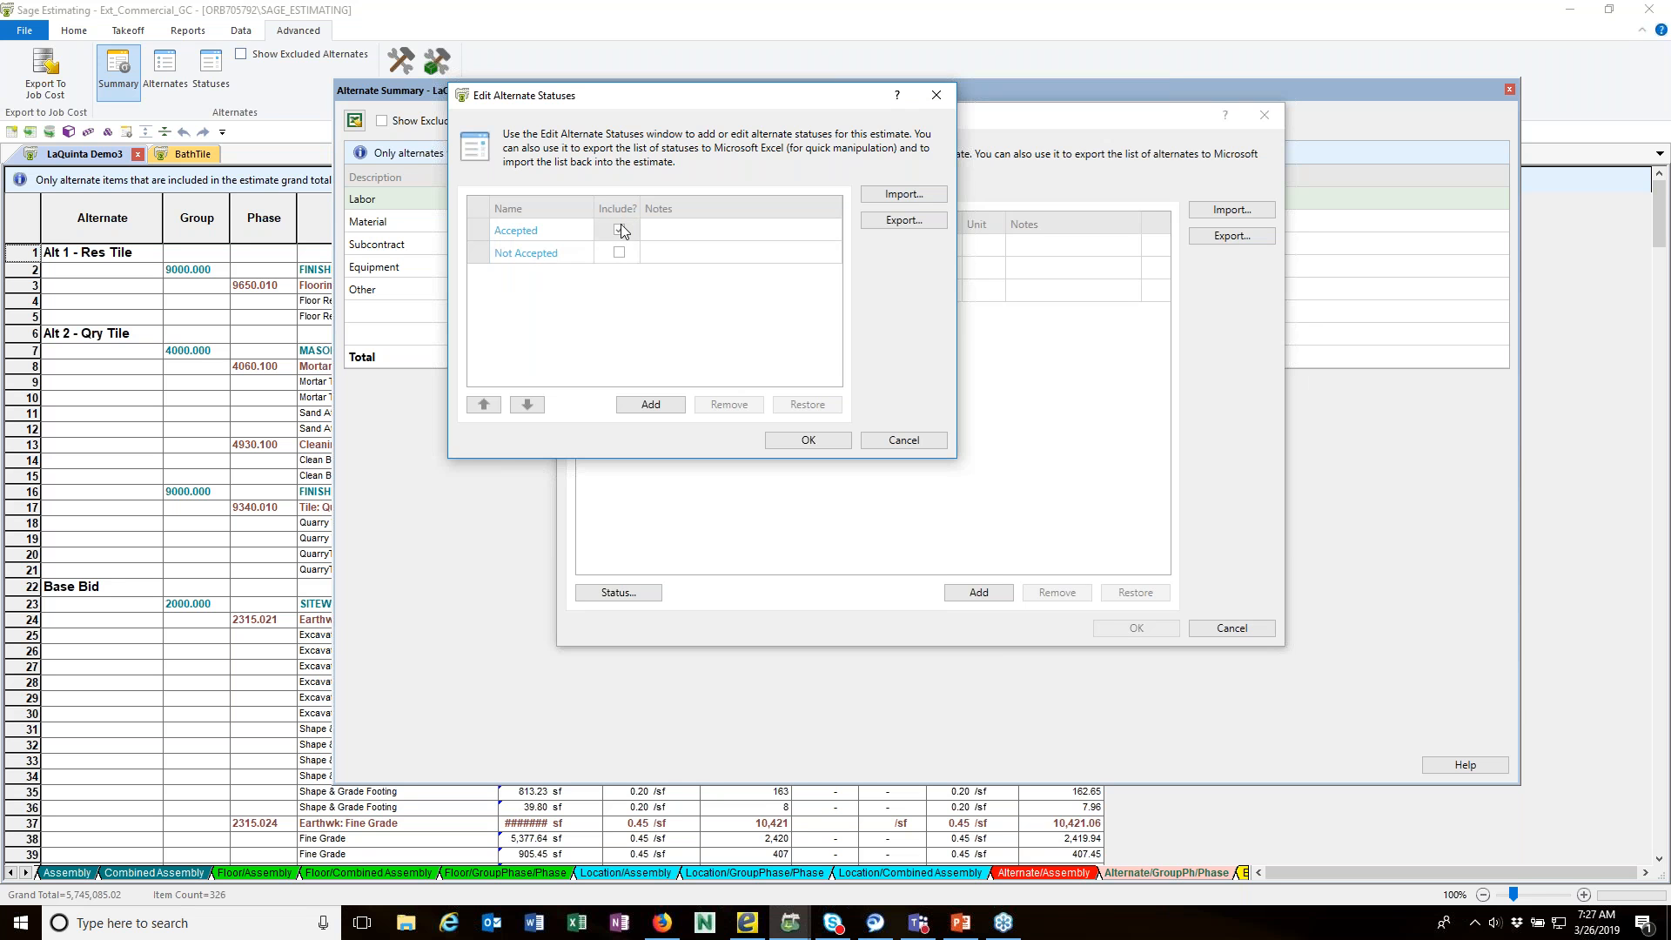
{"action": "left_click", "coordinate": [810, 441]}
{"action": "left_click", "coordinate": [1232, 629]}
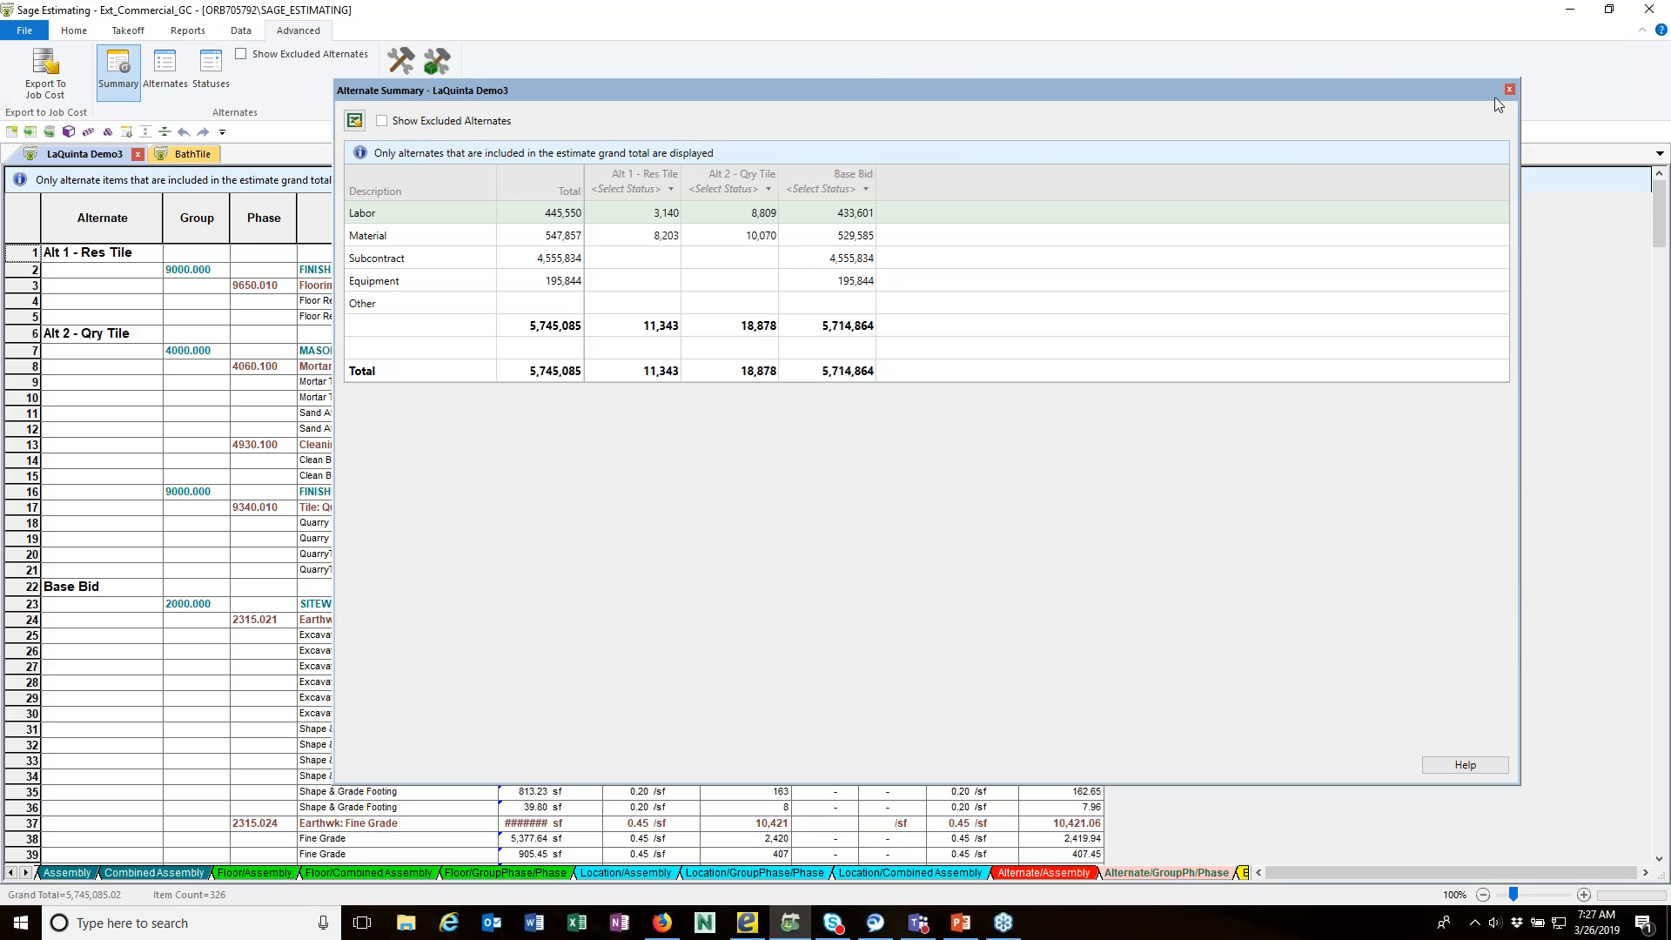
{"action": "left_click", "coordinate": [1510, 90]}
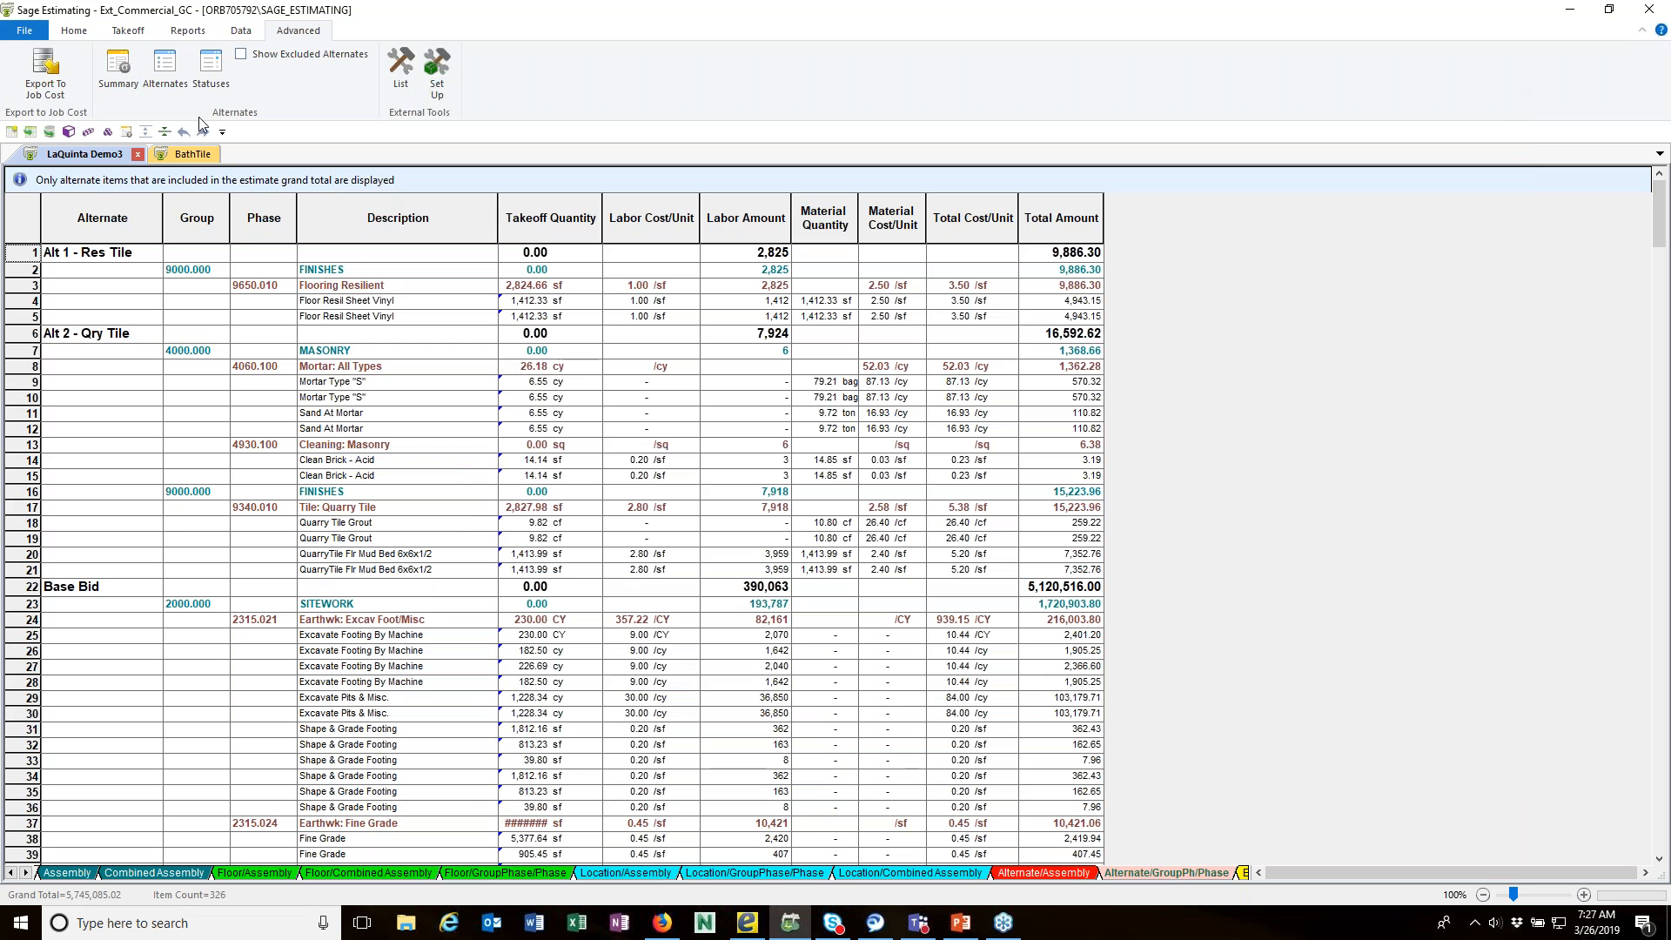
Step: In the Alternate Summary, set Base Bid to Accepted and both Alt 2 - Qry Tile and Alt 1 - Res Tile to Not Accepted
{"action": "left_click", "coordinate": [118, 70]}
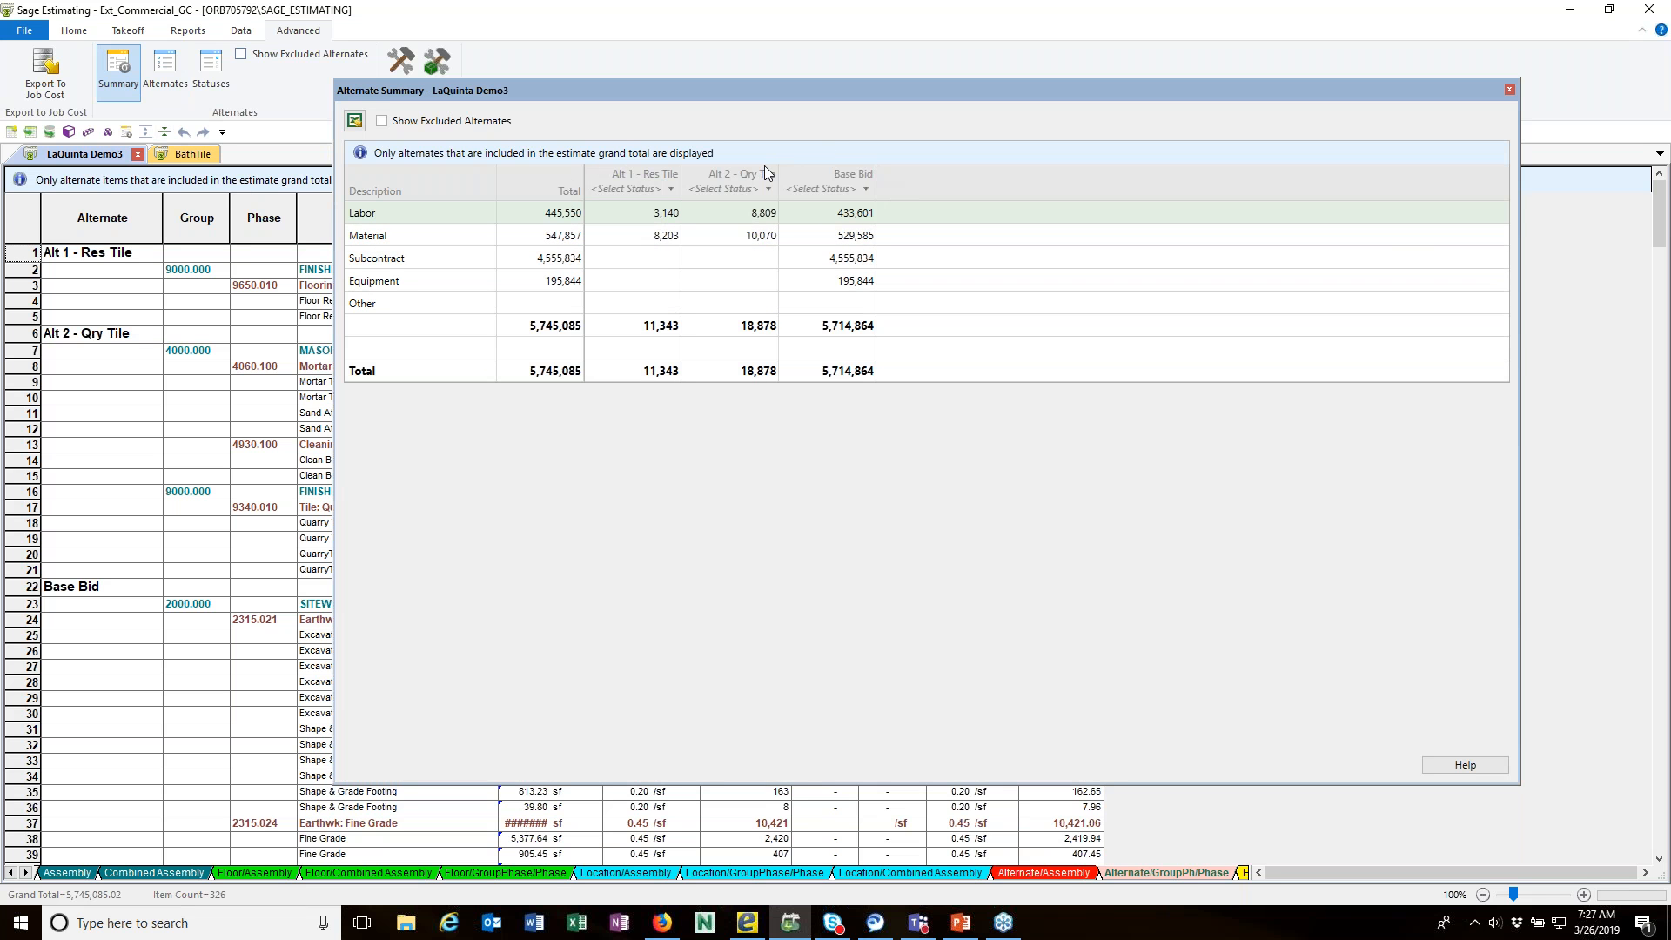
{"action": "left_click", "coordinate": [866, 189]}
{"action": "left_click", "coordinate": [866, 211]}
{"action": "left_click", "coordinate": [770, 190]}
{"action": "left_click", "coordinate": [759, 231]}
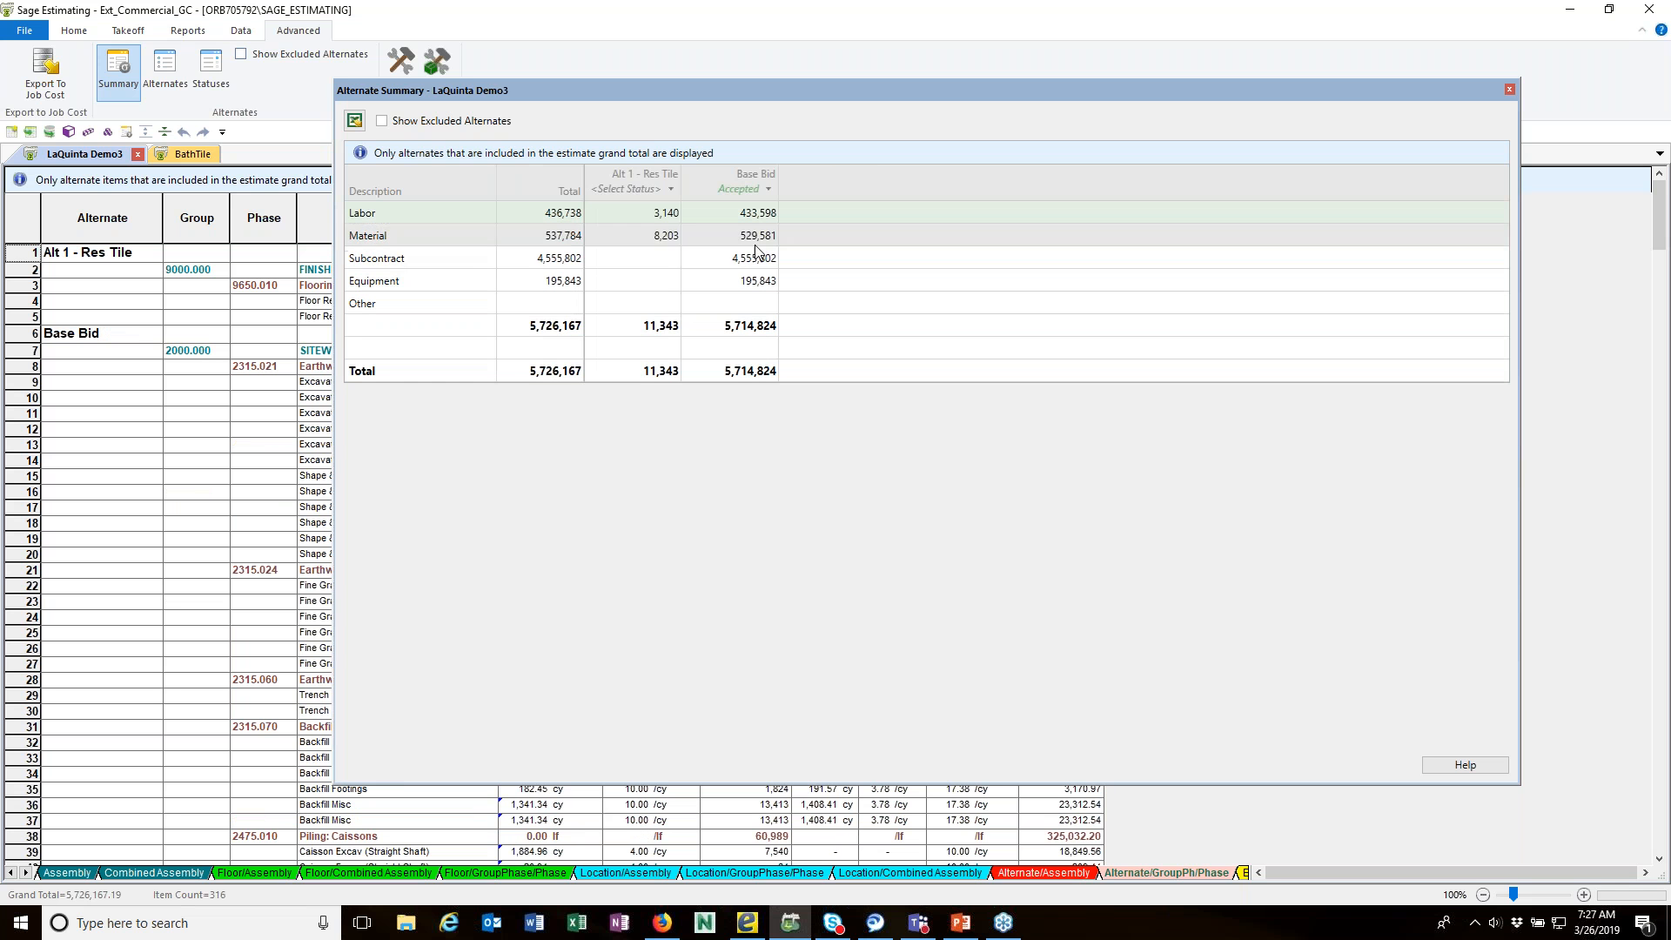
{"action": "left_click", "coordinate": [672, 189]}
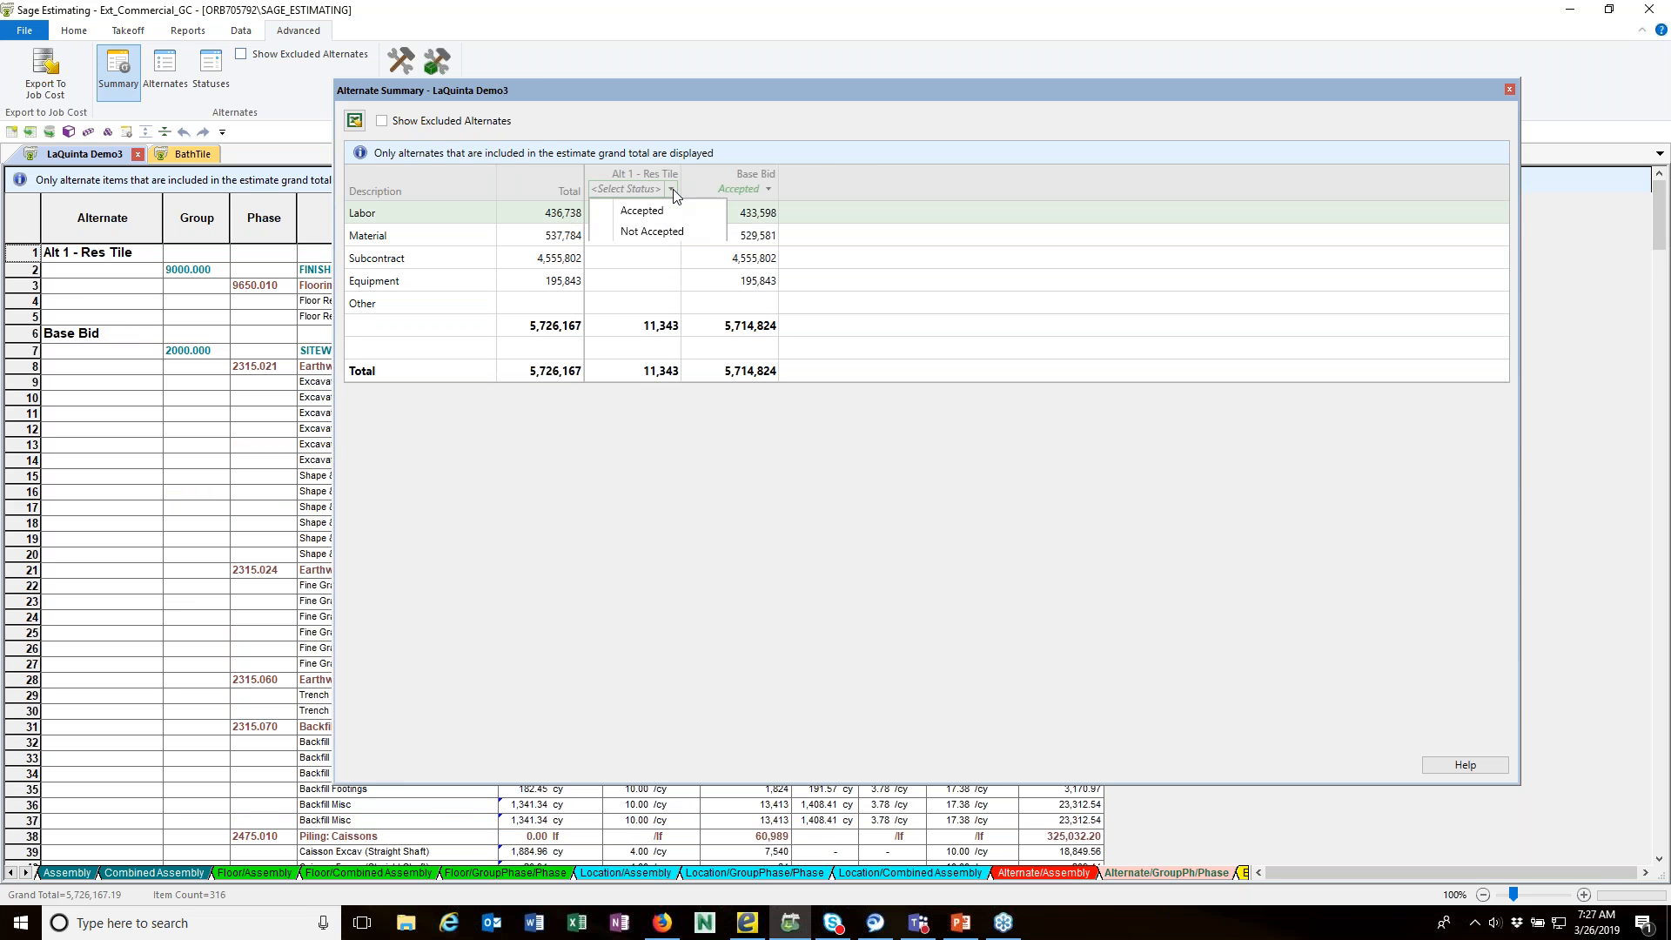
{"action": "left_click", "coordinate": [658, 230]}
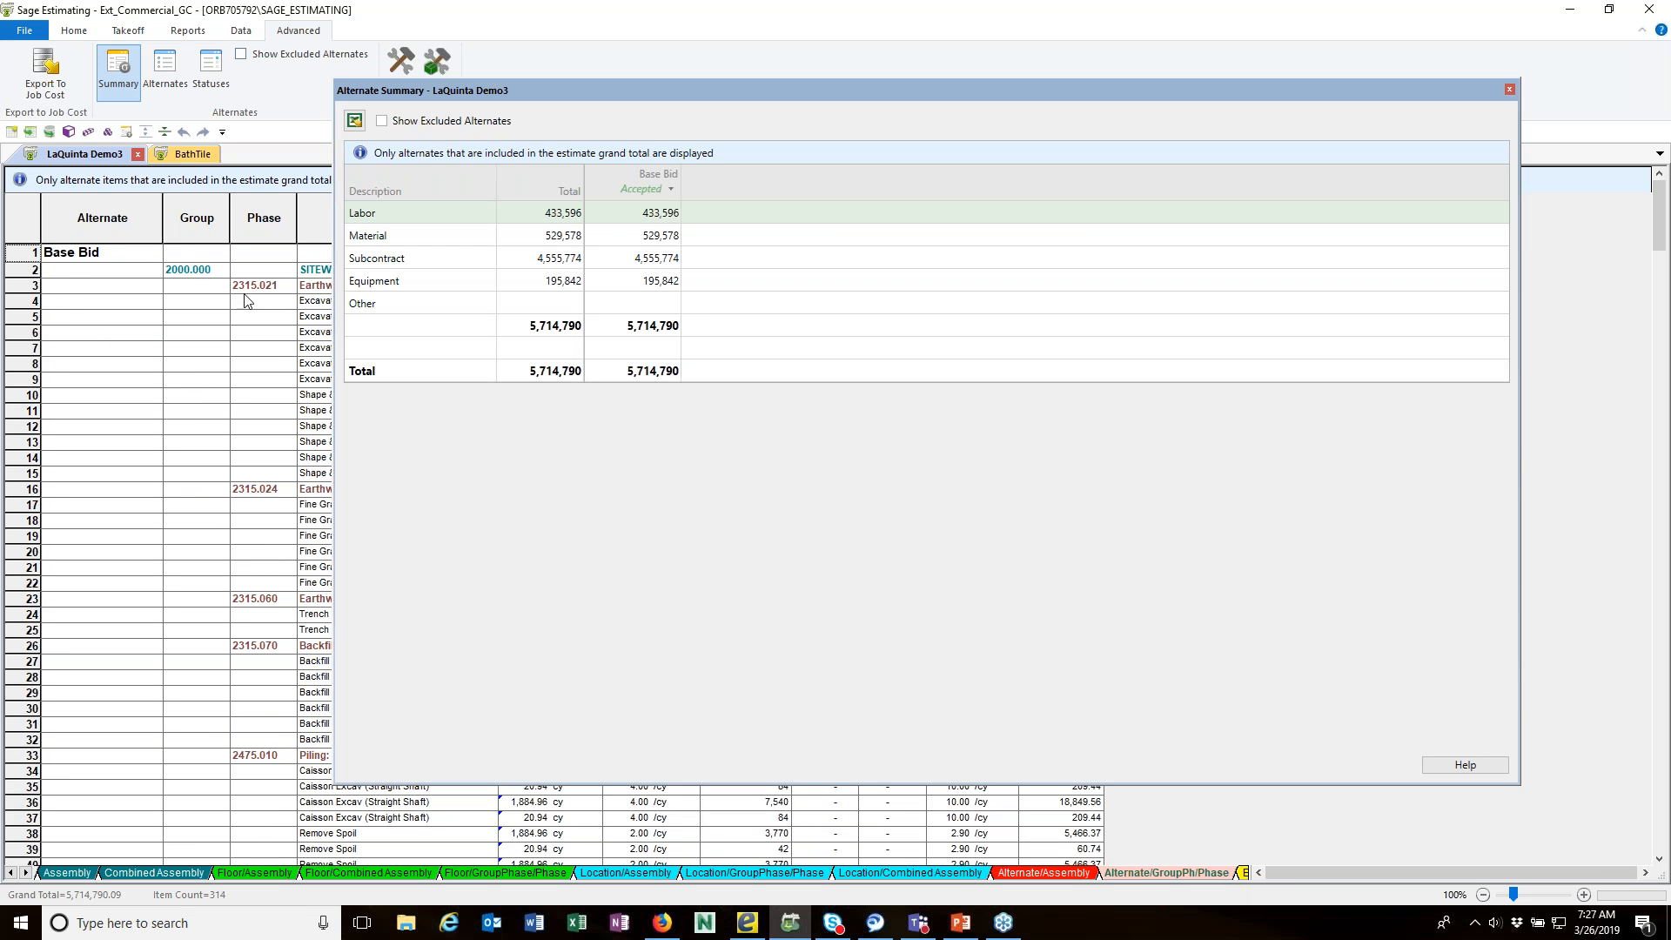
Step: Show the estimate totals and the excluded alternates, and examine the excluded items at the start of the spreadsheet
{"action": "left_click", "coordinate": [127, 132]}
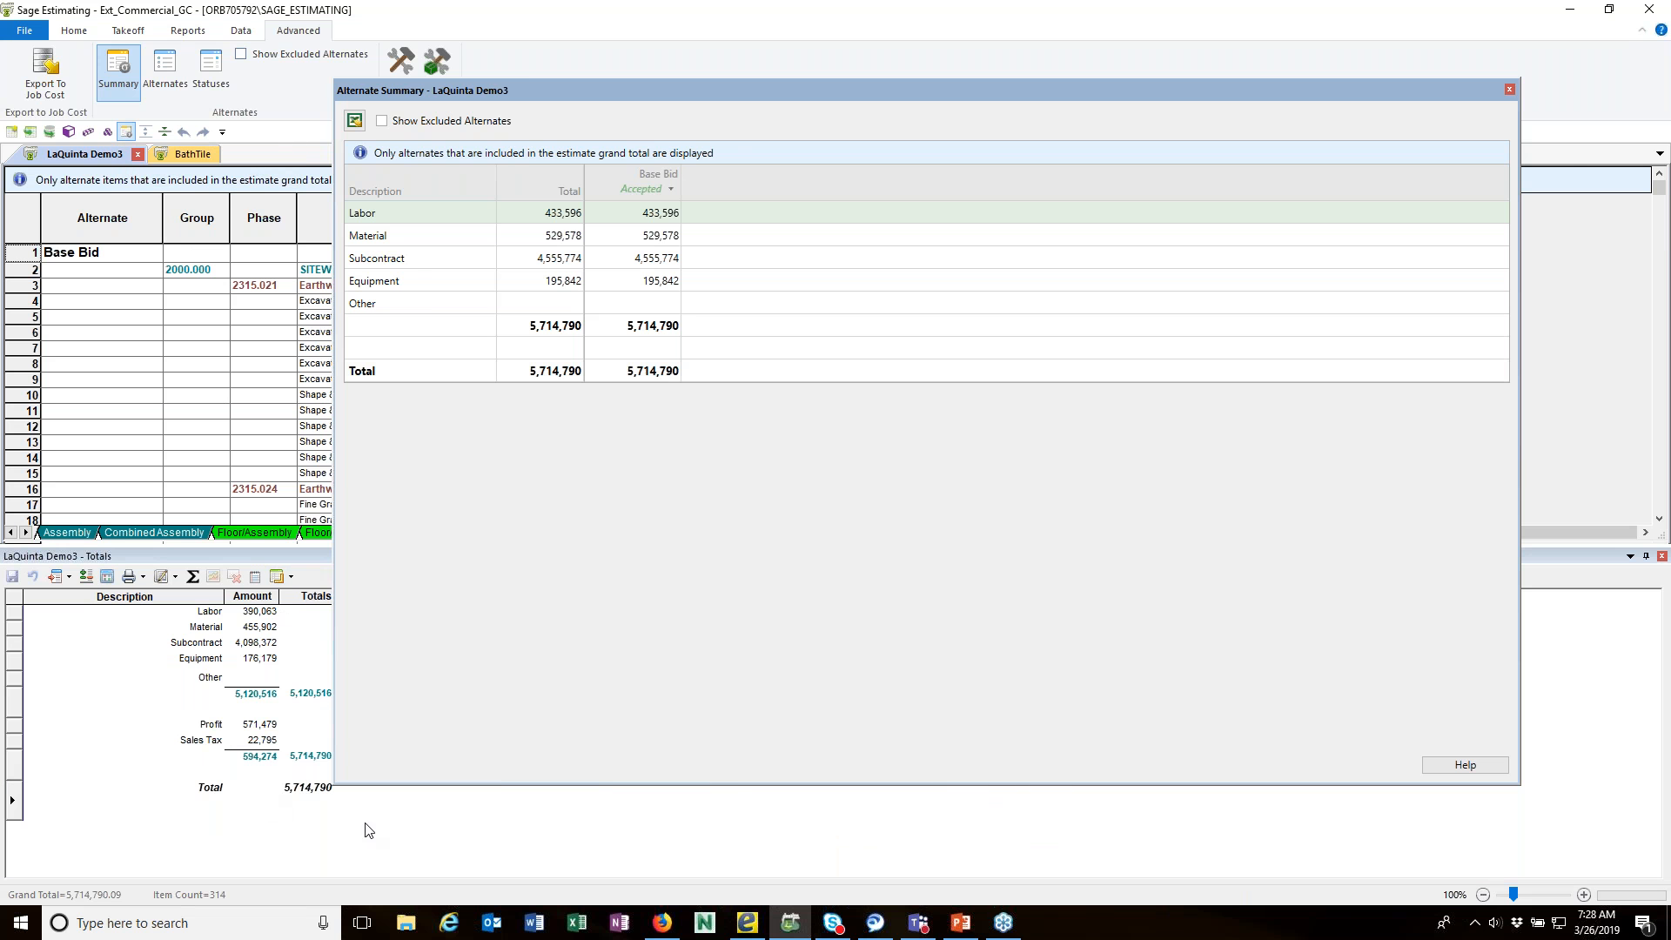
{"action": "left_click_drag", "start_coordinate": [656, 101], "coordinate": [707, 88]}
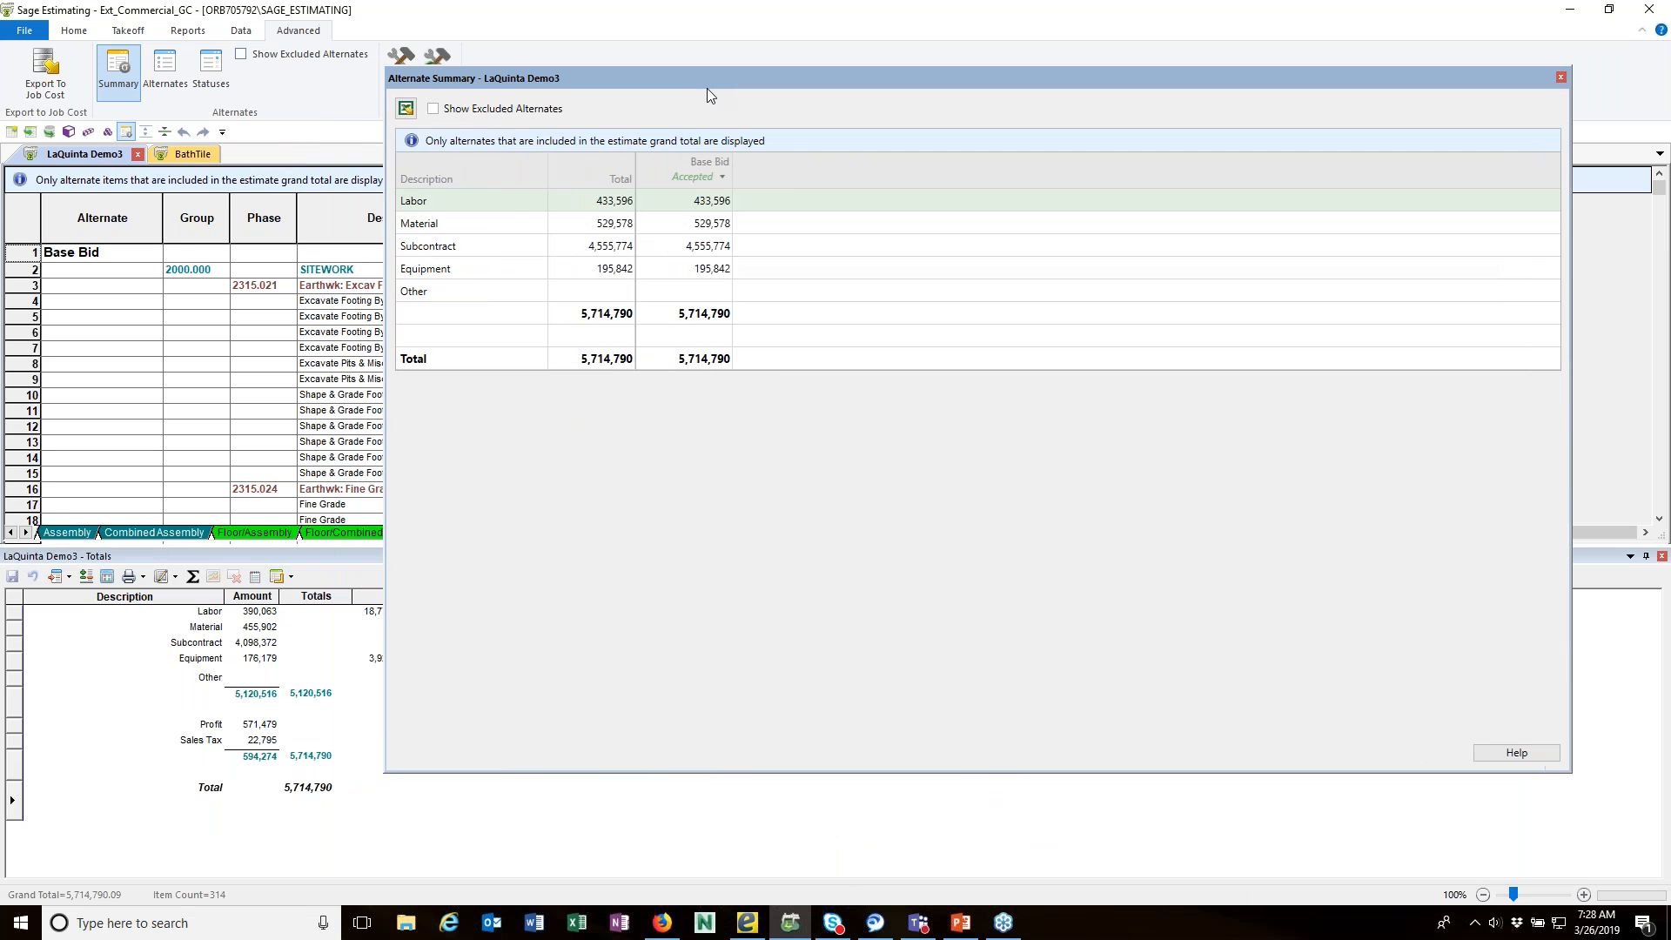
{"action": "left_click", "coordinate": [434, 110]}
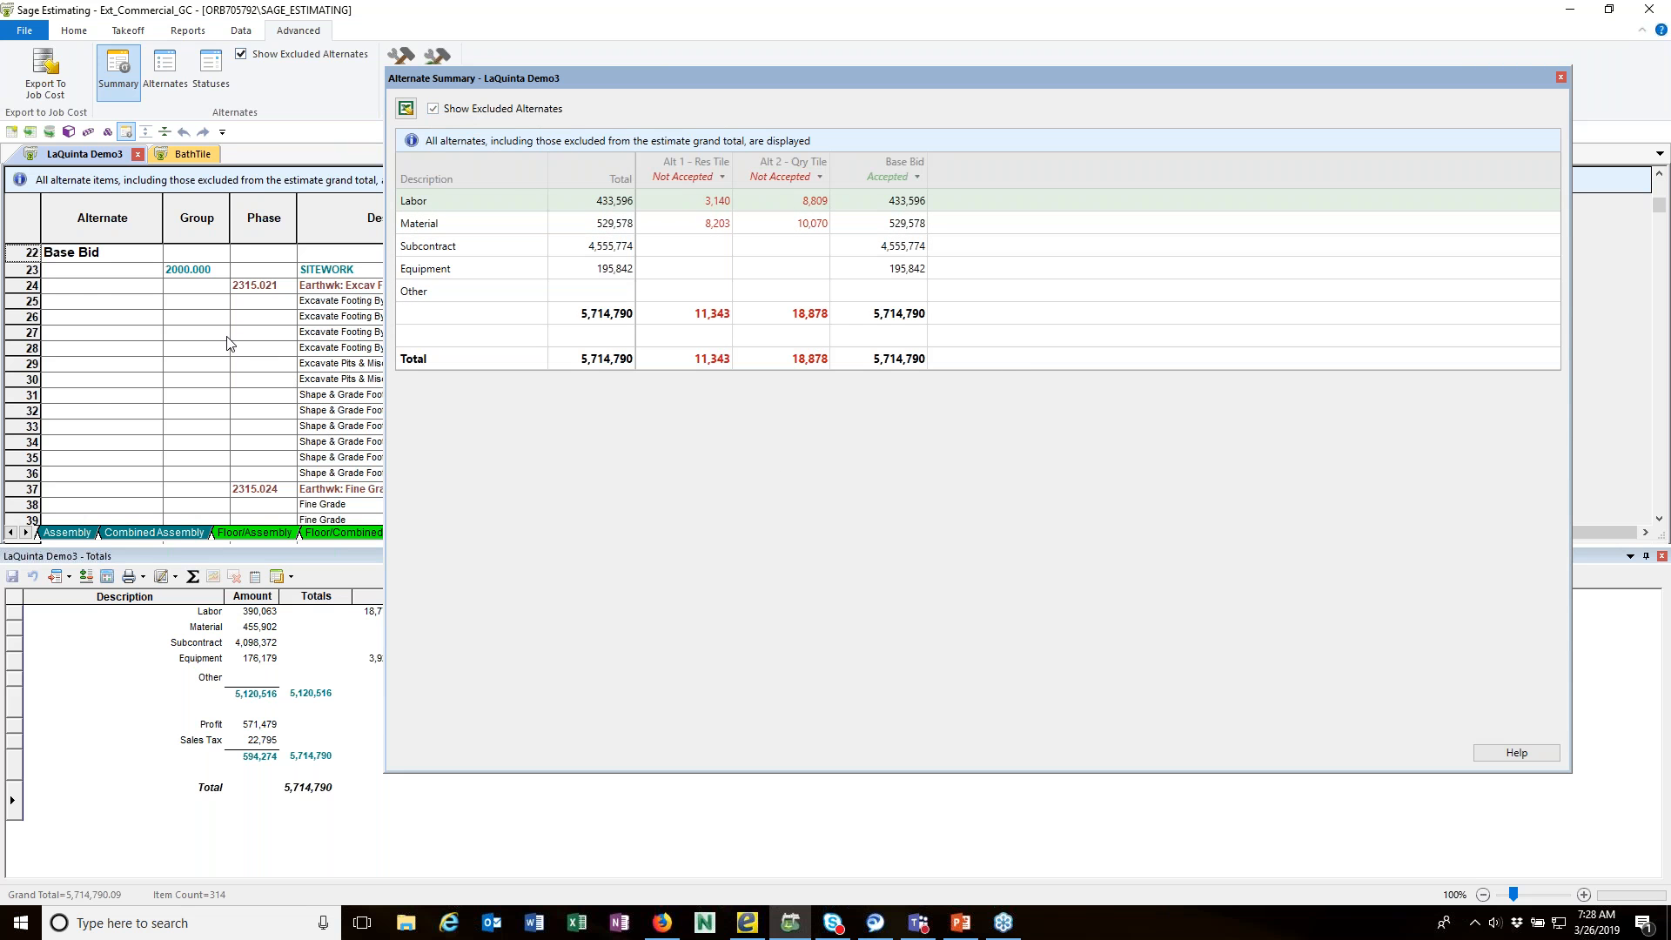
{"action": "scroll", "coordinate": [226, 336], "scroll_direction": "up", "scroll_amount": 4}
{"action": "scroll", "coordinate": [227, 336], "scroll_direction": "up", "scroll_amount": 3}
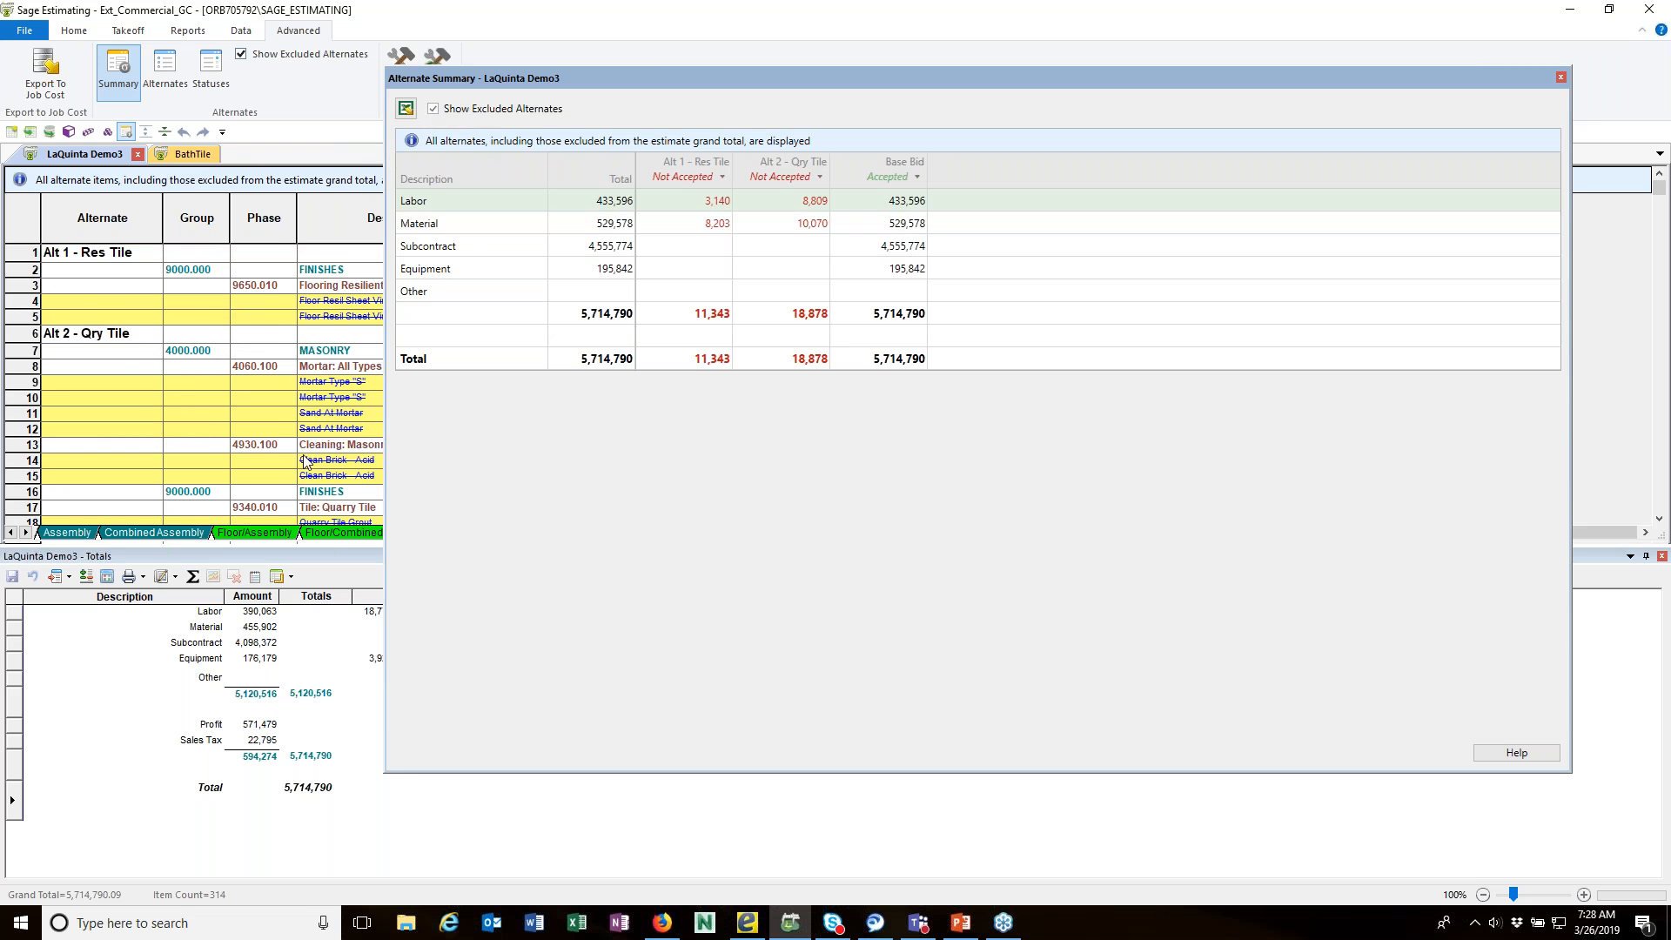
Step: Set the status of Alt 2 - Qry Tile to Accepted in the Alternate Summary
{"action": "left_click", "coordinate": [818, 176]}
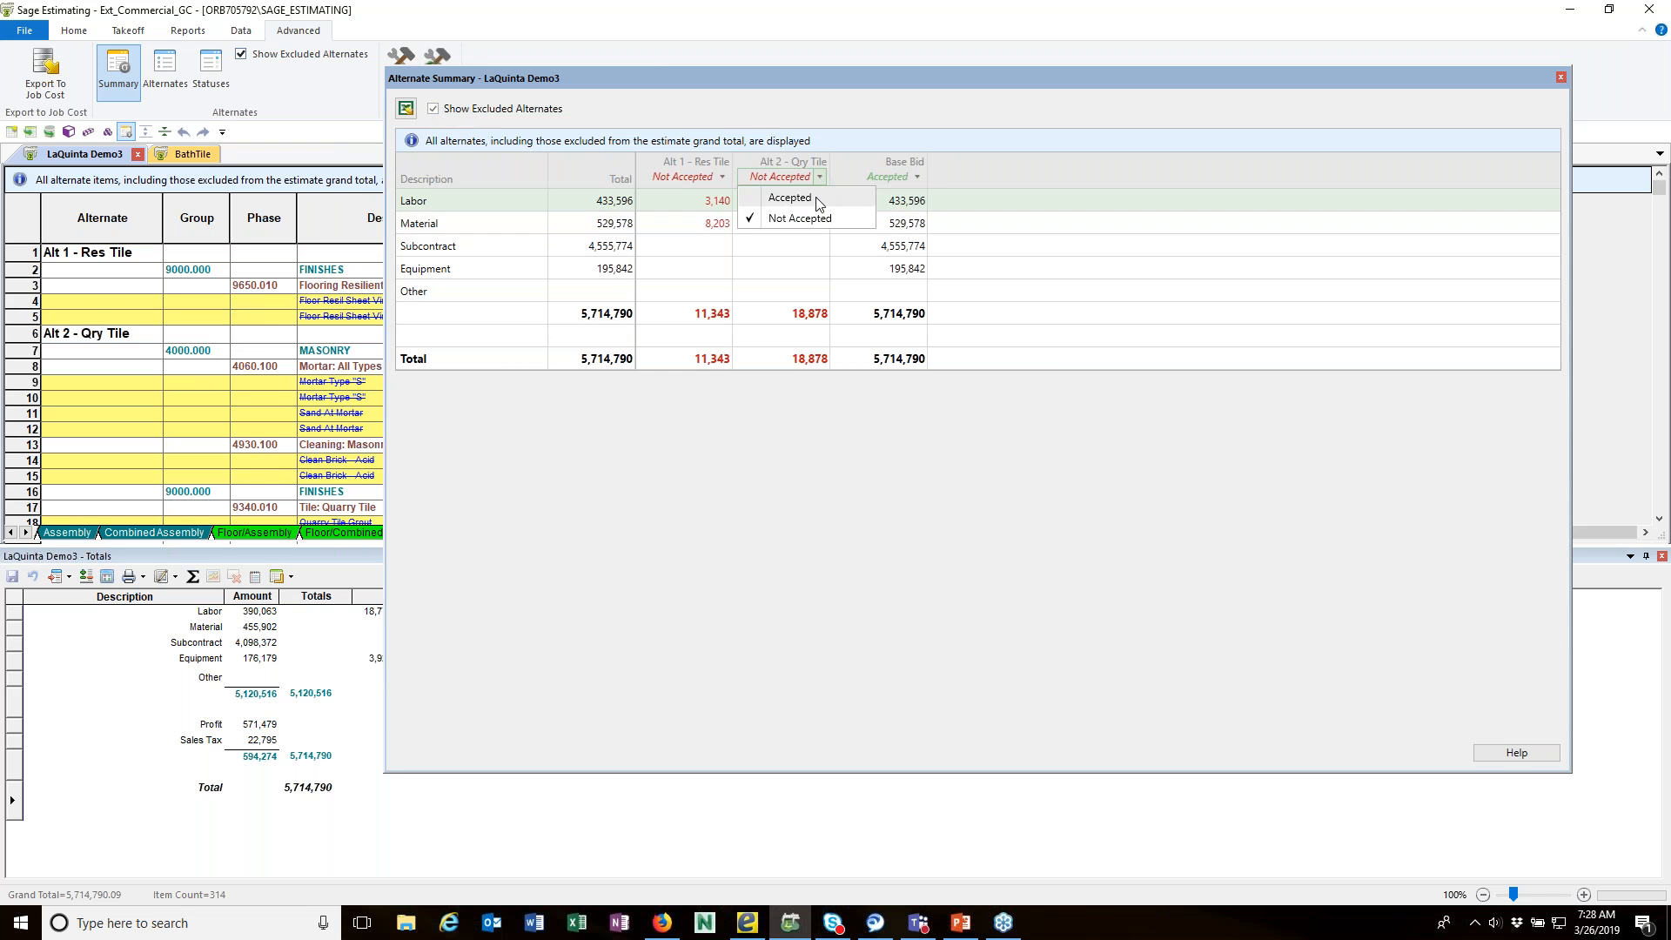
{"action": "left_click", "coordinate": [788, 195]}
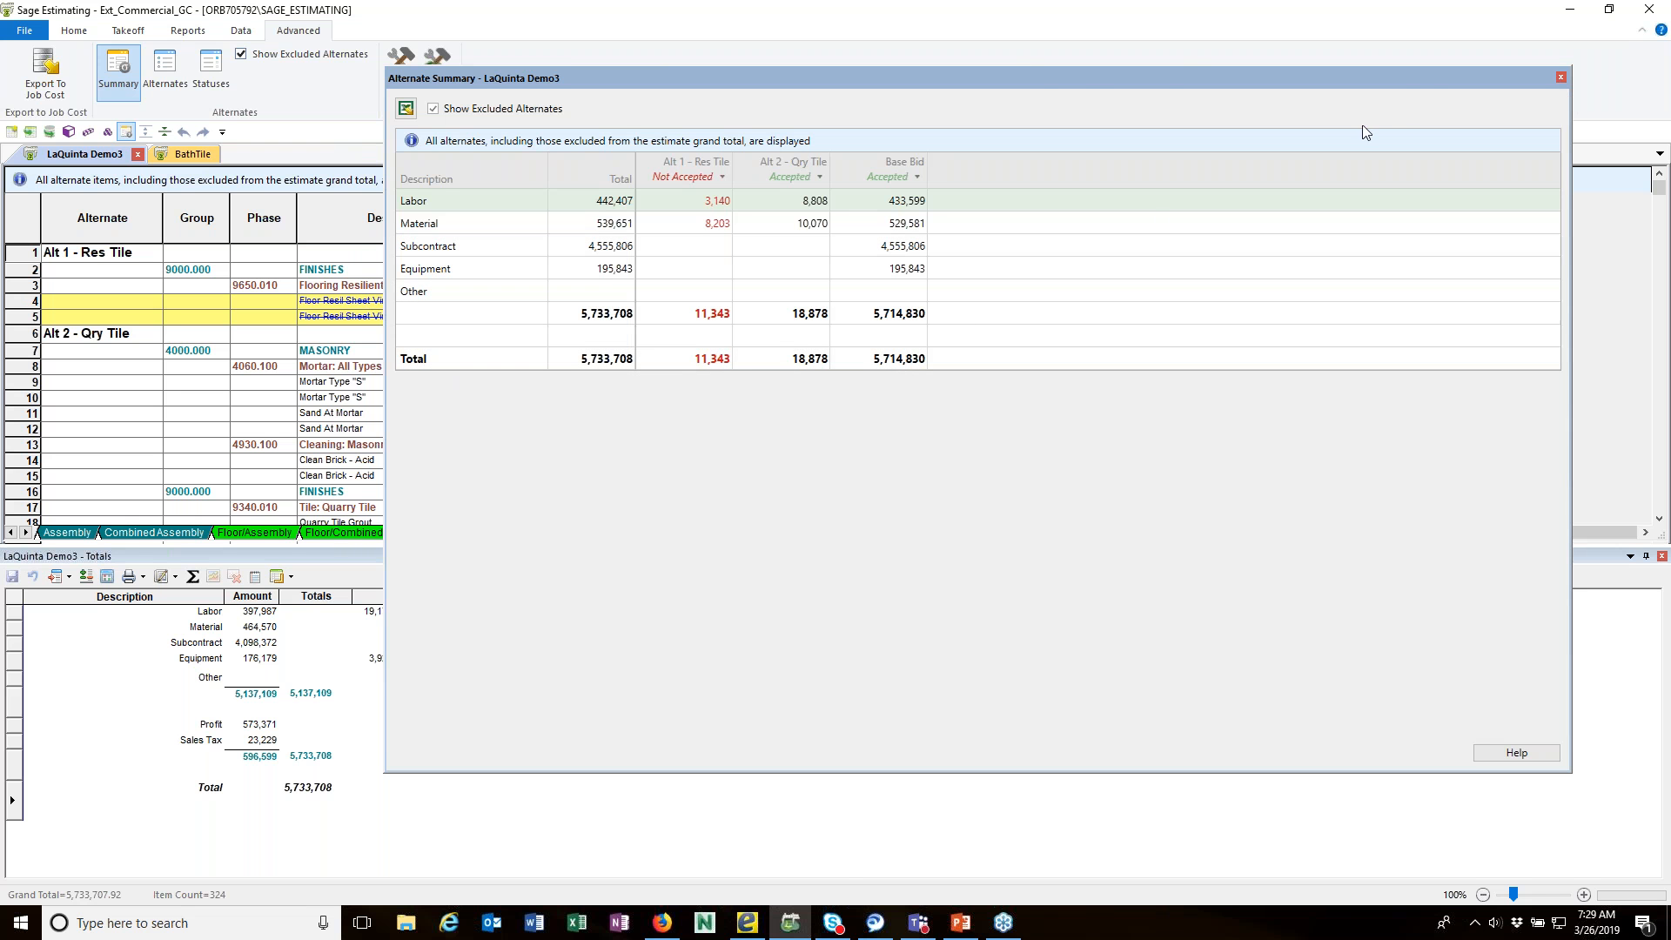
{"action": "left_click_drag", "start_coordinate": [1035, 78], "coordinate": [1027, 61]}
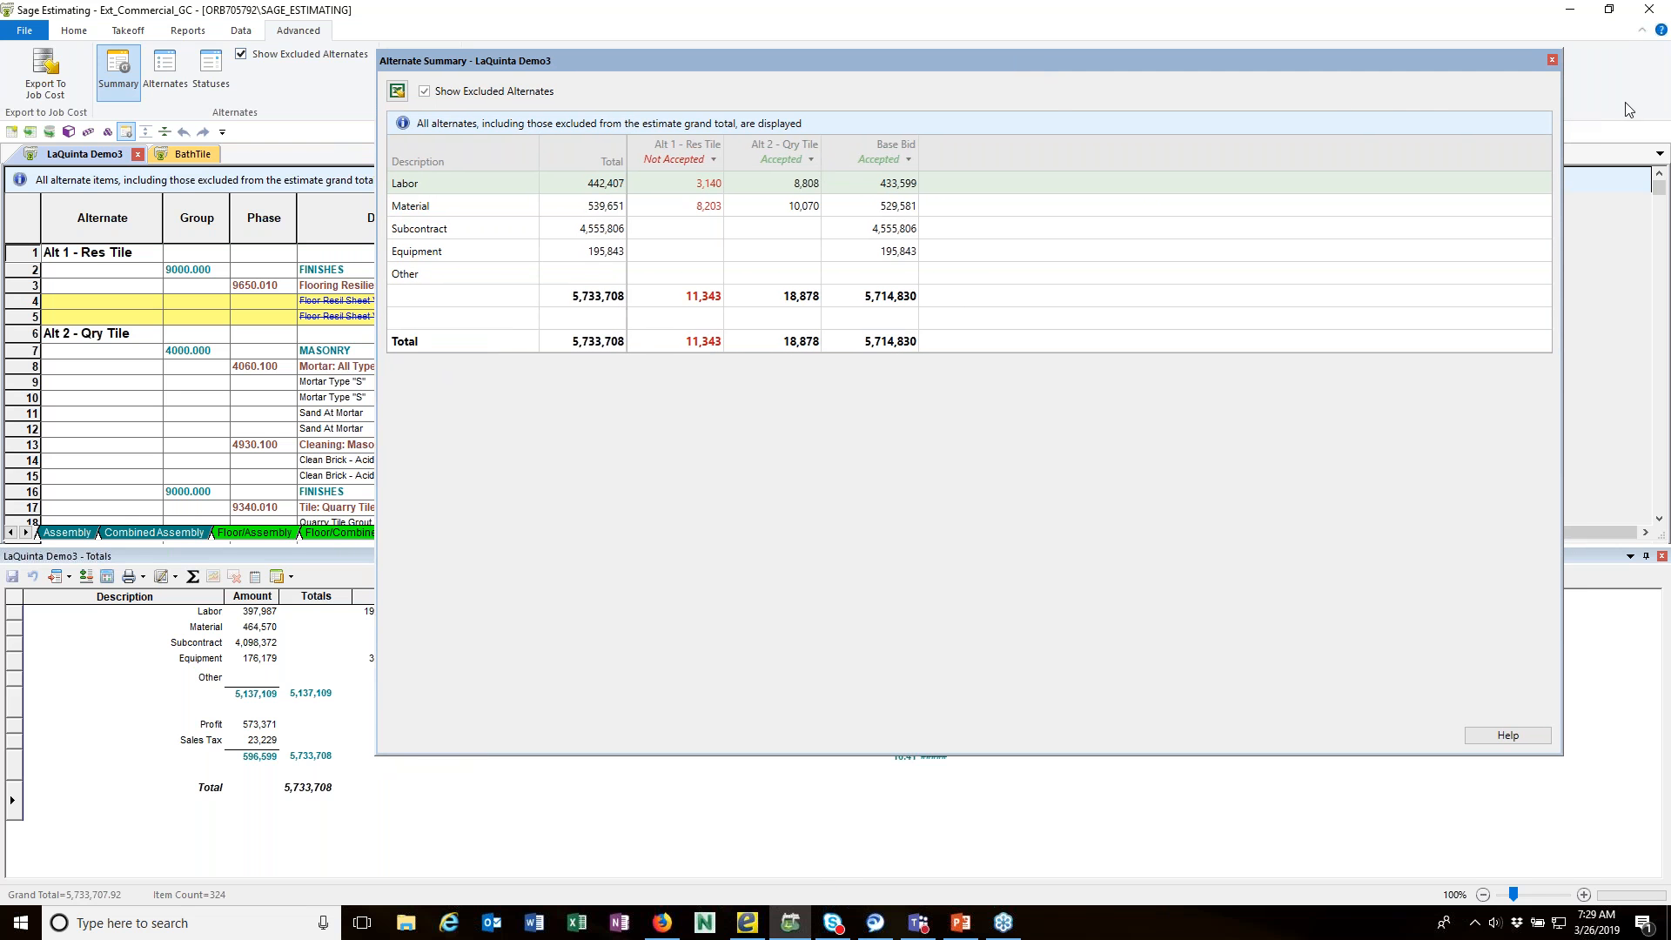
Step: Close the Alternate Summary and the estimate totals, and hide the excluded alternates in the spreadsheet
{"action": "left_click", "coordinate": [1553, 60]}
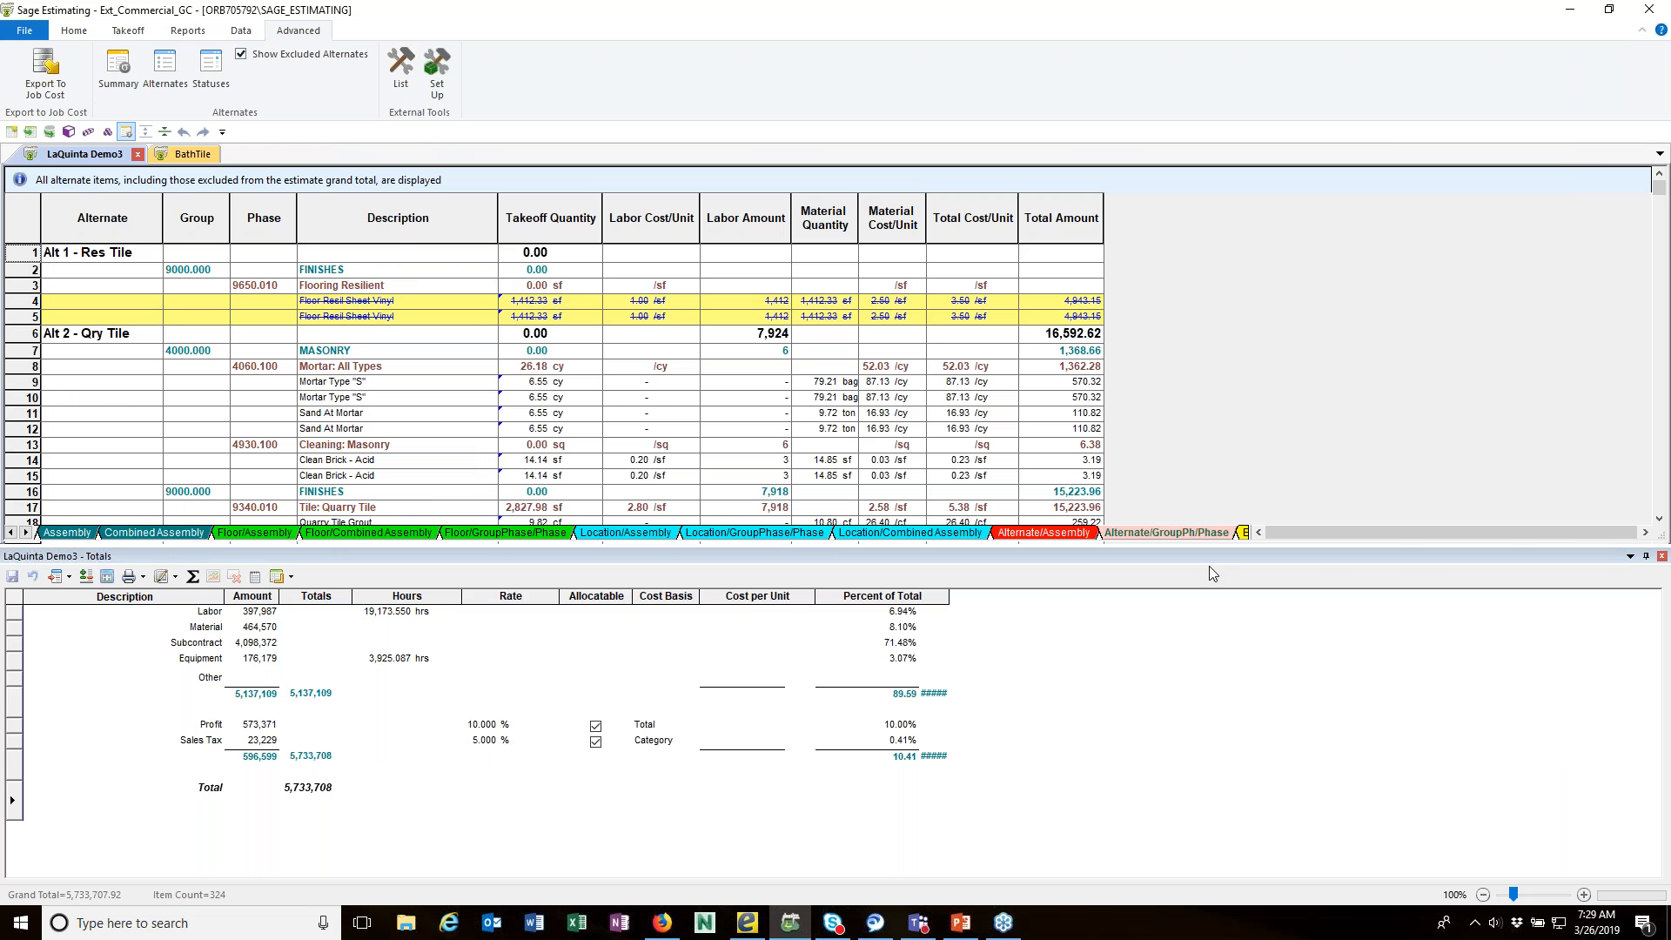
{"action": "left_click", "coordinate": [1661, 557]}
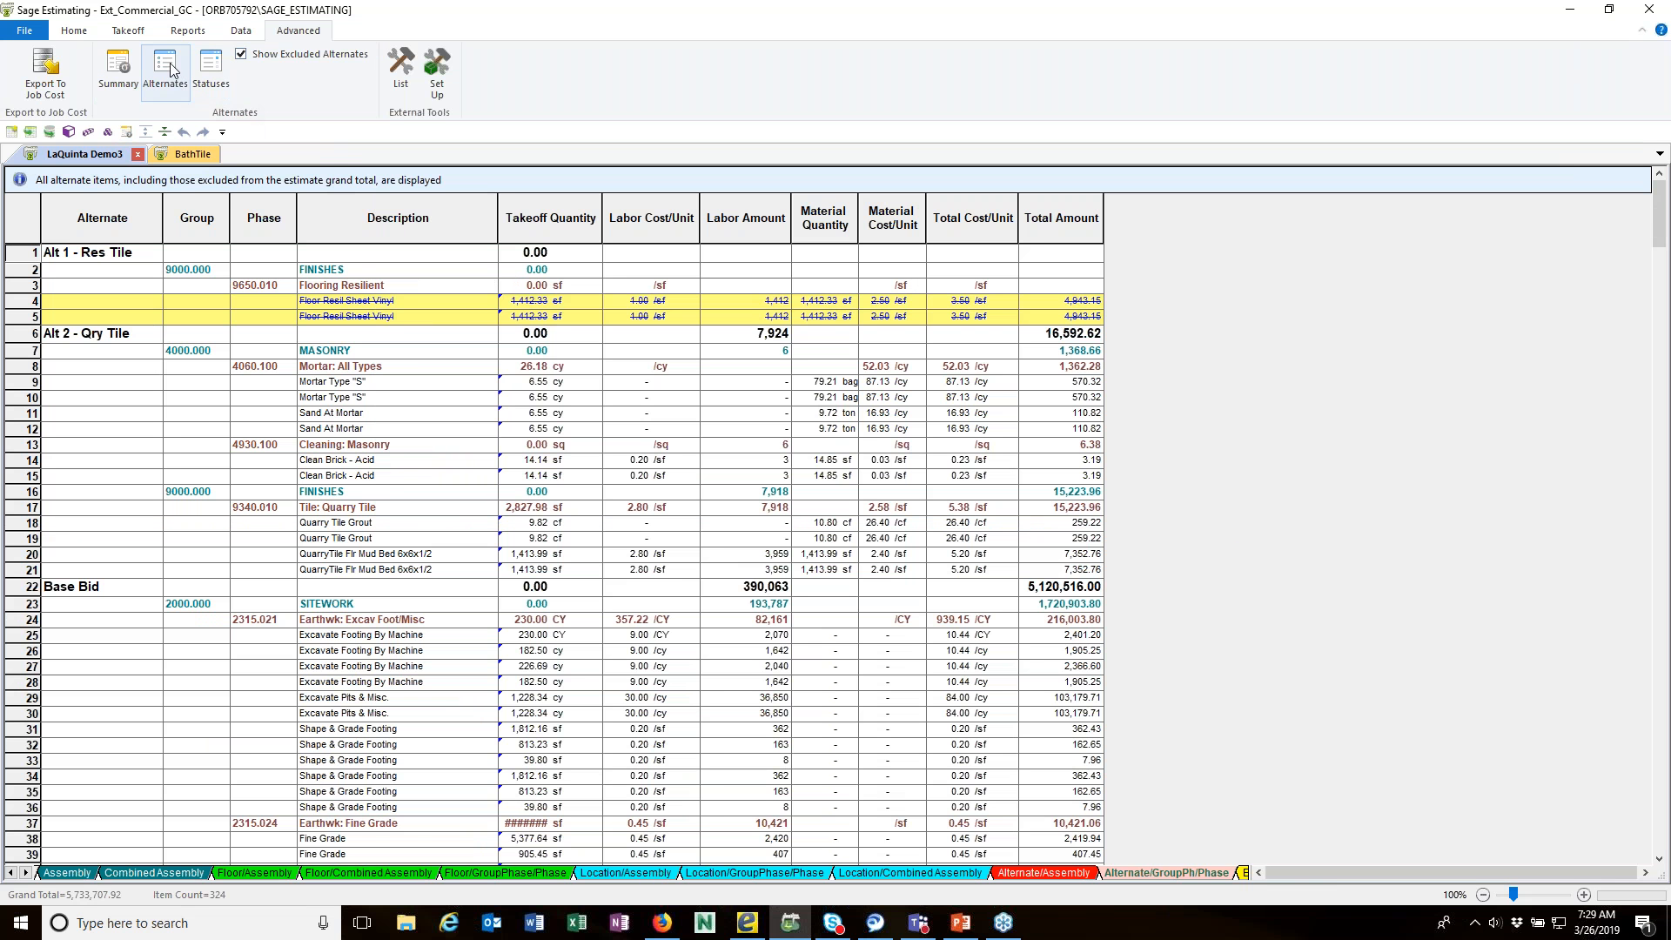
{"action": "left_click", "coordinate": [242, 56]}
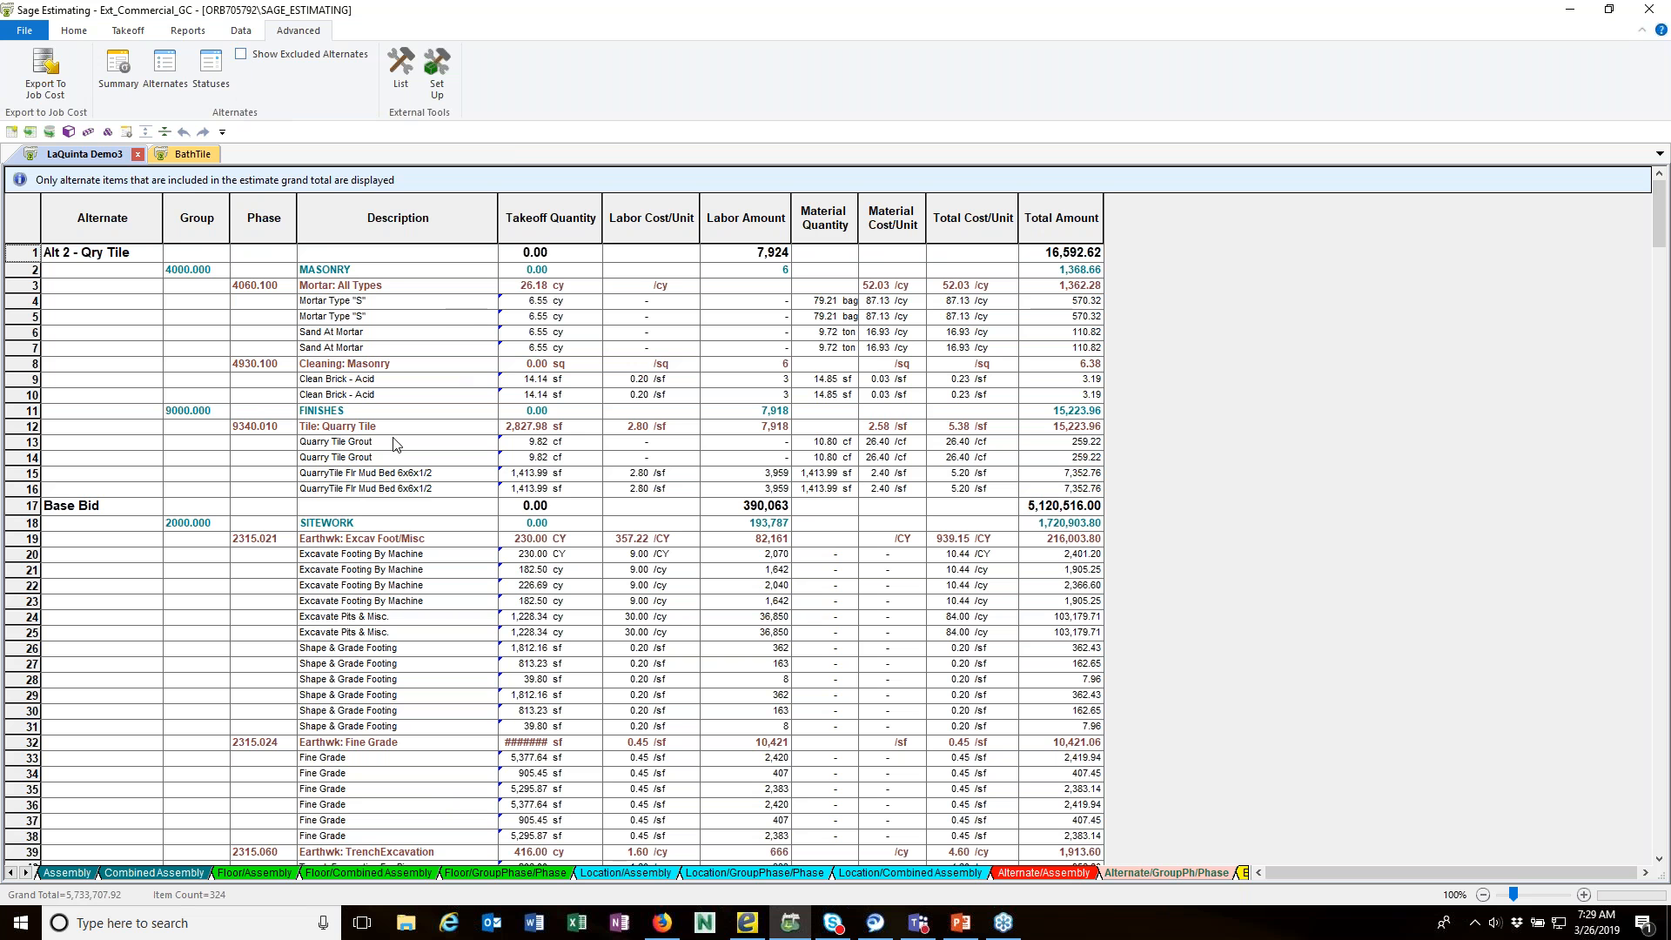
Step: Dock the BathTile estimate beside LaQuinta Demo3, and merge it back into the same document group
{"action": "left_click", "coordinate": [181, 157]}
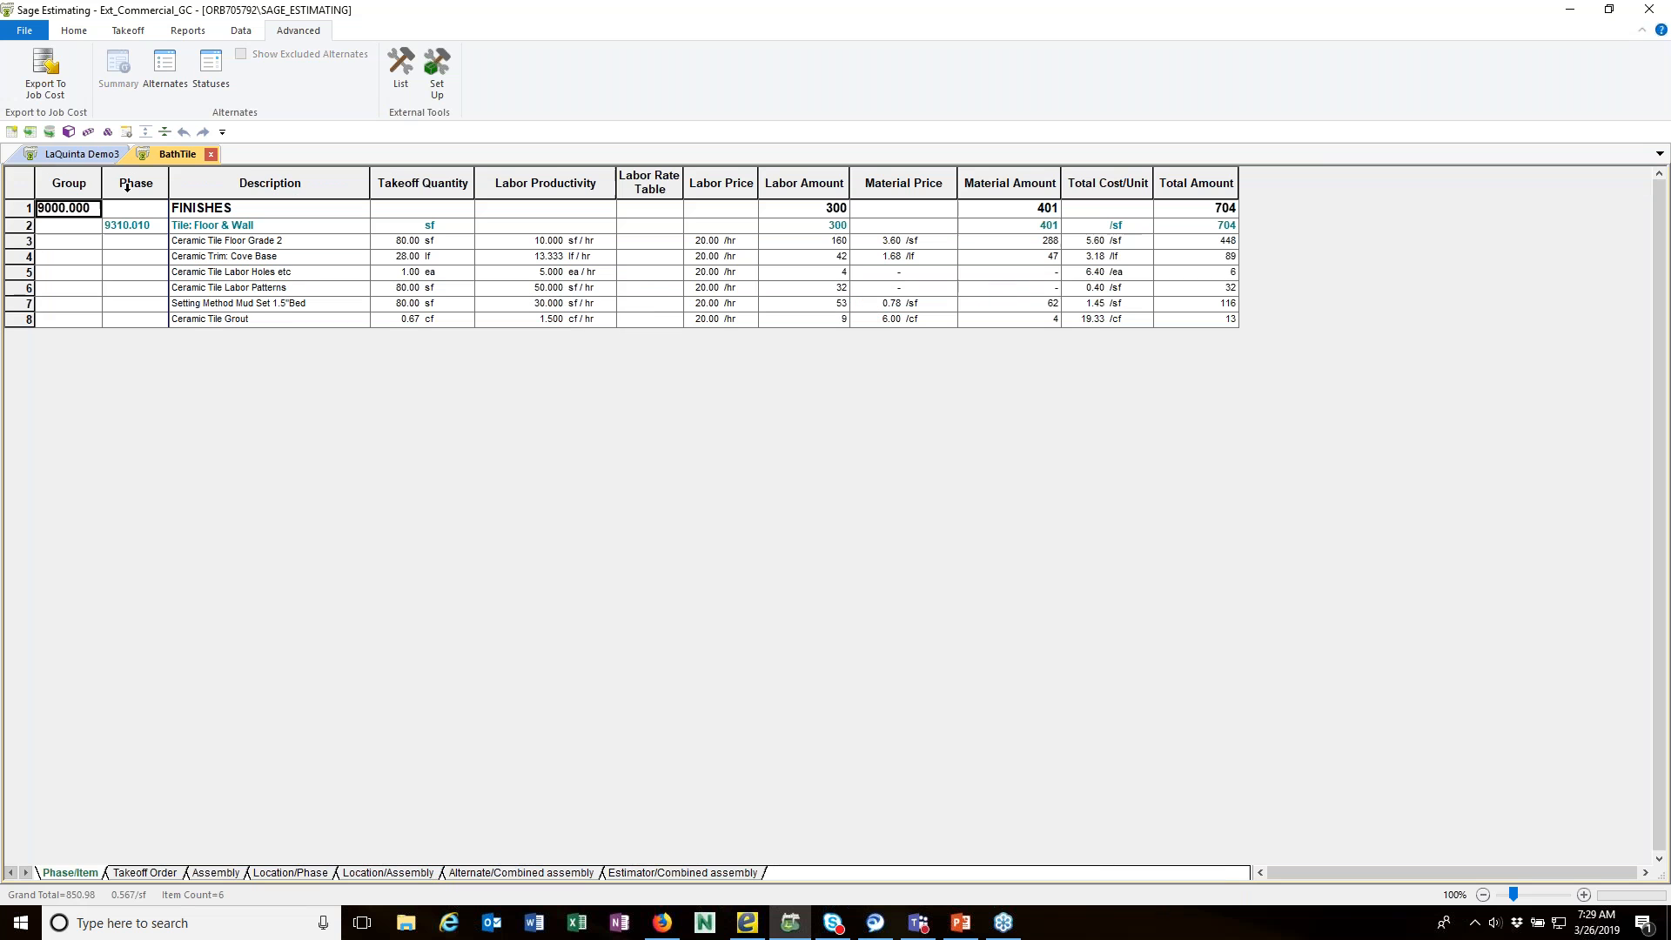
{"action": "left_click", "coordinate": [77, 159]}
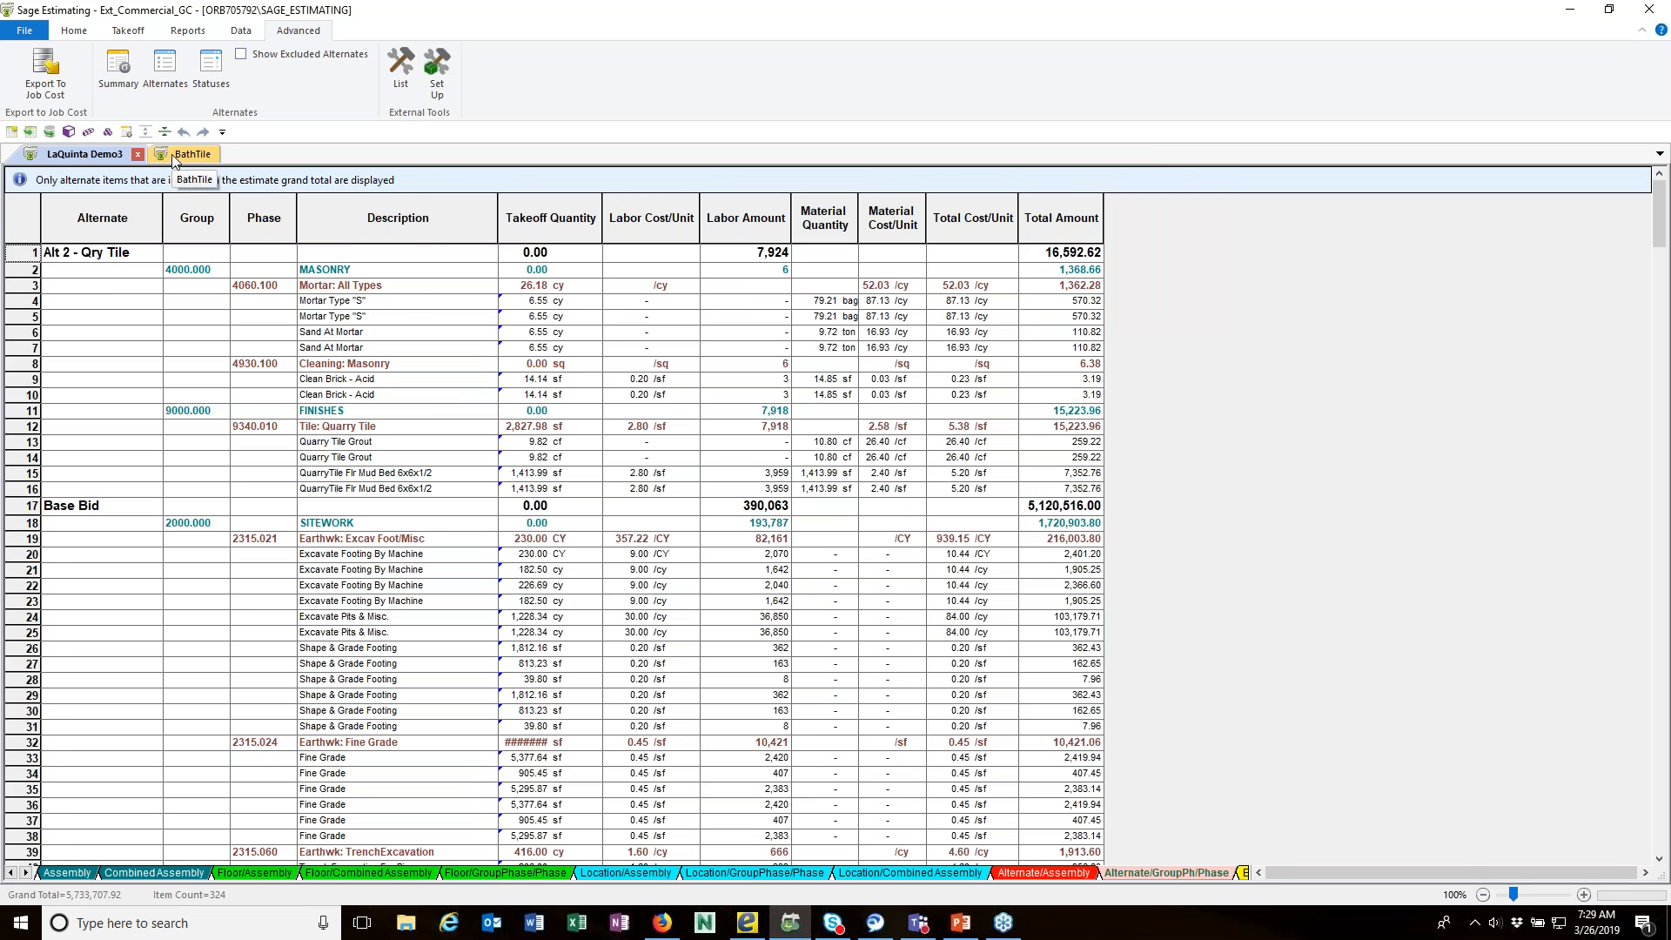
{"action": "left_click", "coordinate": [174, 156]}
{"action": "left_click_drag", "start_coordinate": [209, 218], "coordinate": [961, 351]}
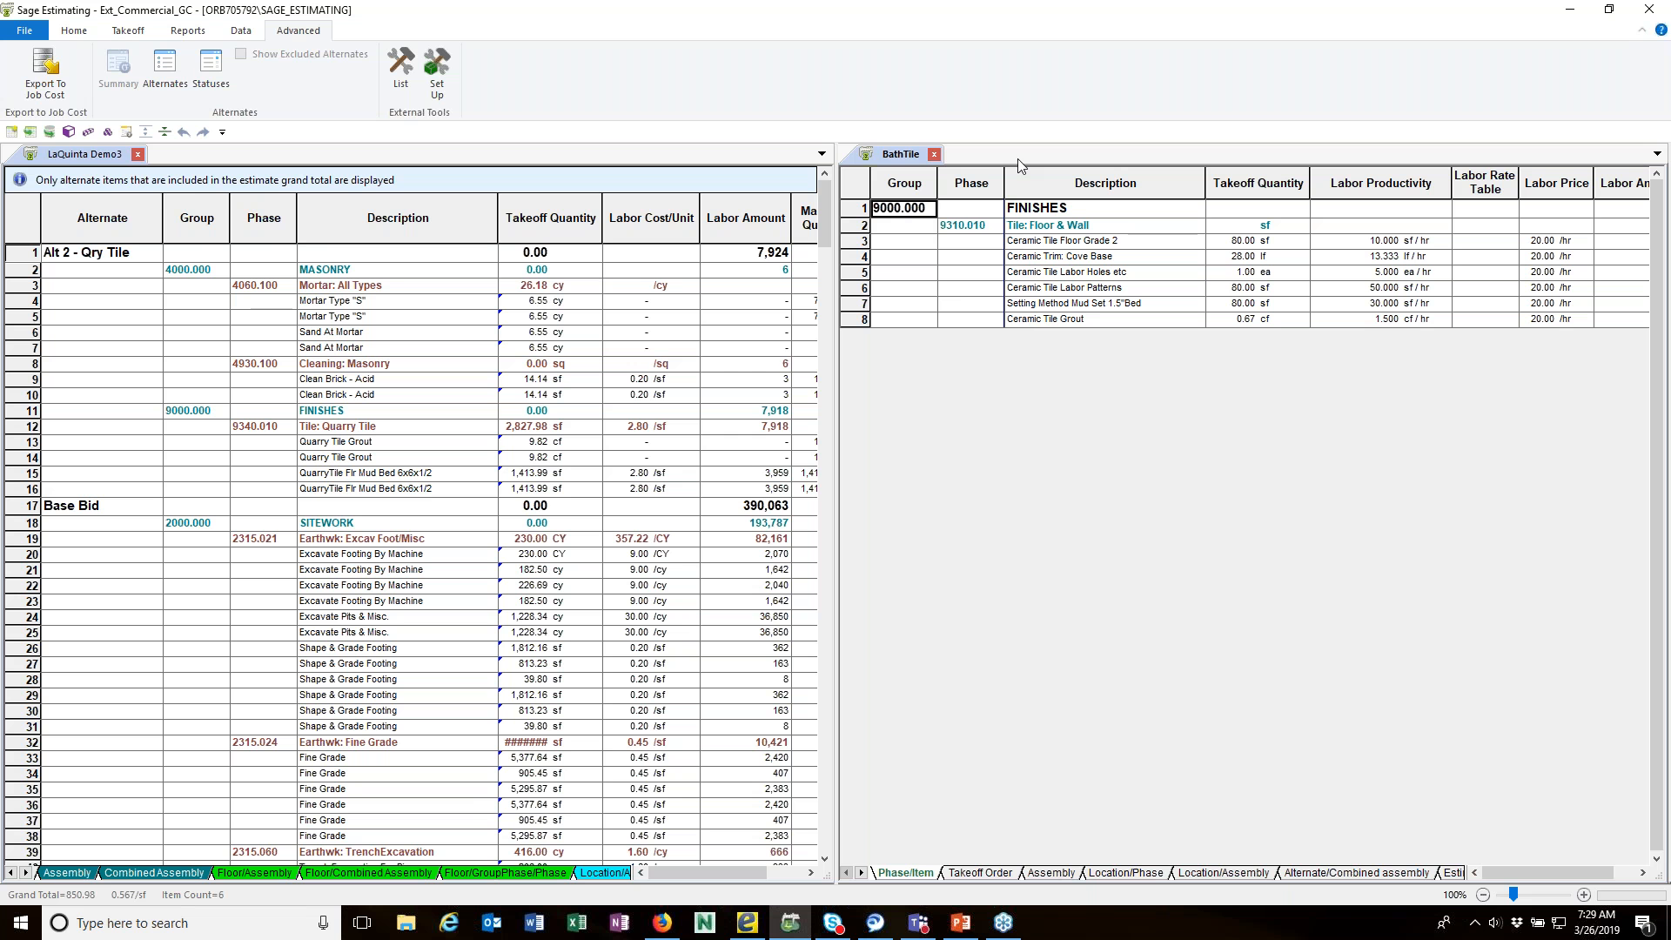
{"action": "left_click_drag", "start_coordinate": [914, 163], "coordinate": [705, 154]}
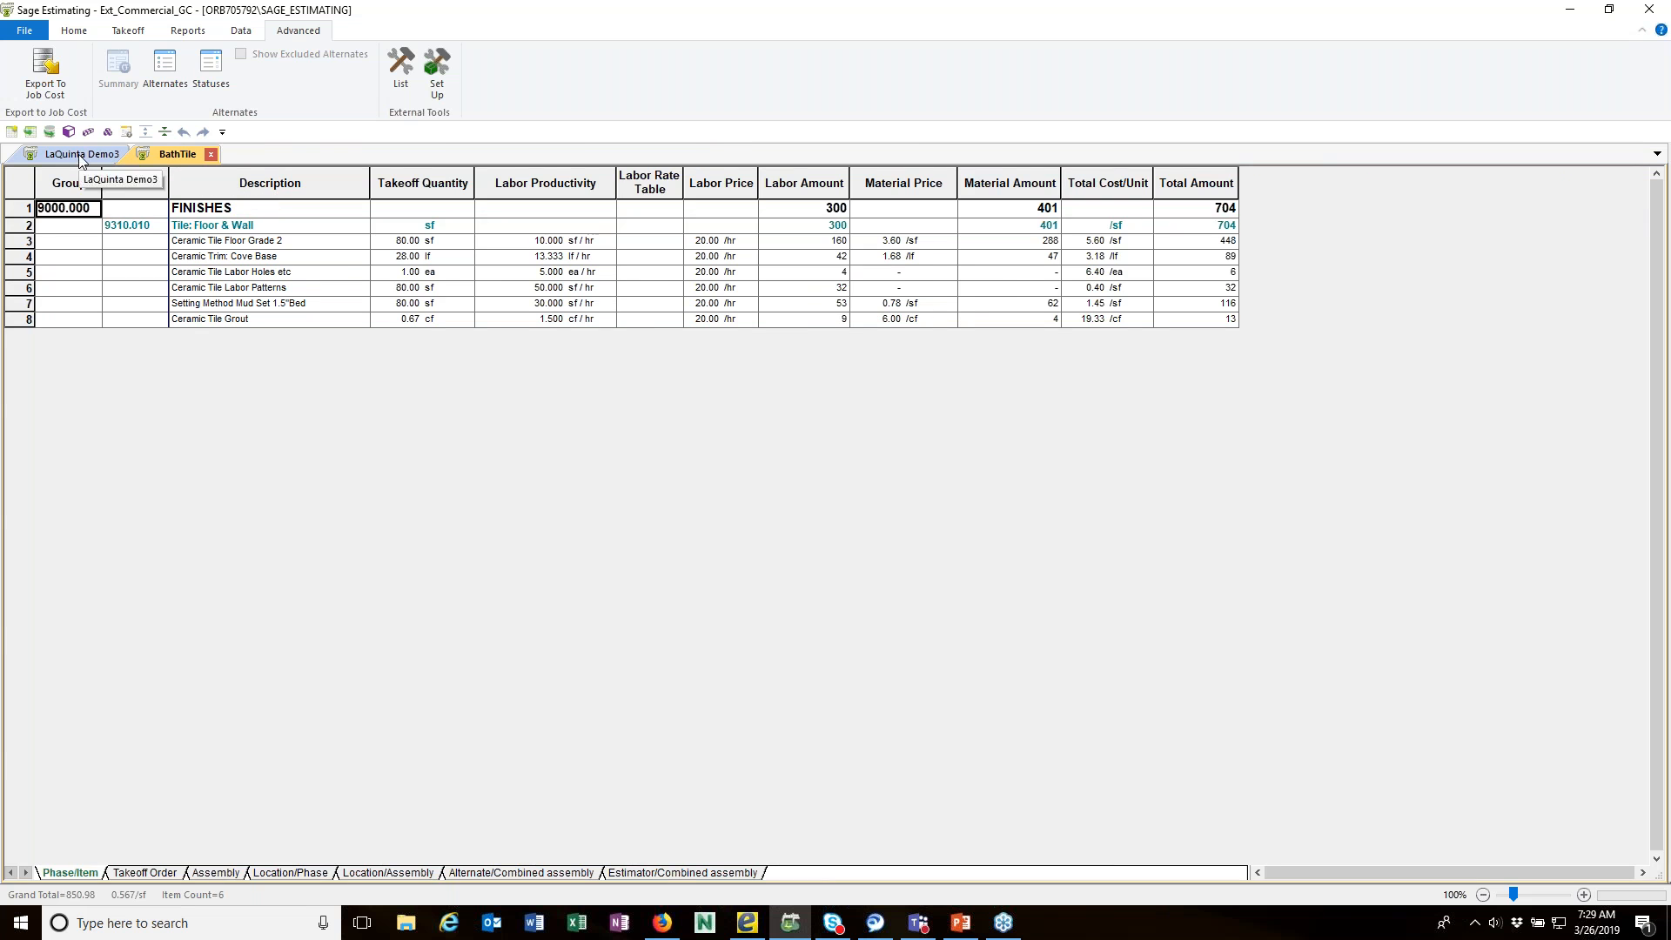
Step: Arrange the LaQuinta Demo3 and BathTile estimates side by side, and display LaQuinta Demo3 in the Phase/Item sequence
{"action": "left_click", "coordinate": [80, 155]}
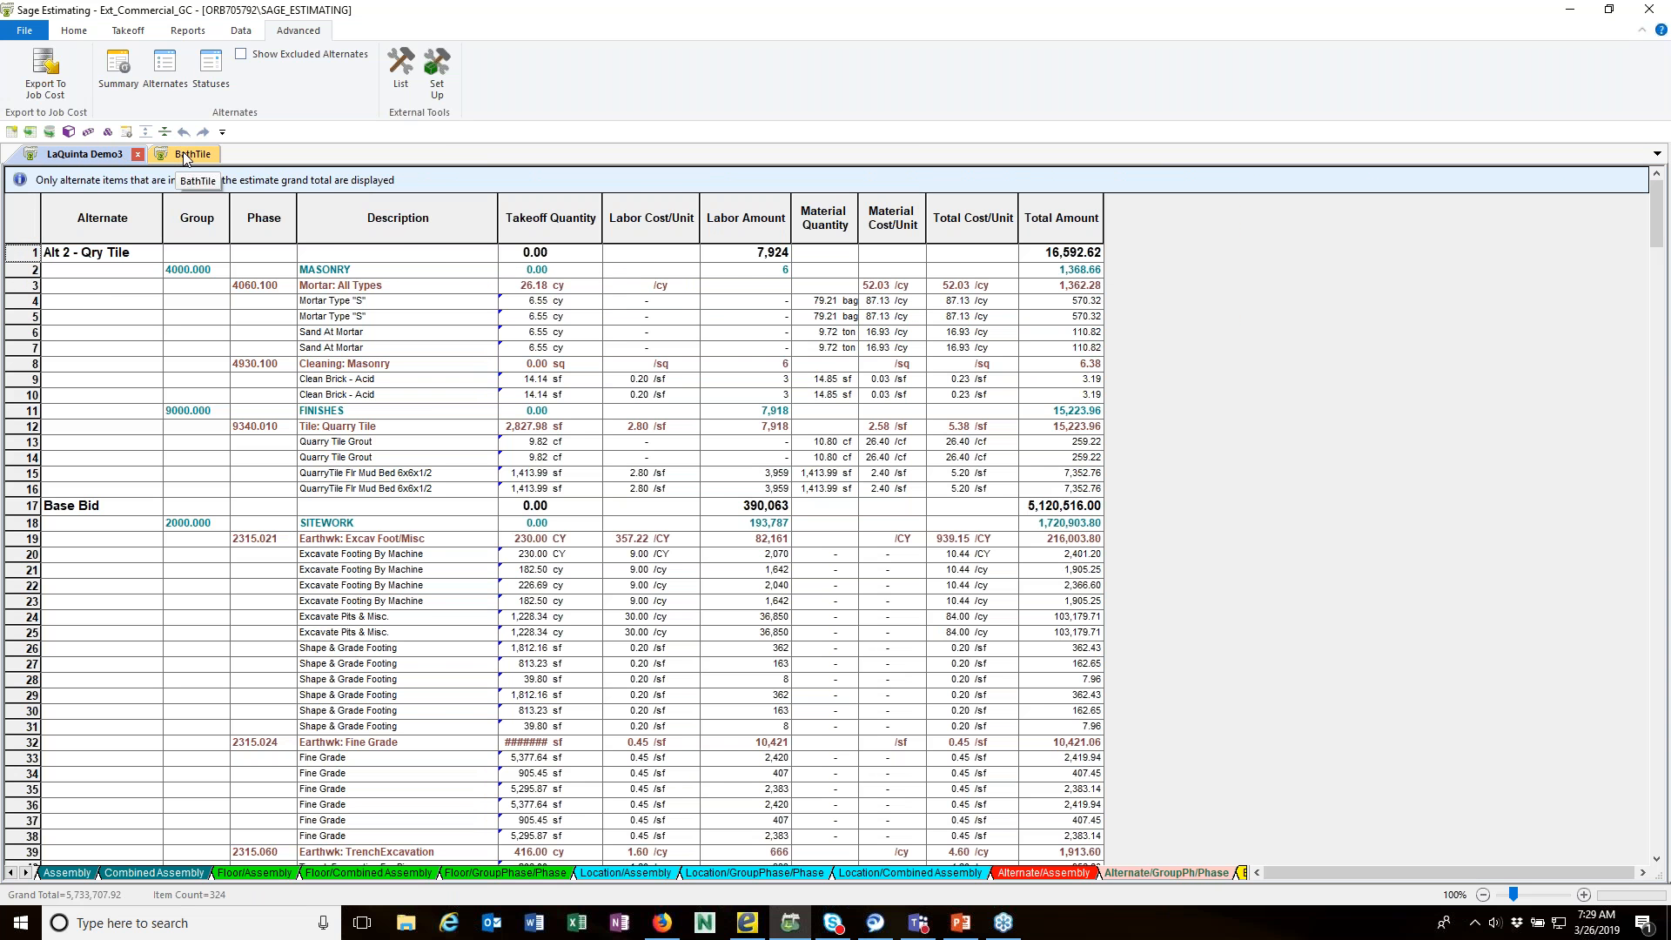
{"action": "left_click", "coordinate": [186, 157]}
{"action": "left_click_drag", "start_coordinate": [322, 376], "coordinate": [988, 218]}
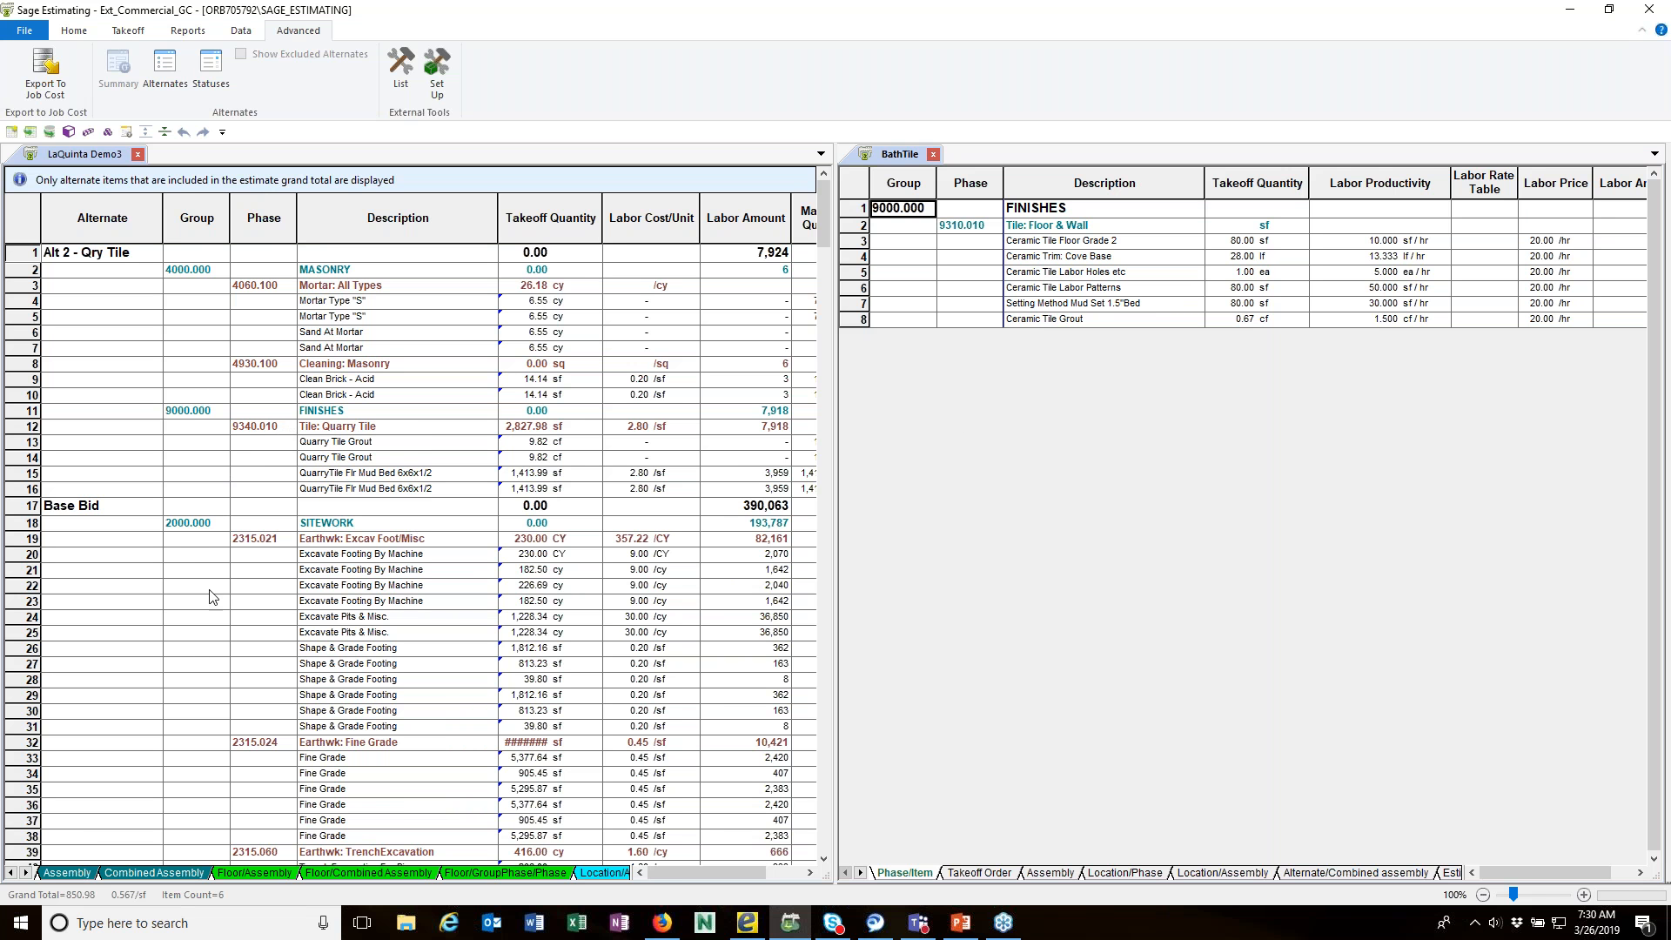
{"action": "left_click", "coordinate": [11, 873]}
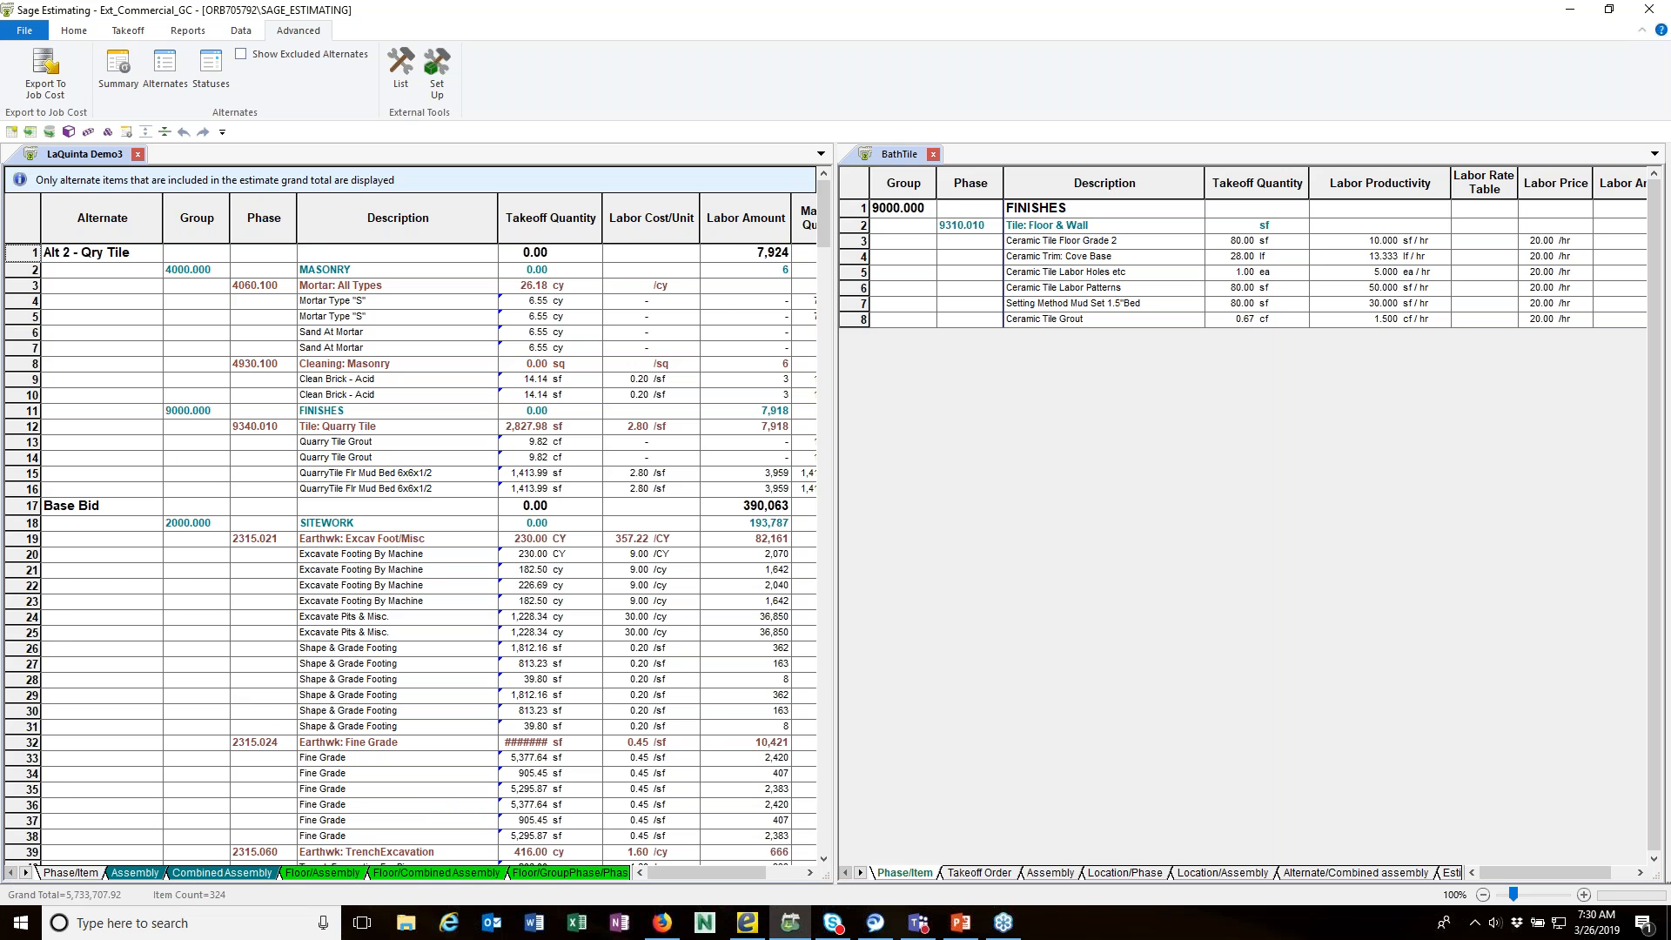
{"action": "left_click", "coordinate": [70, 875]}
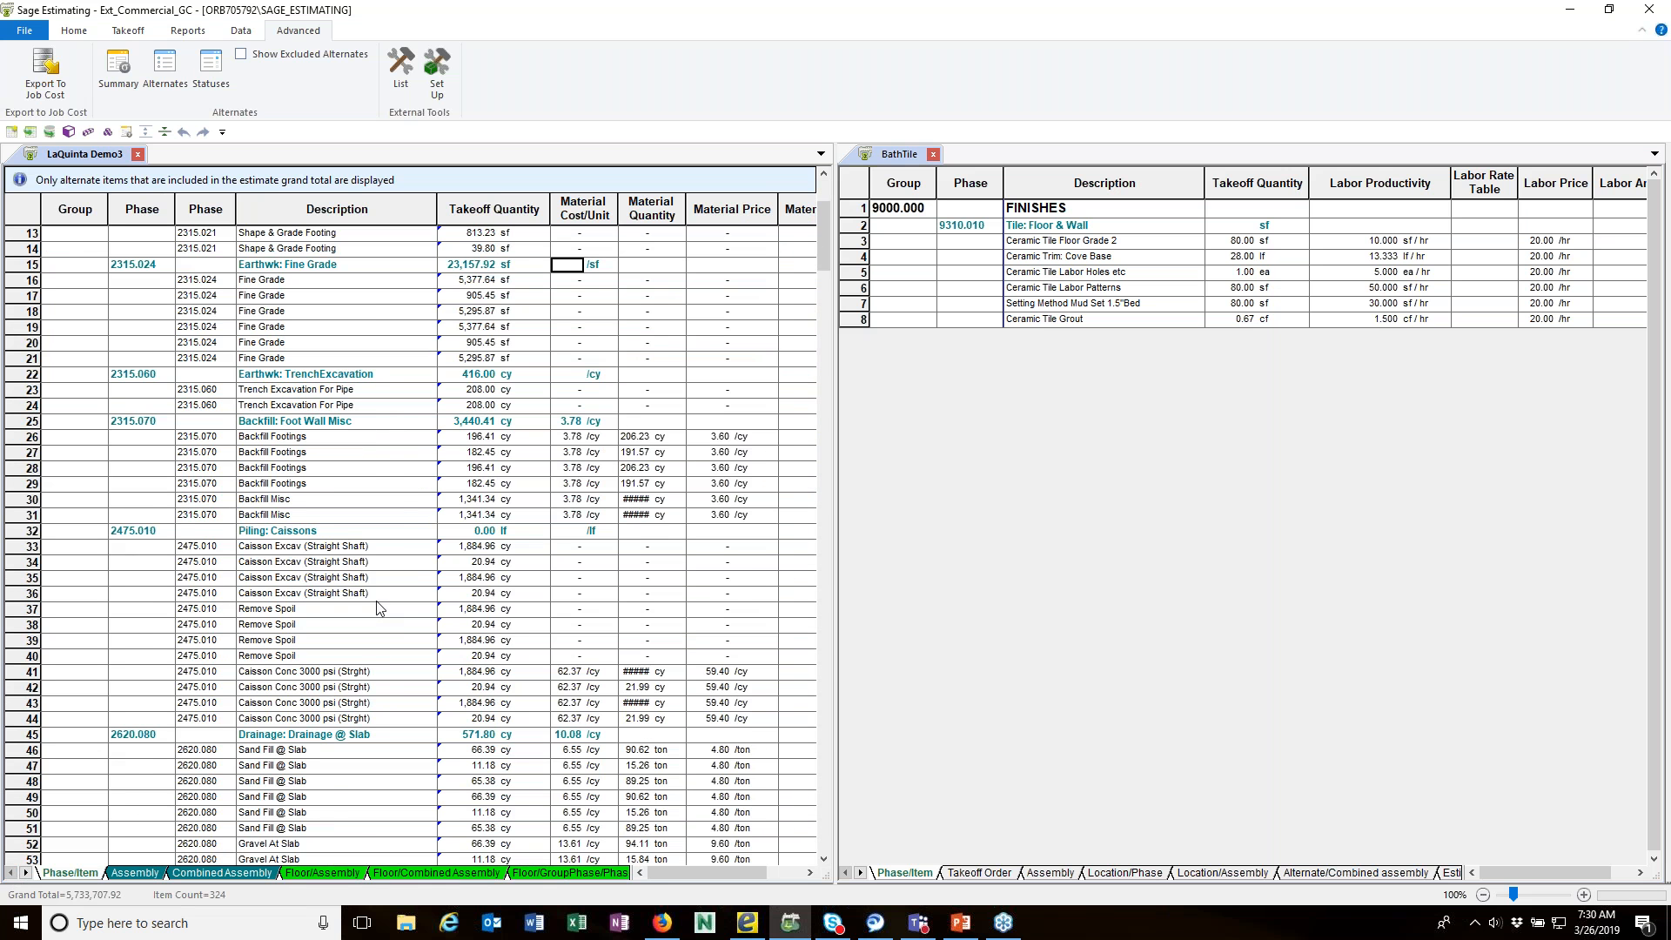
Step: Compare the spreadsheet layouts in use by activating the BathTile estimate and then LaQuinta Demo3
{"action": "left_click", "coordinate": [67, 33]}
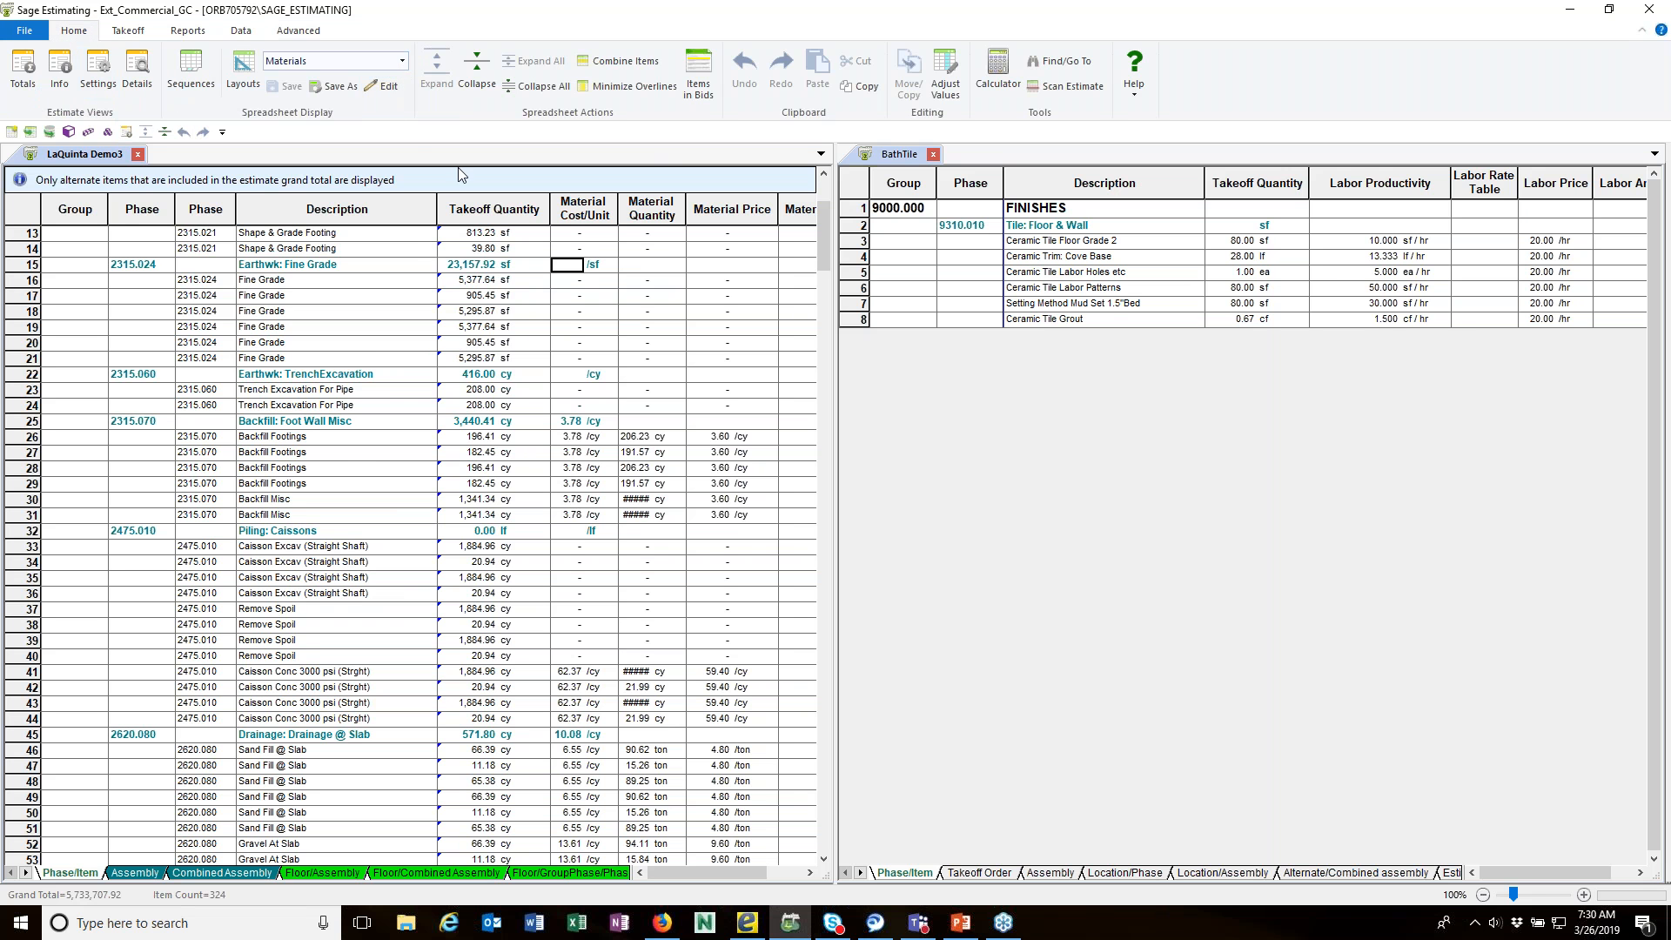
{"action": "left_click", "coordinate": [959, 396]}
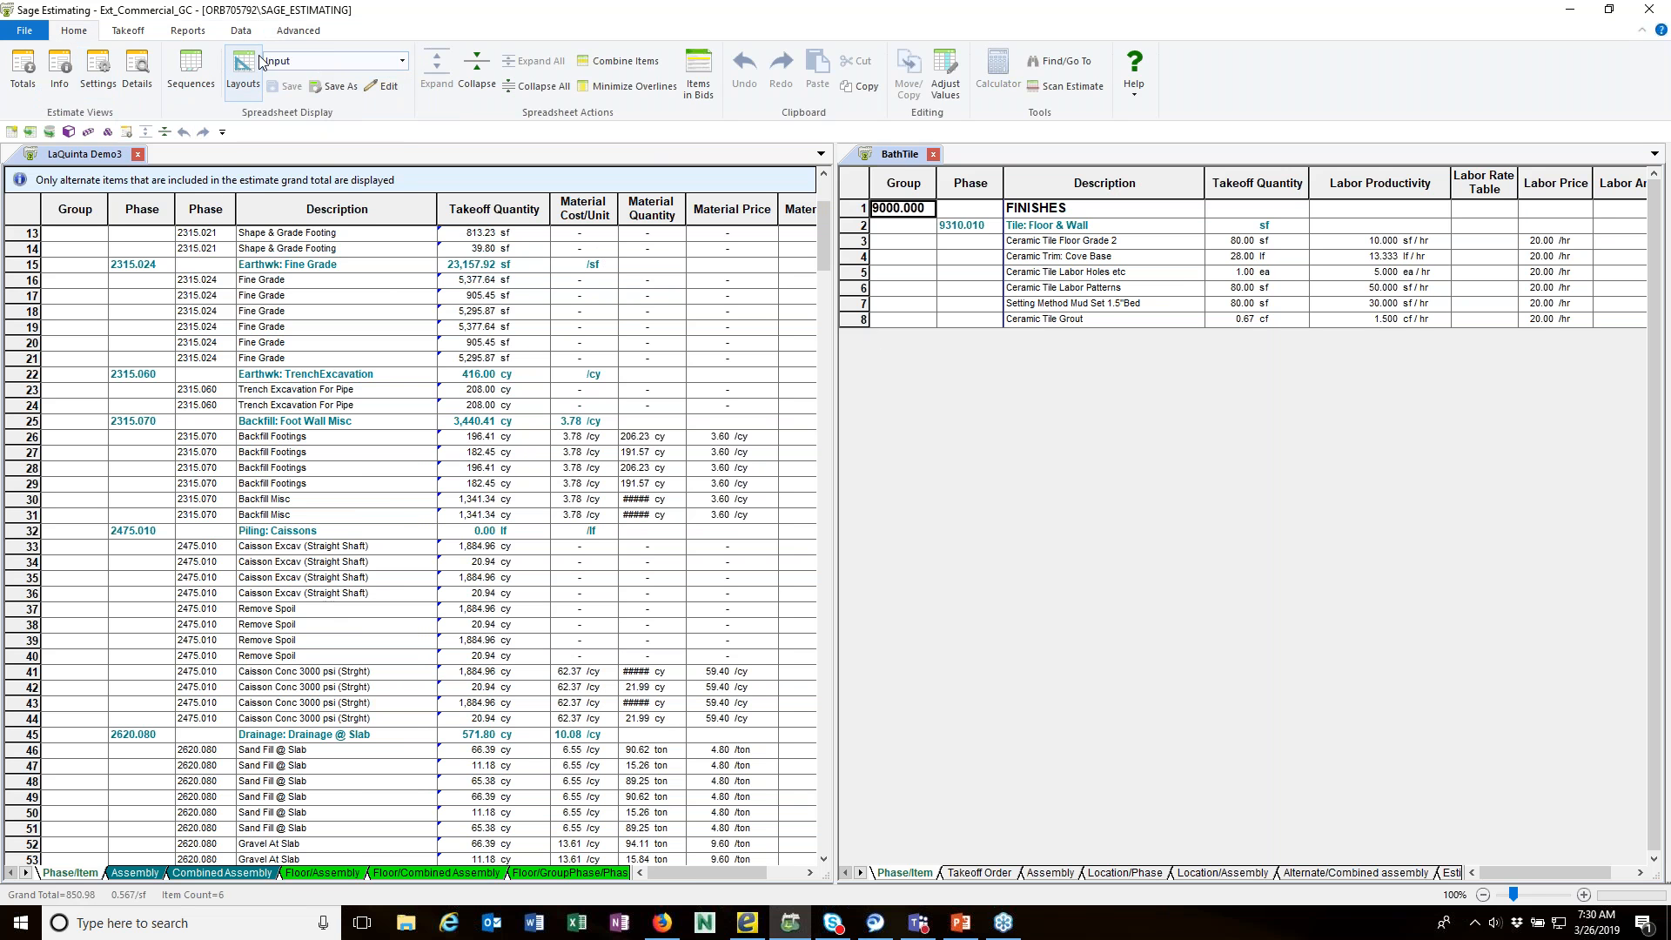
{"action": "left_click", "coordinate": [410, 348]}
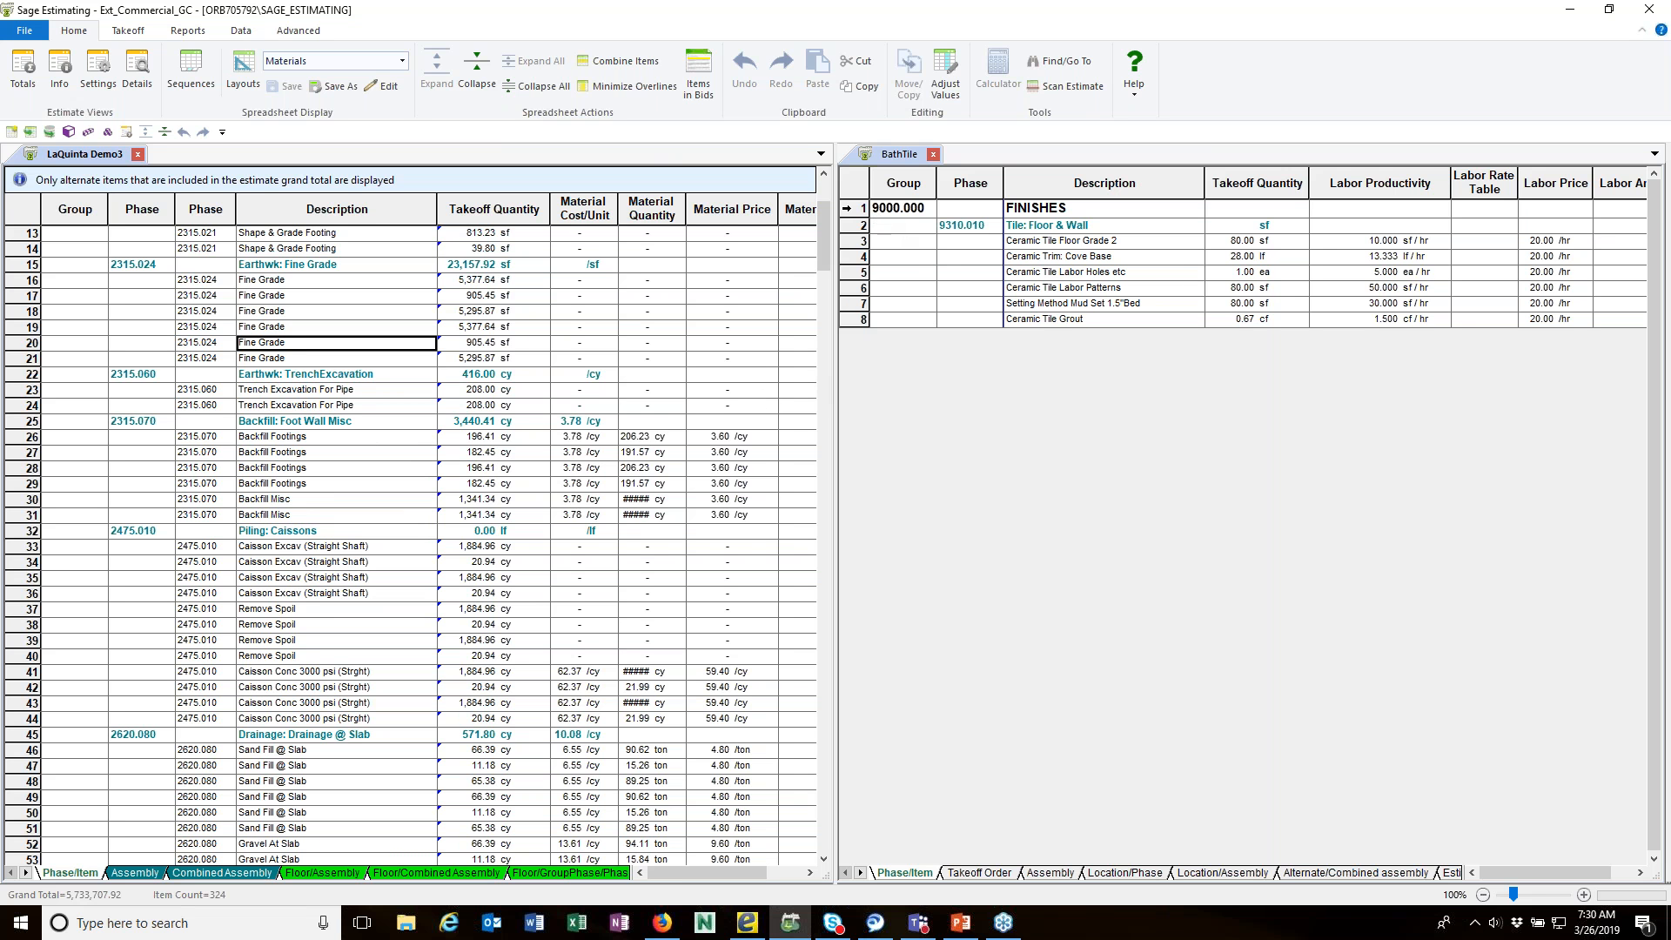
Step: Copy all BathTile rows, from FINISHES through Ceramic Tile Grout, into LaQuinta Demo3, and locate them under phase 9310.010 Tile: Floor & Wall
{"action": "left_click", "coordinate": [846, 208]}
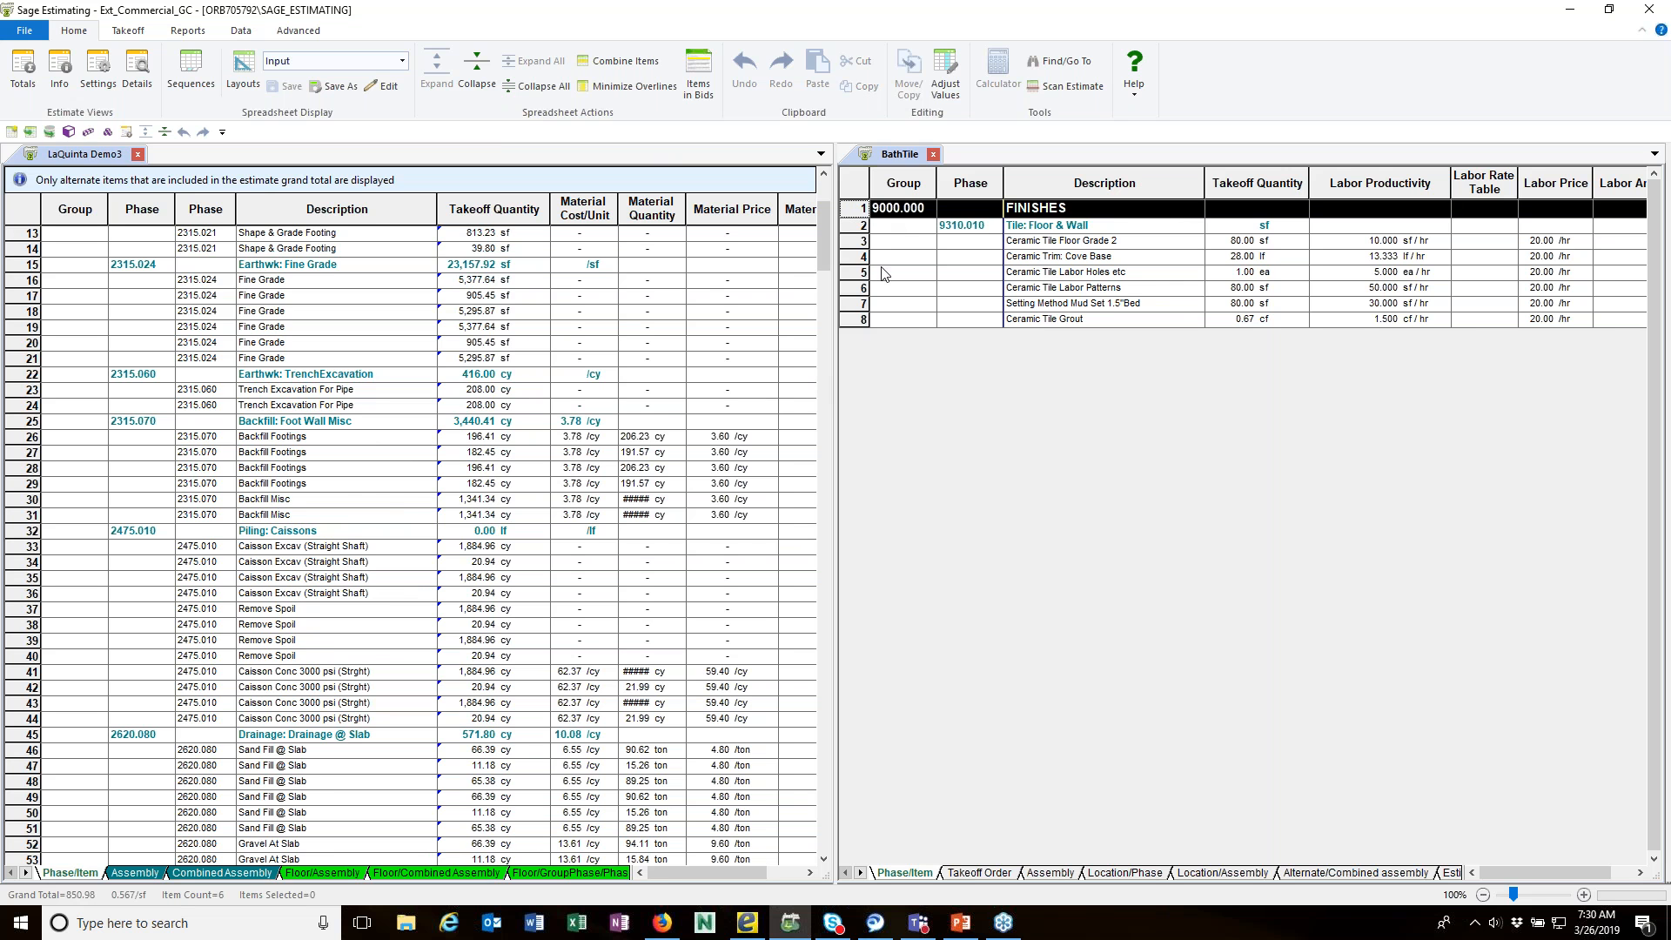
{"action": "left_click", "coordinate": [862, 320], "text": "shift"}
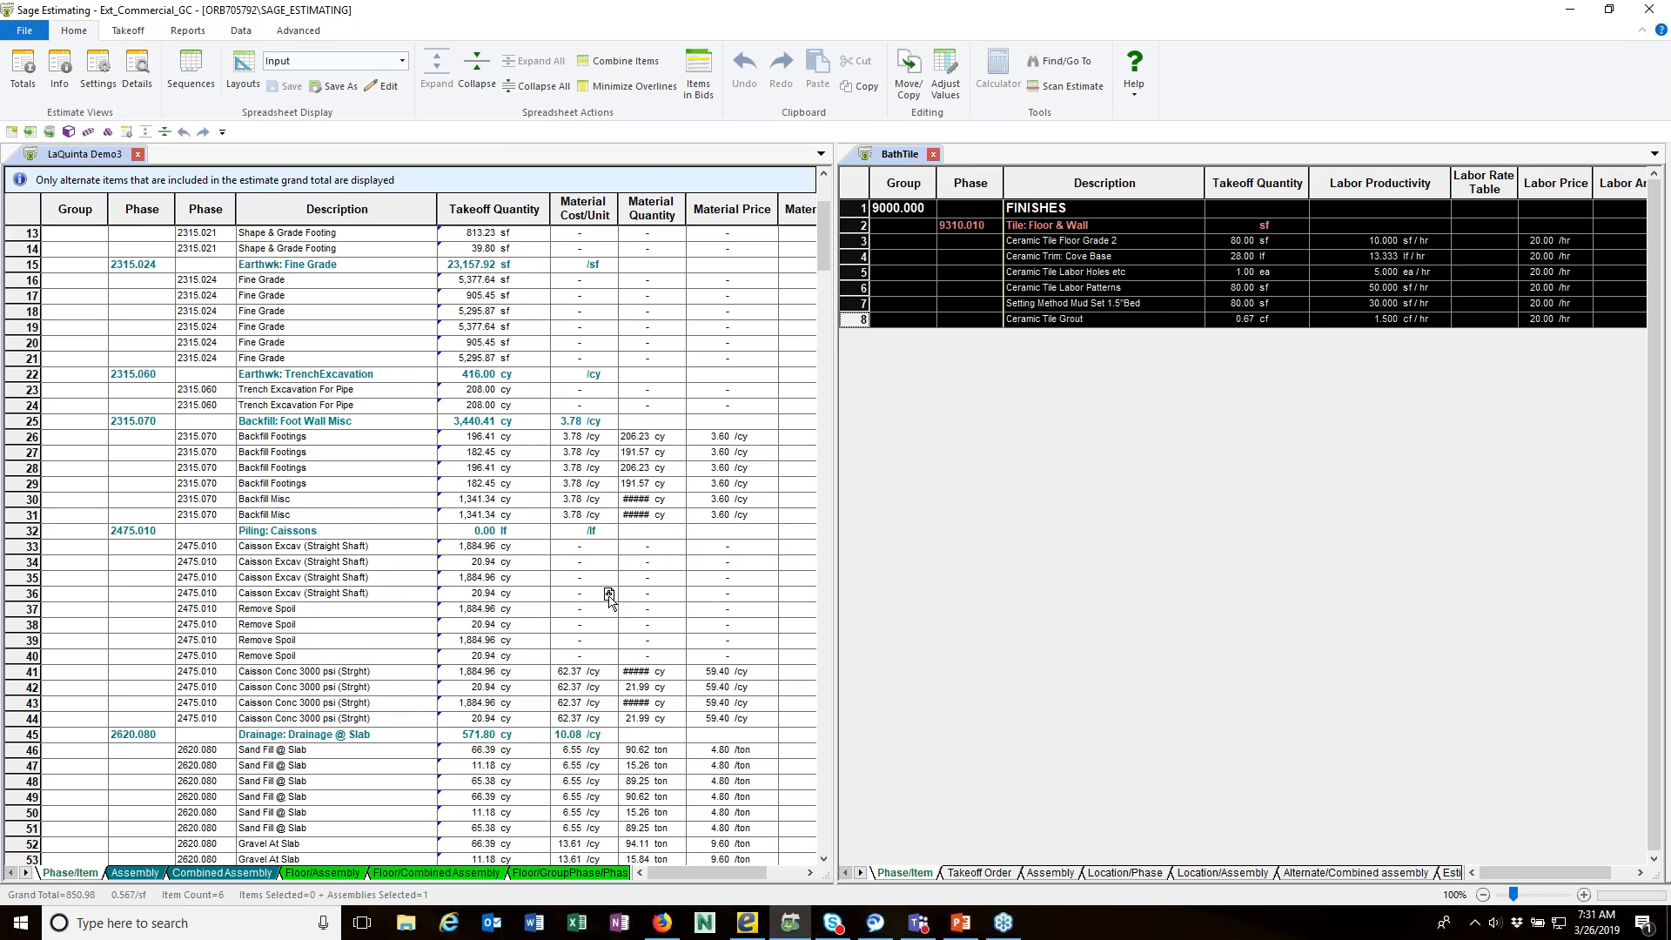
{"action": "left_click_drag", "start_coordinate": [609, 596], "coordinate": [609, 596]}
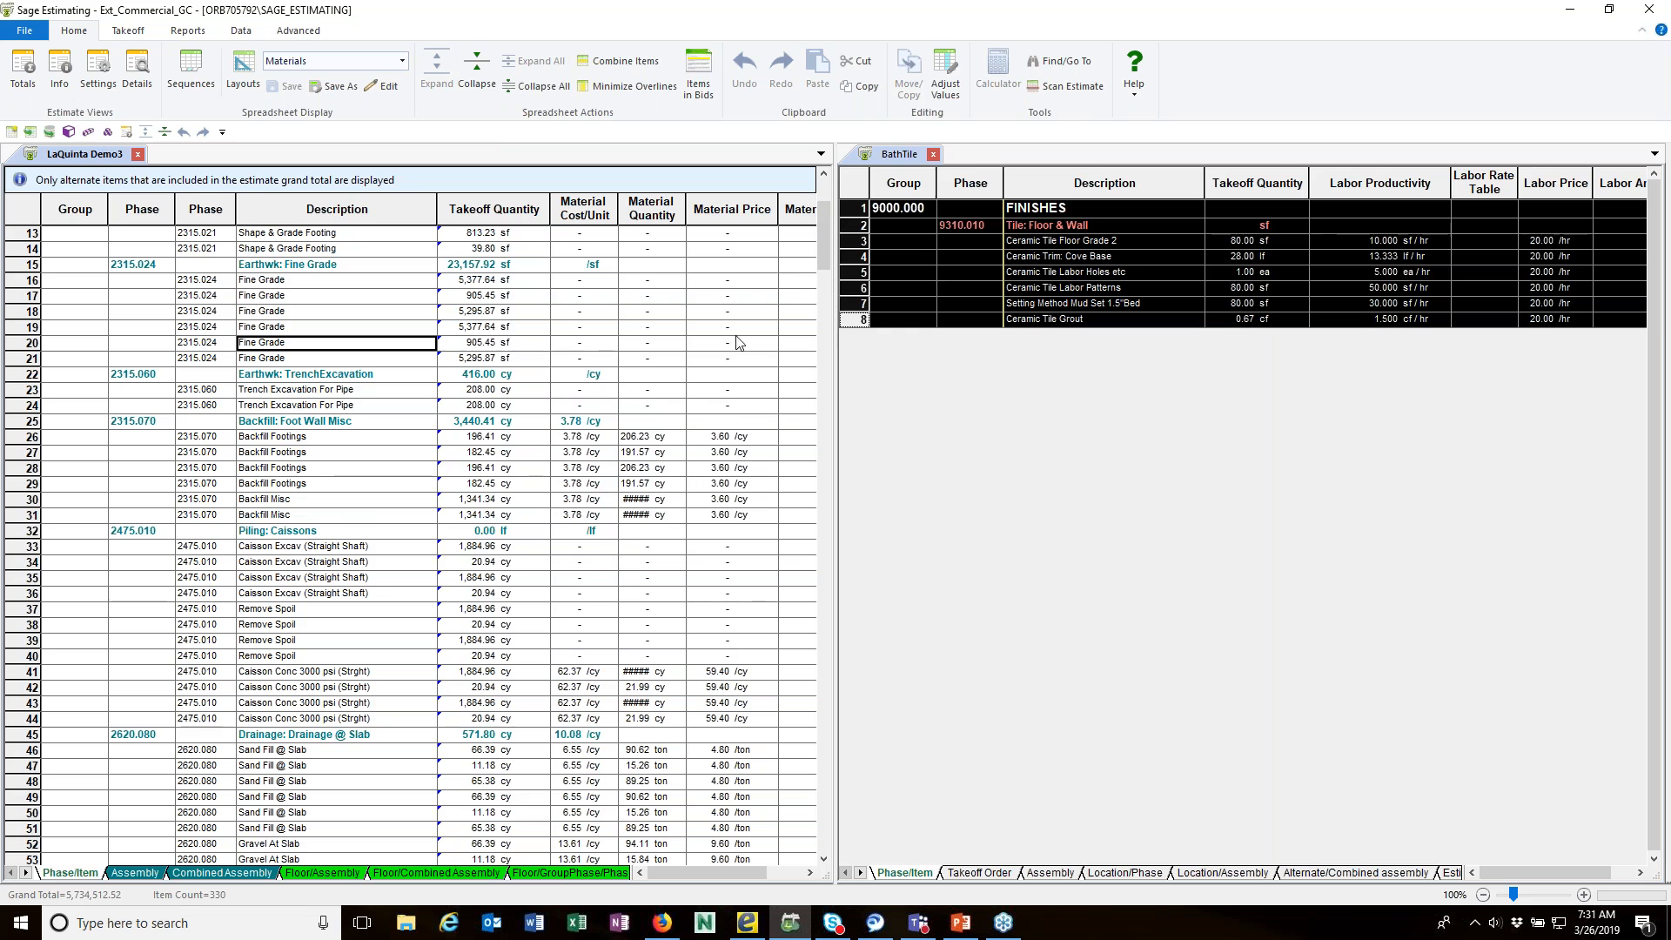
{"action": "left_click_drag", "start_coordinate": [827, 263], "coordinate": [802, 785]}
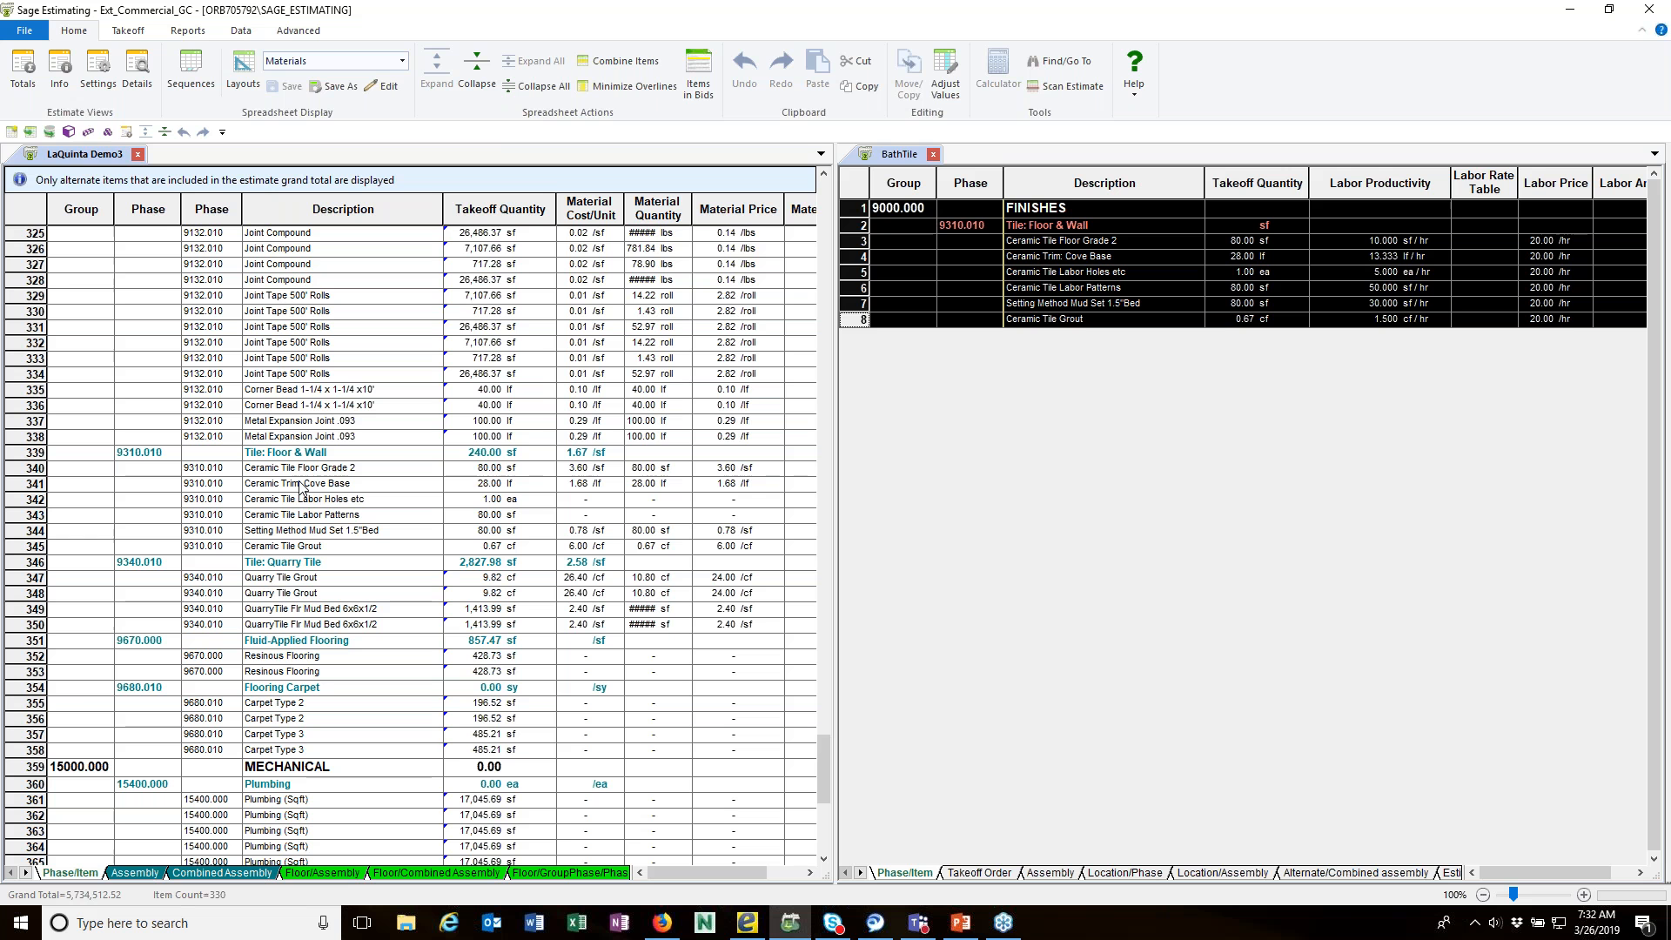
Step: Activate the BathTile estimate, and launch Management Console 18.12
{"action": "left_click", "coordinate": [1057, 475]}
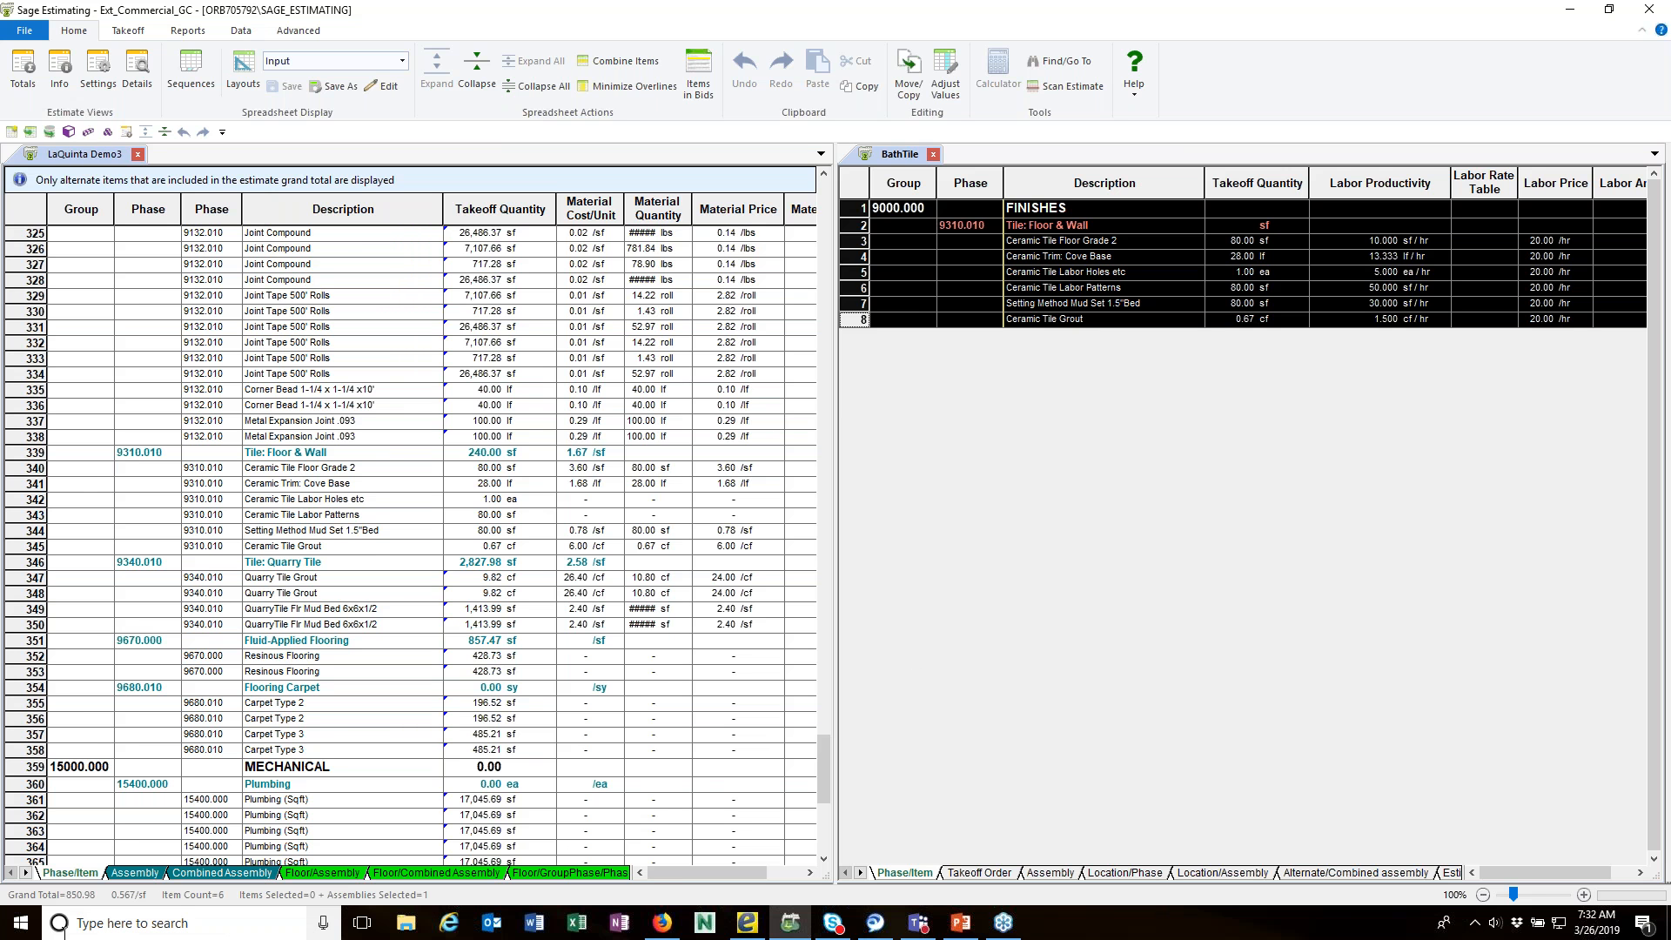
{"action": "left_click", "coordinate": [10, 928]}
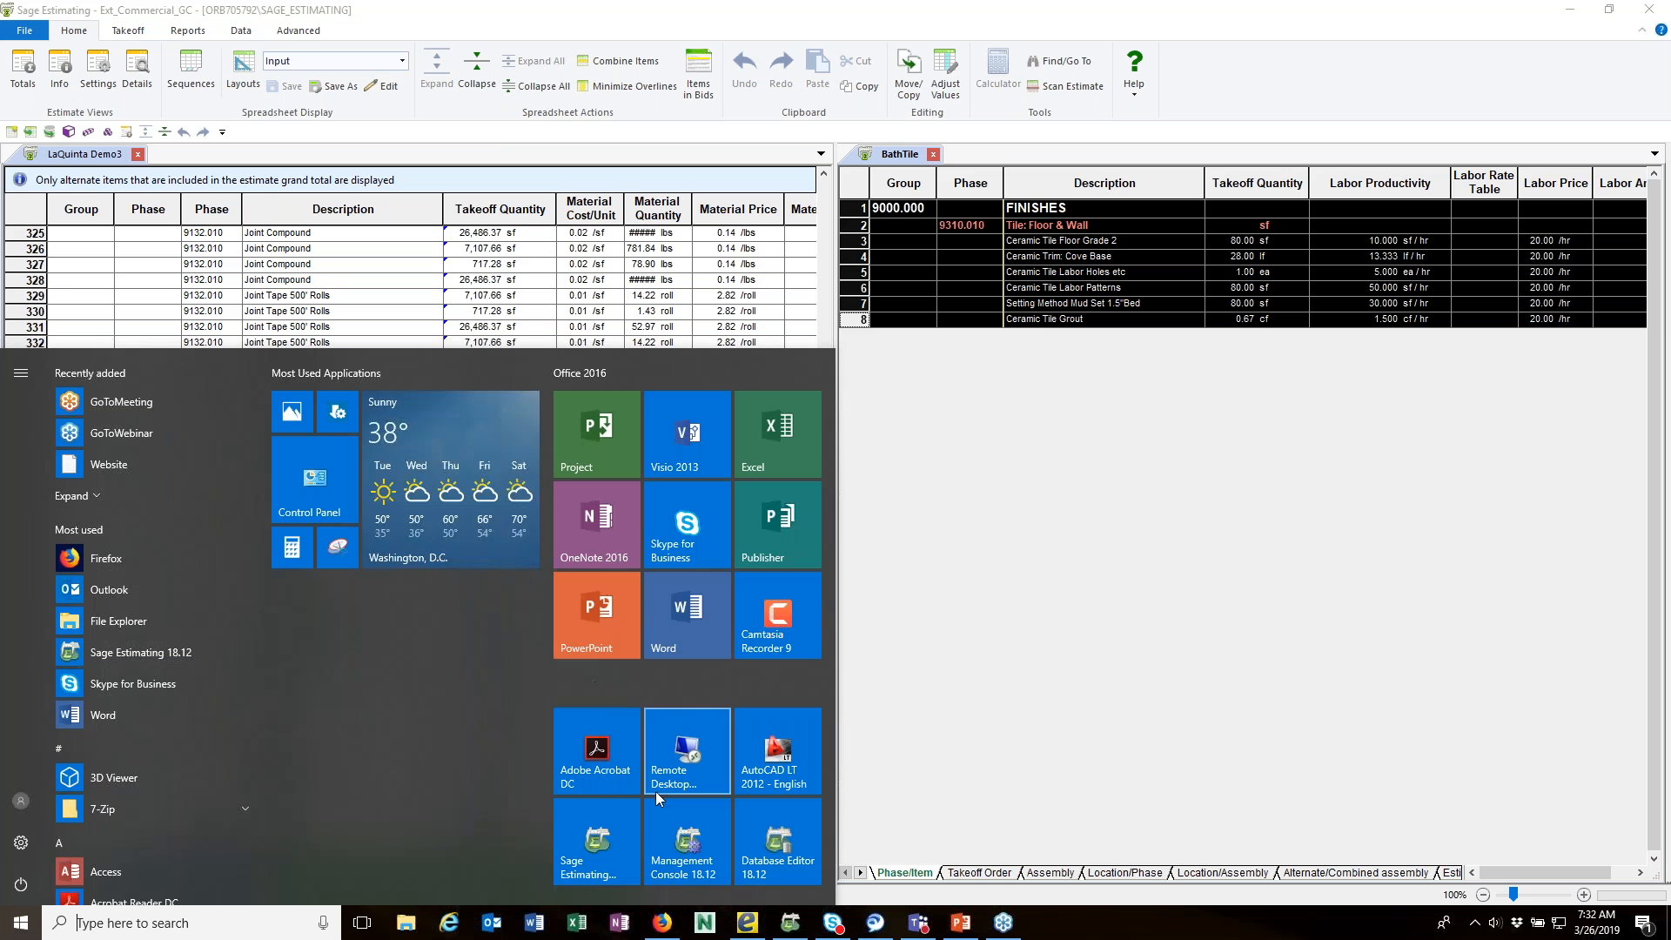
{"action": "left_click", "coordinate": [674, 852]}
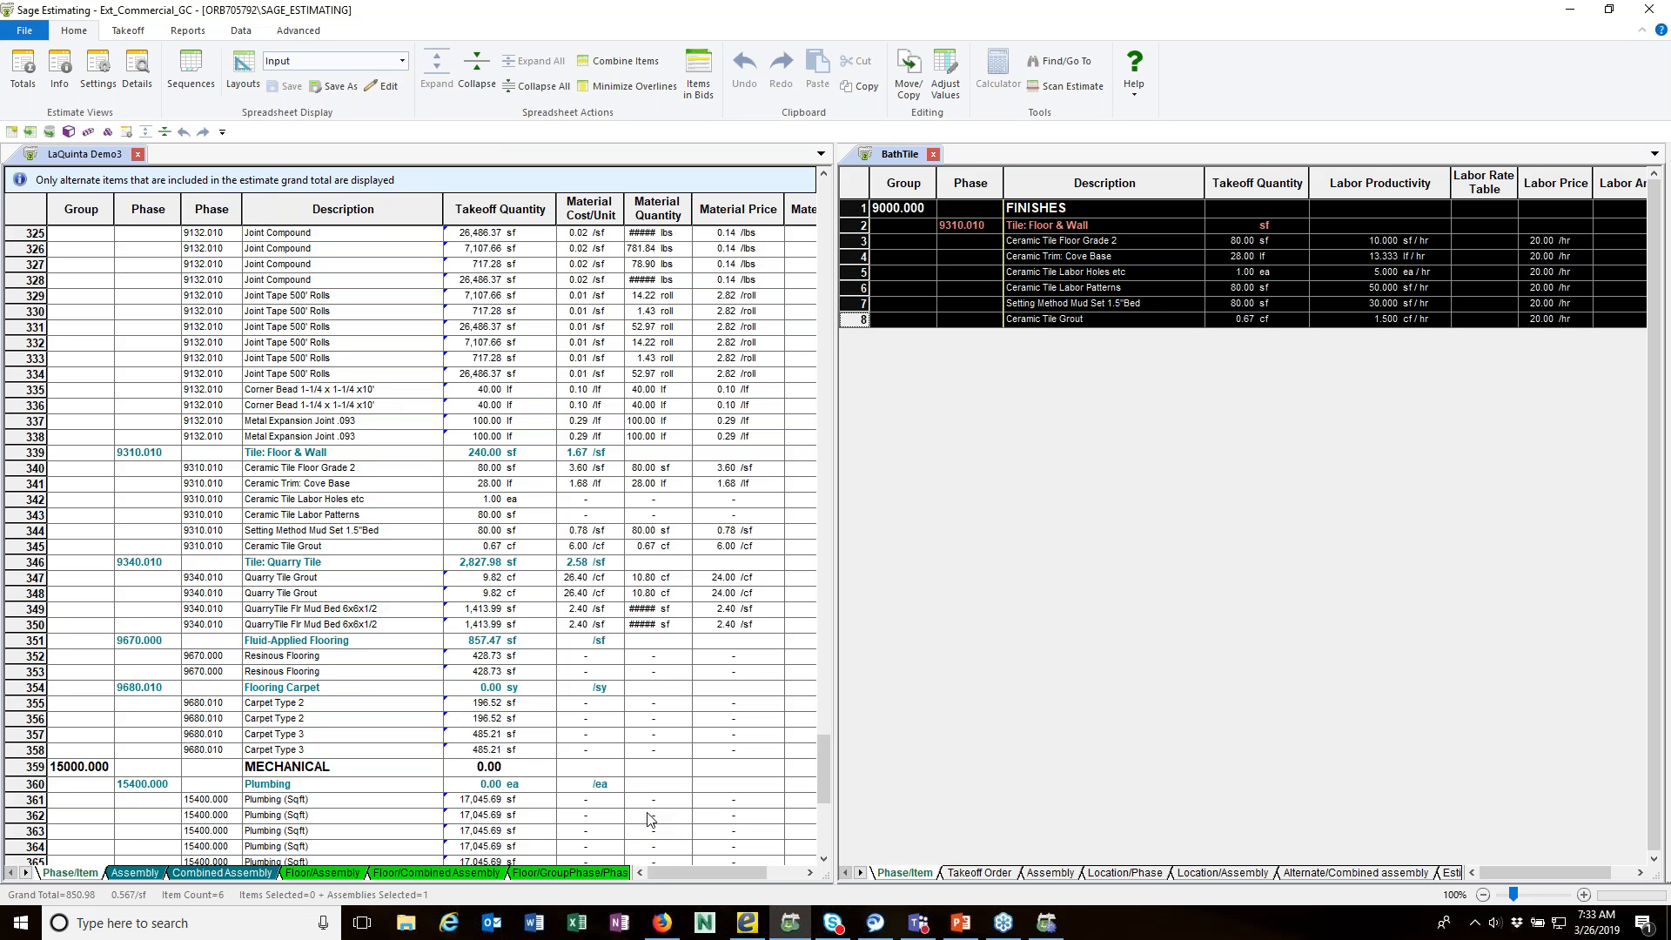
Step: Review the Alternate Summary of the LaQuinta Demo3 estimate, and close it
{"action": "left_click", "coordinate": [291, 35]}
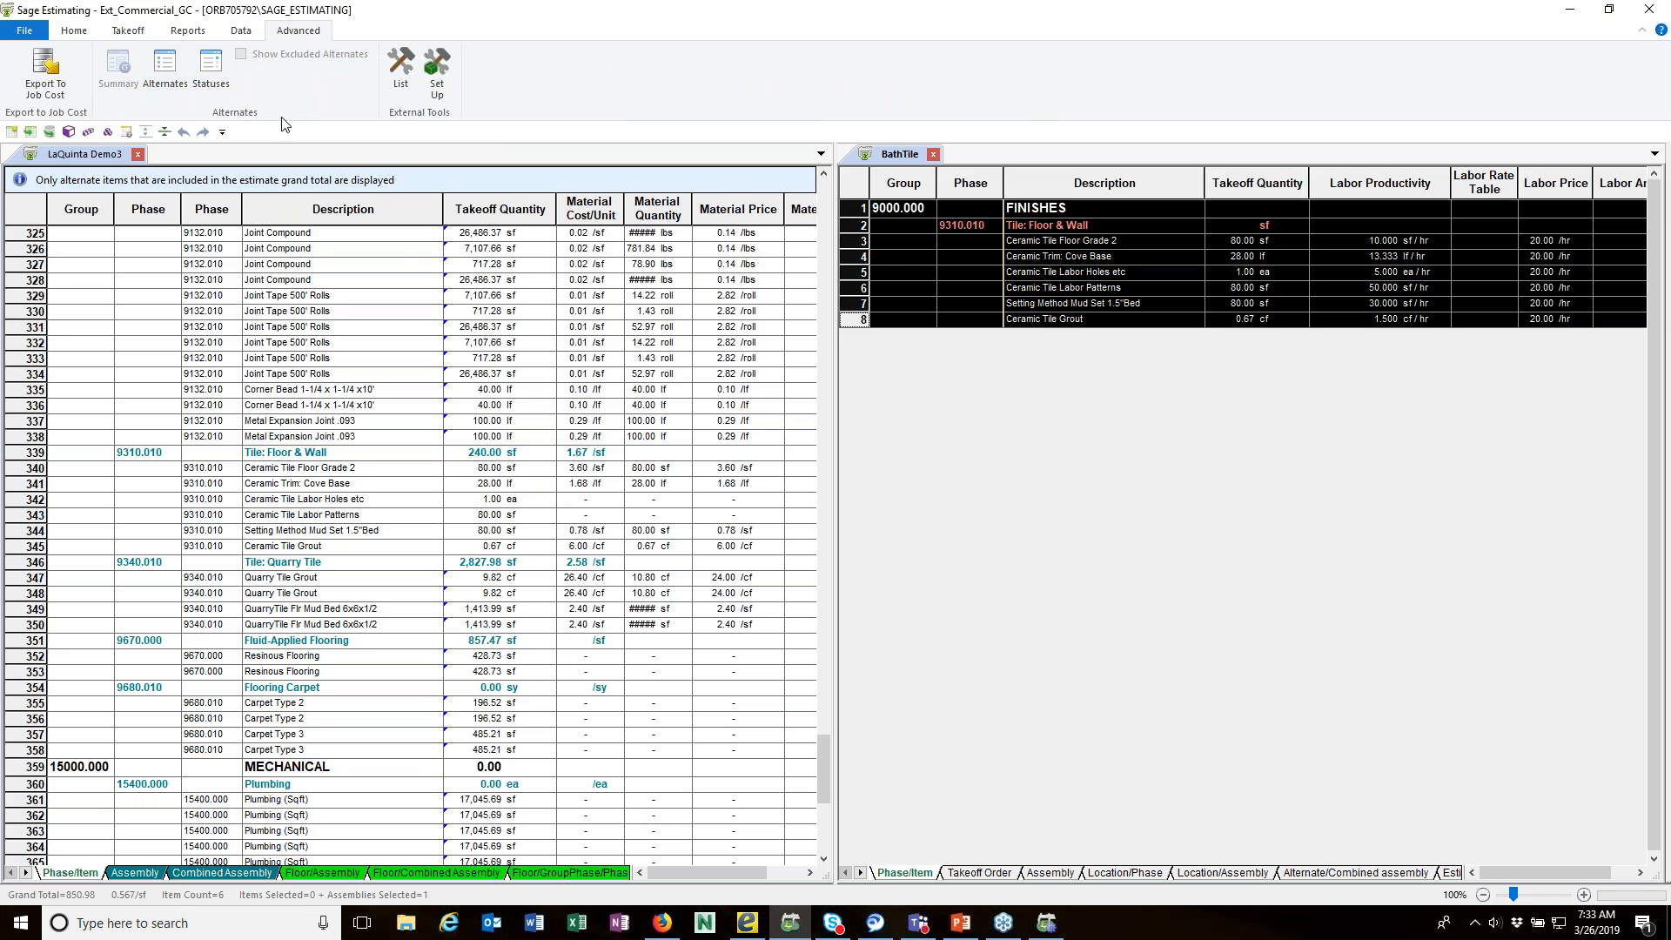
{"action": "left_click", "coordinate": [422, 250]}
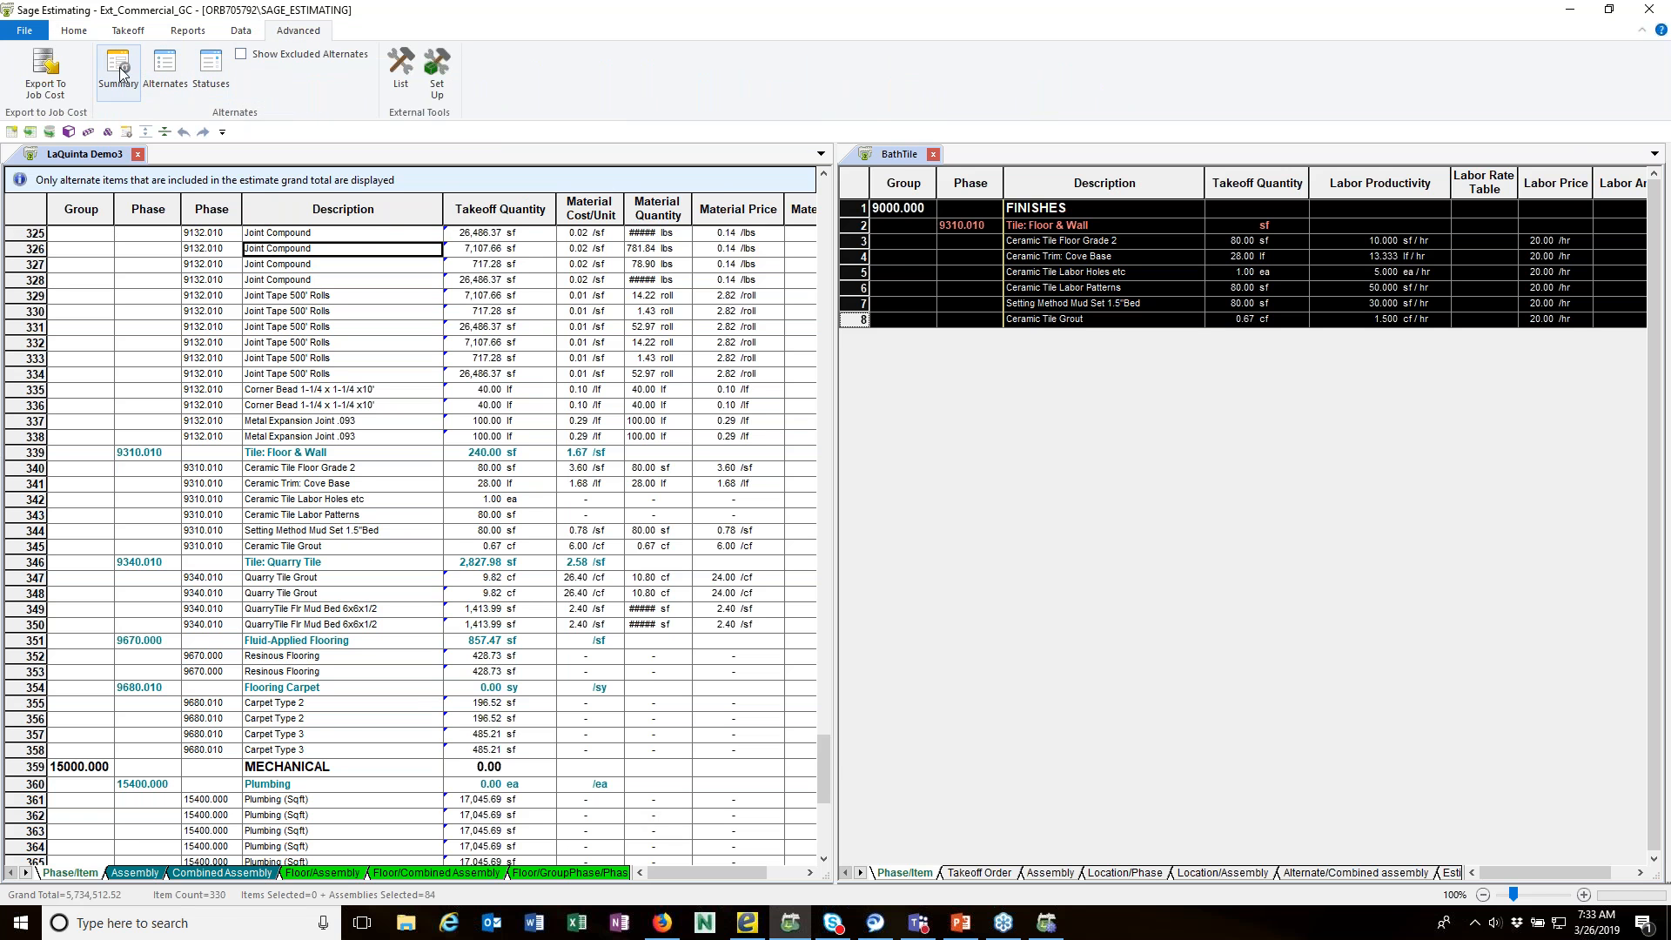
{"action": "left_click", "coordinate": [120, 70]}
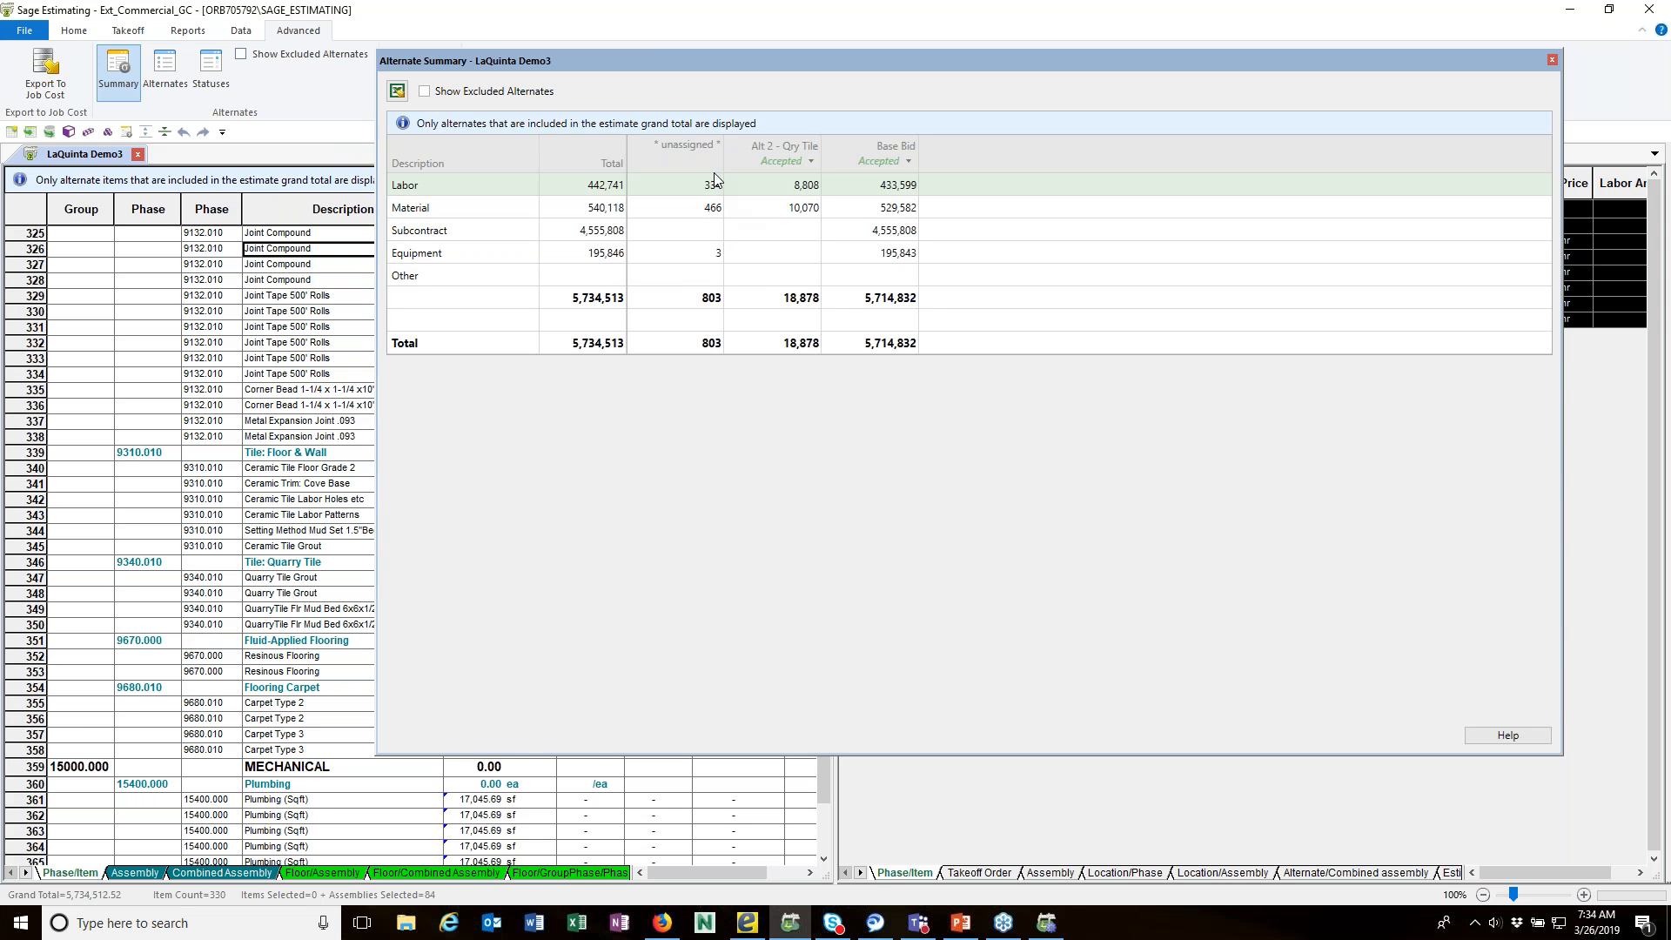
{"action": "left_click_drag", "start_coordinate": [1510, 57], "coordinate": [1319, 84]}
{"action": "left_click", "coordinate": [1362, 86]}
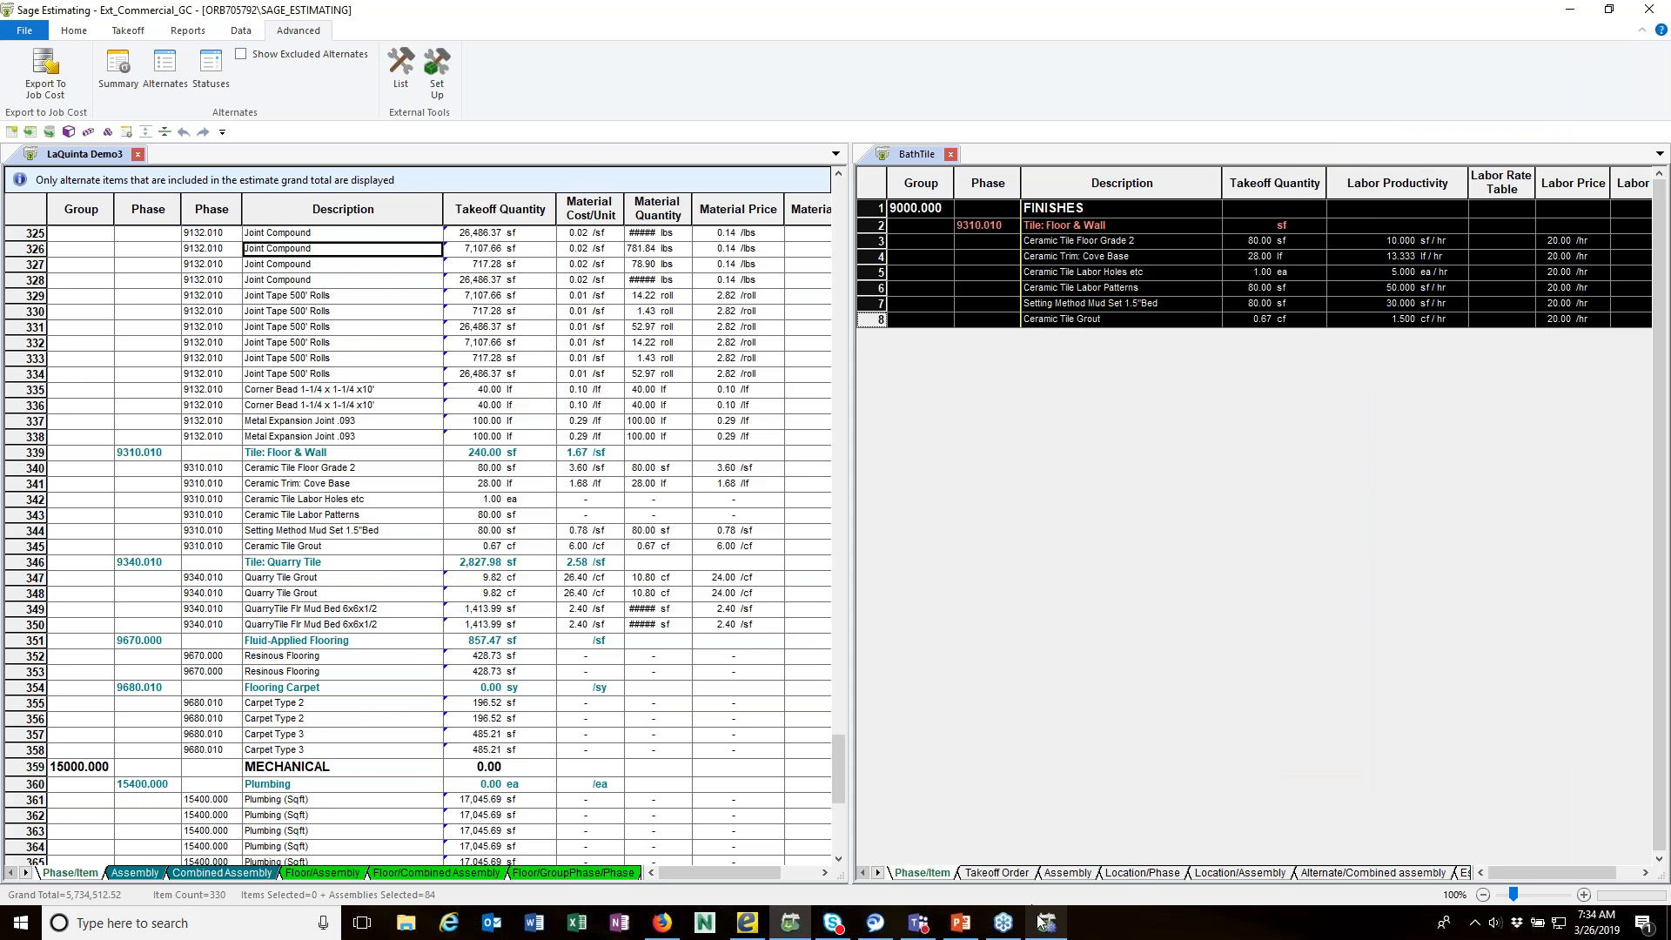
Step: Switch to the Estimating Management Console, and view the tool for merging standard databases
{"action": "left_click", "coordinate": [1040, 840]}
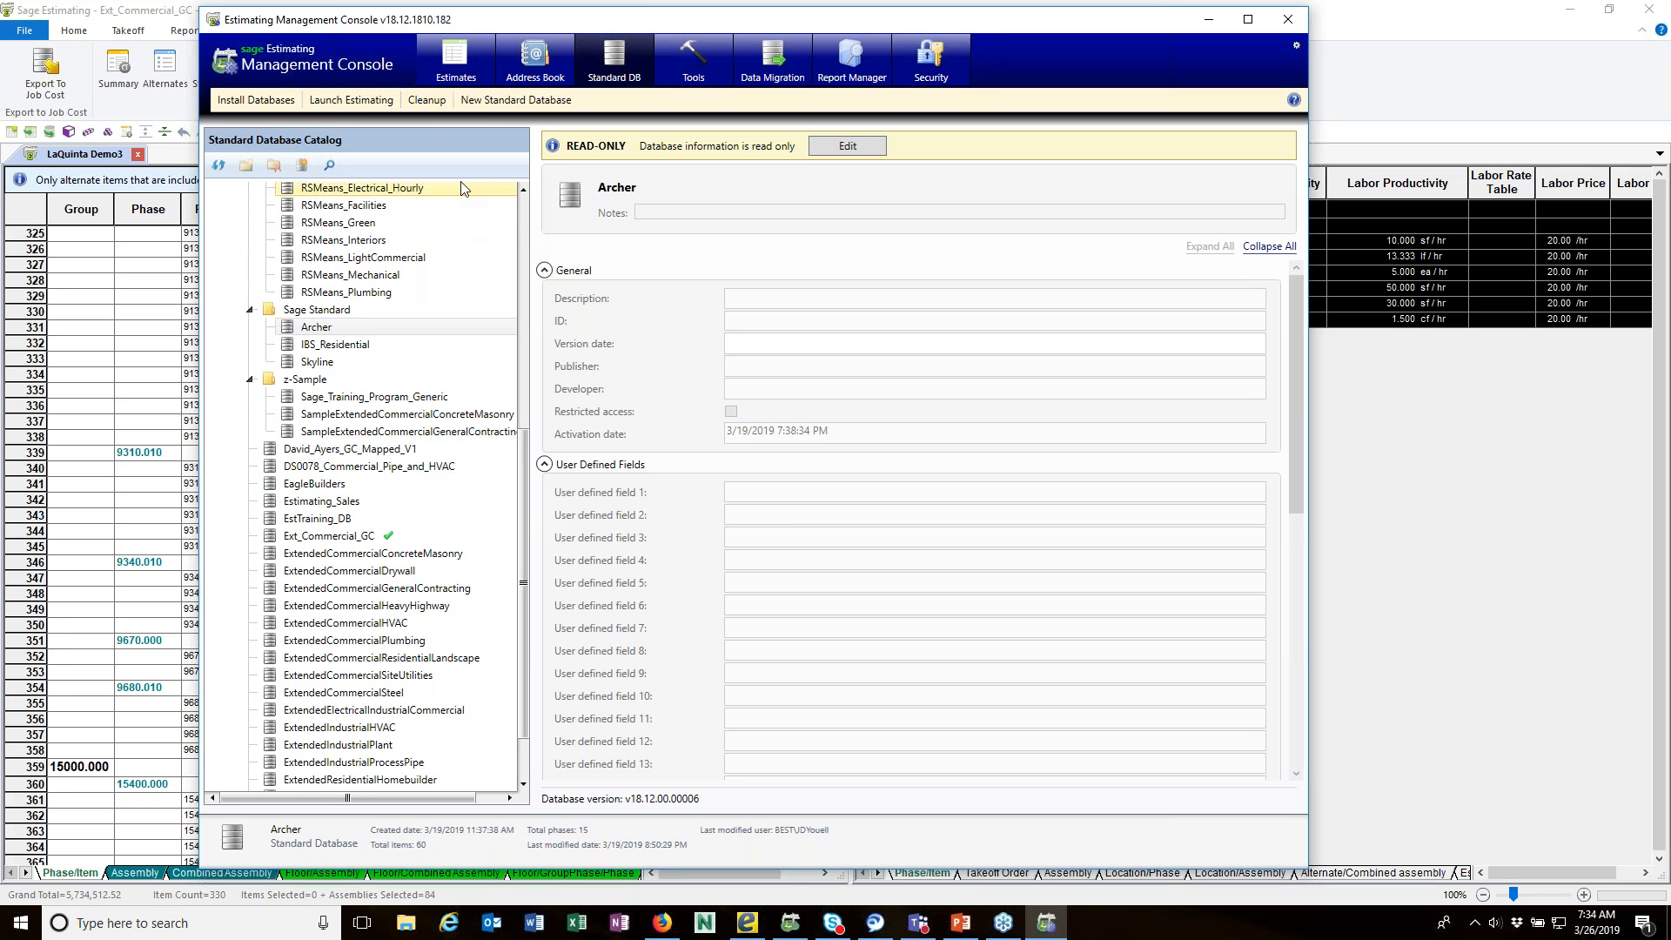
{"action": "left_click", "coordinate": [691, 67]}
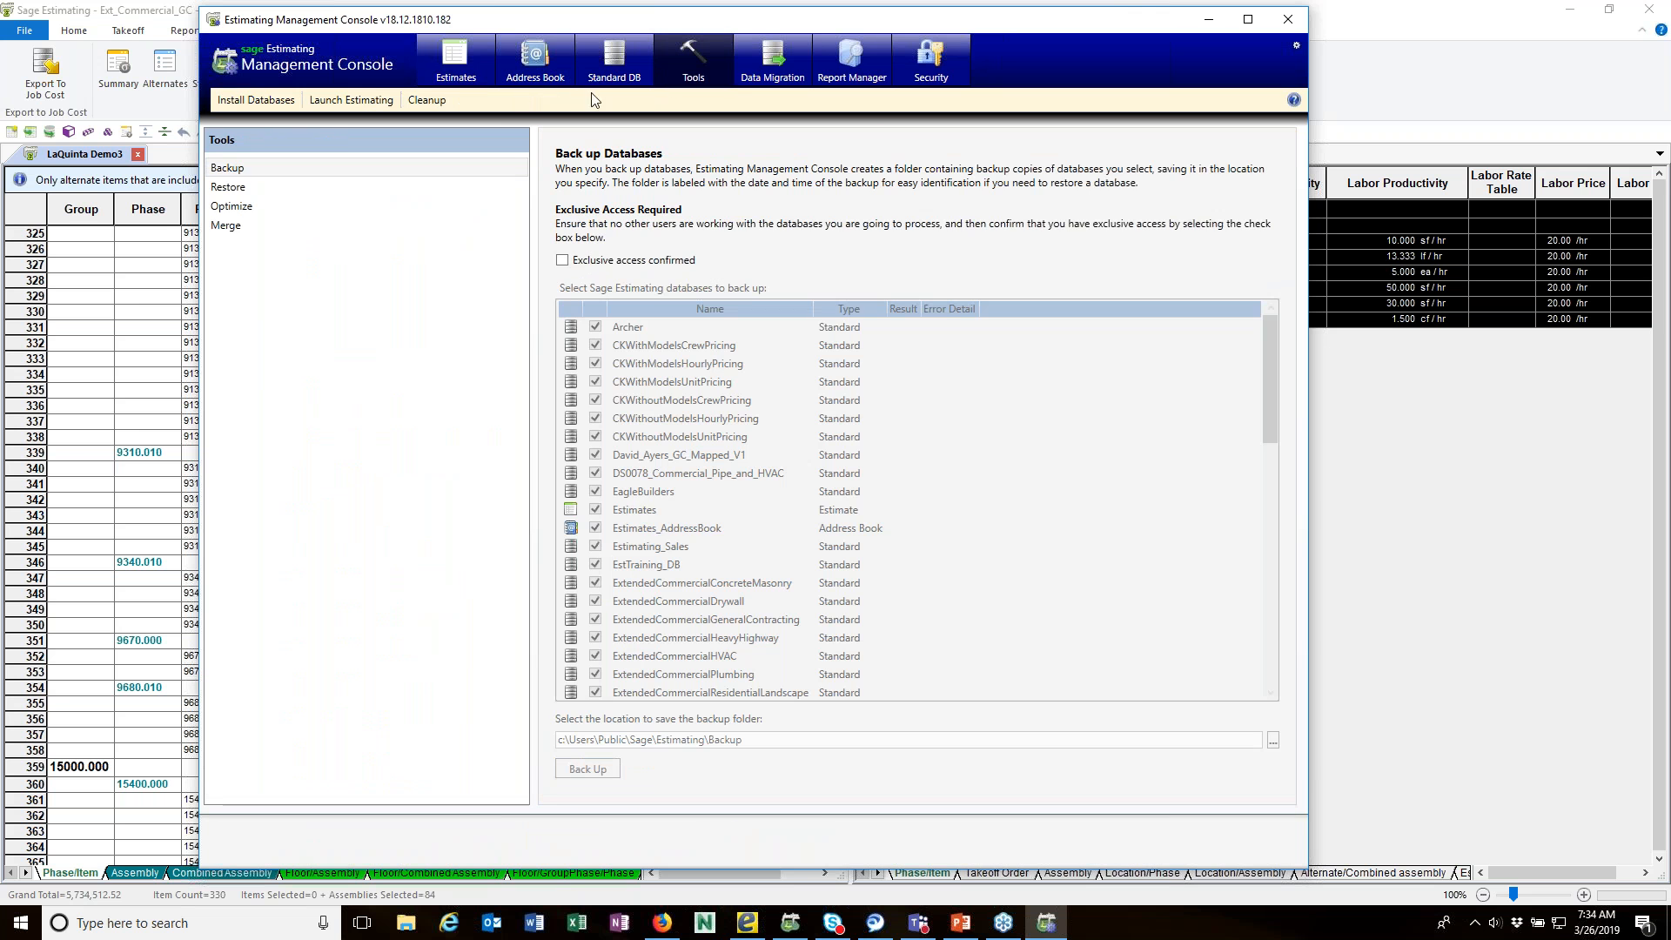
{"action": "left_click", "coordinate": [243, 231]}
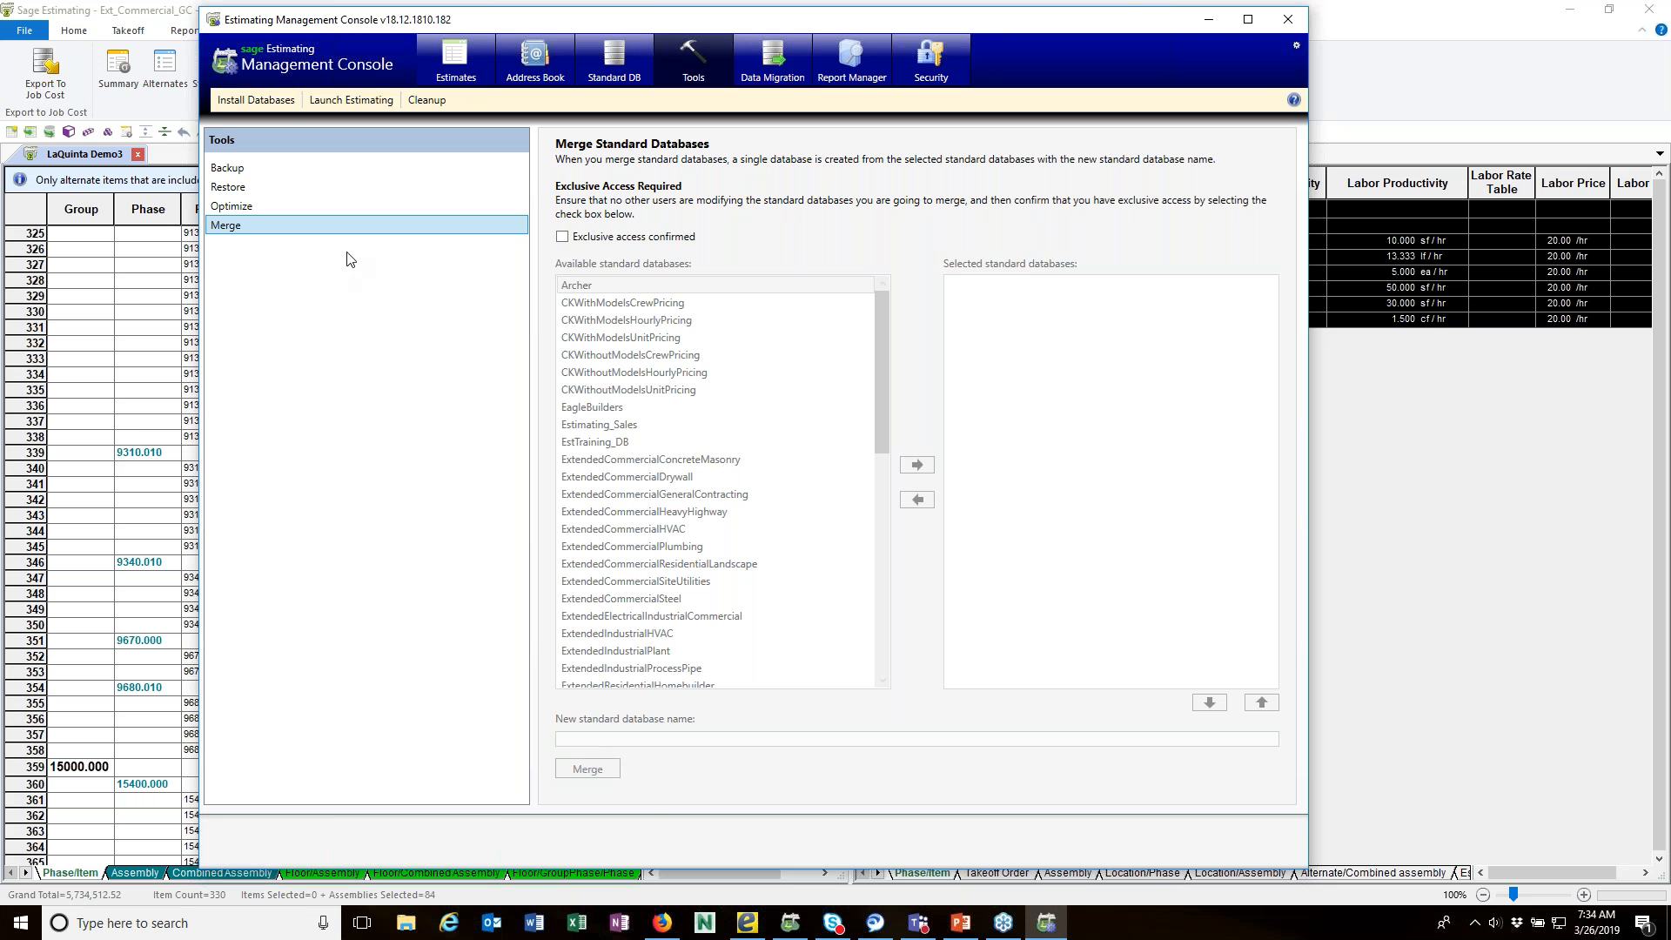
Step: View the data migration options, including detailed logging and non-administrator access to migrated estimates, and minimize the Management Console
{"action": "left_click", "coordinate": [787, 57]}
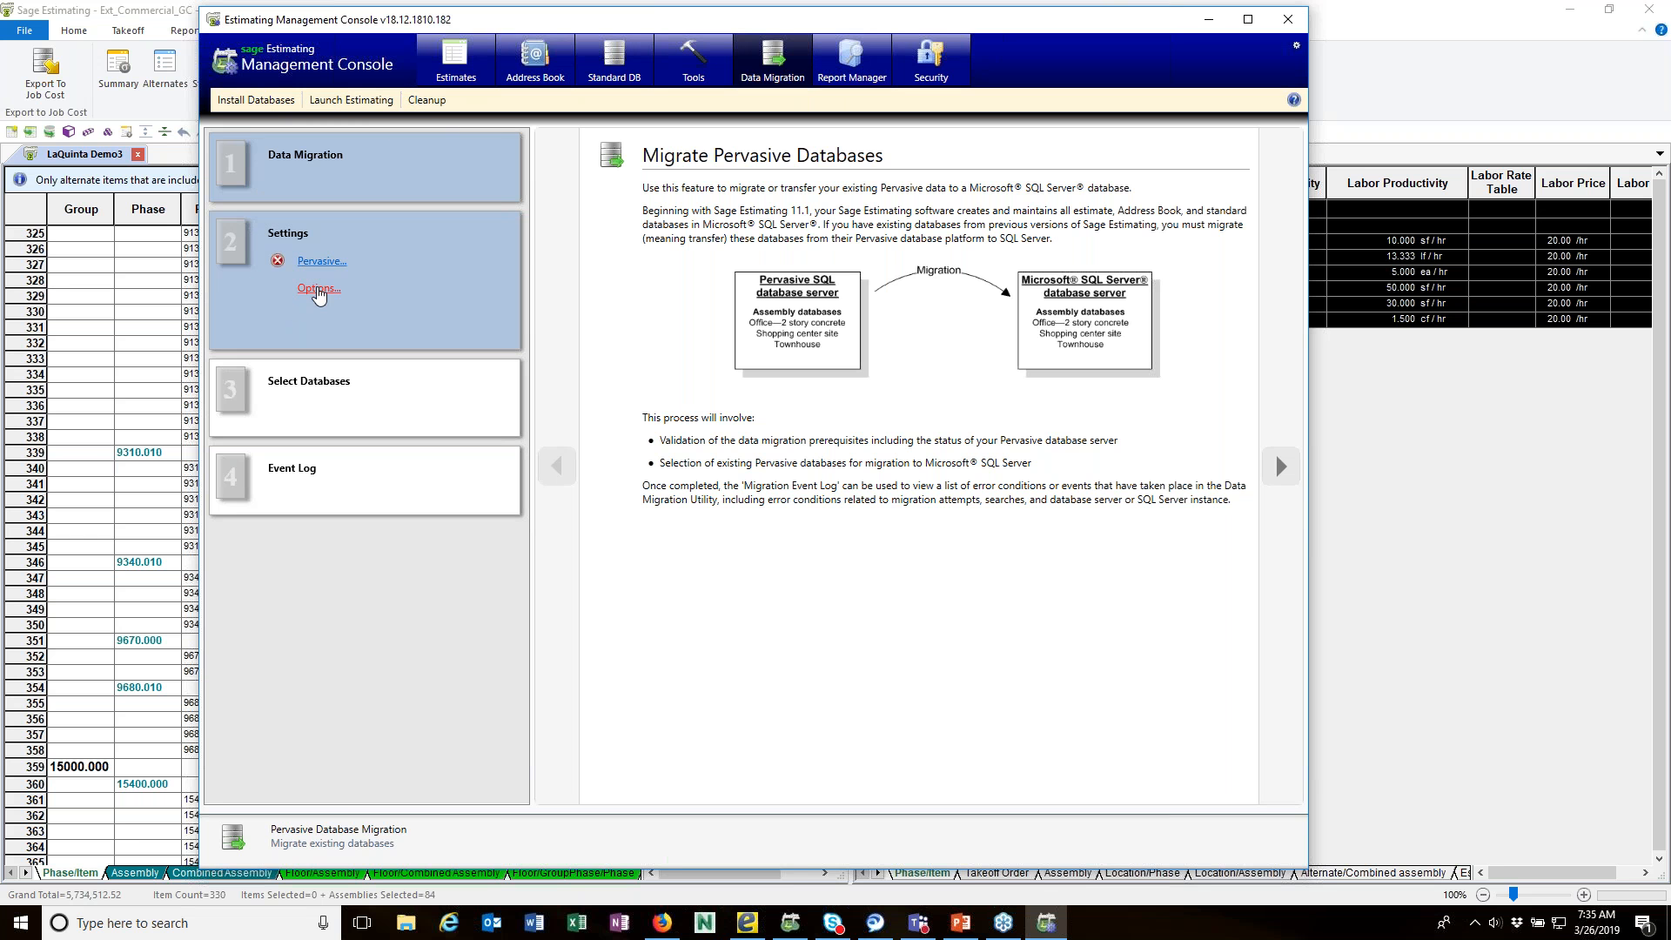
{"action": "left_click", "coordinate": [319, 290]}
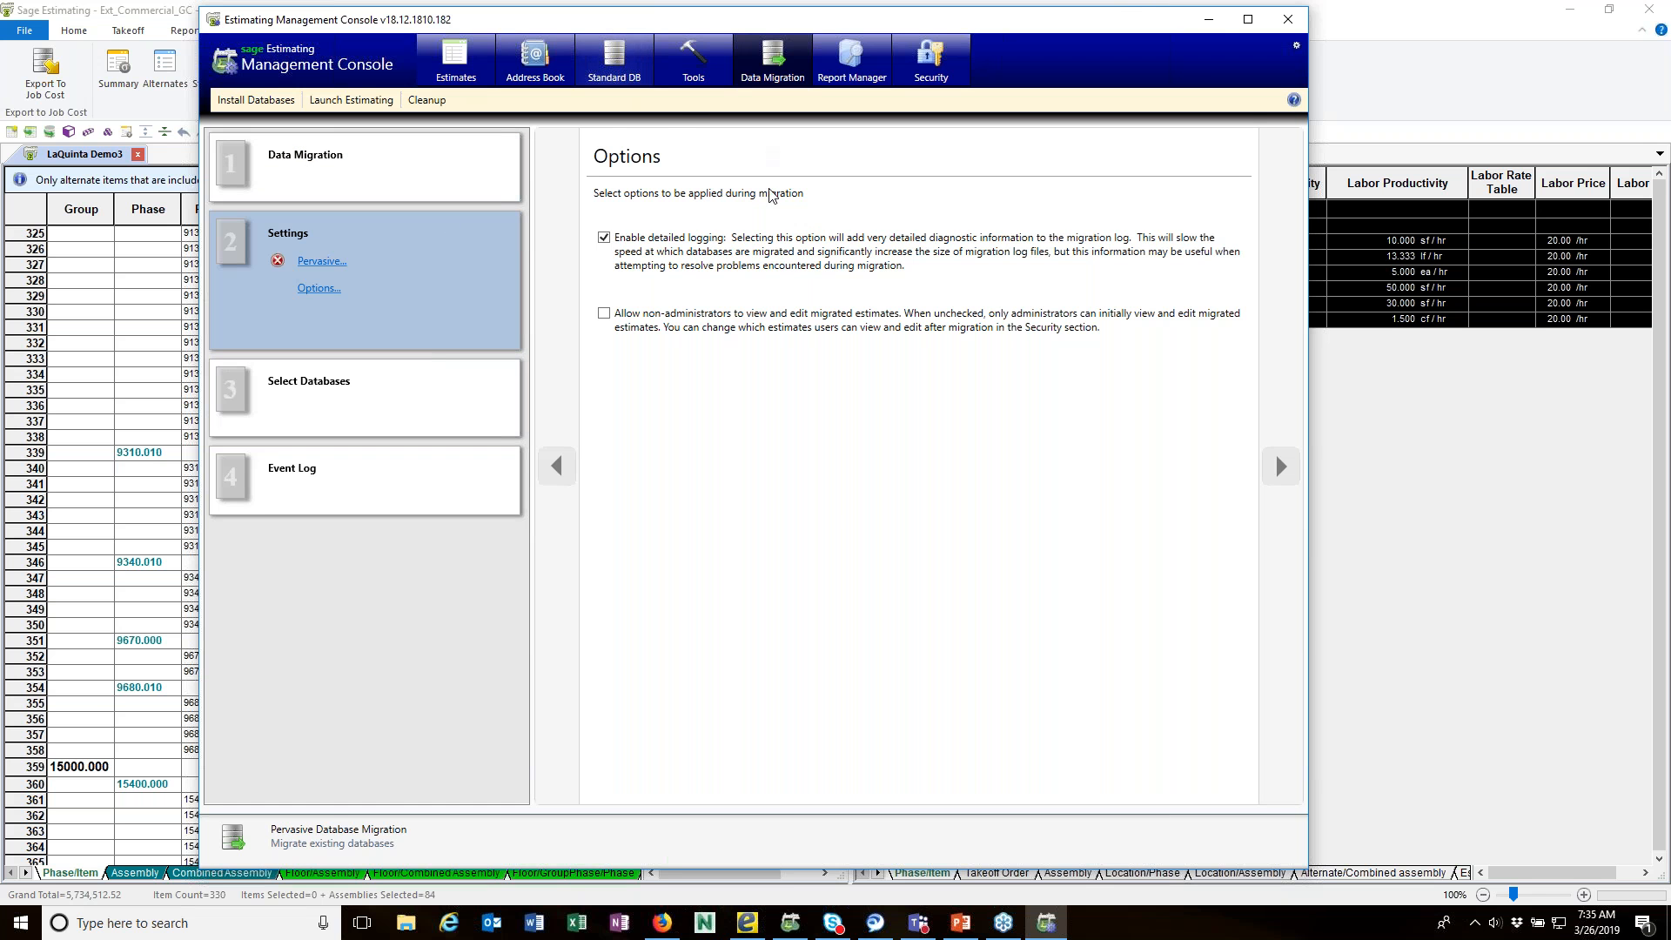
{"action": "left_click", "coordinate": [1213, 21]}
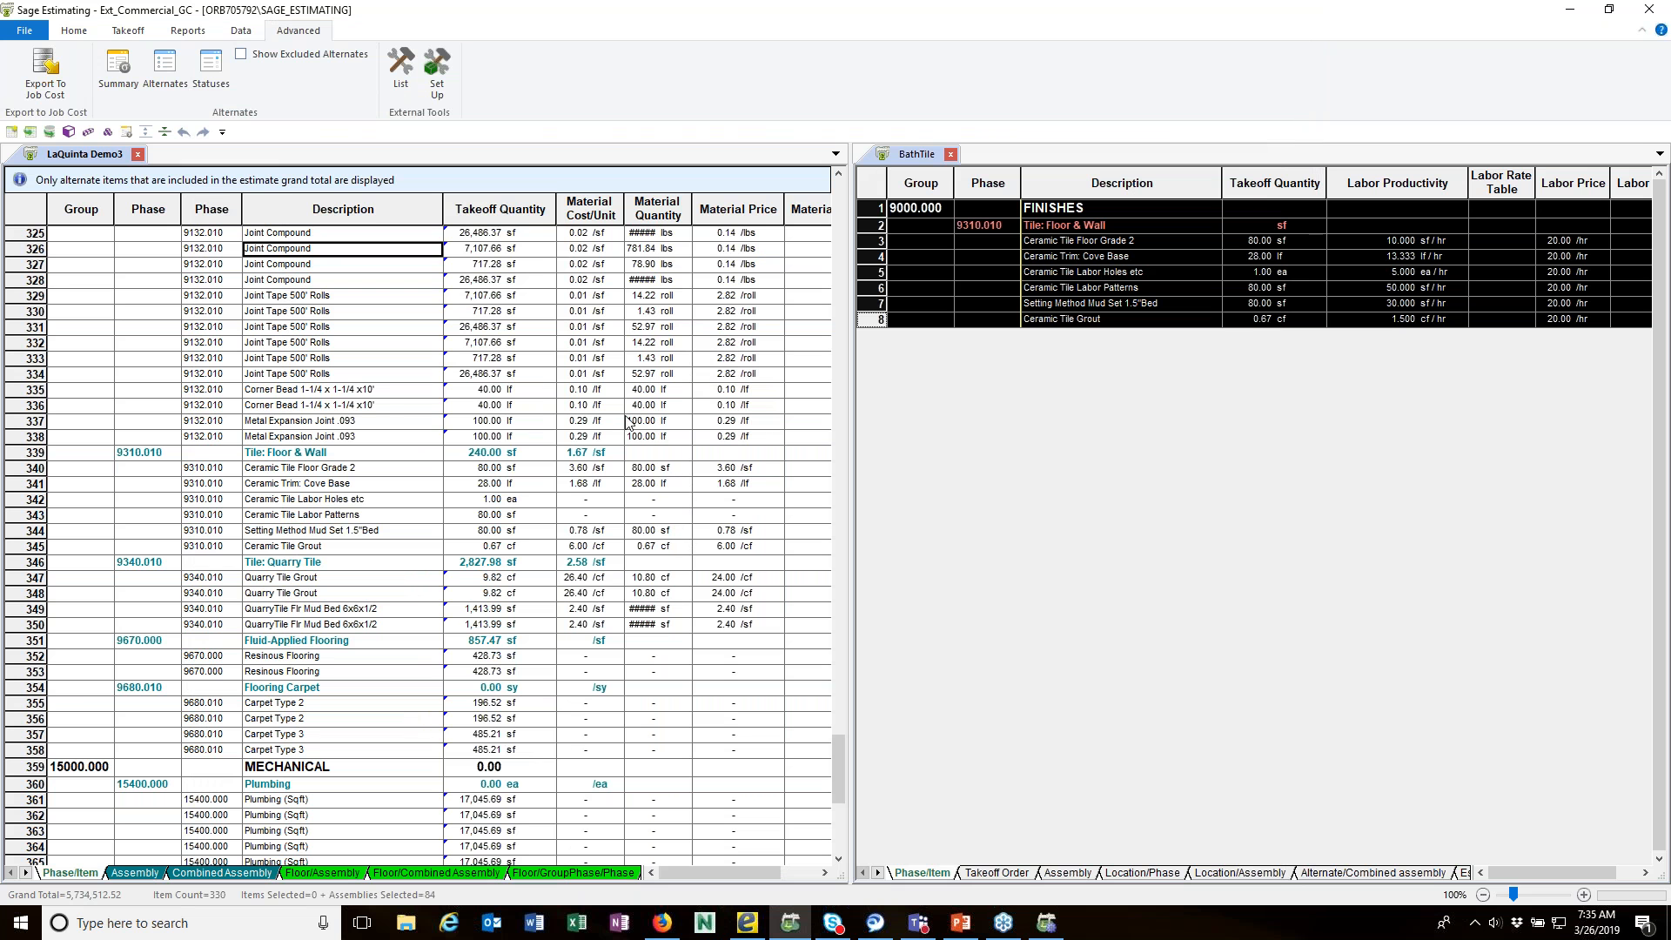
Step: Inspect the aBF Wood Furring database formula, its creation commands and the cLF Furr Strip Hrztl reference, close it, and return to the PowerPoint presentation
{"action": "left_click", "coordinate": [87, 33]}
{"action": "left_click", "coordinate": [241, 33]}
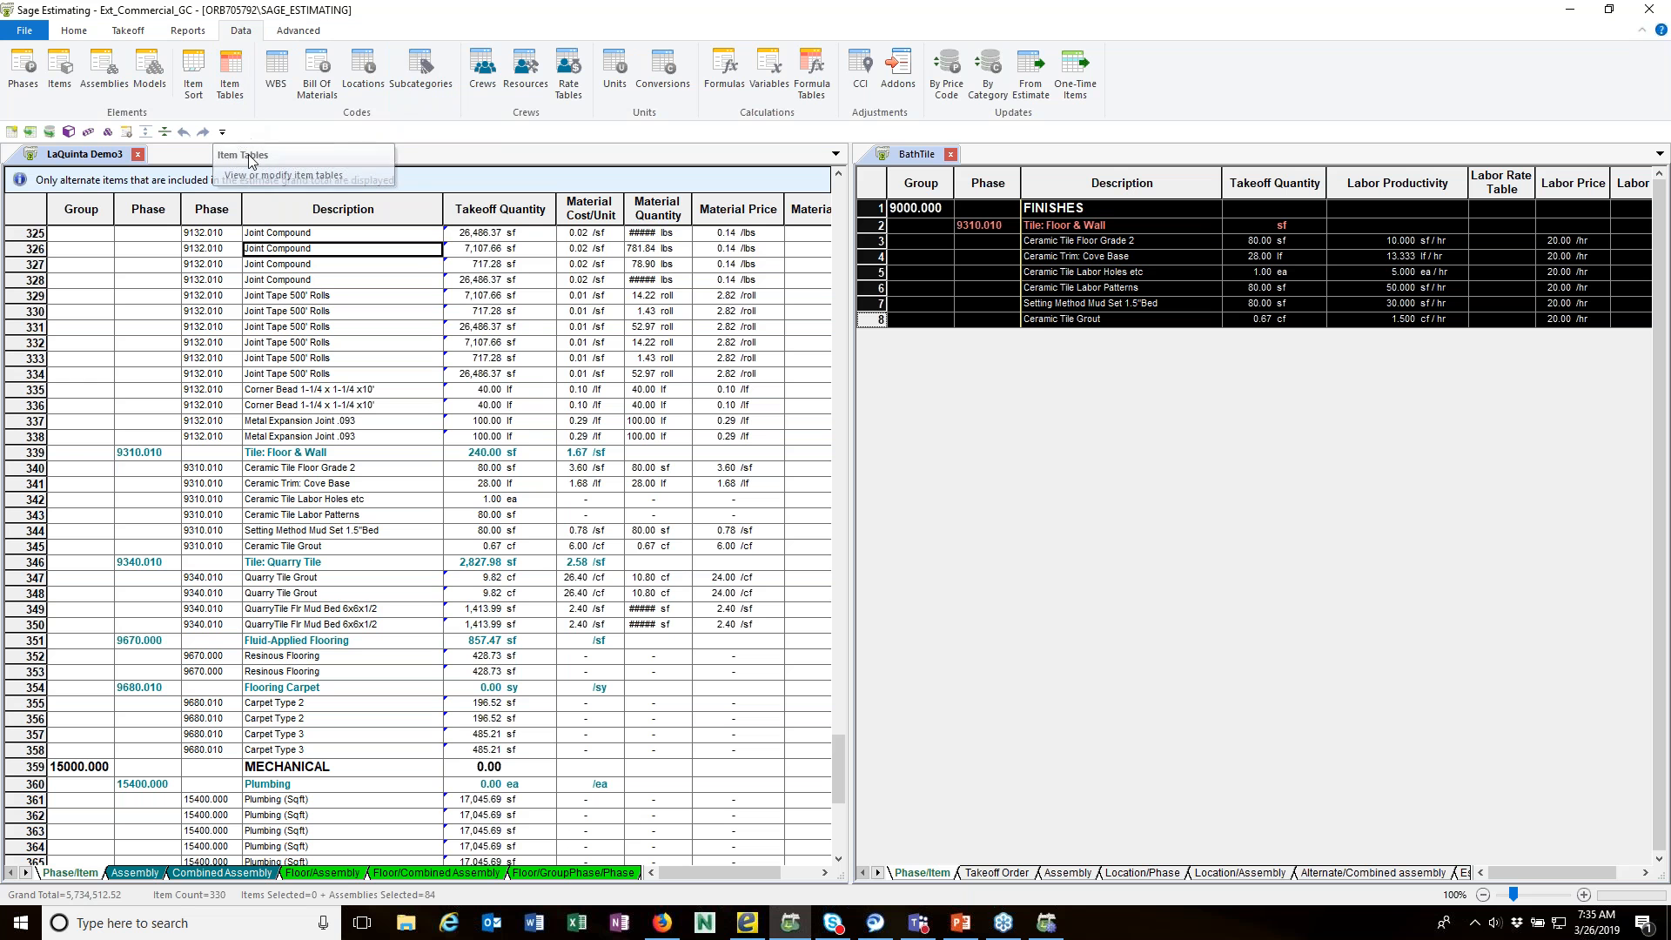
{"action": "left_click", "coordinate": [722, 74]}
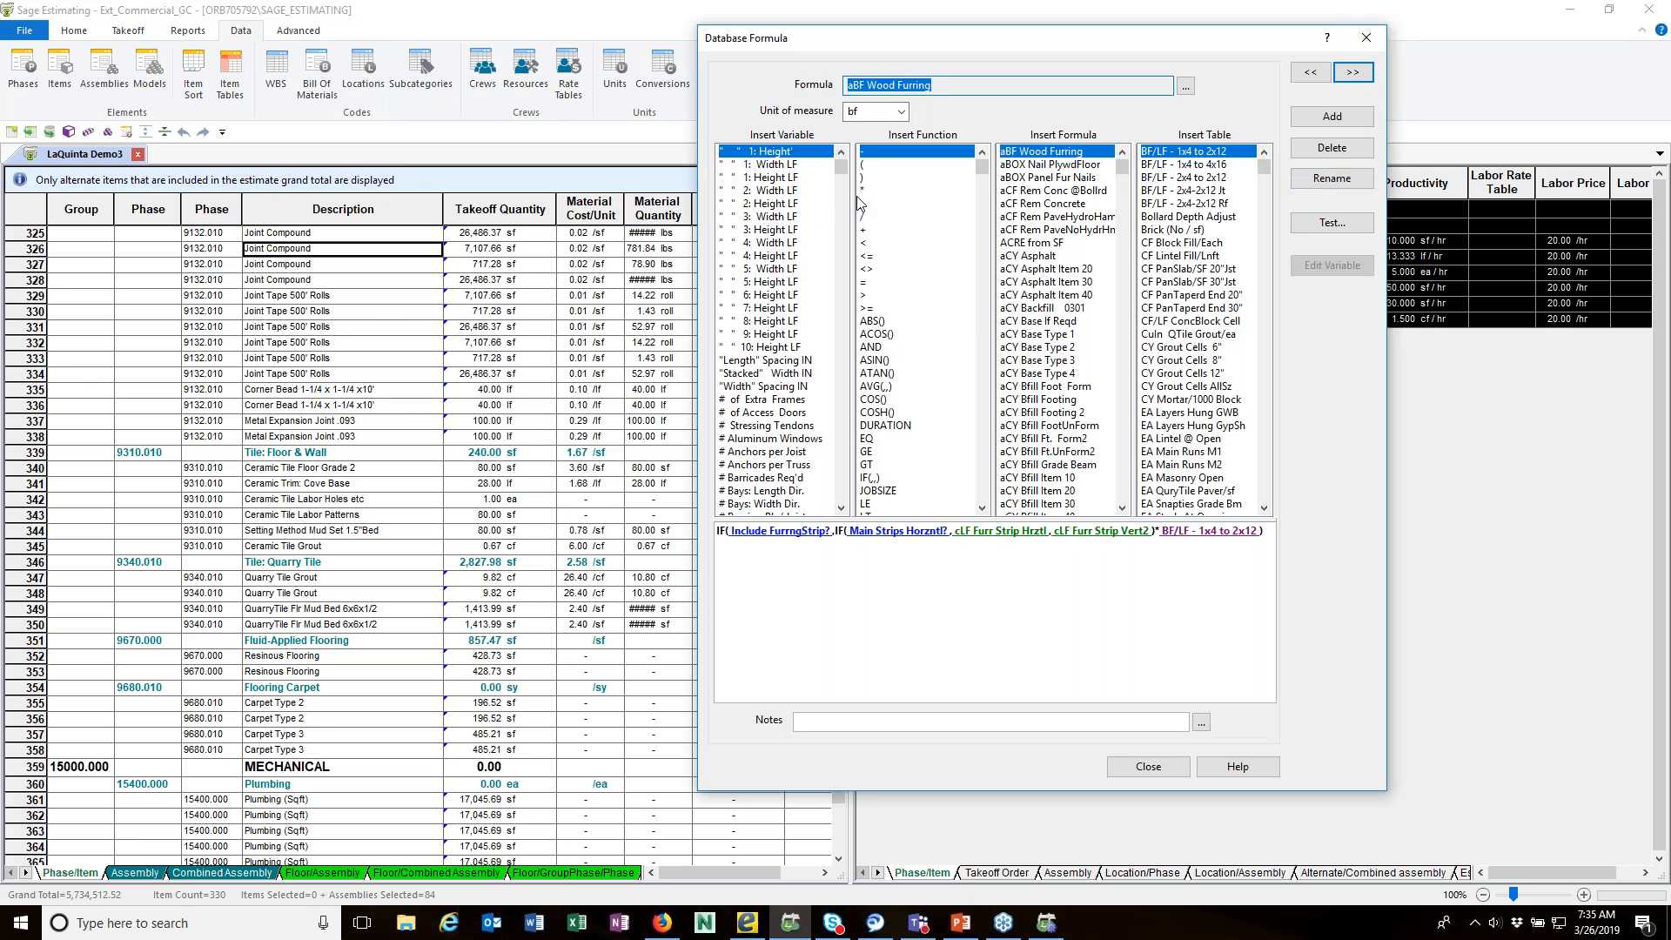
{"action": "right_click", "coordinate": [761, 550]}
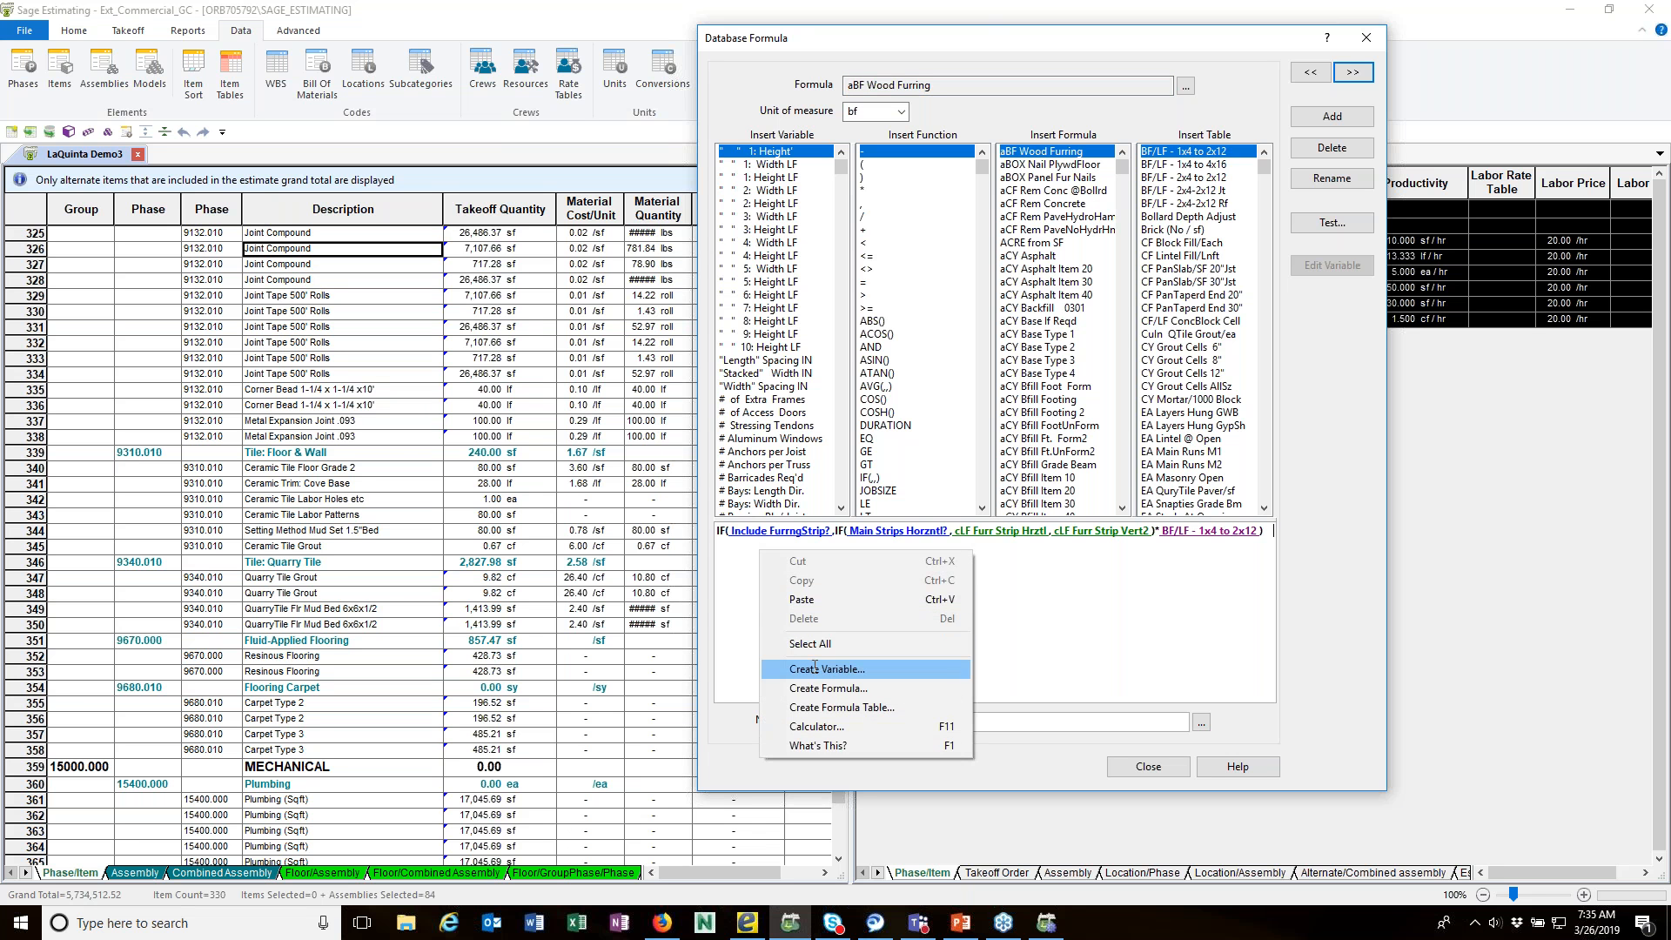
{"action": "left_click", "coordinate": [1049, 622]}
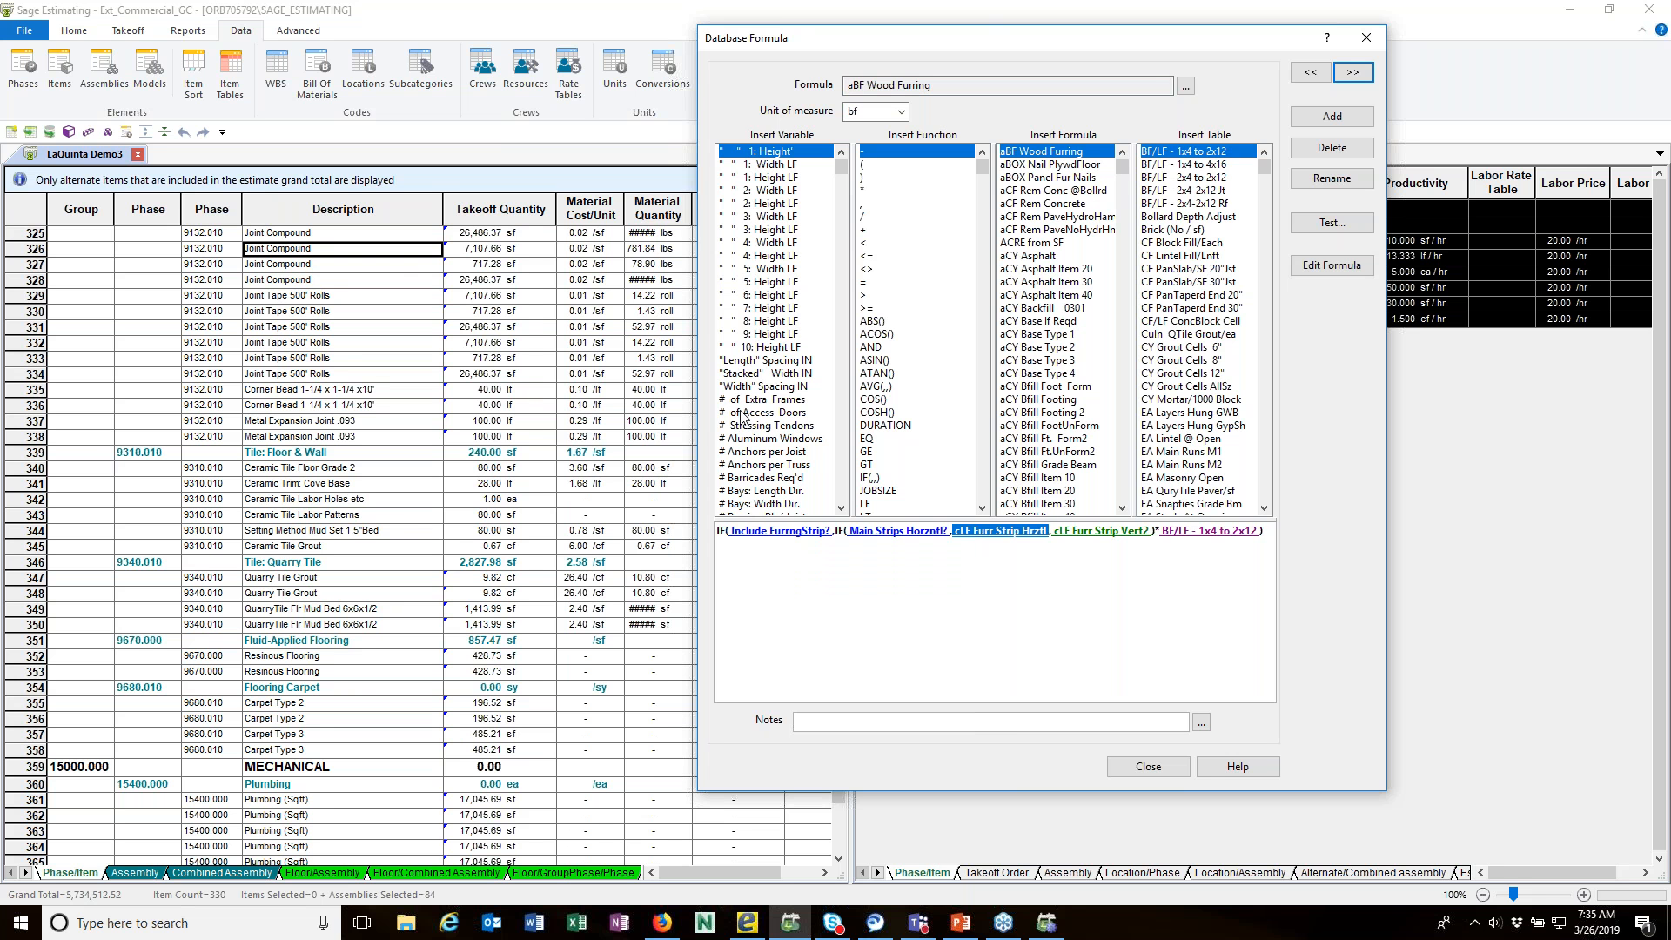
{"action": "left_click", "coordinate": [1163, 769]}
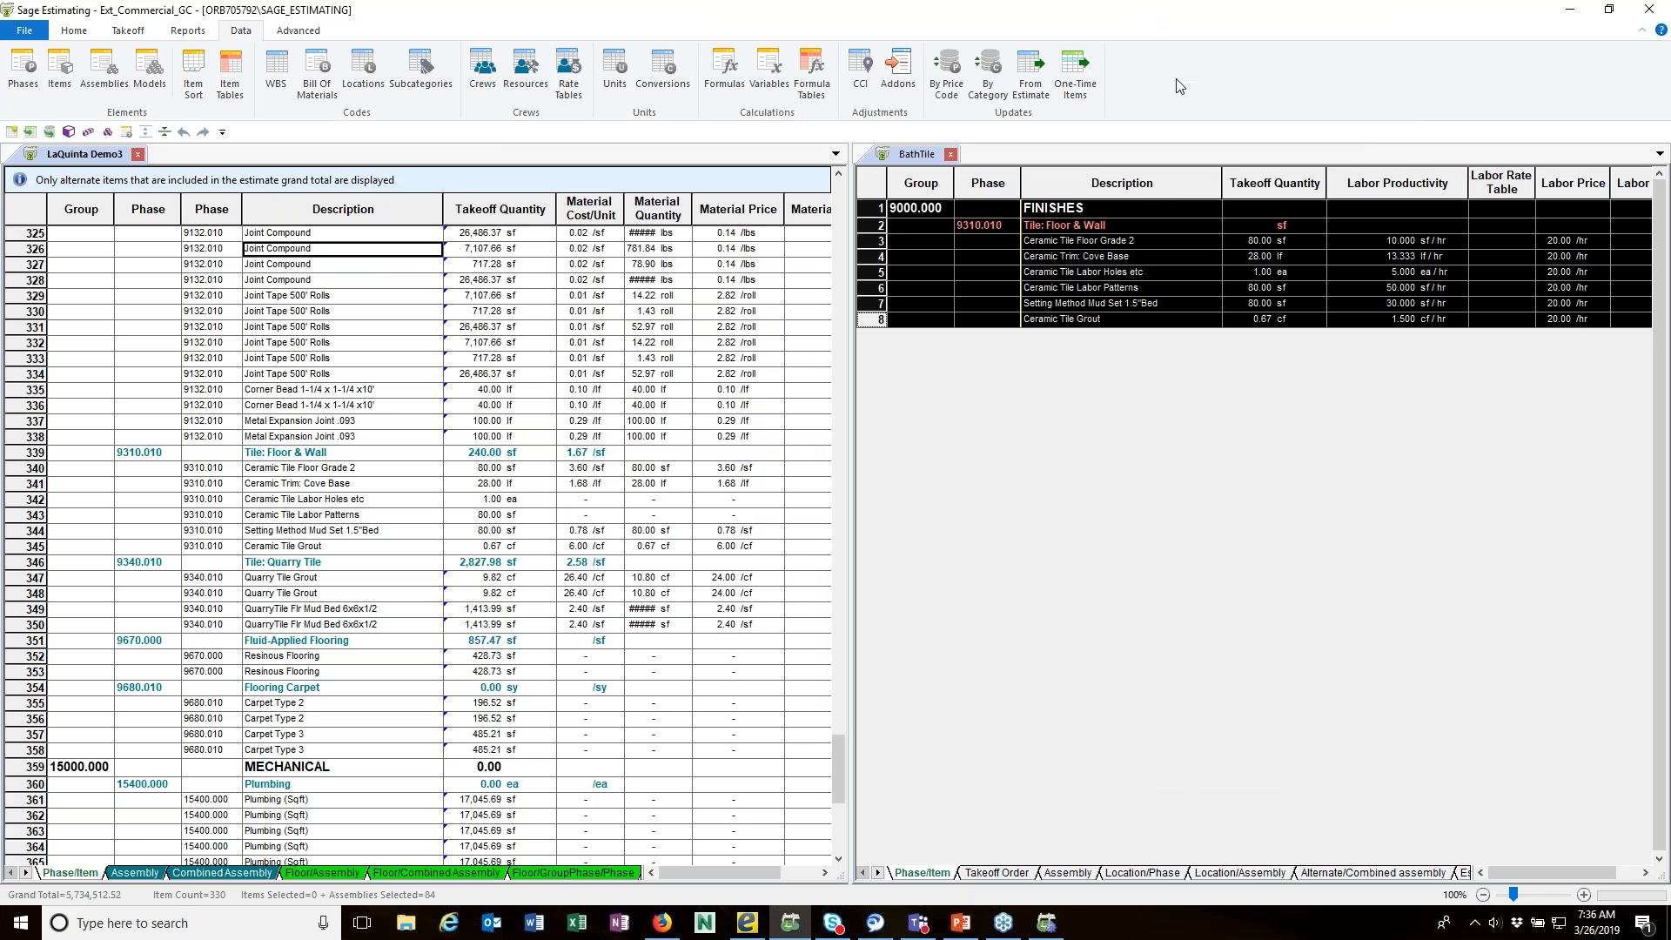
{"action": "left_click", "coordinate": [1579, 13]}
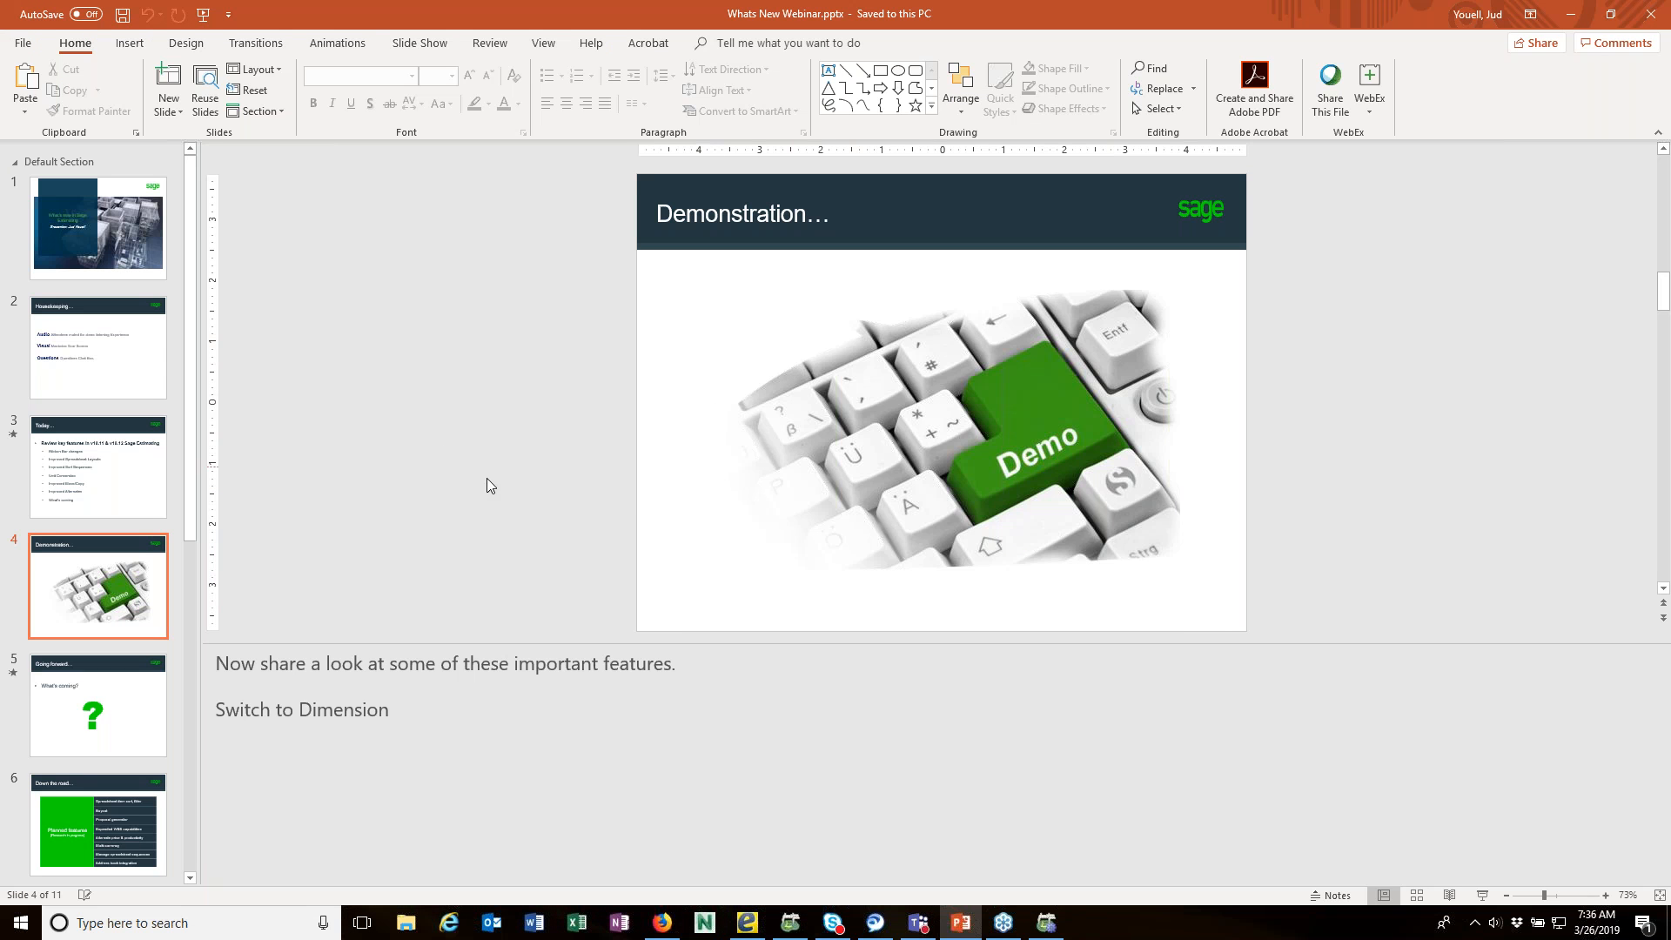